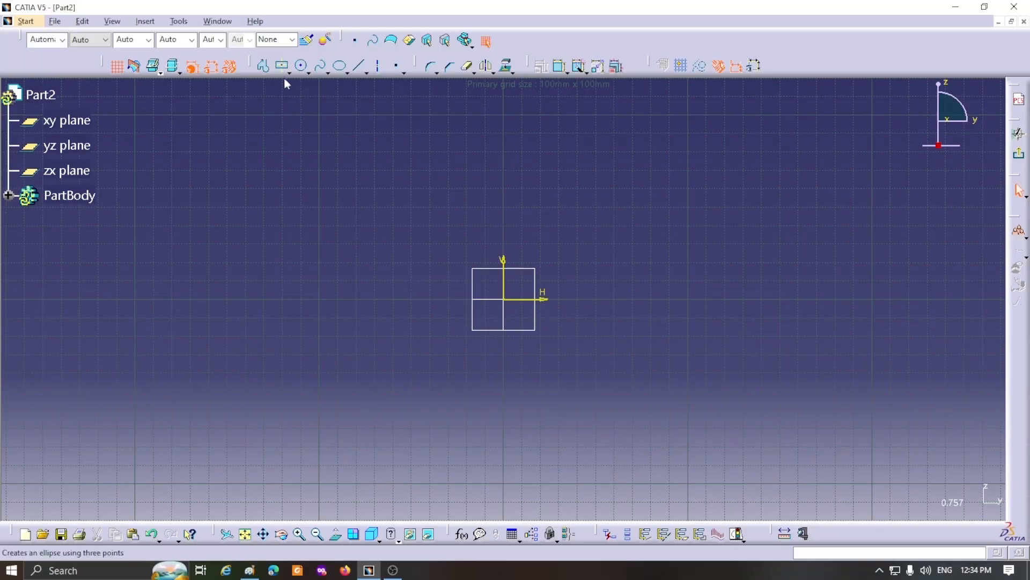
Step: Sketch an open hat-shaped profile above the horizontal axis: flanges about 61.5 and 54.5 mm, top about 46.5 mm, and short vertical lines at both ends
{"action": "left_click", "coordinate": [263, 66]}
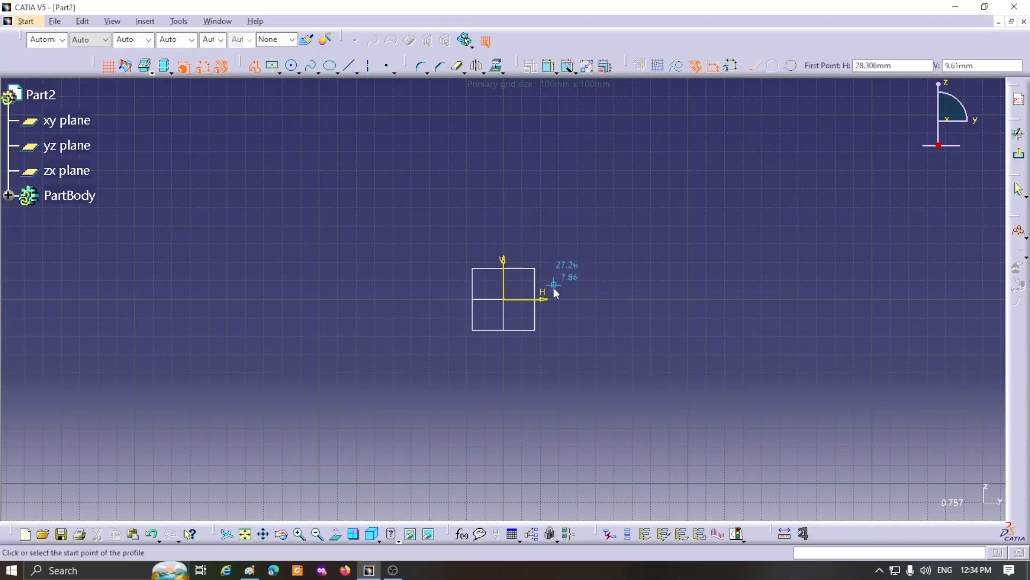
{"action": "left_click", "coordinate": [688, 297]}
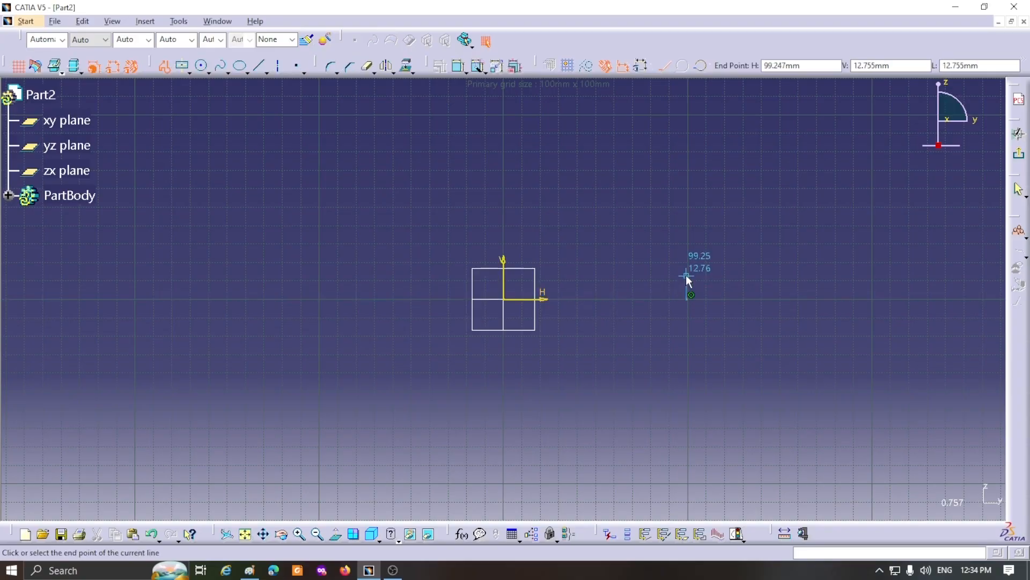
{"action": "left_click", "coordinate": [687, 276]}
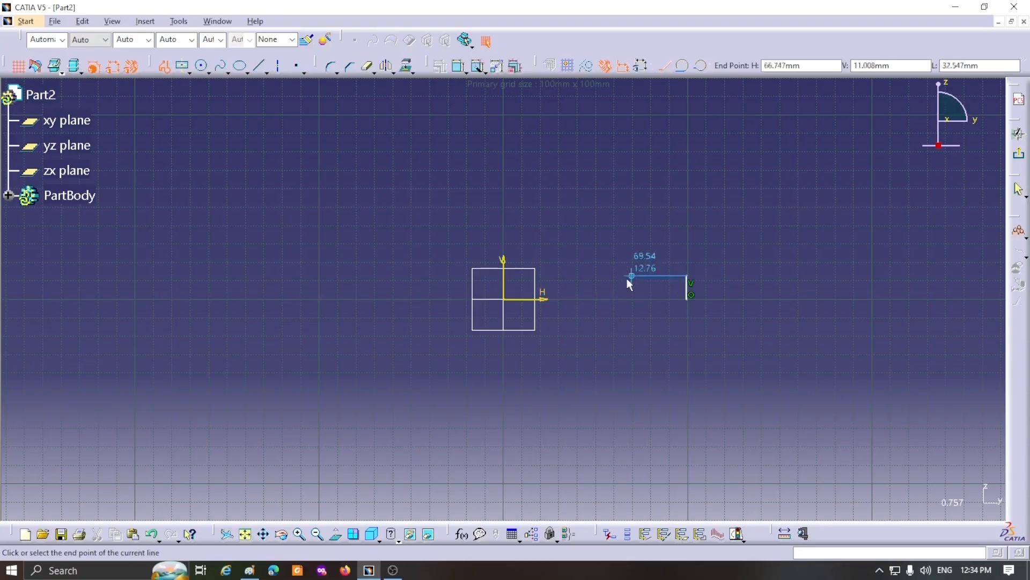
{"action": "left_click", "coordinate": [574, 276]}
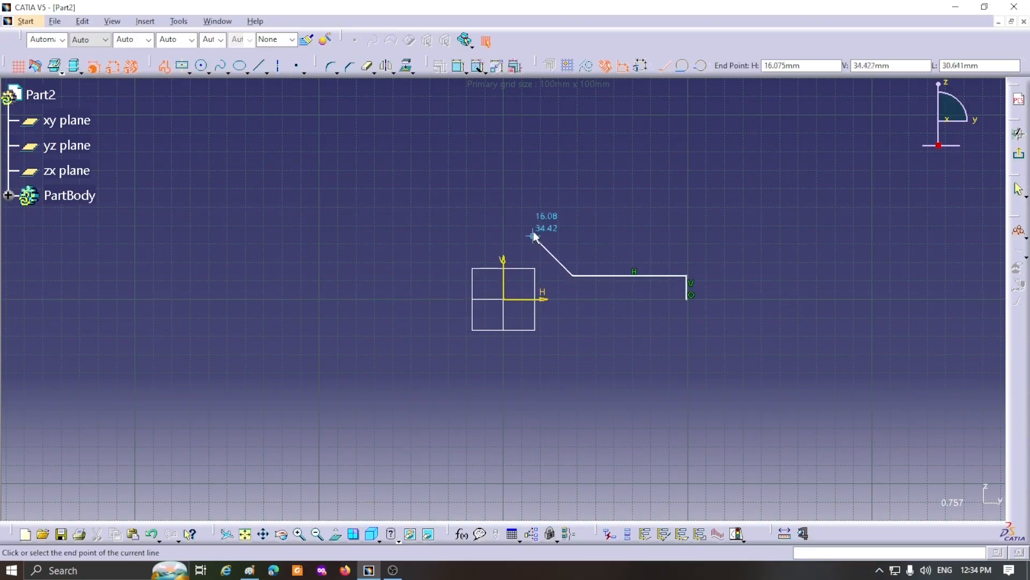
{"action": "left_click", "coordinate": [536, 201]}
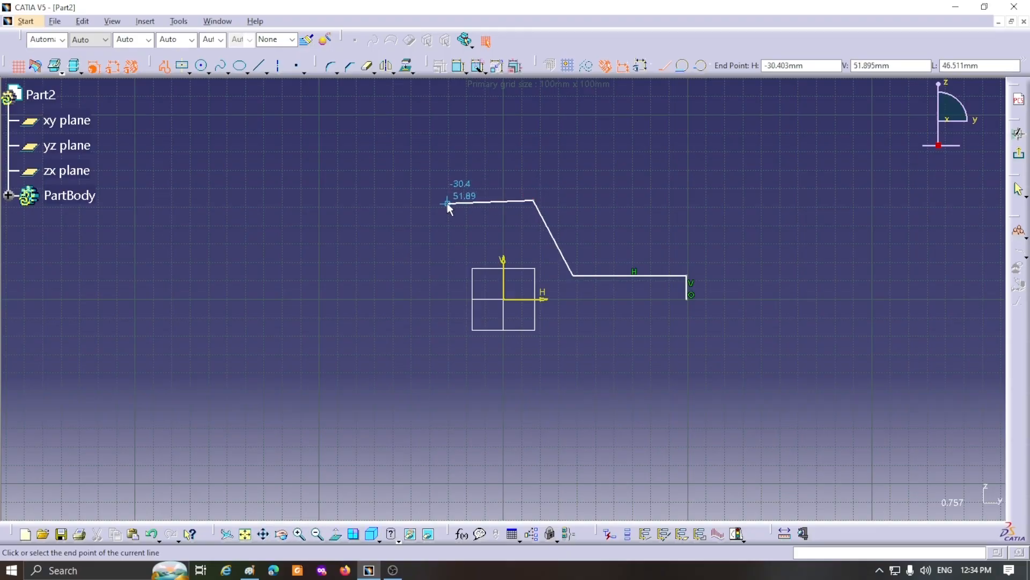
{"action": "left_click", "coordinate": [447, 200]}
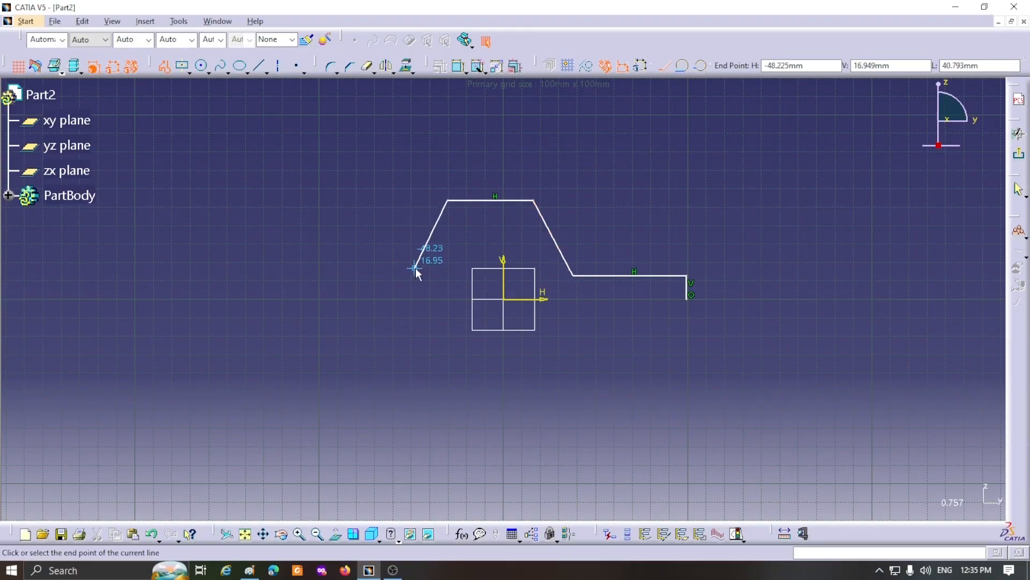
{"action": "left_click", "coordinate": [414, 274]}
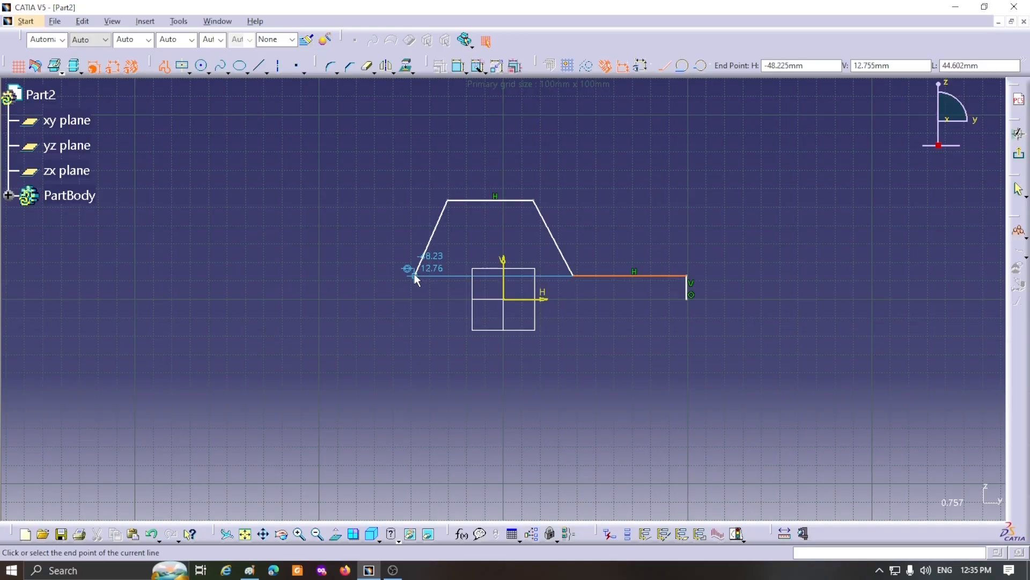
{"action": "left_click", "coordinate": [314, 276]}
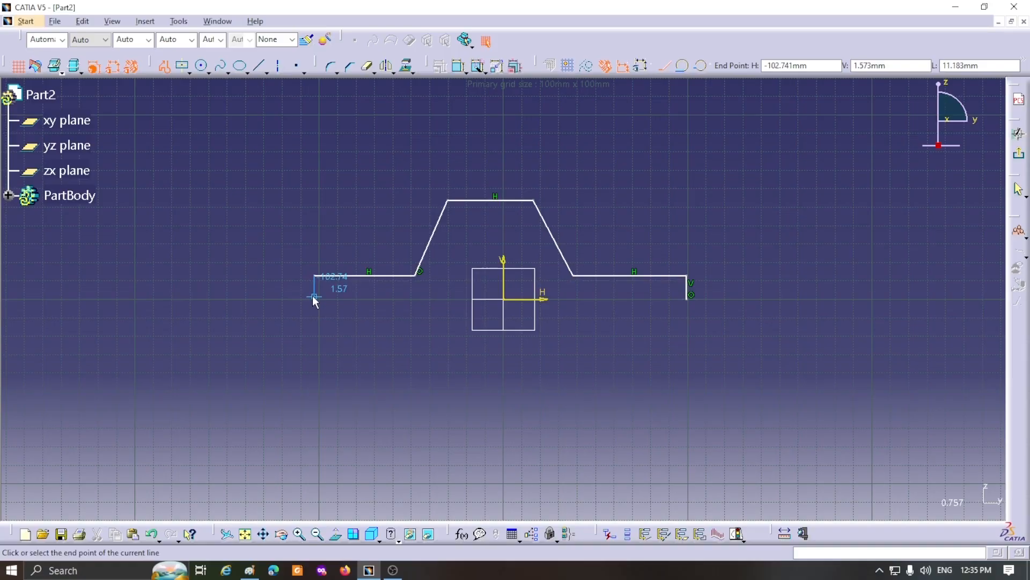
{"action": "left_click", "coordinate": [313, 295]}
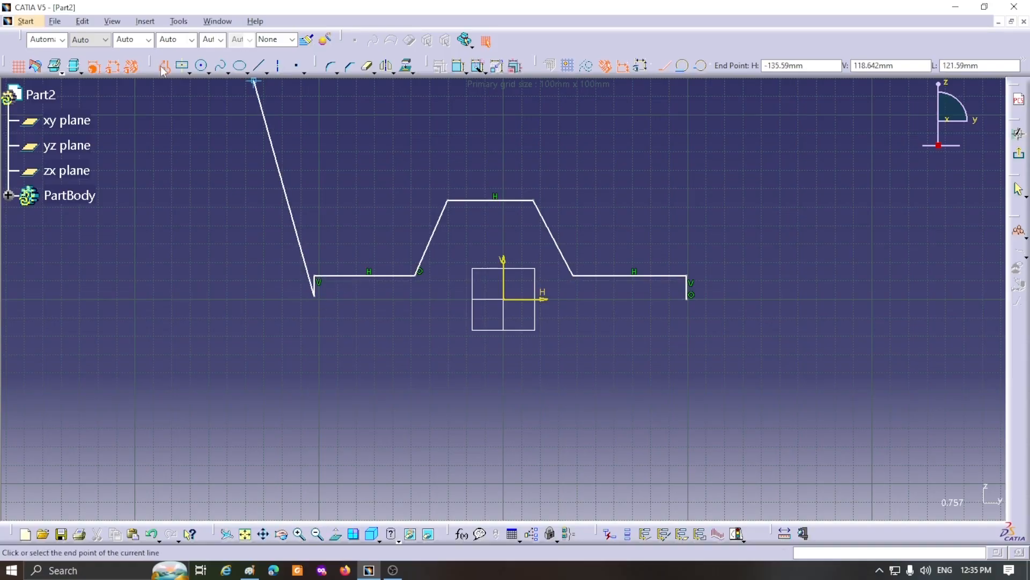
{"action": "left_click", "coordinate": [163, 67]}
Step: Delete the short vertical lines at both outer ends of the hat profile
{"action": "left_click", "coordinate": [324, 305]}
{"action": "left_click", "coordinate": [314, 291]}
{"action": "key", "text": "Delete"}
{"action": "left_click", "coordinate": [691, 289]}
{"action": "key", "text": "Delete"}
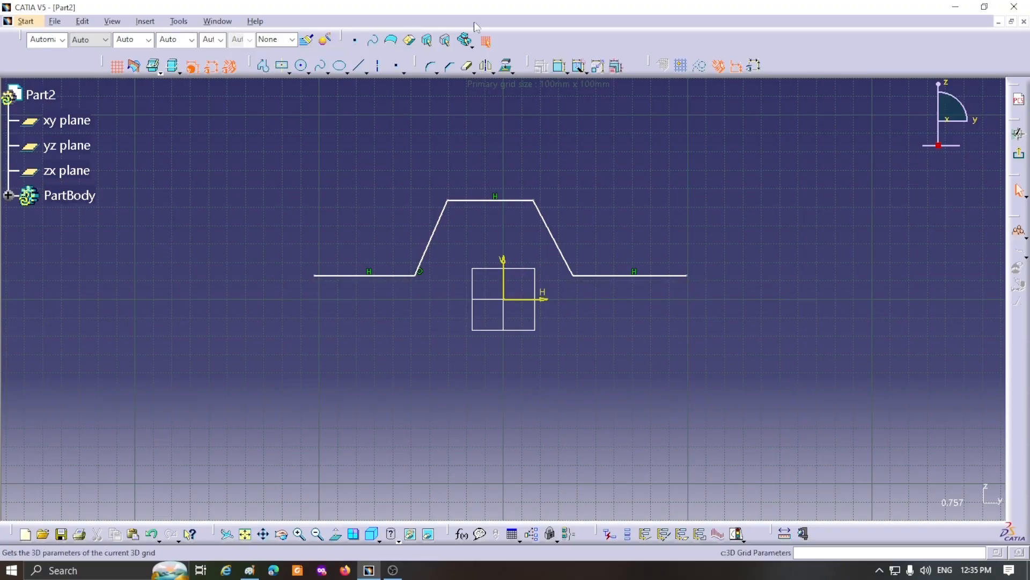
Step: Auto-constrain the five lines of the hat profile, using the sketch's vertical axis (V Direction) as the reference element
{"action": "left_click_drag", "start_coordinate": [260, 154], "coordinate": [701, 304]}
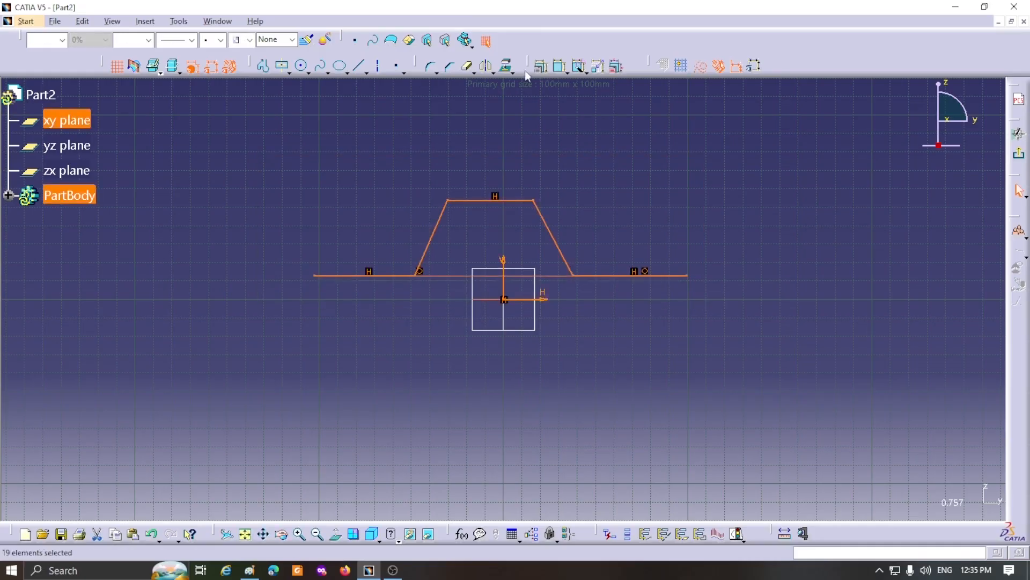
{"action": "left_click", "coordinate": [579, 66]}
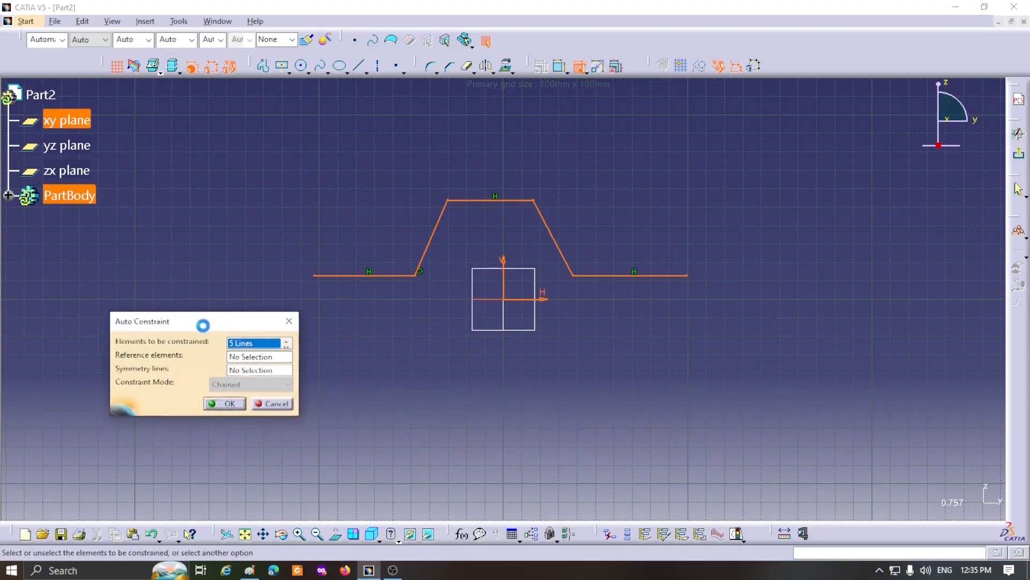
{"action": "left_click", "coordinate": [239, 355]}
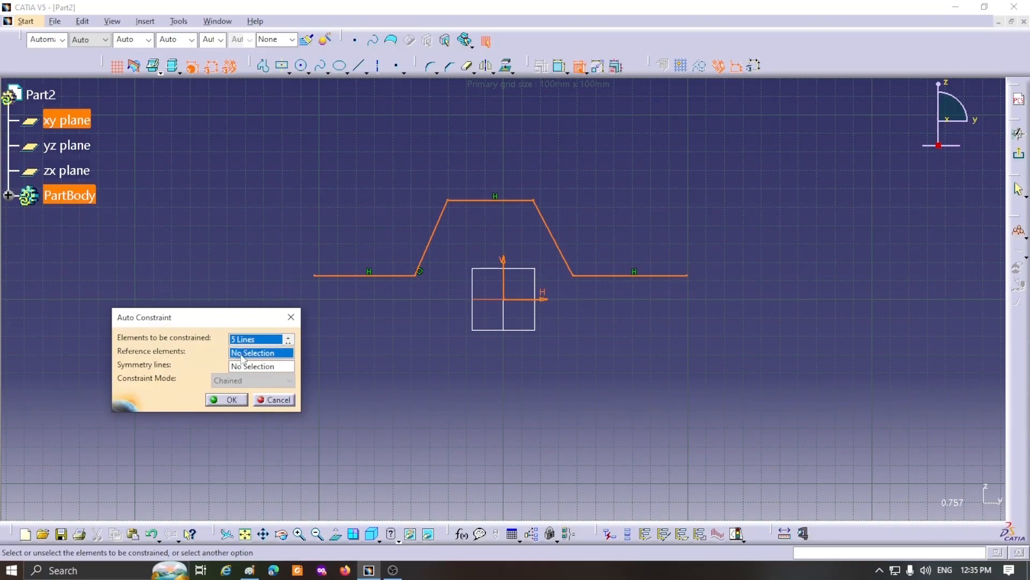
{"action": "left_click", "coordinate": [503, 284]}
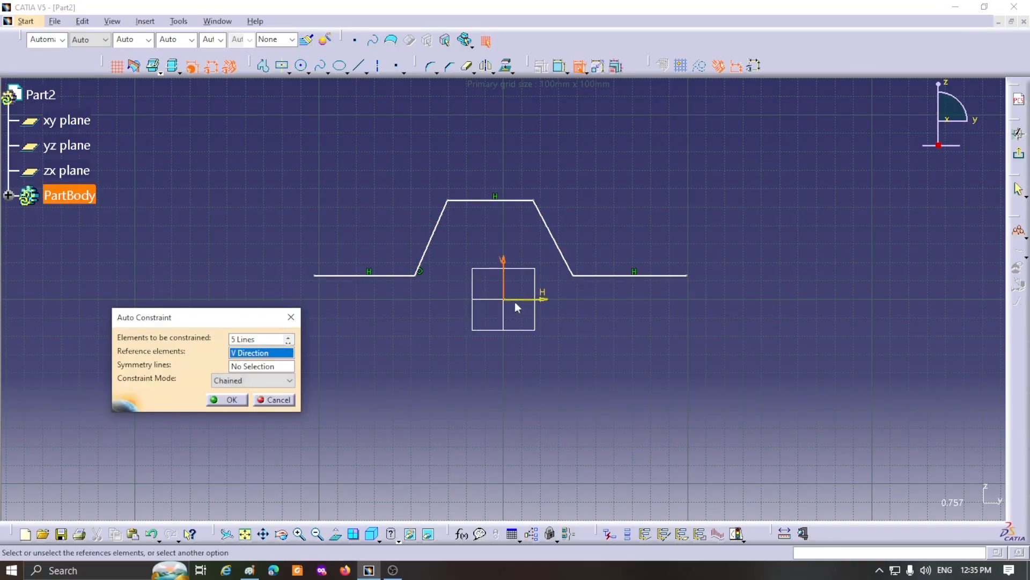
{"action": "left_click", "coordinate": [231, 400]}
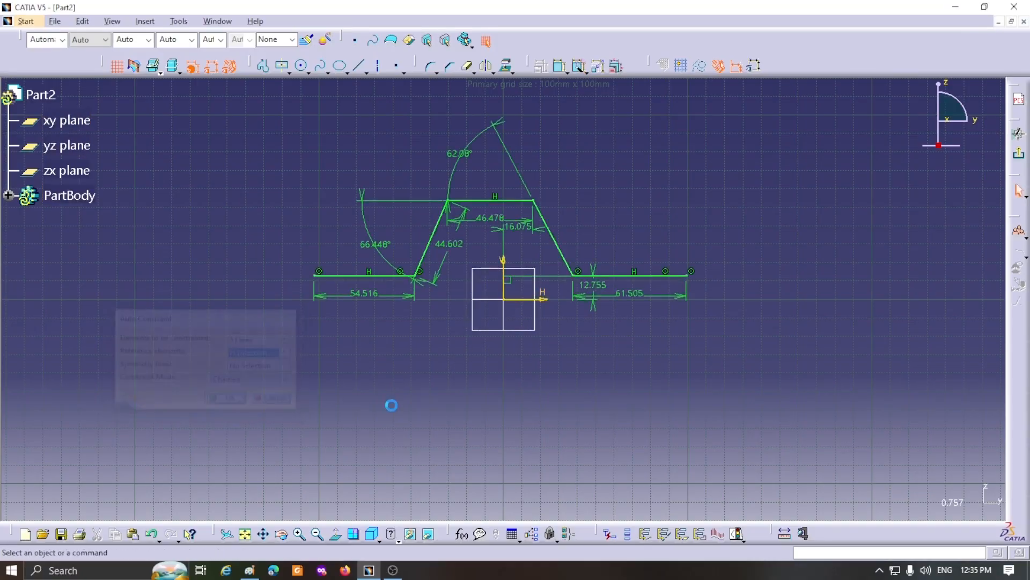
Step: Reposition the length, angle and offset dimensions around the hat profile so they sit clear of the lines and each other
{"action": "left_click", "coordinate": [684, 296]}
{"action": "left_click_drag", "start_coordinate": [684, 296], "coordinate": [680, 335]}
{"action": "left_click", "coordinate": [596, 302]}
{"action": "left_click_drag", "start_coordinate": [598, 299], "coordinate": [742, 347]}
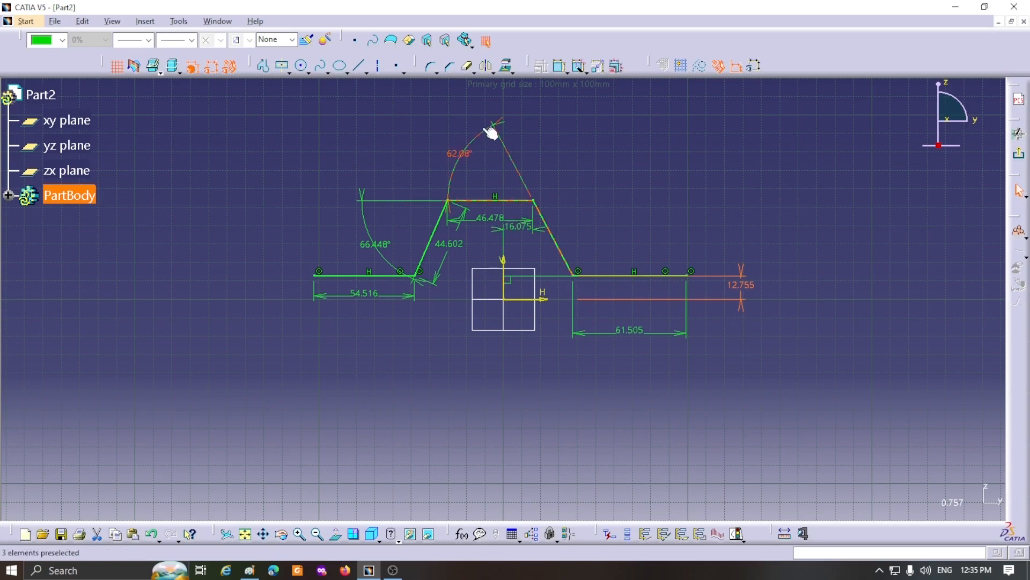
{"action": "left_click_drag", "start_coordinate": [497, 126], "coordinate": [555, 147]}
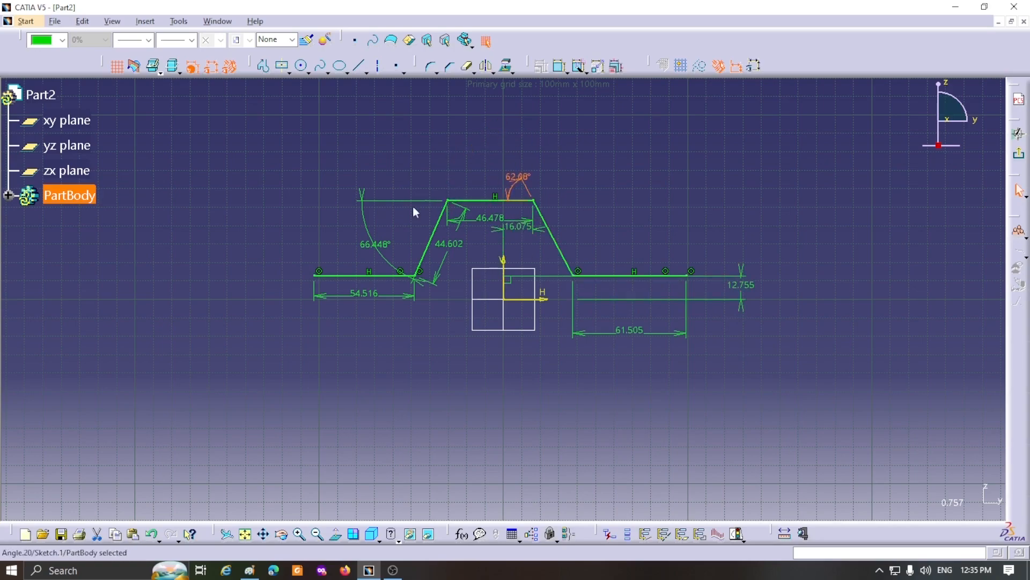
{"action": "mouse_move", "coordinate": [368, 203]}
{"action": "left_mouse_down"}
{"action": "mouse_move", "coordinate": [425, 173]}
{"action": "mouse_move", "coordinate": [410, 143]}
{"action": "left_mouse_up"}
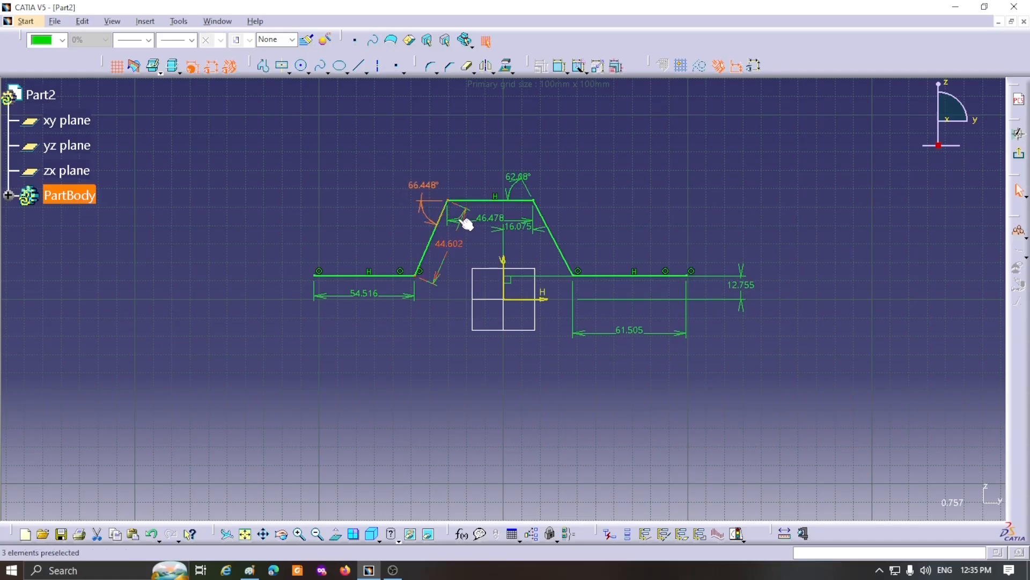
{"action": "left_click_drag", "start_coordinate": [463, 227], "coordinate": [459, 156]}
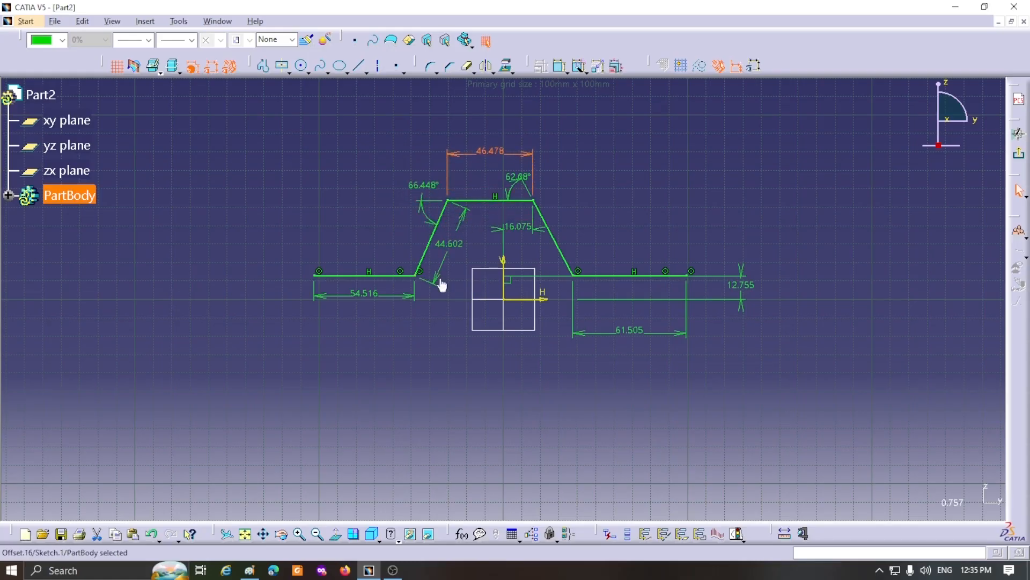
{"action": "left_click_drag", "start_coordinate": [469, 224], "coordinate": [350, 189]}
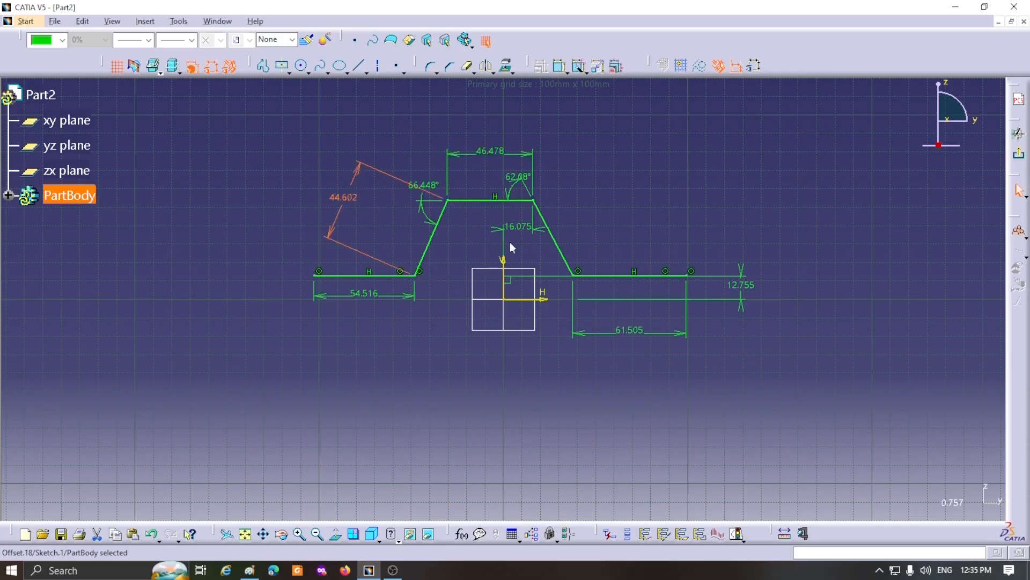
{"action": "mouse_move", "coordinate": [511, 230]}
{"action": "left_mouse_down"}
{"action": "mouse_move", "coordinate": [527, 356]}
{"action": "mouse_move", "coordinate": [562, 365]}
{"action": "left_mouse_up"}
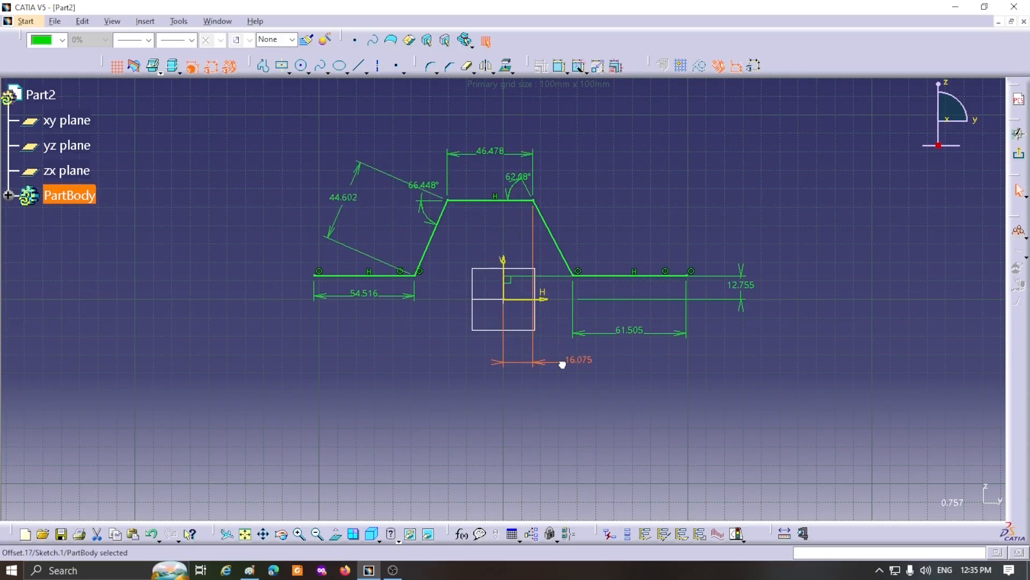
{"action": "left_click", "coordinate": [622, 397]}
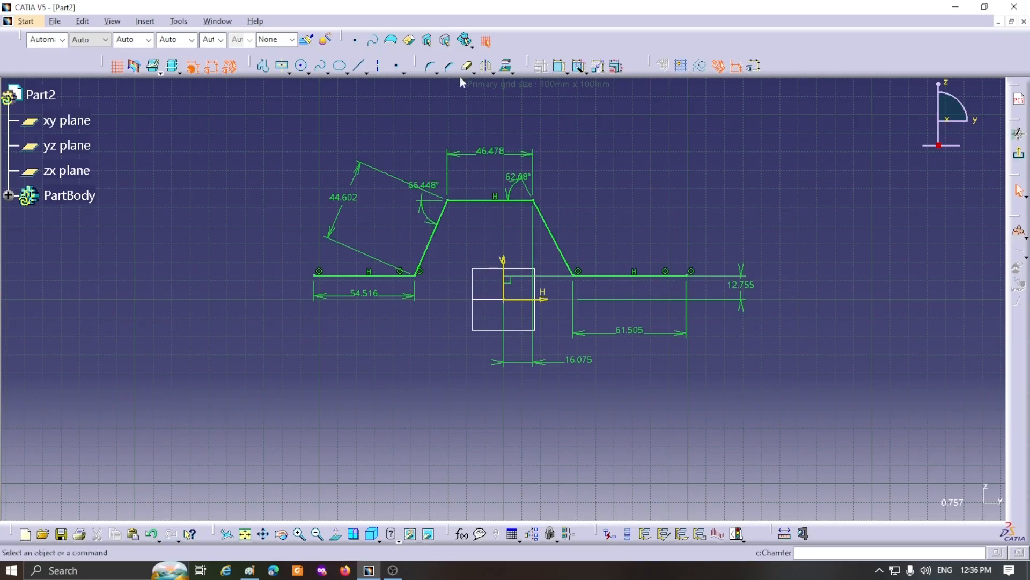
Step: Offset the complete five-line hat profile outward by 7 mm, placing the copy above the original
{"action": "left_click", "coordinate": [491, 72]}
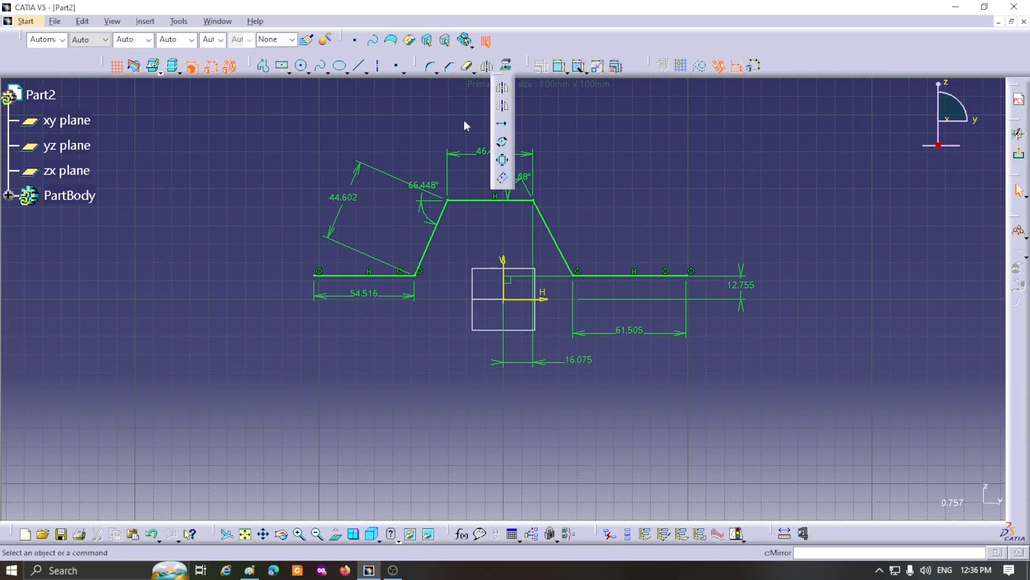
{"action": "left_click", "coordinate": [504, 179]}
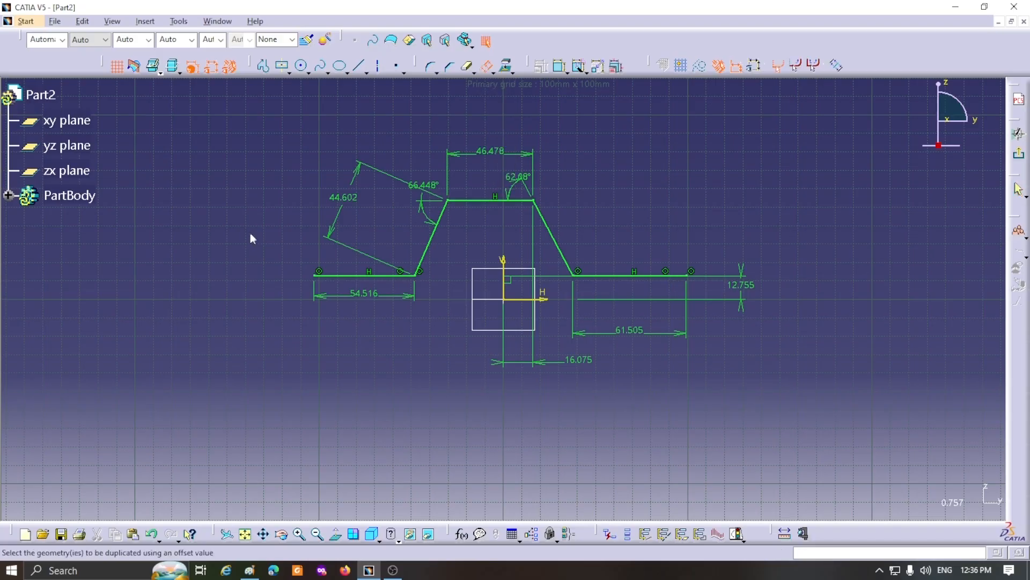
{"action": "mouse_move", "coordinate": [265, 163]}
{"action": "left_mouse_down"}
{"action": "mouse_move", "coordinate": [488, 275]}
{"action": "mouse_move", "coordinate": [698, 290]}
{"action": "left_mouse_up"}
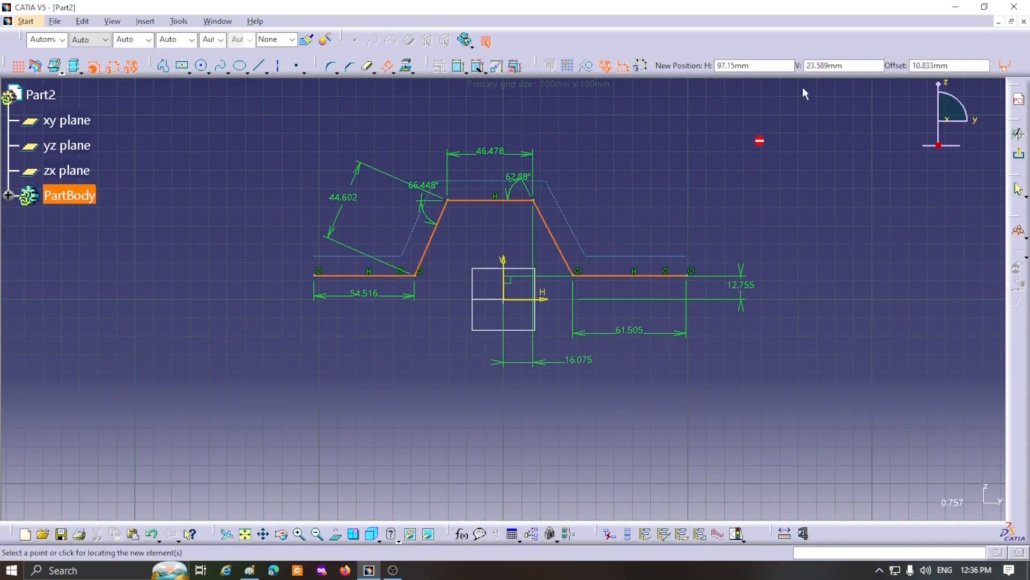
{"action": "left_click", "coordinate": [950, 66]}
{"action": "left_click_drag", "start_coordinate": [930, 65], "coordinate": [910, 85]}
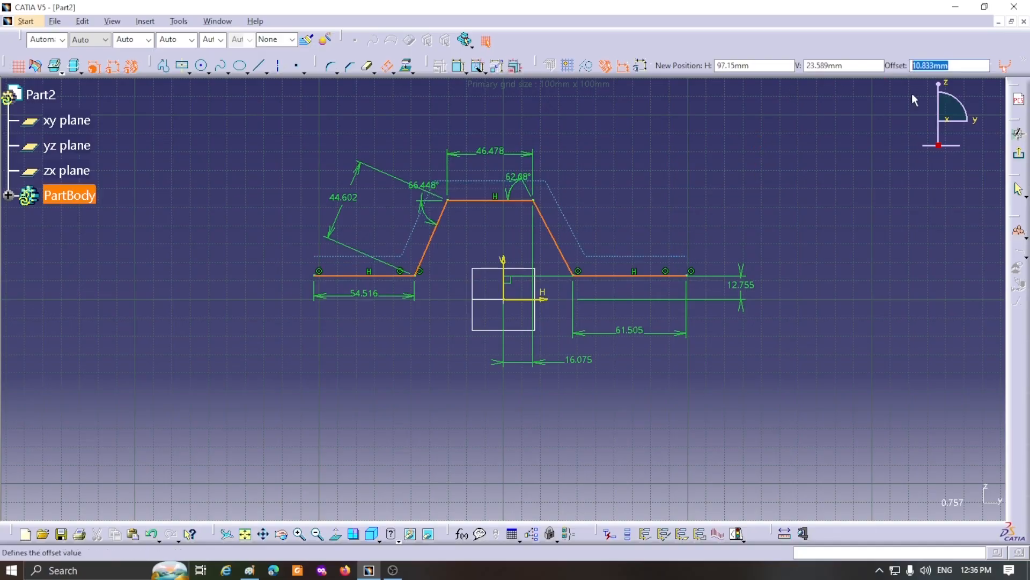
{"action": "type", "text": "7"}
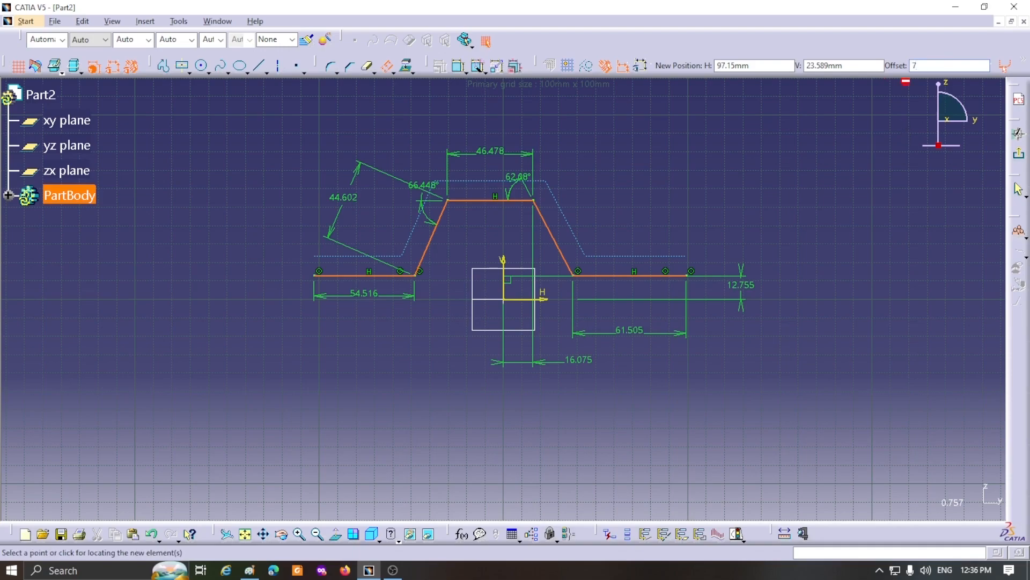
{"action": "key", "text": "Return"}
{"action": "left_click", "coordinate": [856, 127]}
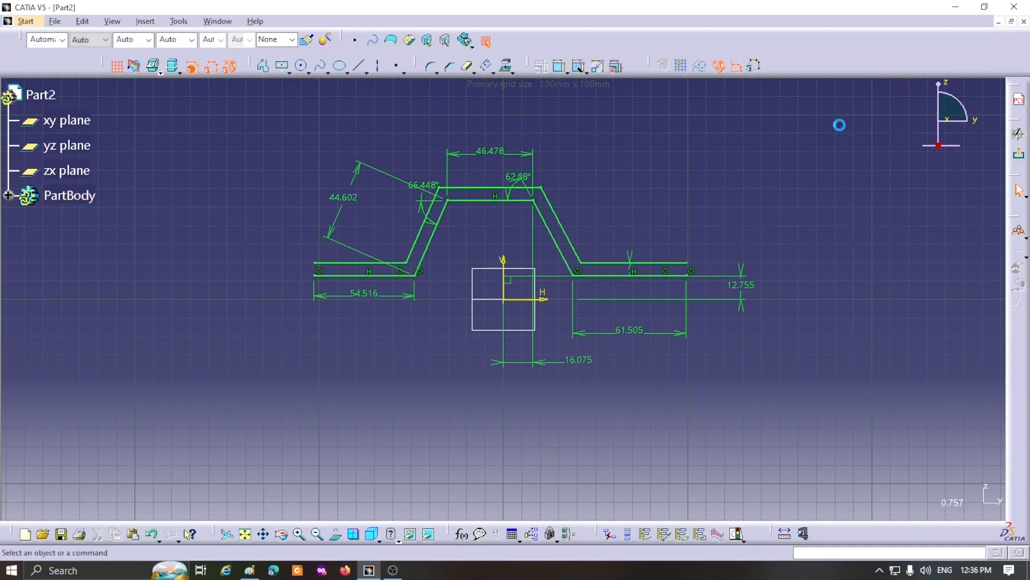
Step: Close both open ends of the hat section with vertical lines joining the endpoints of the original and offset flanges
{"action": "left_click", "coordinate": [359, 67]}
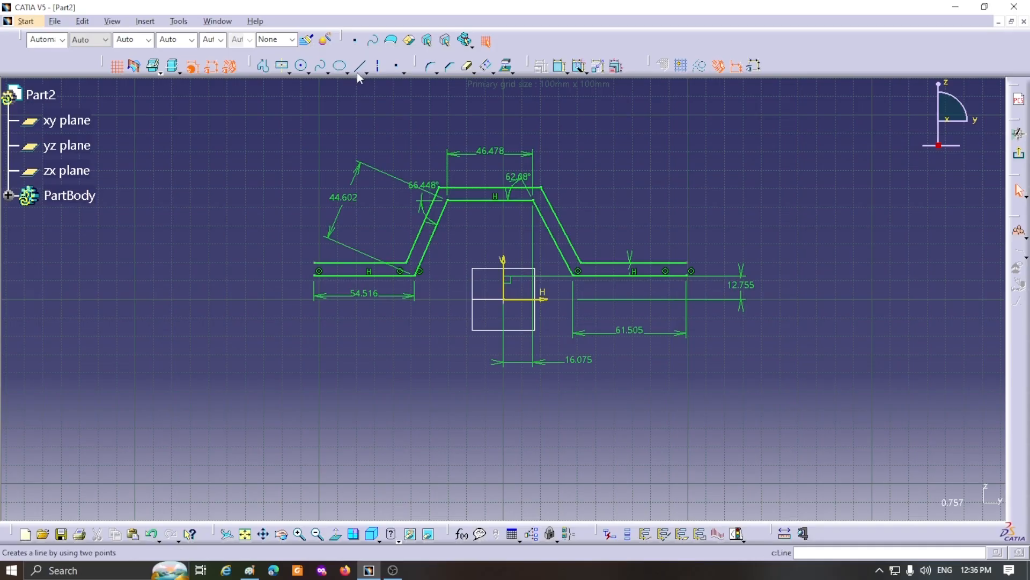
{"action": "middle_click_drag", "start_coordinate": [728, 215], "coordinate": [710, 175]}
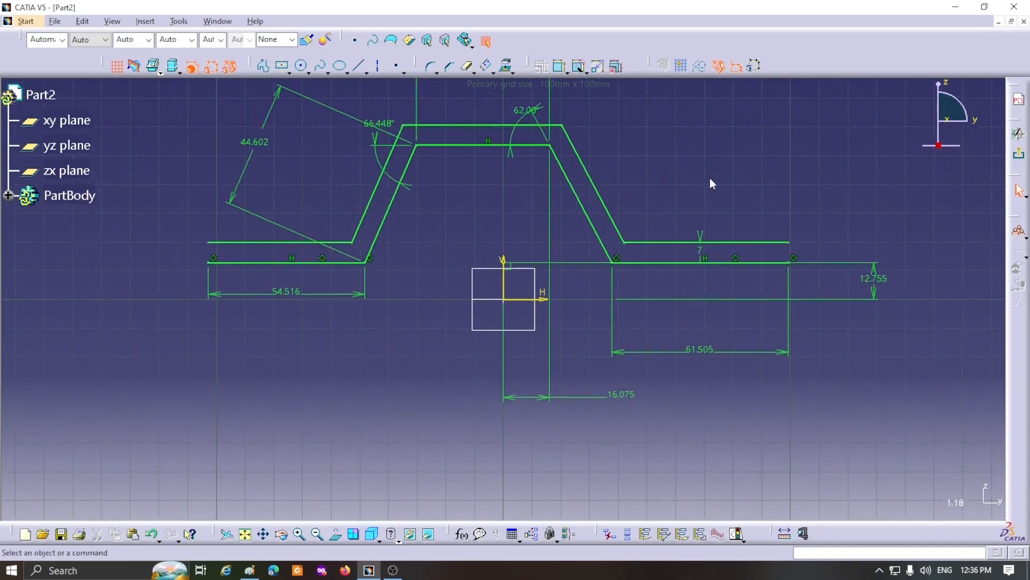
{"action": "left_click", "coordinate": [360, 68]}
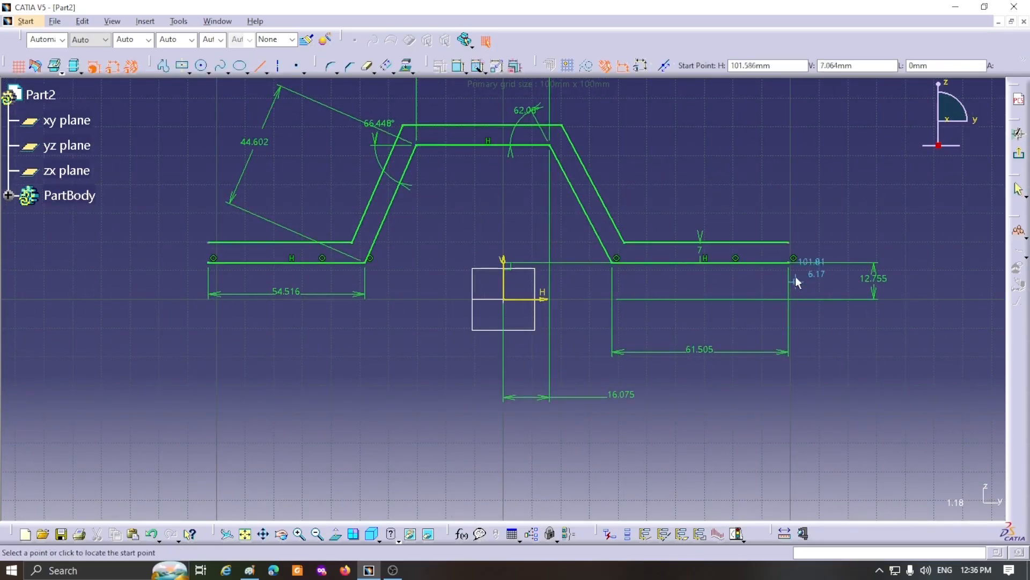
{"action": "left_click", "coordinate": [790, 262]}
{"action": "left_click", "coordinate": [790, 242]}
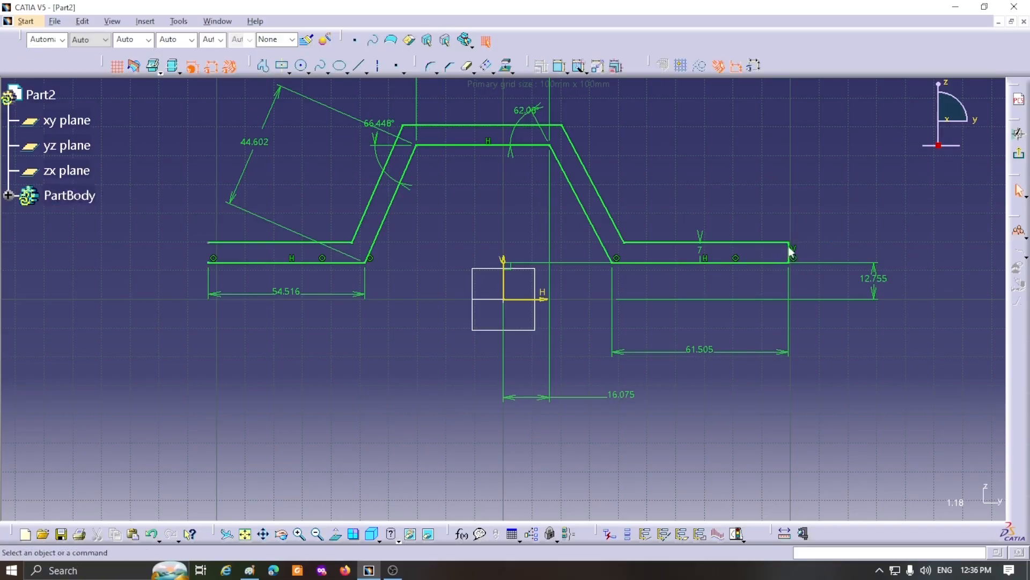
{"action": "left_click", "coordinate": [359, 67]}
{"action": "left_click", "coordinate": [209, 262]}
{"action": "left_click", "coordinate": [209, 243]}
{"action": "mouse_move", "coordinate": [766, 169]}
{"action": "middle_mouse_down"}
{"action": "mouse_move", "coordinate": [743, 171]}
{"action": "mouse_move", "coordinate": [726, 268]}
{"action": "middle_mouse_up"}
{"action": "middle_click_drag", "start_coordinate": [681, 191], "coordinate": [663, 161]}
{"action": "left_click", "coordinate": [335, 534]}
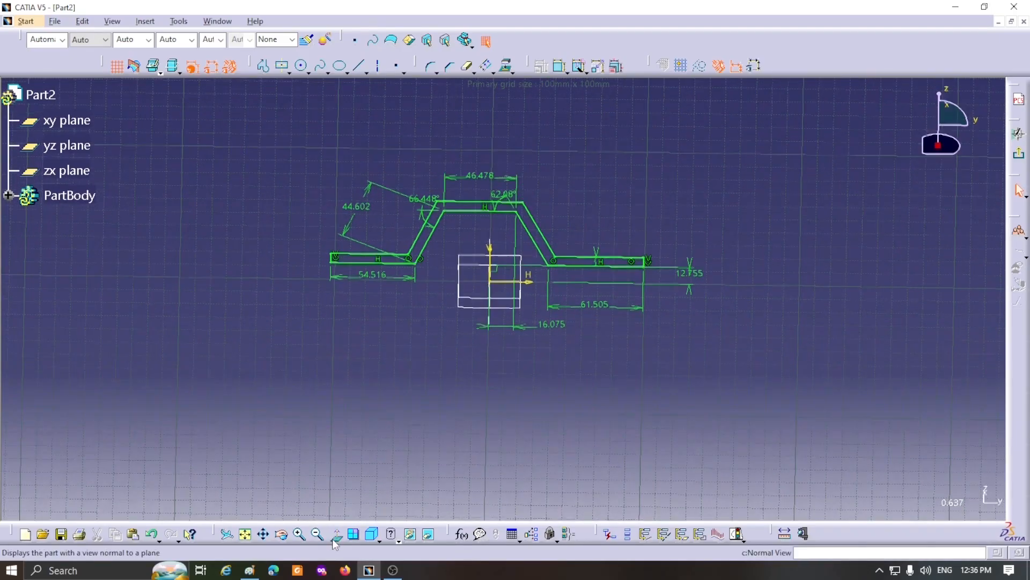
{"action": "left_click", "coordinate": [335, 536]}
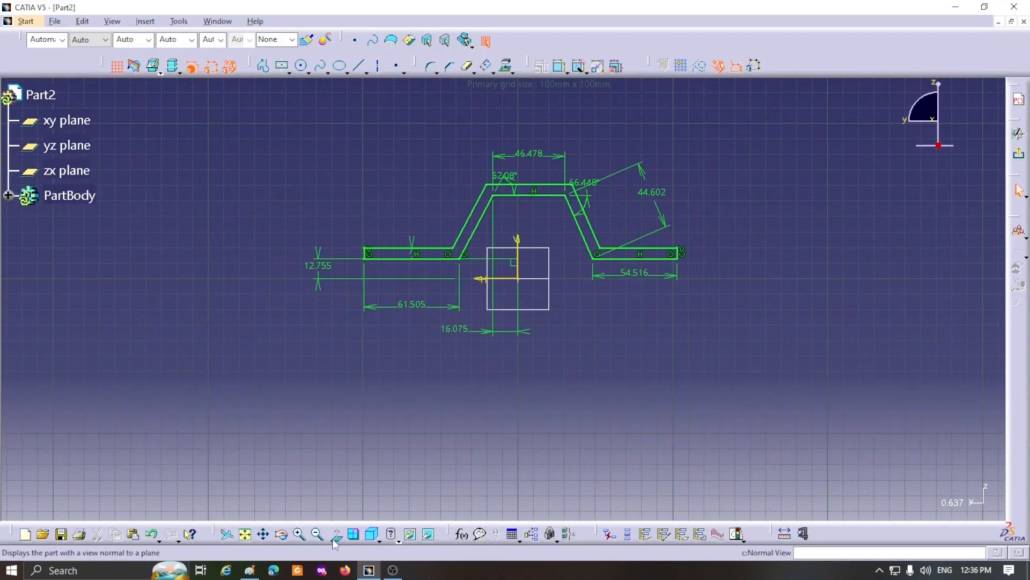
{"action": "left_click", "coordinate": [334, 536]}
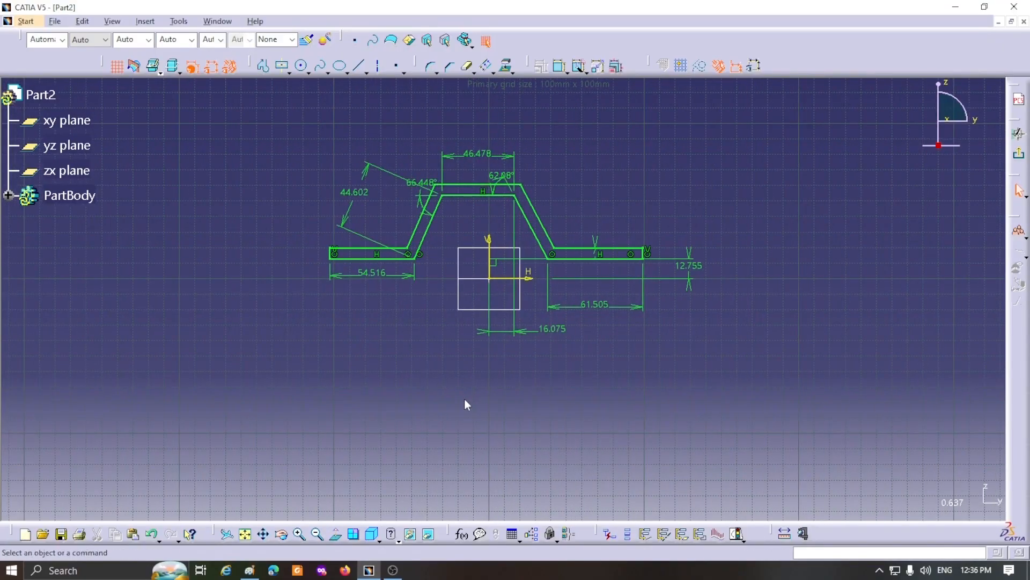
Step: Leave the finished hat-section sketch and pad it 75 mm with mirrored extent
{"action": "left_click", "coordinate": [1021, 157]}
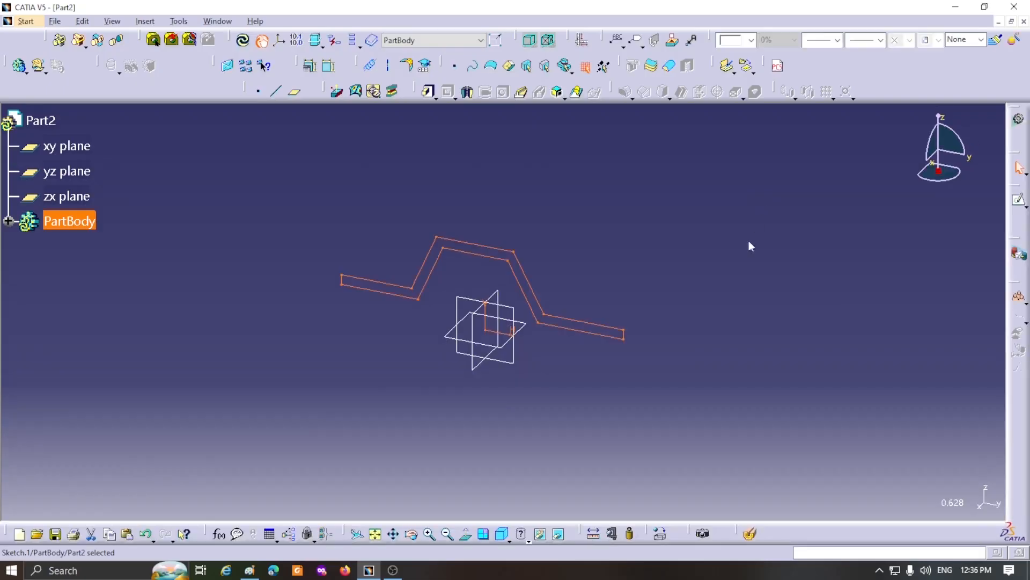
{"action": "left_click", "coordinate": [429, 94]}
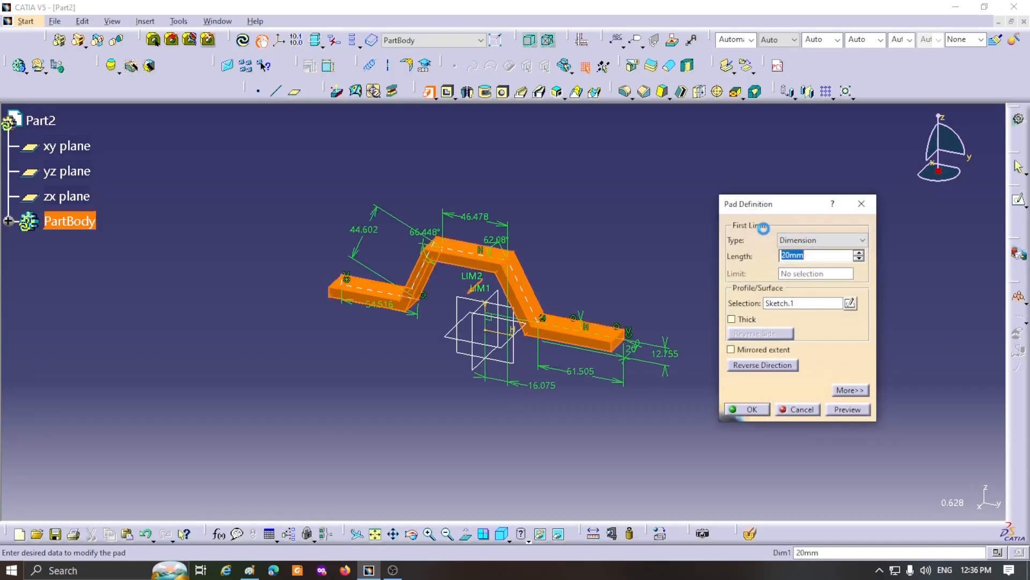
{"action": "type", "text": "75"}
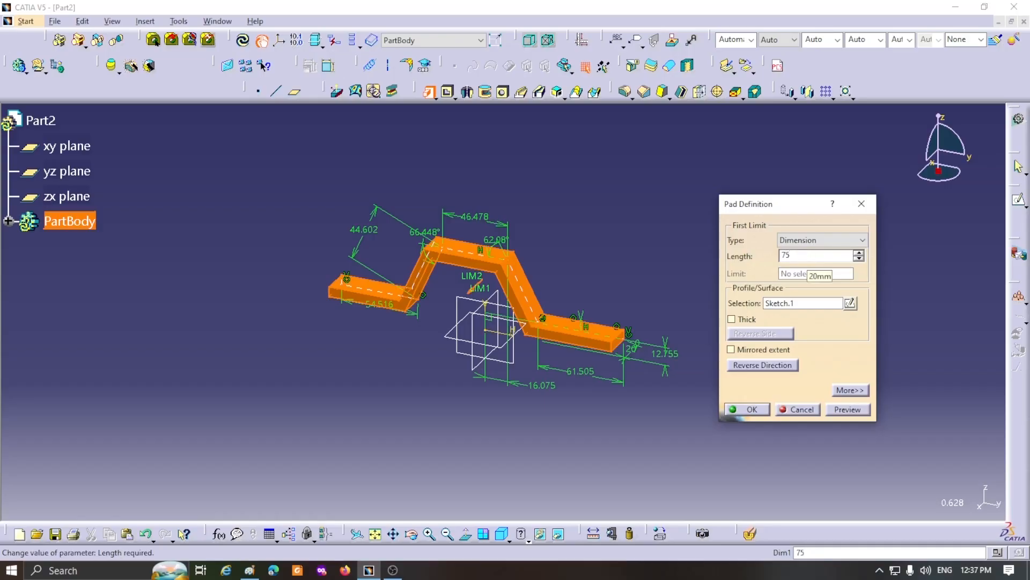
{"action": "left_click", "coordinate": [753, 350]}
{"action": "left_click", "coordinate": [752, 410]}
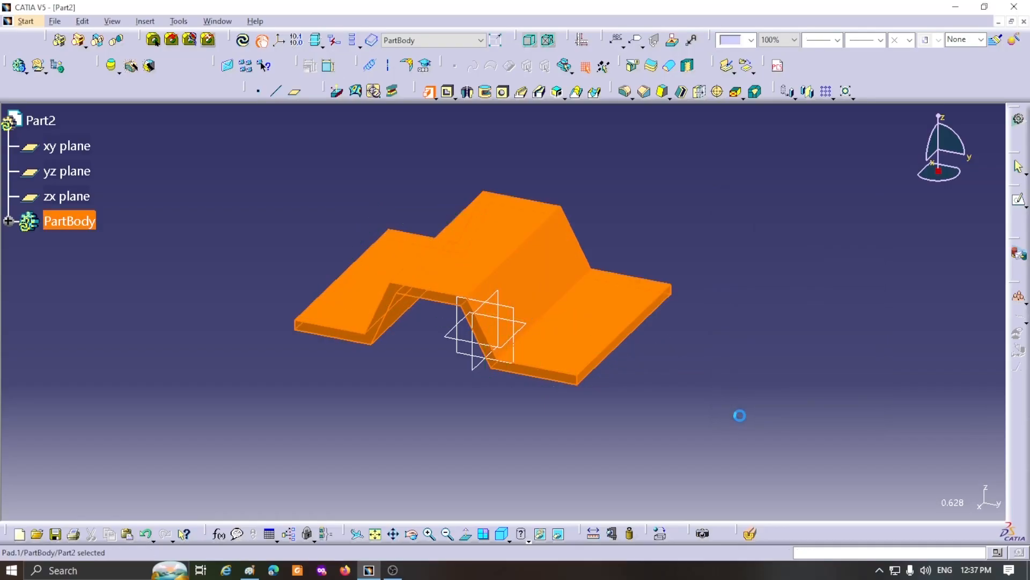
Step: Sketch a centered rectangle on the hat's top face, centered on the horizontal axis and overhanging the part's +x end
{"action": "left_click", "coordinate": [451, 271]}
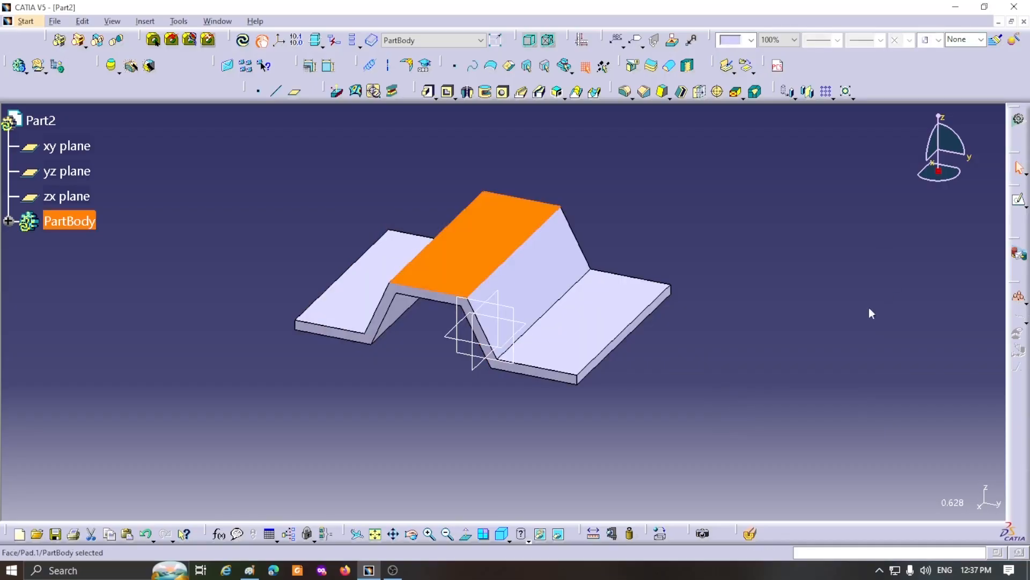
{"action": "left_click", "coordinate": [1019, 200]}
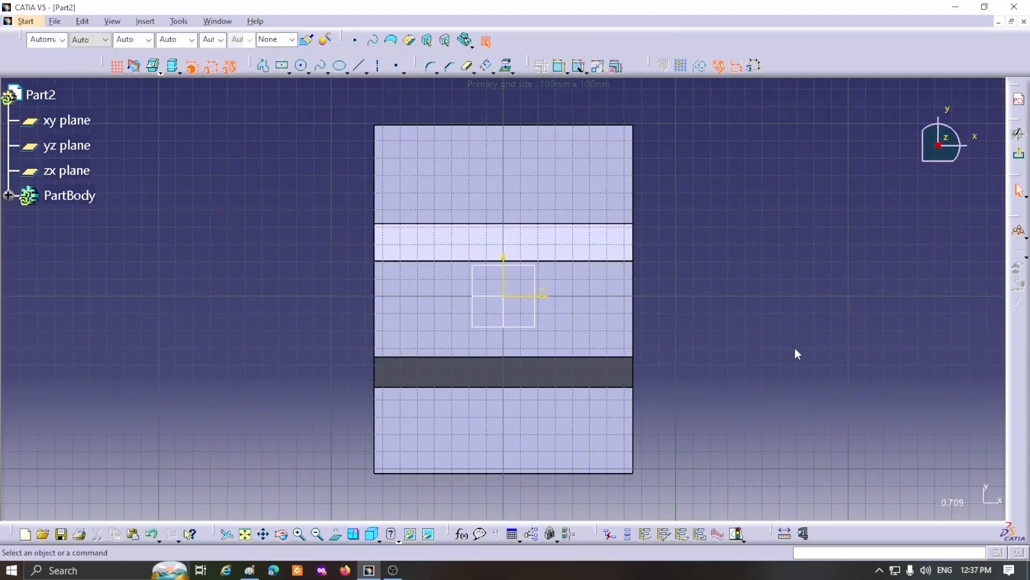
{"action": "left_click", "coordinate": [282, 67]}
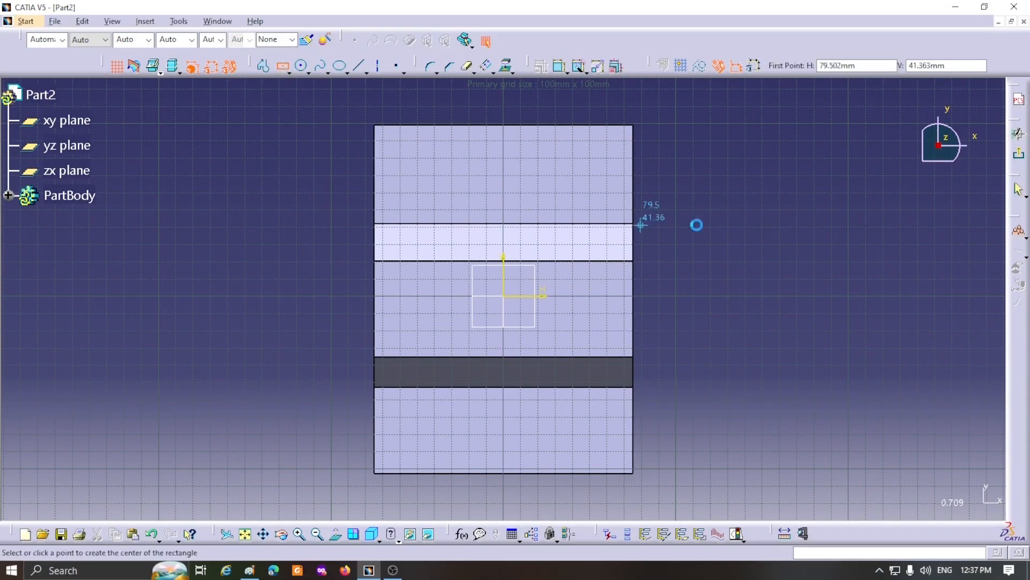
{"action": "left_click", "coordinate": [612, 293]}
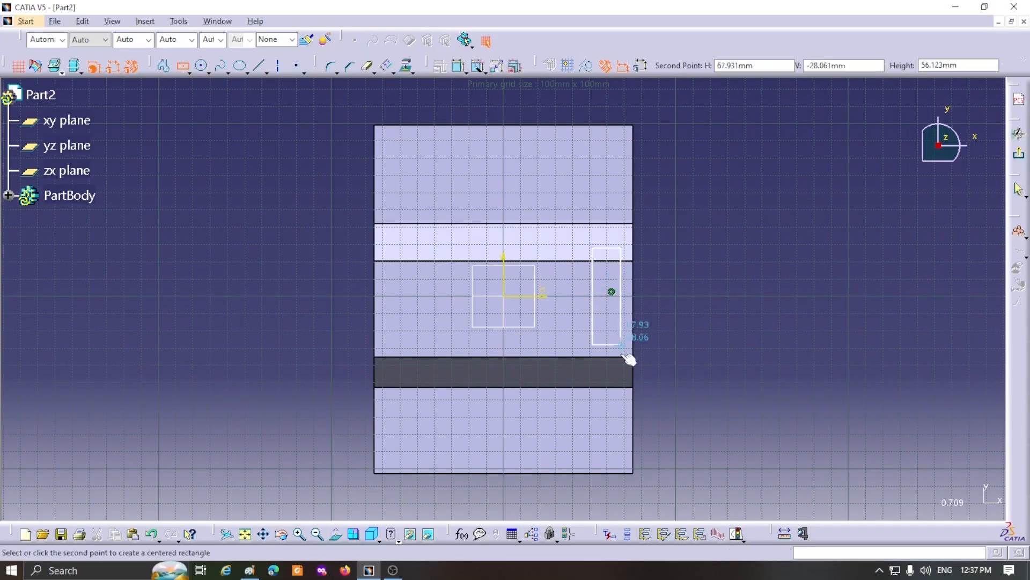
{"action": "left_click", "coordinate": [664, 401]}
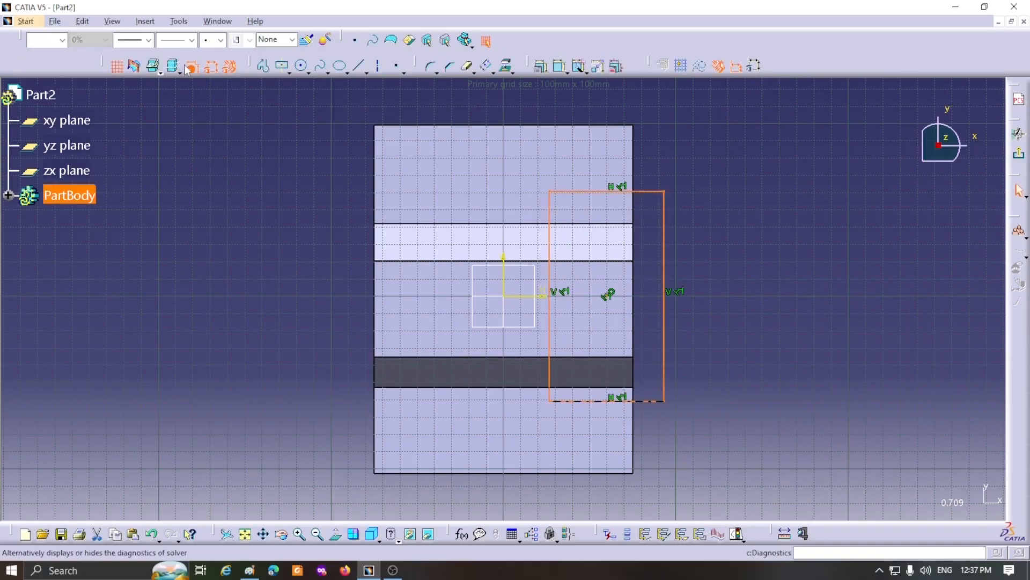
Step: Sketch a matching centered rectangle of equal height on the horizontal axis, overhanging the part's opposite -x end
{"action": "left_click", "coordinate": [284, 67]}
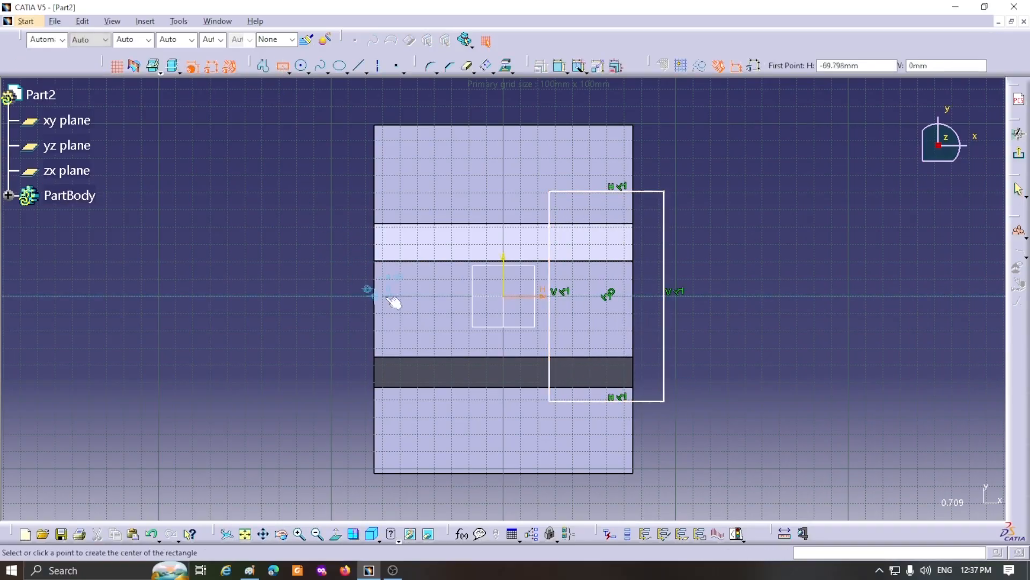
{"action": "left_click", "coordinate": [414, 292]}
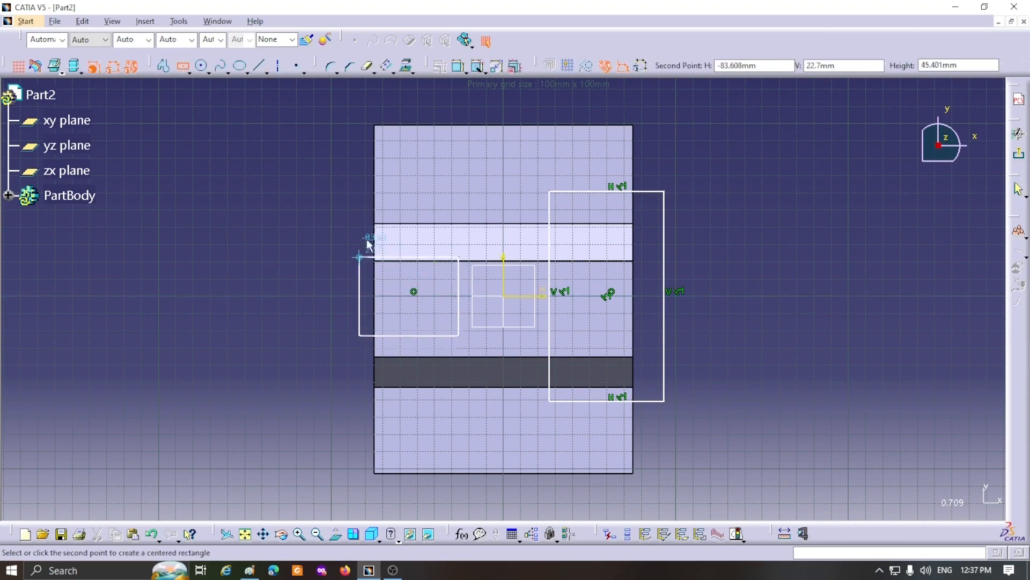
{"action": "left_click", "coordinate": [355, 191]}
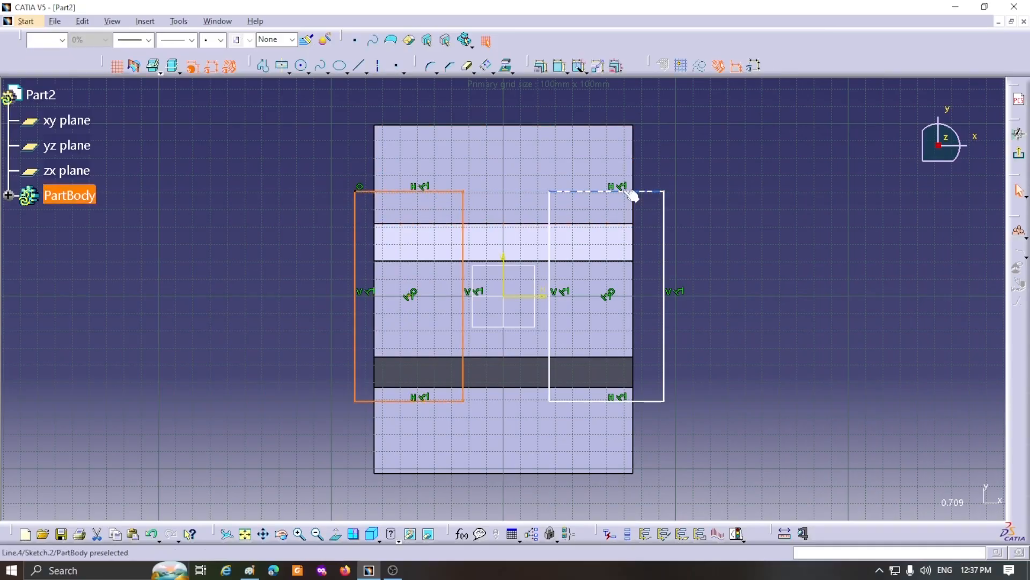
{"action": "left_click", "coordinate": [881, 267]}
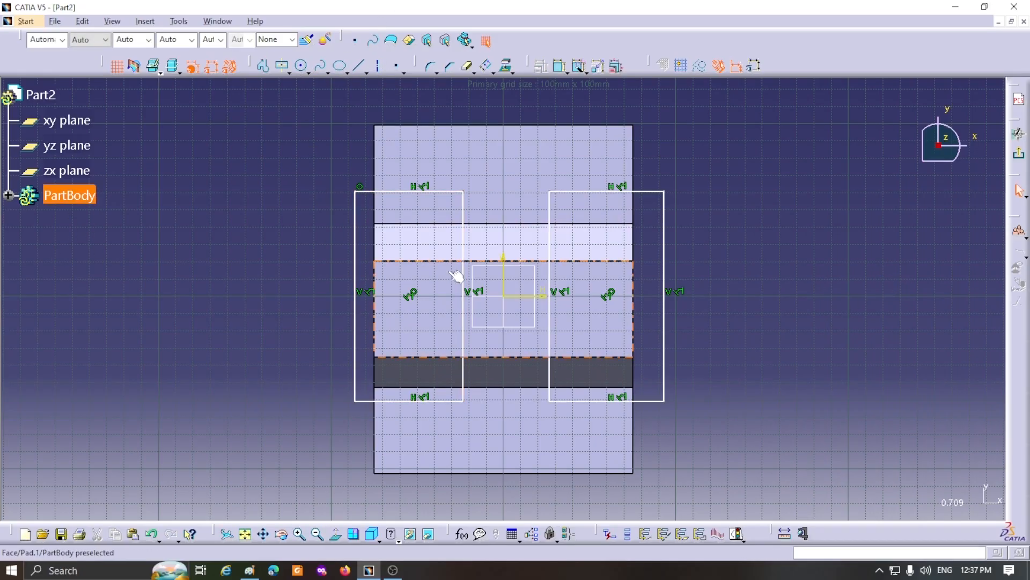
Step: Constrain the inner vertical edges of the two rectangles to be equidistant from the sketch origin
{"action": "left_click", "coordinate": [551, 341]}
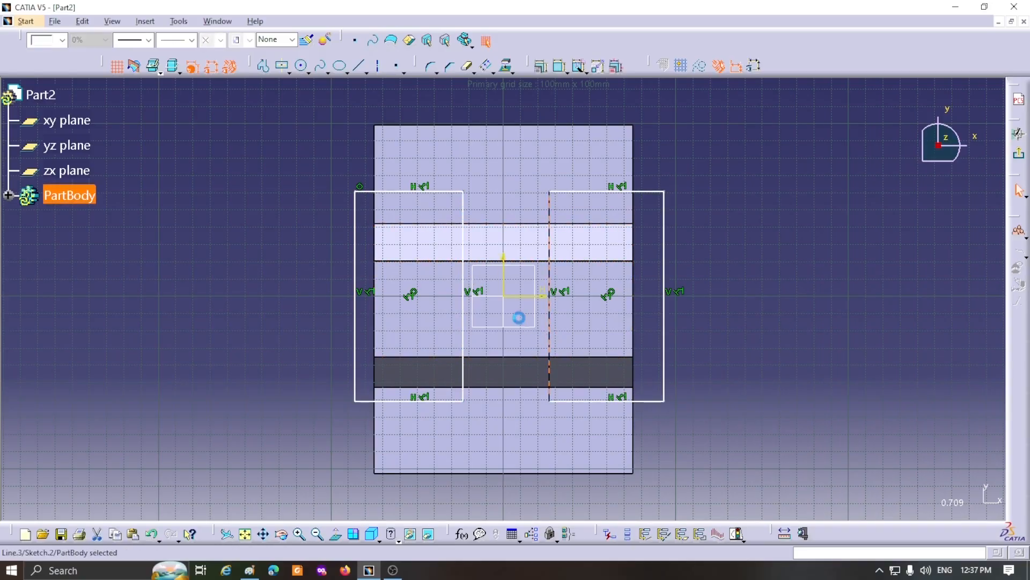
{"action": "left_click", "coordinate": [464, 341], "text": "ctrl"}
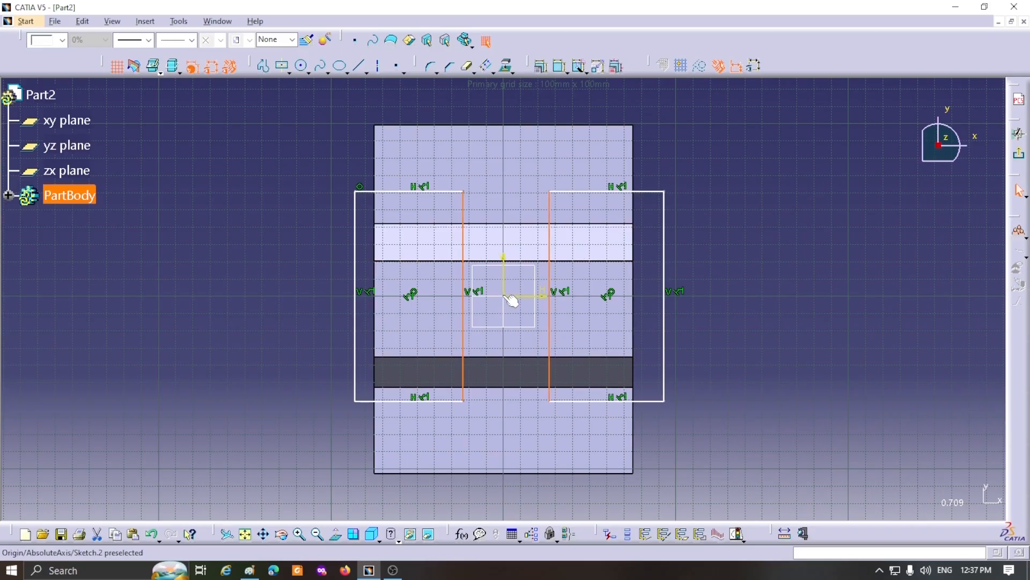
{"action": "left_click", "coordinate": [540, 65]}
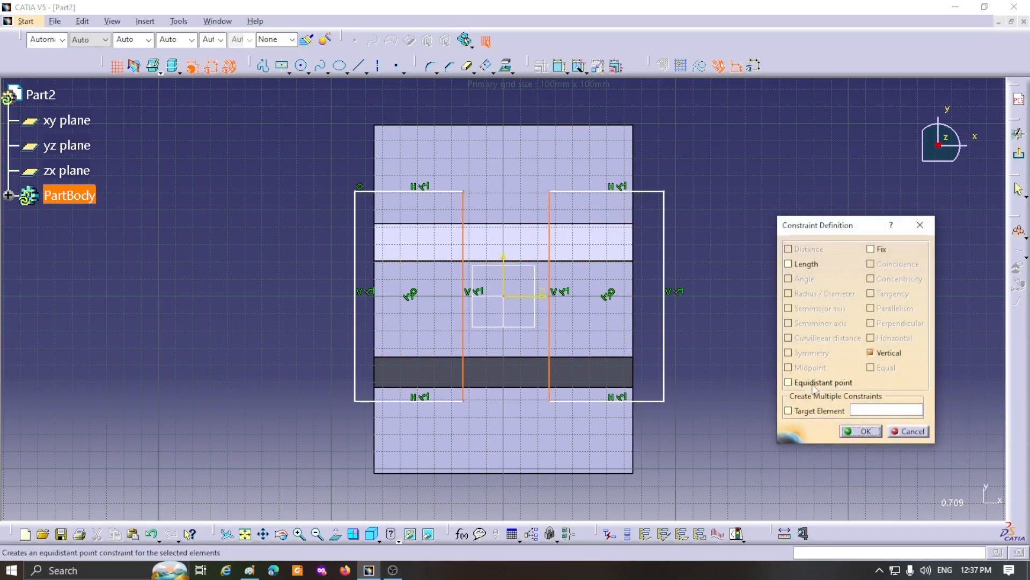
{"action": "left_click", "coordinate": [789, 382]}
{"action": "left_click", "coordinate": [861, 431]}
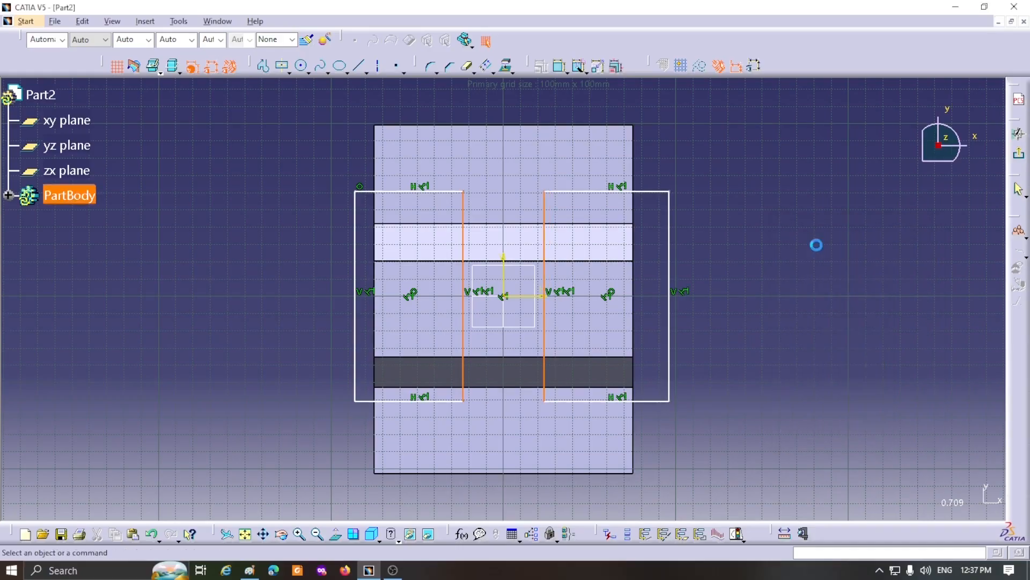
Step: Dimension the distance between the inner vertical edges of the two rectangles and set it to 90 mm
{"action": "left_click", "coordinate": [559, 66]}
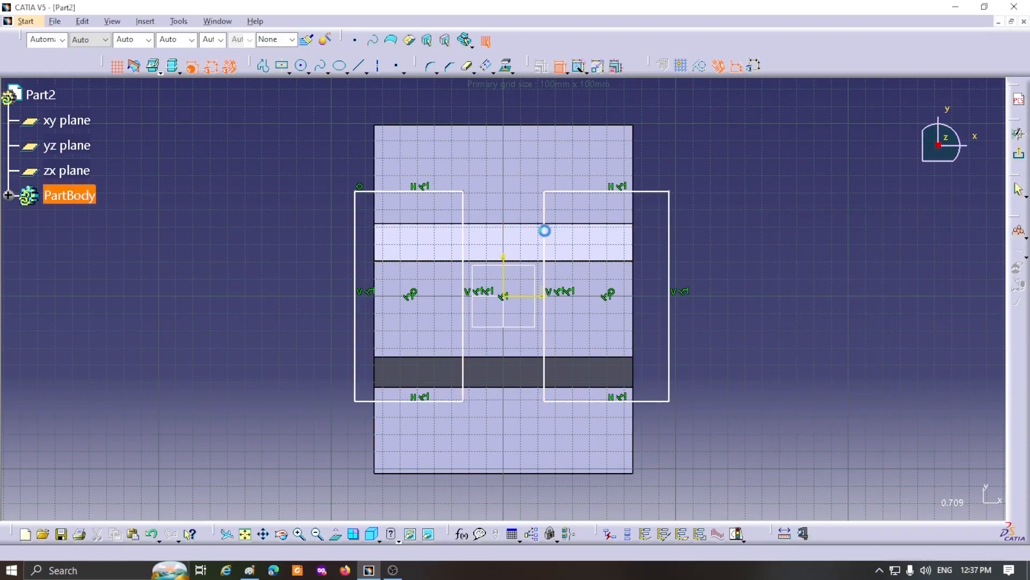
{"action": "left_click", "coordinate": [546, 213]}
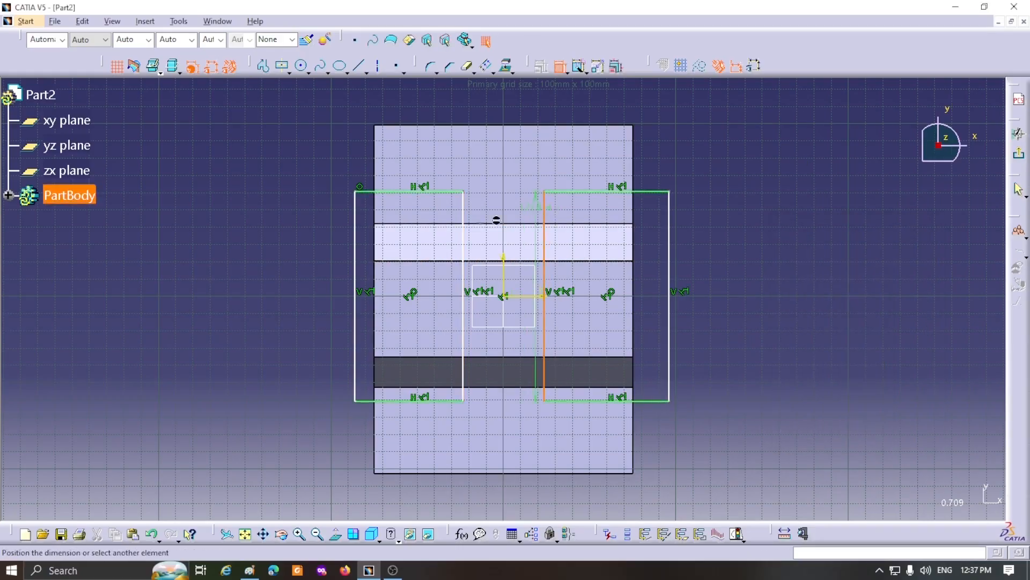
{"action": "left_click", "coordinate": [464, 211]}
{"action": "left_click", "coordinate": [514, 104]}
{"action": "double_click", "coordinate": [515, 103]}
{"action": "type", "text": "90"}
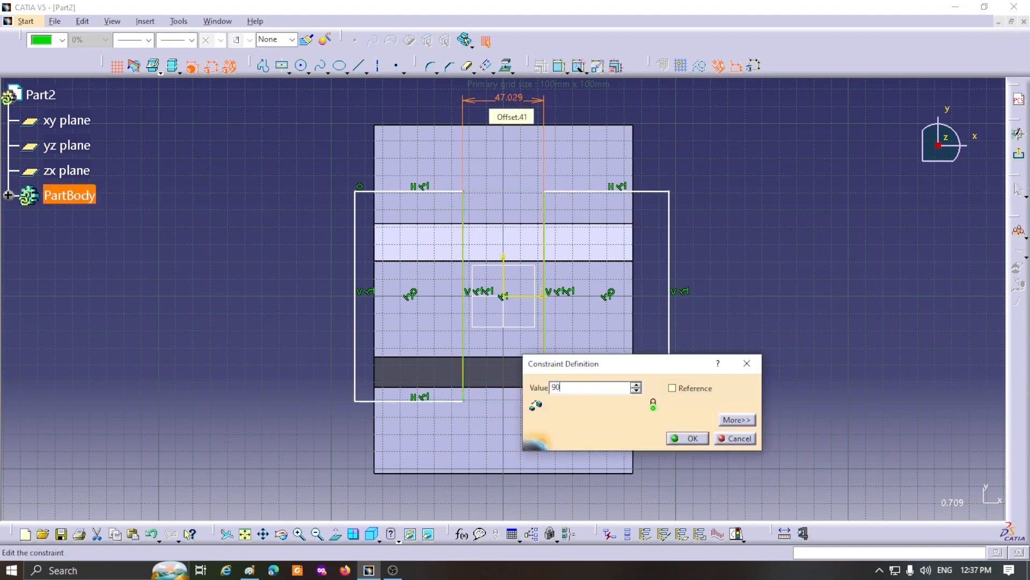
{"action": "key", "text": "Return"}
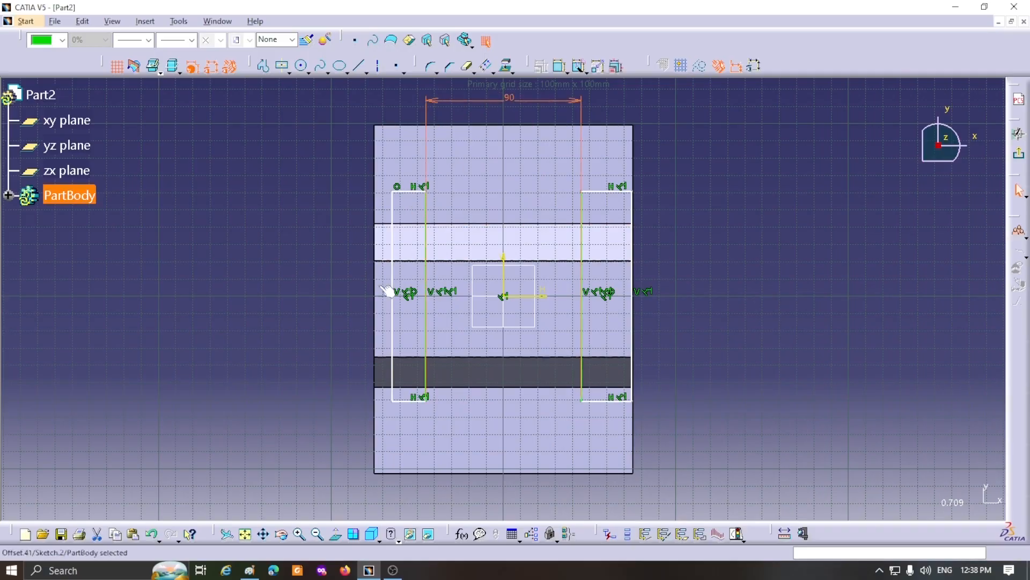
Step: Stretch both rectangles outward by moving their outer vertical edges beyond the ends of the part
{"action": "left_click_drag", "start_coordinate": [396, 284], "coordinate": [345, 284]}
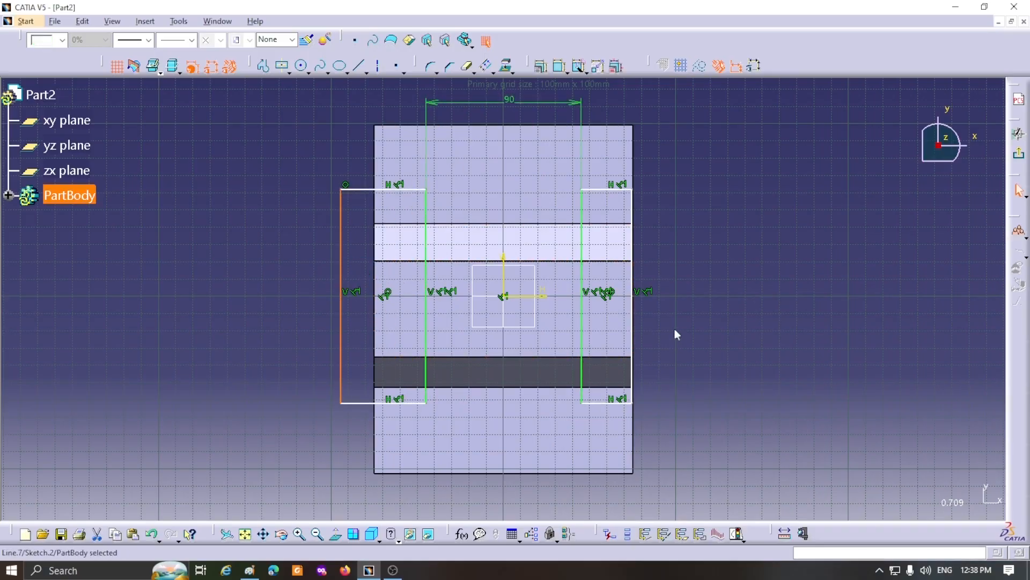
{"action": "left_click_drag", "start_coordinate": [639, 234], "coordinate": [667, 241]}
{"action": "left_click", "coordinate": [772, 262]}
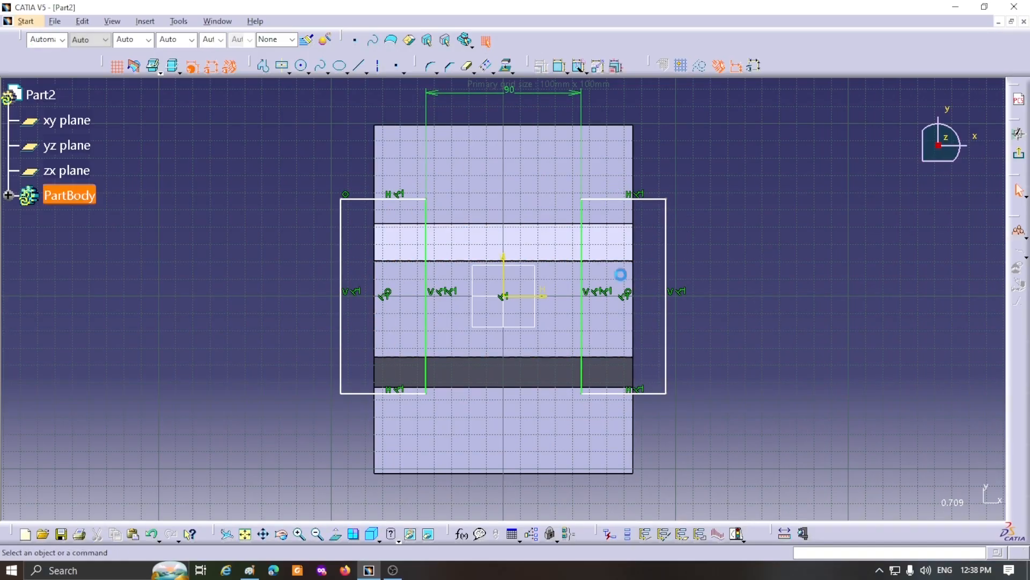
Step: Leave the sketch and cut the two rectangles through the part with a 75 mm deep pocket
{"action": "left_click", "coordinate": [1019, 154]}
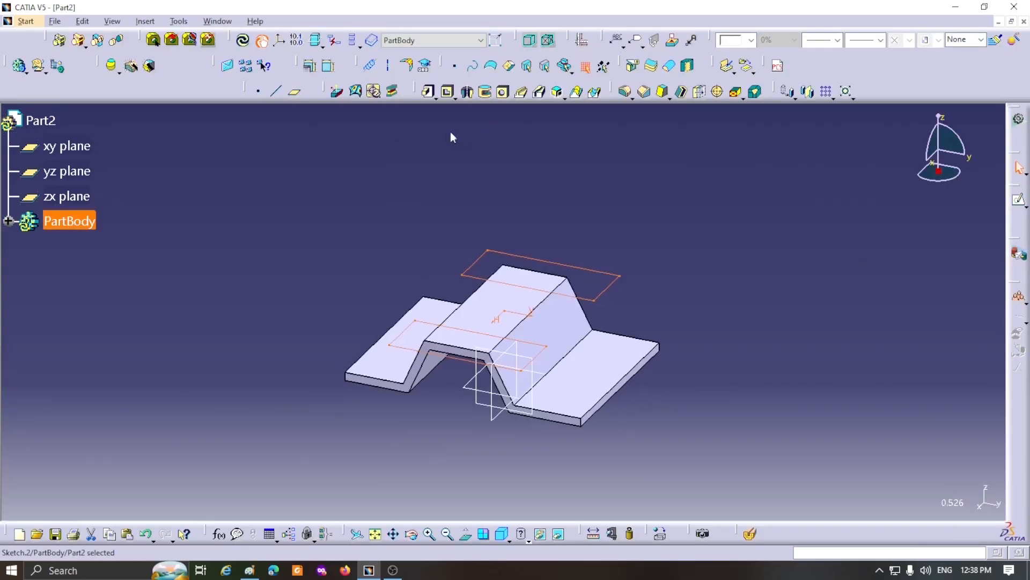
{"action": "left_click", "coordinate": [448, 93]}
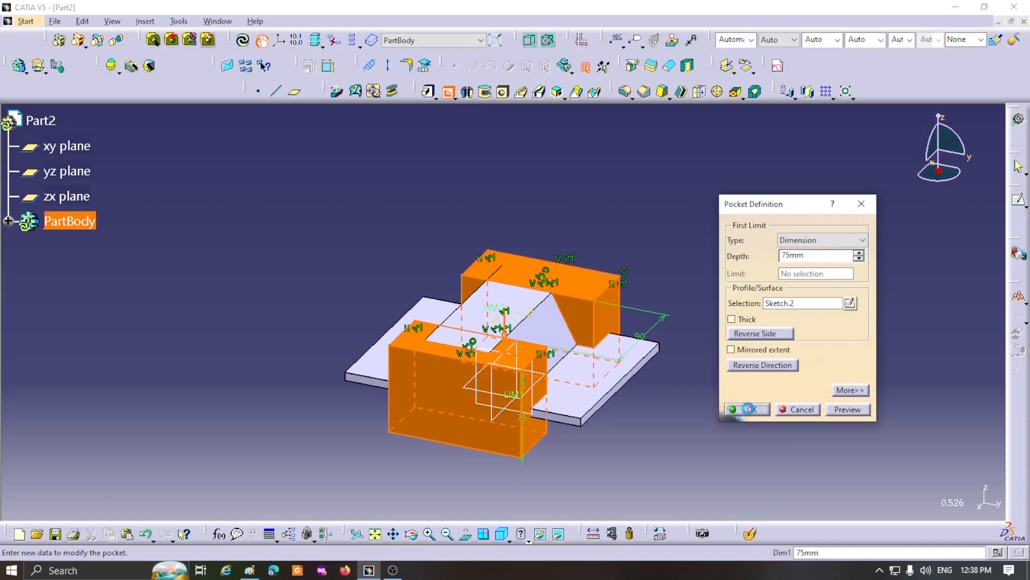
{"action": "left_click", "coordinate": [749, 409]}
Step: Fillet the inner corner edge of the front notch in the right flange with a 10 mm radius
{"action": "middle_click_drag", "start_coordinate": [379, 214], "coordinate": [489, 321]}
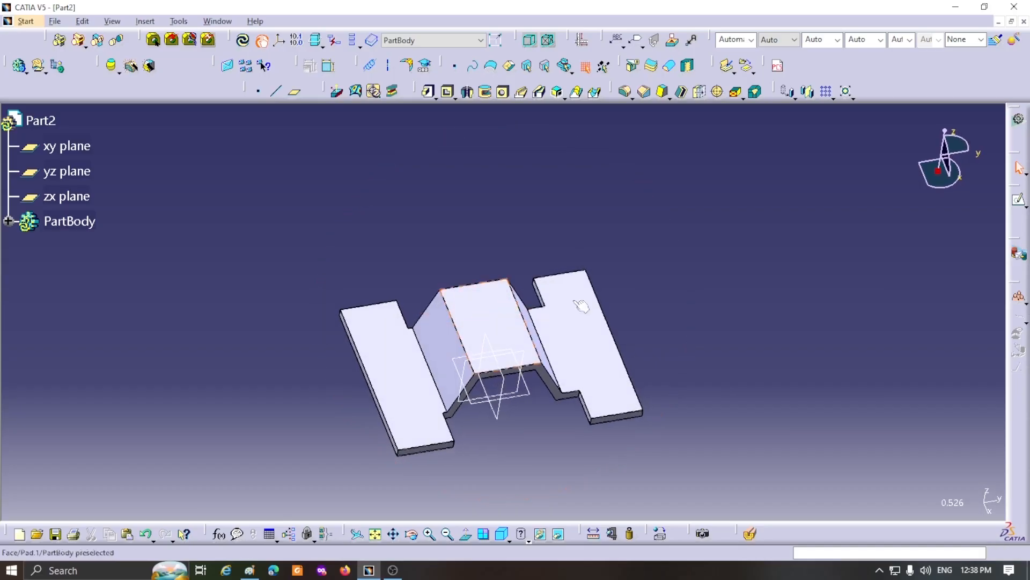
{"action": "scroll", "coordinate": [618, 256], "scroll_direction": "up", "scroll_amount": 1}
{"action": "middle_click_drag", "start_coordinate": [618, 256], "coordinate": [612, 236]}
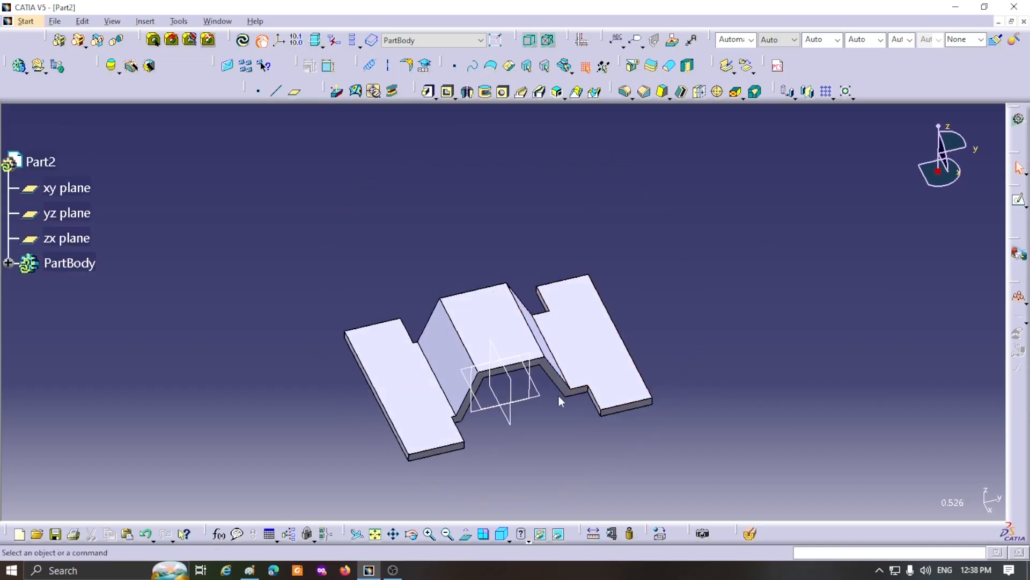
{"action": "middle_click_drag", "start_coordinate": [669, 376], "coordinate": [586, 194]}
{"action": "middle_click_drag", "start_coordinate": [571, 395], "coordinate": [617, 361]}
{"action": "left_click", "coordinate": [627, 95]}
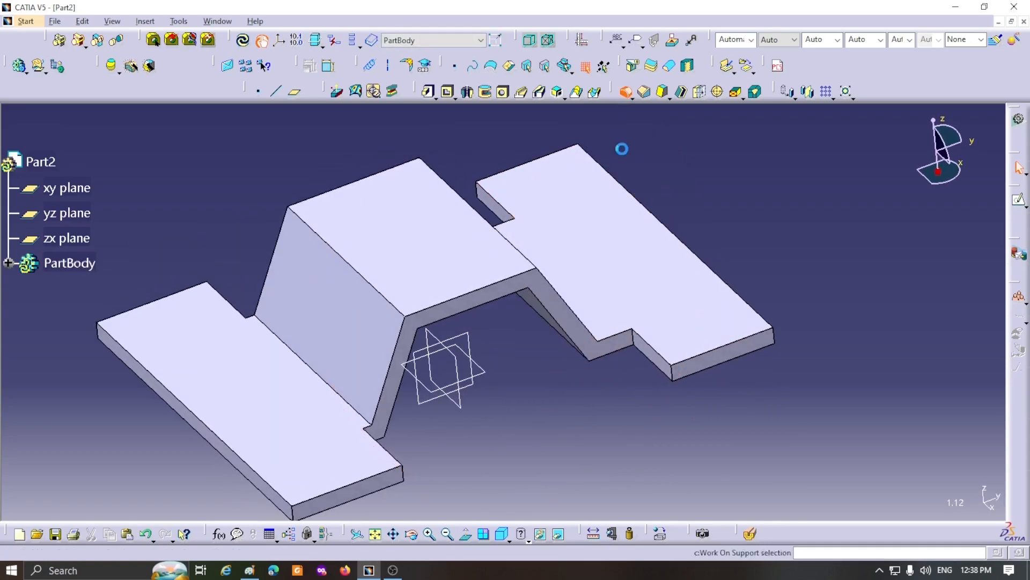
{"action": "left_click", "coordinate": [637, 337]}
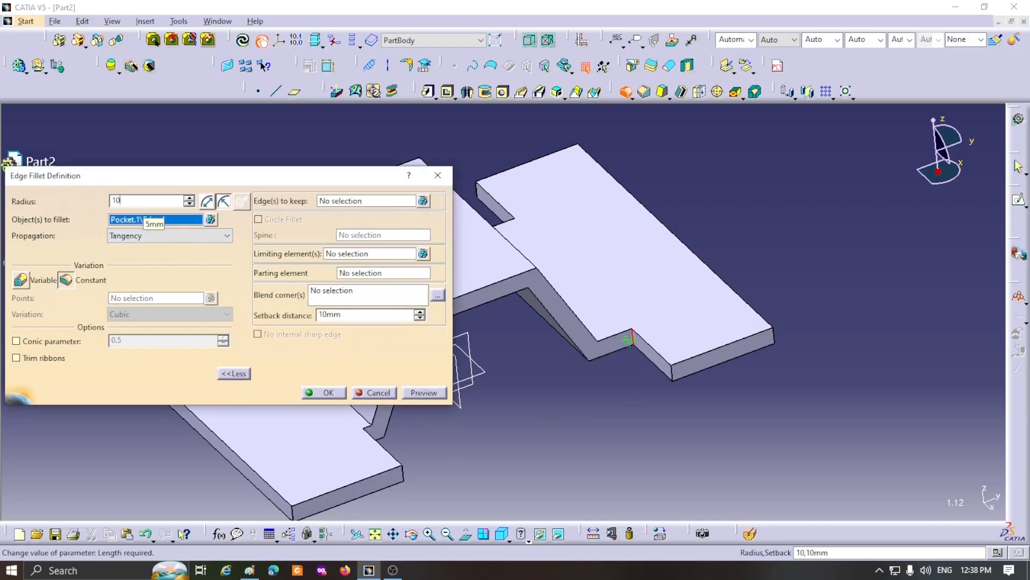
{"action": "key", "text": "Return"}
{"action": "left_click", "coordinate": [668, 406]}
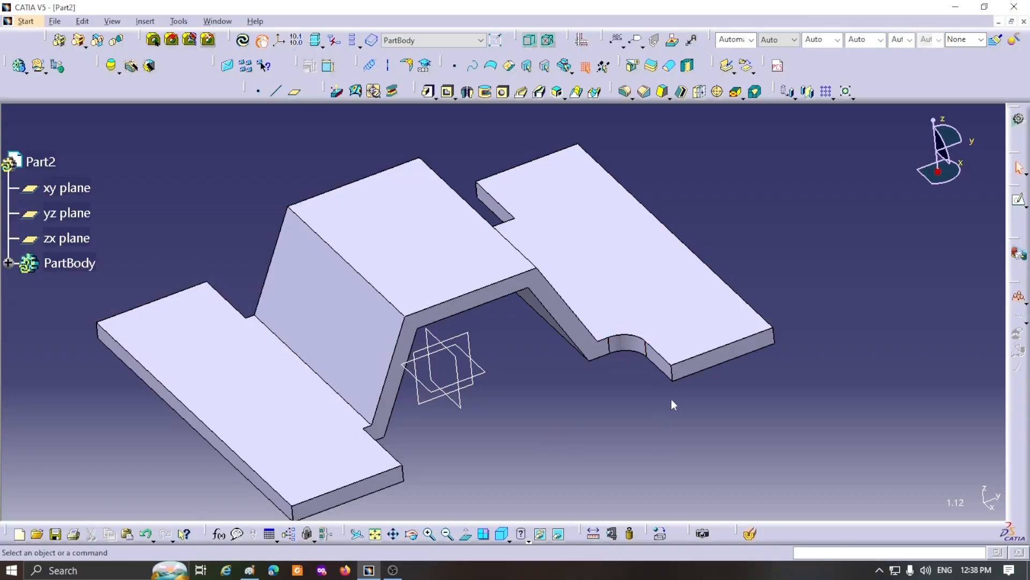
Step: Fillet the outer front corner edge of the right flange with a 15 mm radius
{"action": "left_click", "coordinate": [772, 336]}
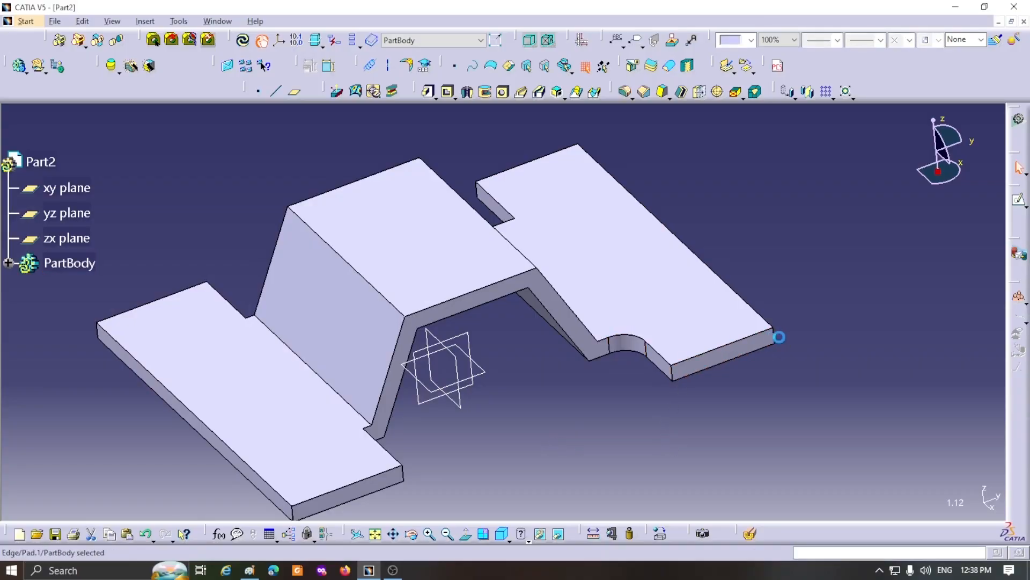
{"action": "left_click", "coordinate": [626, 92]}
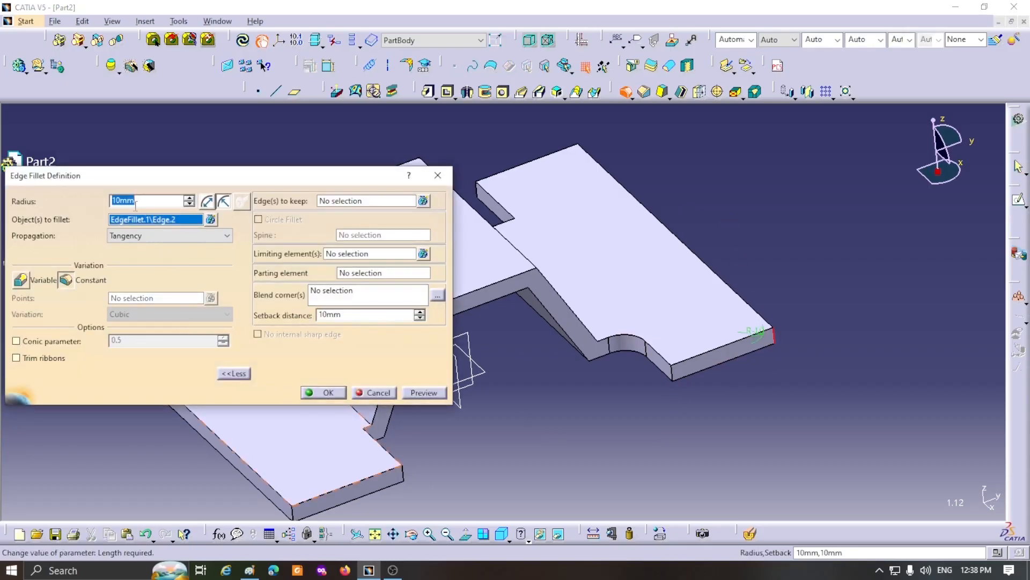
{"action": "type", "text": "15"}
{"action": "key", "text": "Return"}
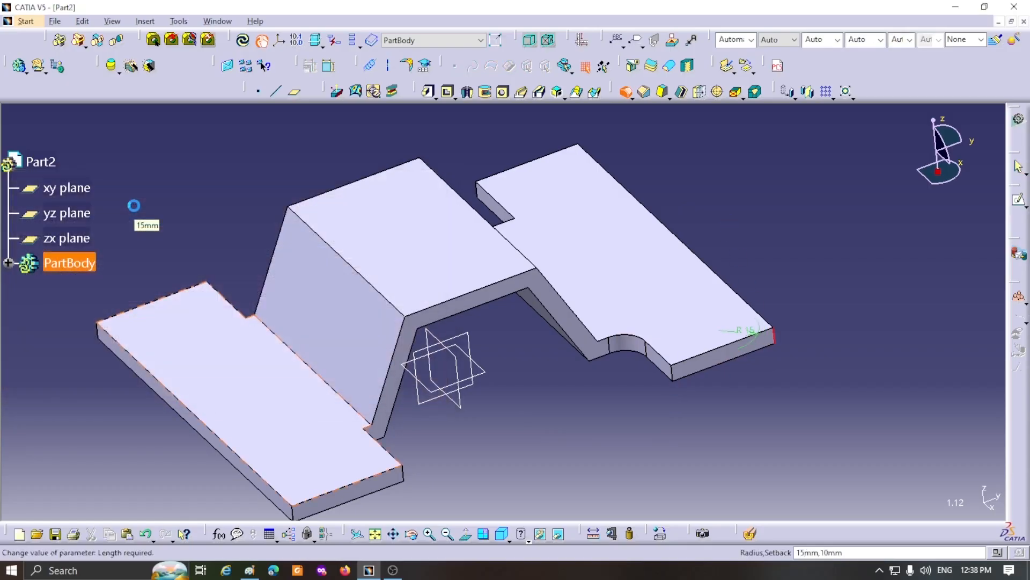
Step: Fillet the right flange's front corner edge next to the notch, entering a new radius
{"action": "left_click", "coordinate": [625, 92]}
{"action": "left_click", "coordinate": [672, 370]}
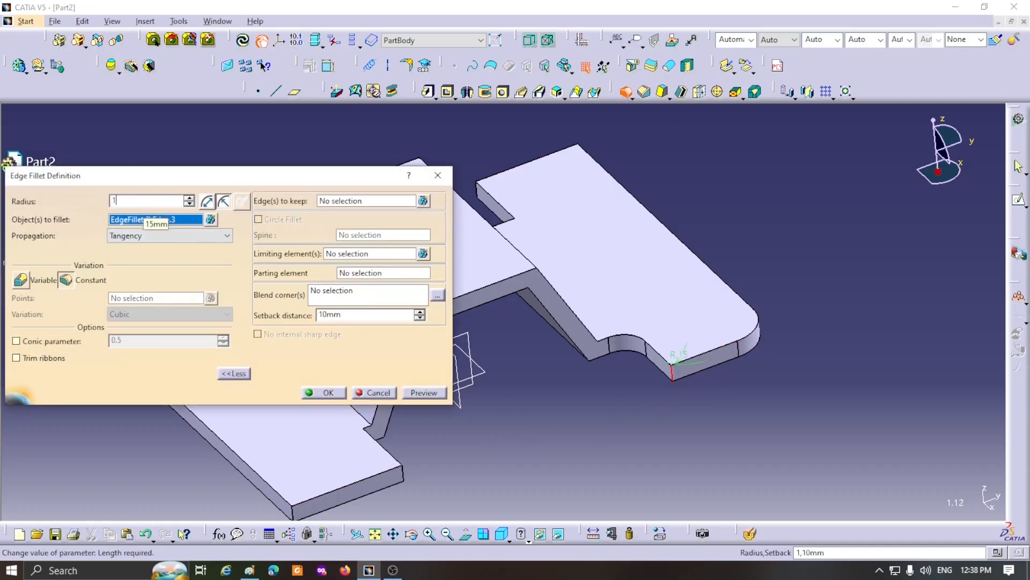
{"action": "key", "text": "Return"}
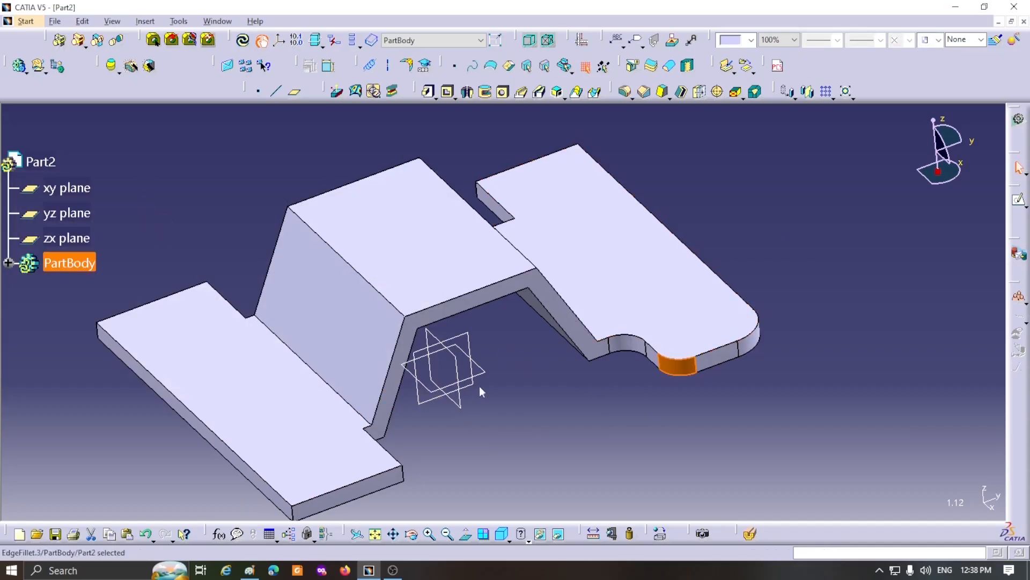
Step: Fillet the inner edge under the top plate's right bend with a 10 mm radius
{"action": "middle_click_drag", "start_coordinate": [504, 363], "coordinate": [480, 307]}
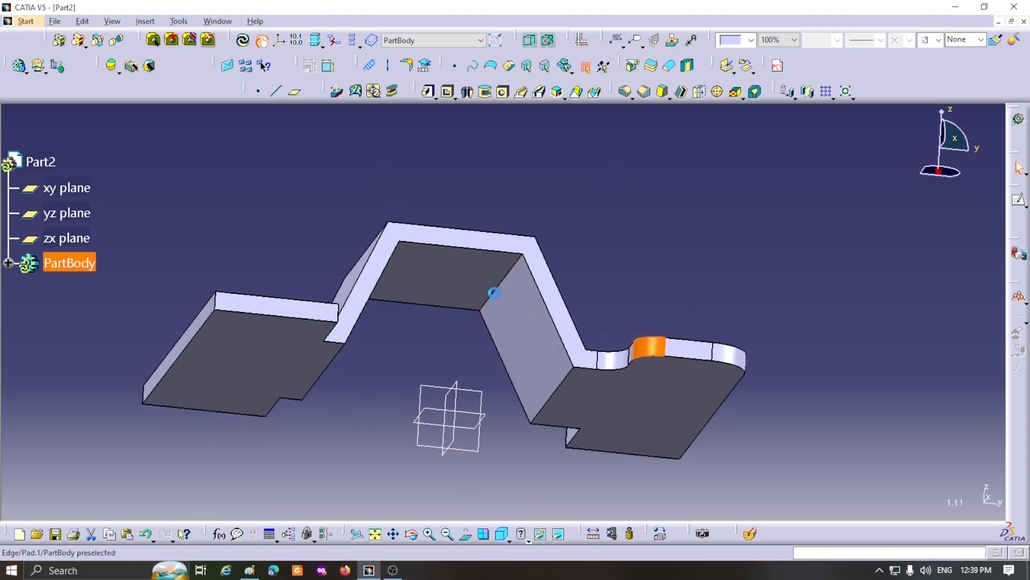
{"action": "left_click", "coordinate": [495, 292]}
{"action": "left_click", "coordinate": [626, 92]}
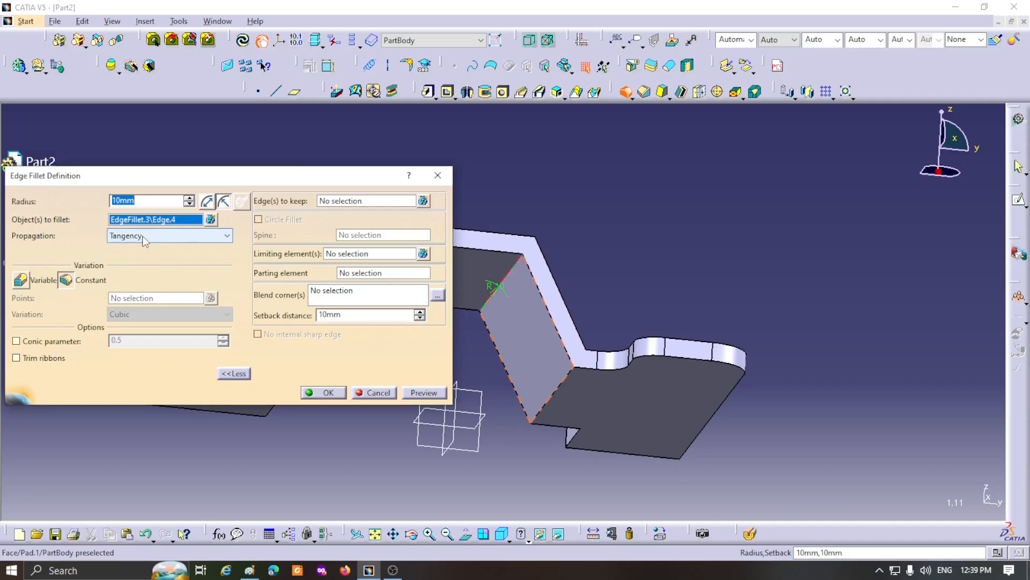
{"action": "key", "text": "Return"}
Step: Fillet the outer edge between the top plate and the right sloped wall with a 10 mm radius
{"action": "middle_click_drag", "start_coordinate": [566, 164], "coordinate": [494, 318]}
{"action": "key", "text": "ctrl+z"}
{"action": "left_click", "coordinate": [626, 91]}
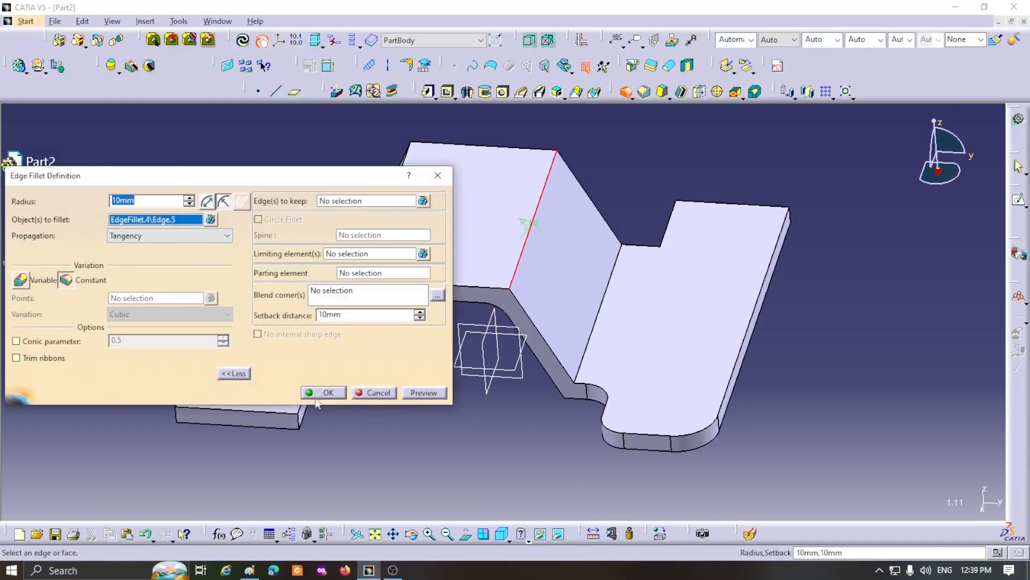
{"action": "left_click", "coordinate": [320, 394]}
{"action": "middle_click_drag", "start_coordinate": [405, 446], "coordinate": [501, 417]}
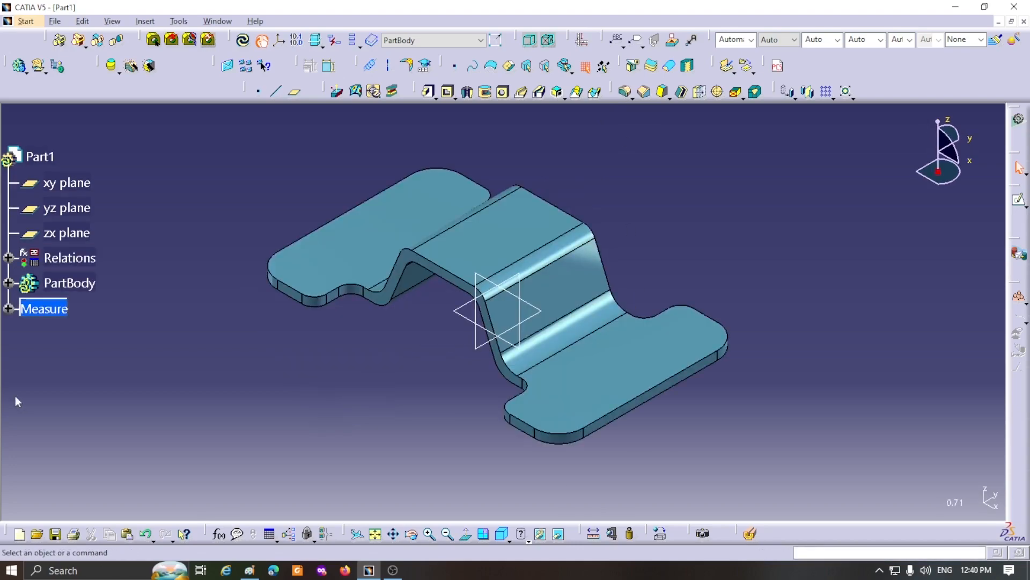
Step: Show the hidden Measure set in Part1, expand it in the tree and examine the finished bracket's dimensions from several angles
{"action": "right_click", "coordinate": [52, 315]}
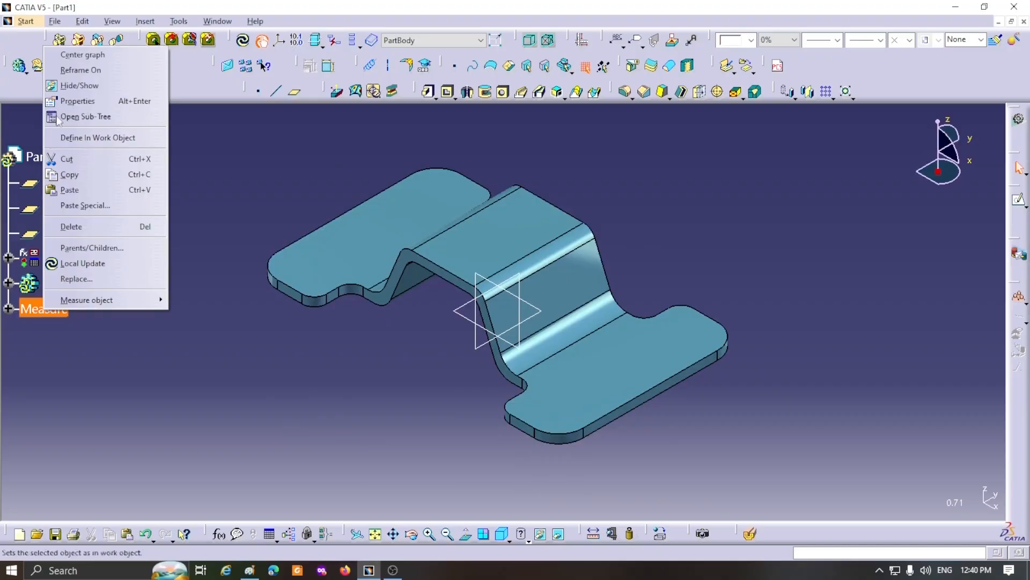
{"action": "left_click", "coordinate": [81, 85]}
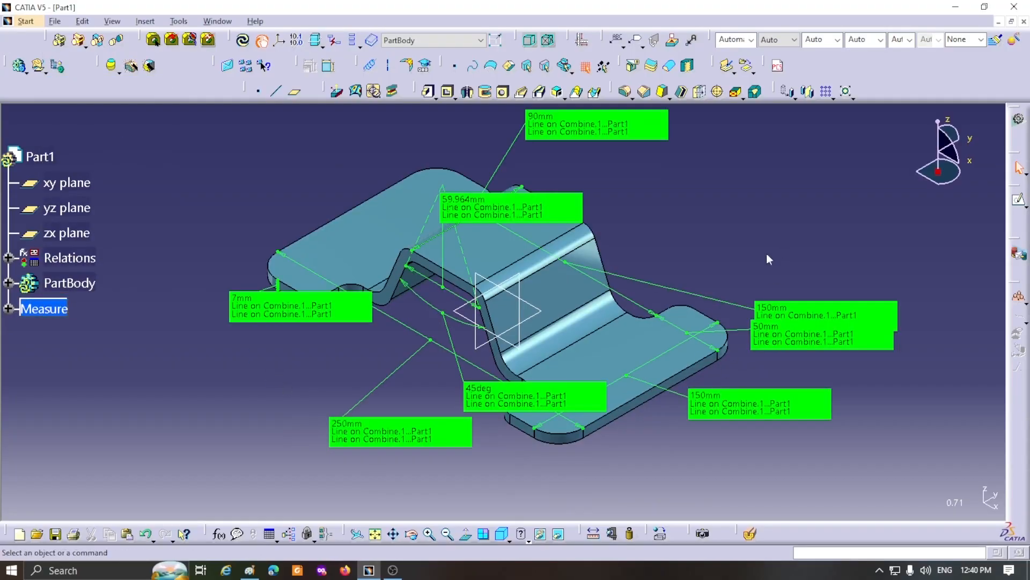
{"action": "middle_click_drag", "start_coordinate": [778, 244], "coordinate": [738, 292]}
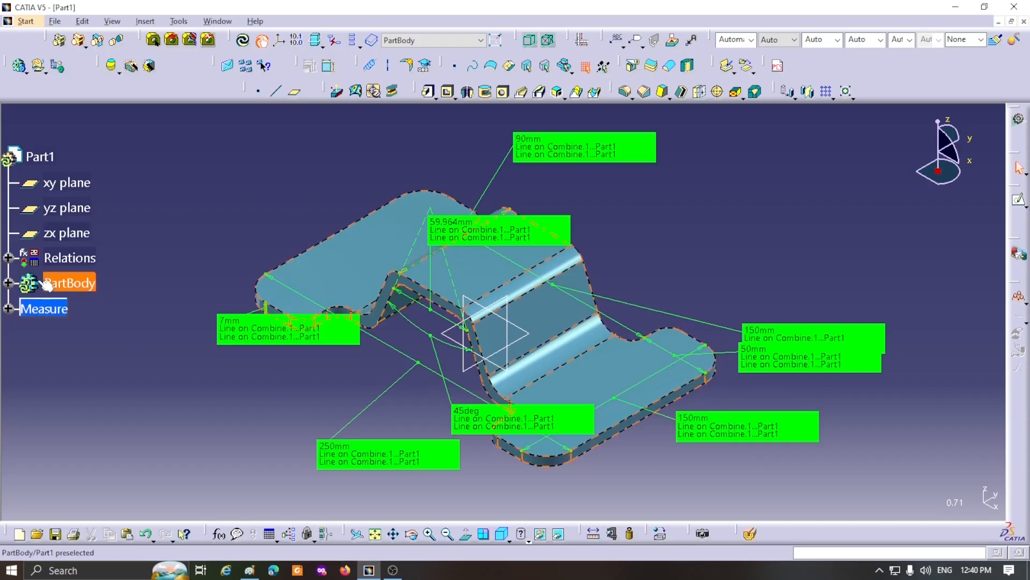
{"action": "left_click", "coordinate": [8, 308]}
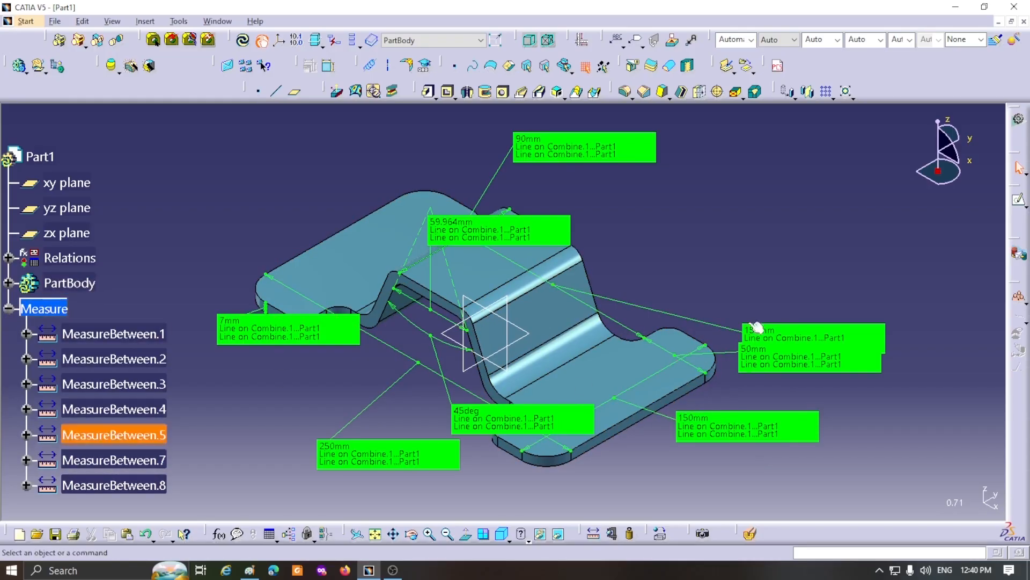
{"action": "middle_click_drag", "start_coordinate": [716, 250], "coordinate": [698, 282]}
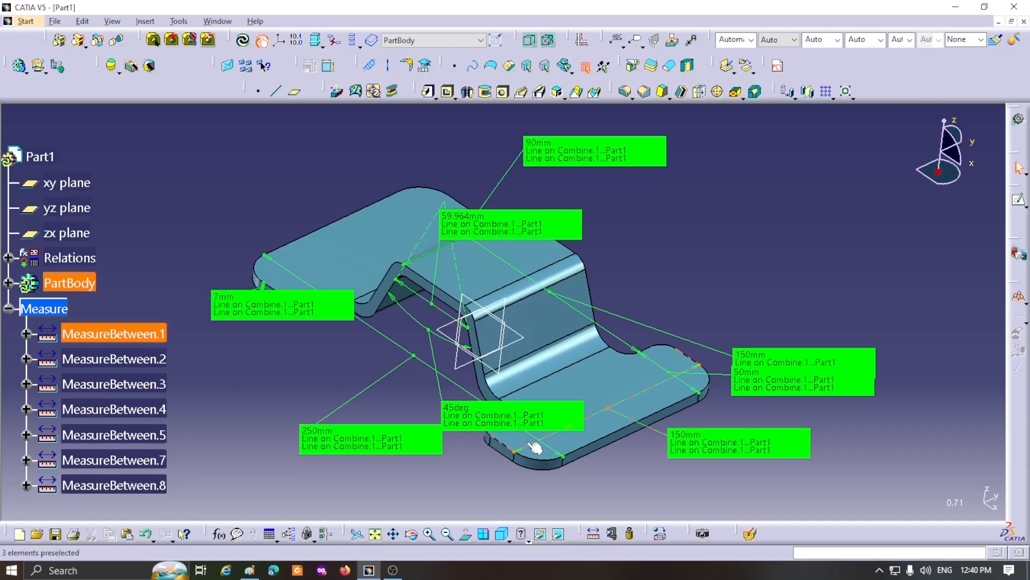
{"action": "middle_click_drag", "start_coordinate": [338, 364], "coordinate": [381, 472]}
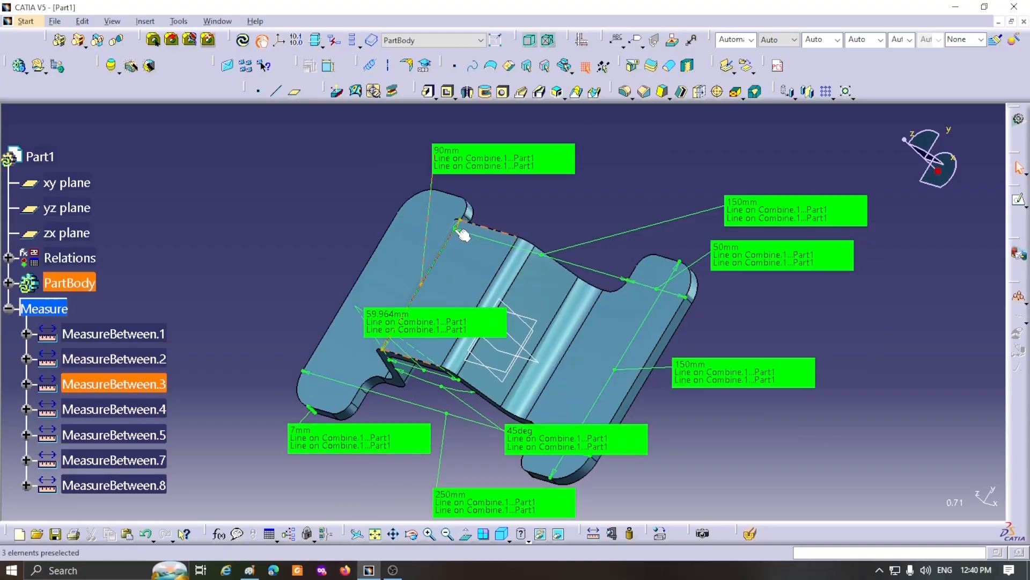
{"action": "middle_click_drag", "start_coordinate": [479, 223], "coordinate": [542, 263]}
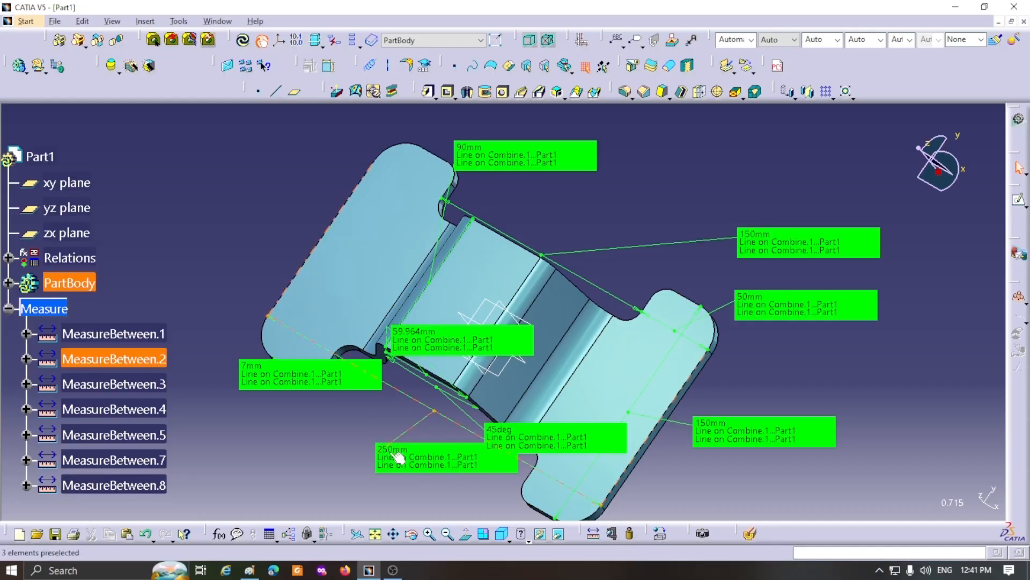
{"action": "middle_click_drag", "start_coordinate": [306, 475], "coordinate": [444, 411]}
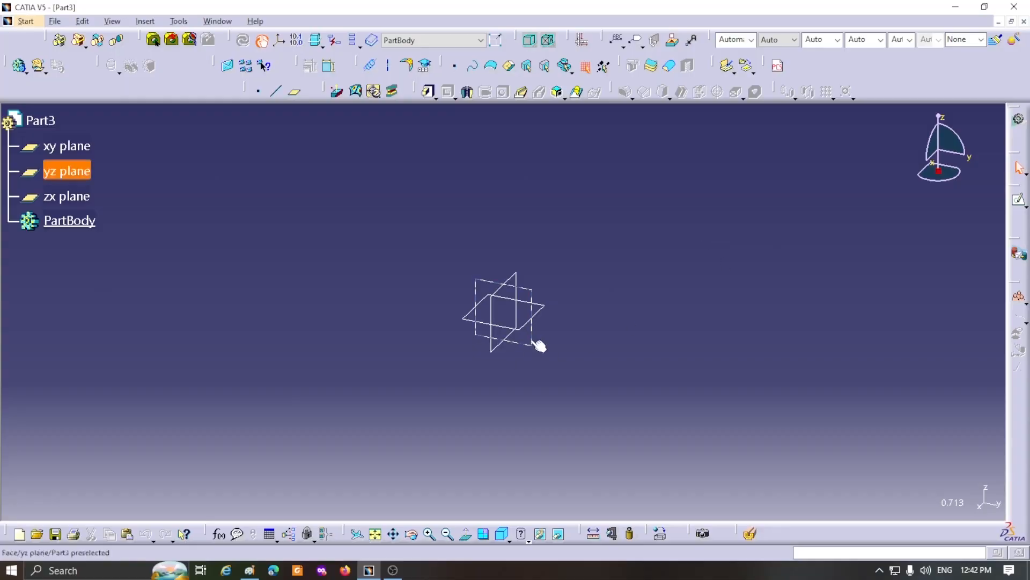
Step: Start a sketch on the xy plane of Part3 and draw a rectangle centred on the origin, about 215 by 128 mm
{"action": "left_click", "coordinate": [545, 313]}
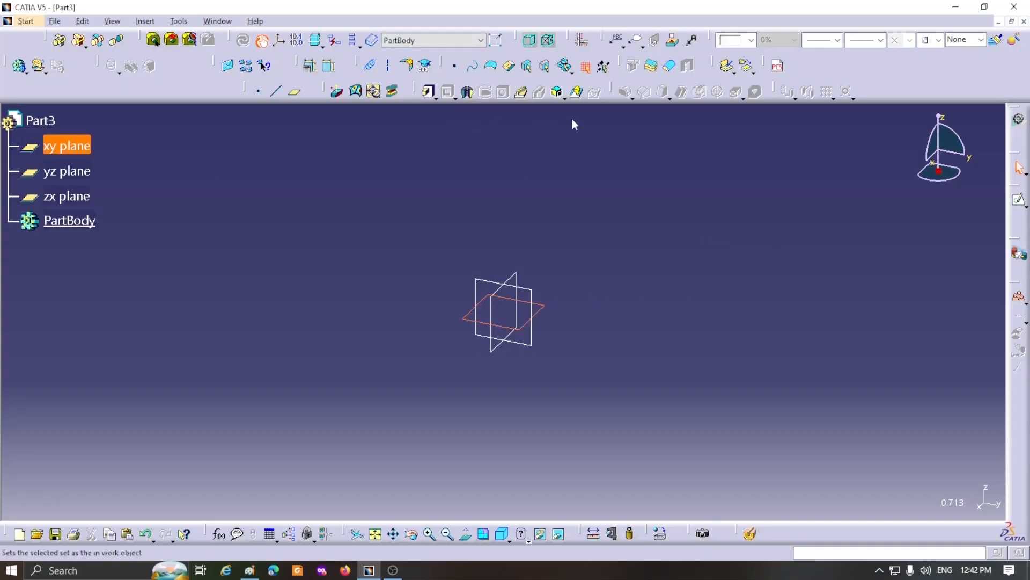
{"action": "left_click", "coordinate": [1018, 201]}
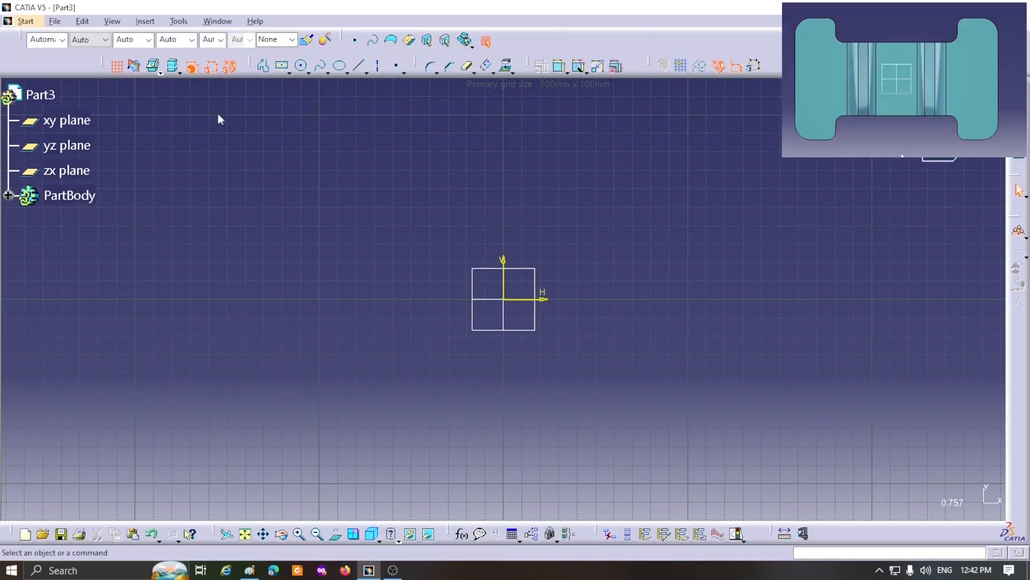
{"action": "left_click", "coordinate": [283, 68]}
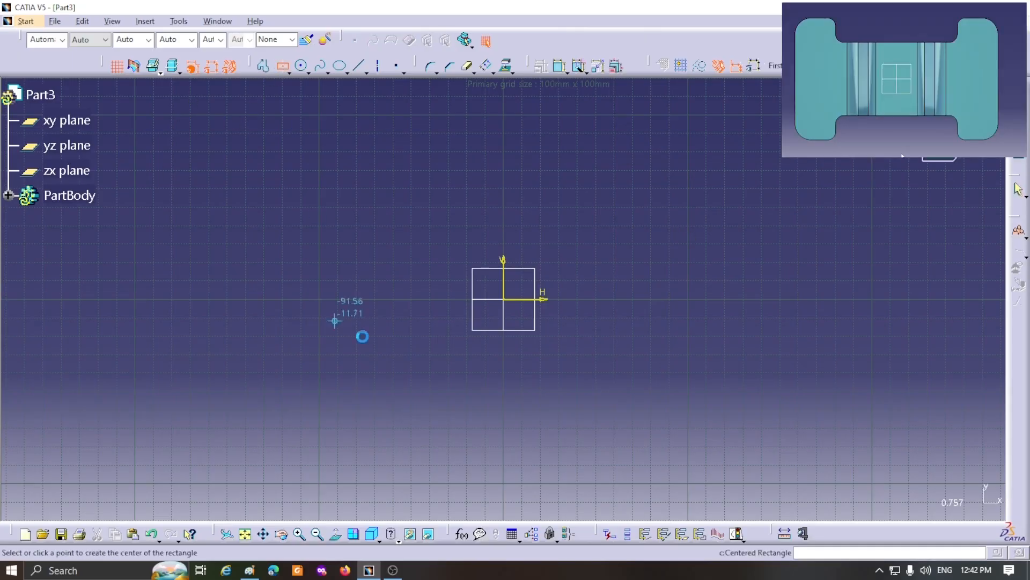
{"action": "left_click", "coordinate": [504, 299]}
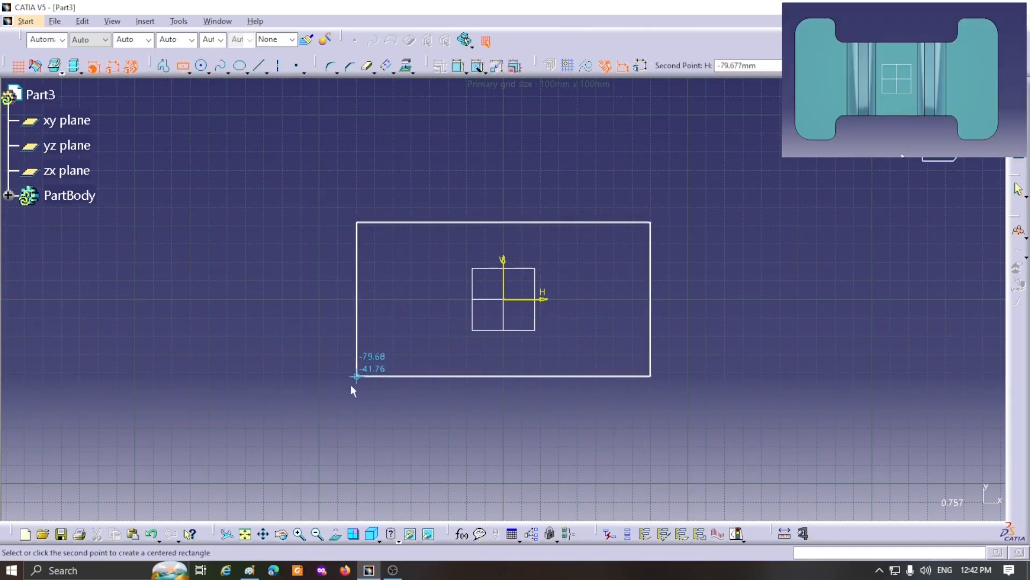
{"action": "left_click", "coordinate": [305, 416]}
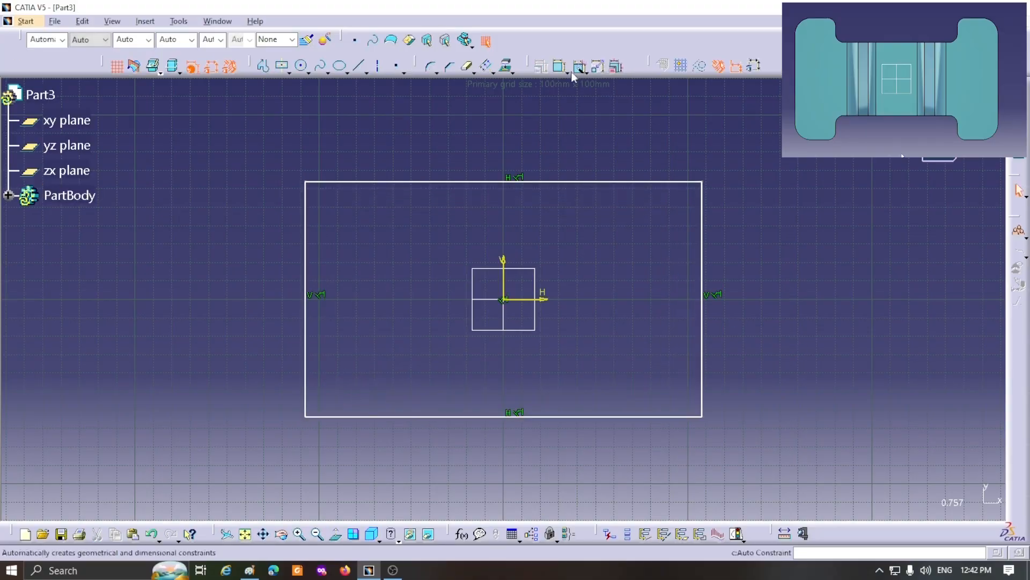
Step: Dimension the rectangle's horizontal length and set it to 250 mm
{"action": "left_click", "coordinate": [560, 65]}
{"action": "left_click", "coordinate": [569, 186]}
{"action": "left_click", "coordinate": [564, 143]}
{"action": "double_click", "coordinate": [564, 142]}
{"action": "type", "text": "250"}
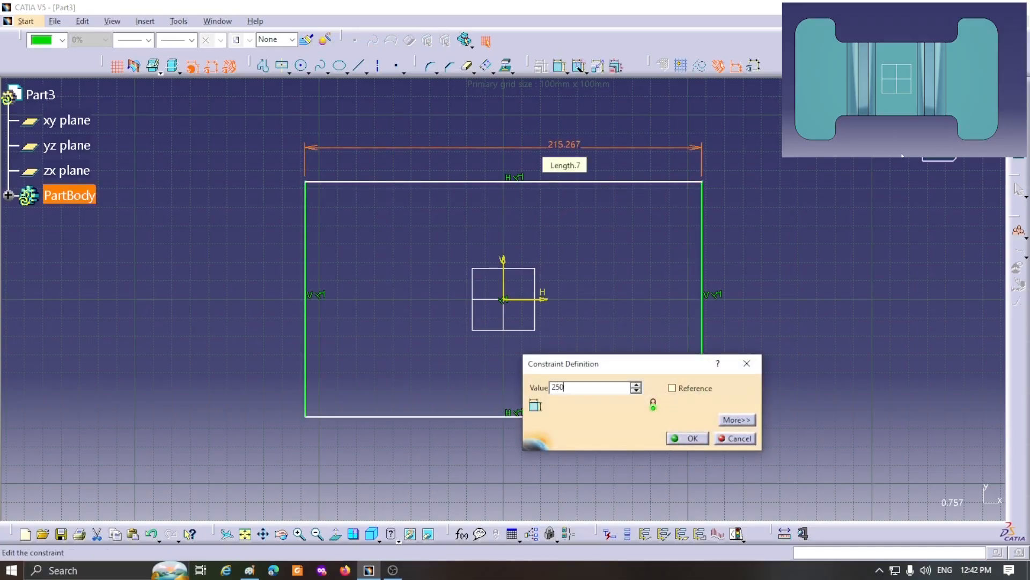
{"action": "key", "text": "Return"}
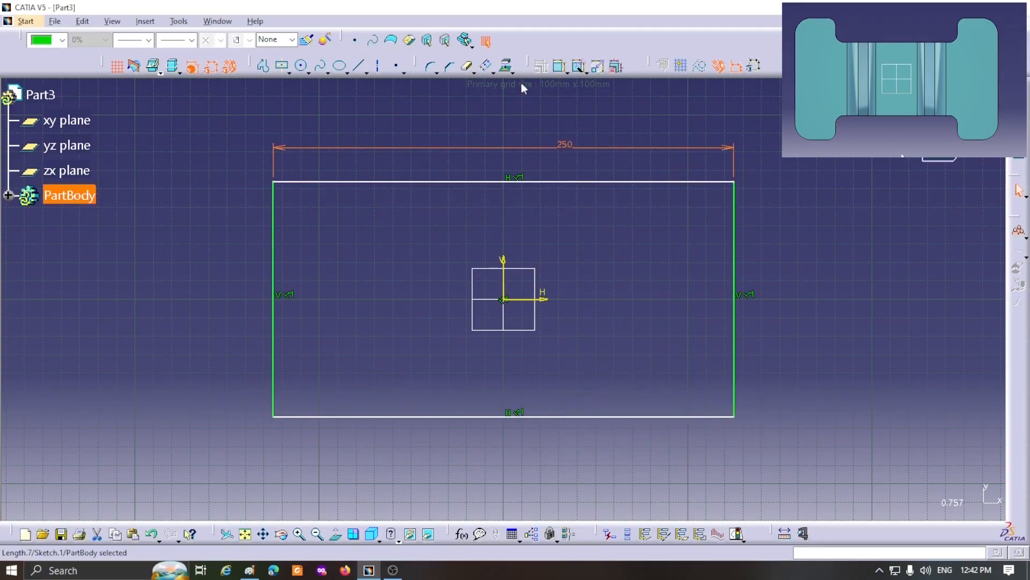
Step: Dimension the rectangle's height, set it to 150 mm and place the dimension closer to the profile
{"action": "left_click", "coordinate": [561, 70]}
{"action": "left_click", "coordinate": [736, 359]}
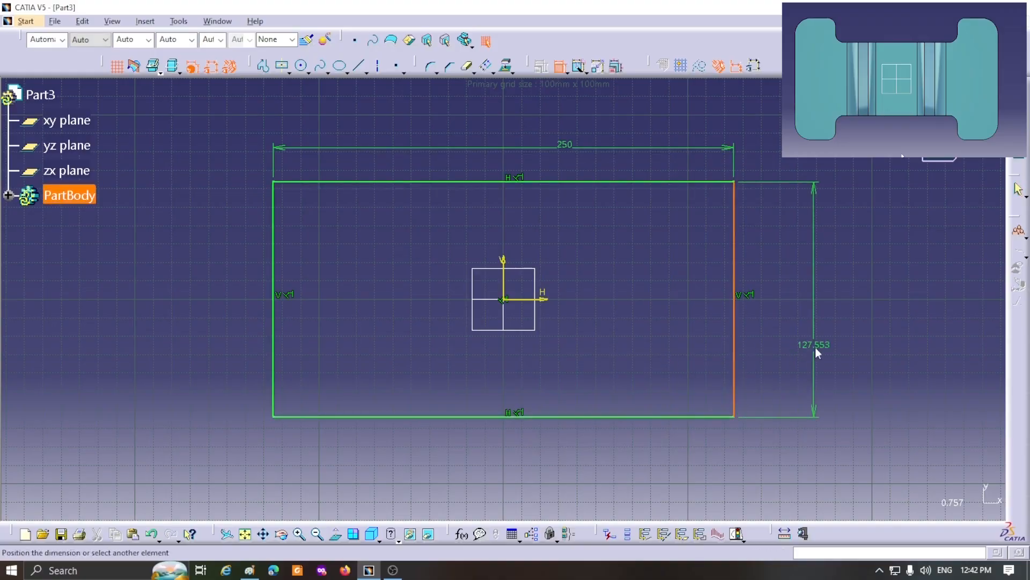
{"action": "left_click", "coordinate": [824, 350]}
{"action": "double_click", "coordinate": [815, 345]}
{"action": "type", "text": "150mm"}
{"action": "key", "text": "Return"}
{"action": "left_click_drag", "start_coordinate": [817, 349], "coordinate": [811, 285]}
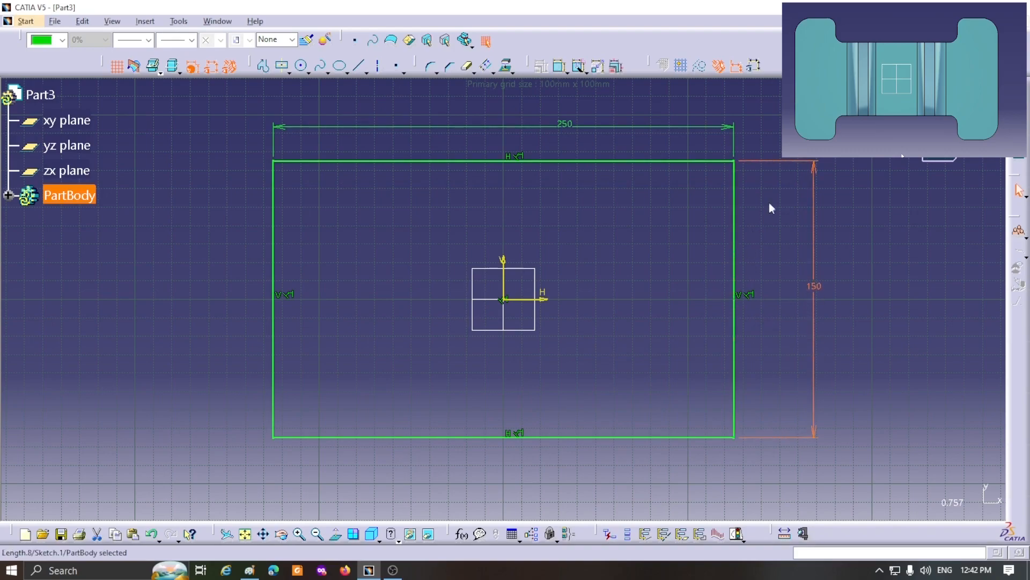
{"action": "left_click_drag", "start_coordinate": [816, 173], "coordinate": [782, 177]}
{"action": "left_click", "coordinate": [873, 281]}
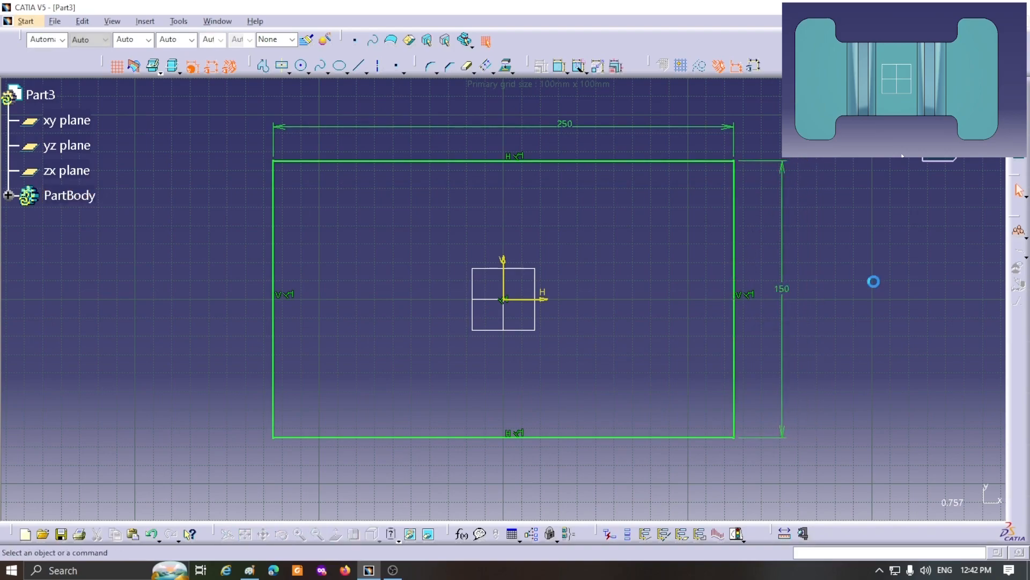
Step: Draw a second rectangle centred on the origin inside the first, about 139 by 91 mm
{"action": "left_click", "coordinate": [378, 65]}
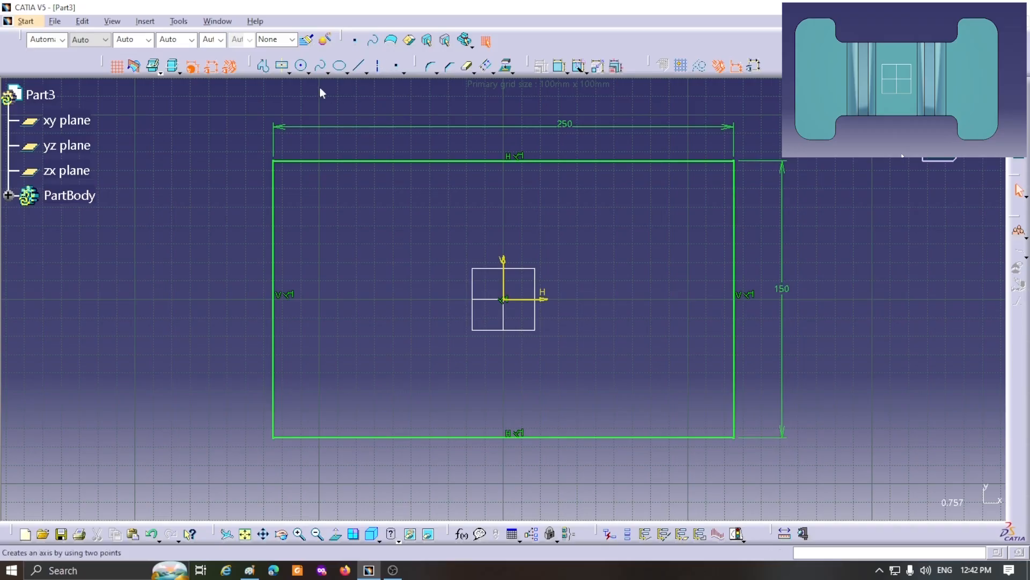
{"action": "left_click", "coordinate": [282, 65]}
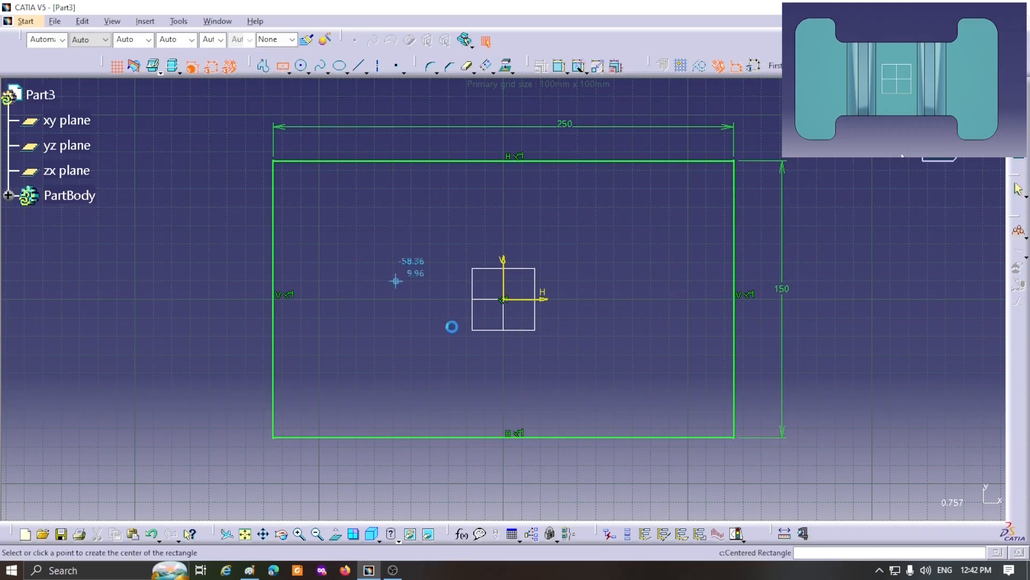
{"action": "left_click", "coordinate": [505, 299]}
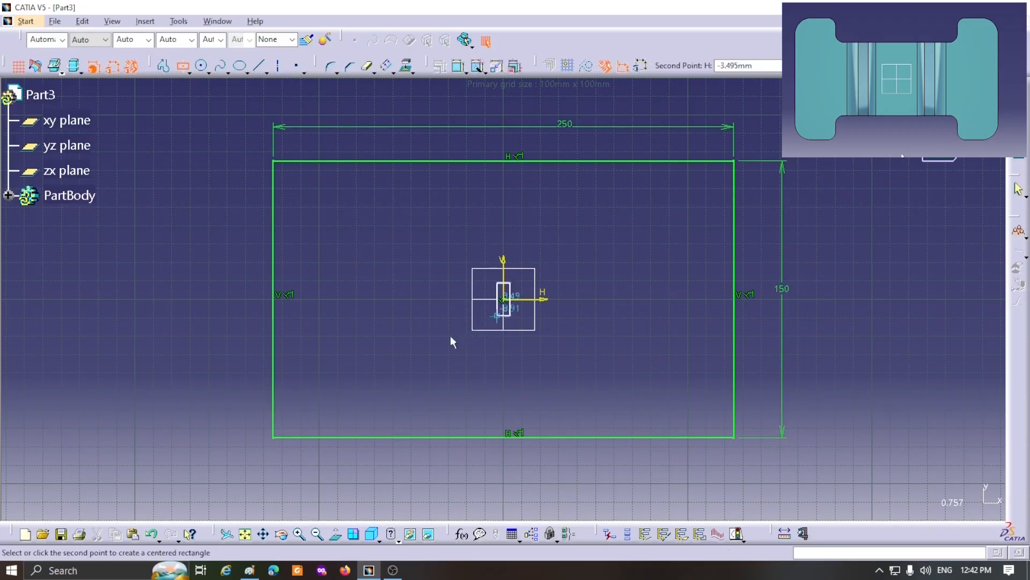
{"action": "left_click", "coordinate": [375, 383]}
Step: Dimension the inner rectangle's height and set it to 90 mm
{"action": "left_click", "coordinate": [560, 66]}
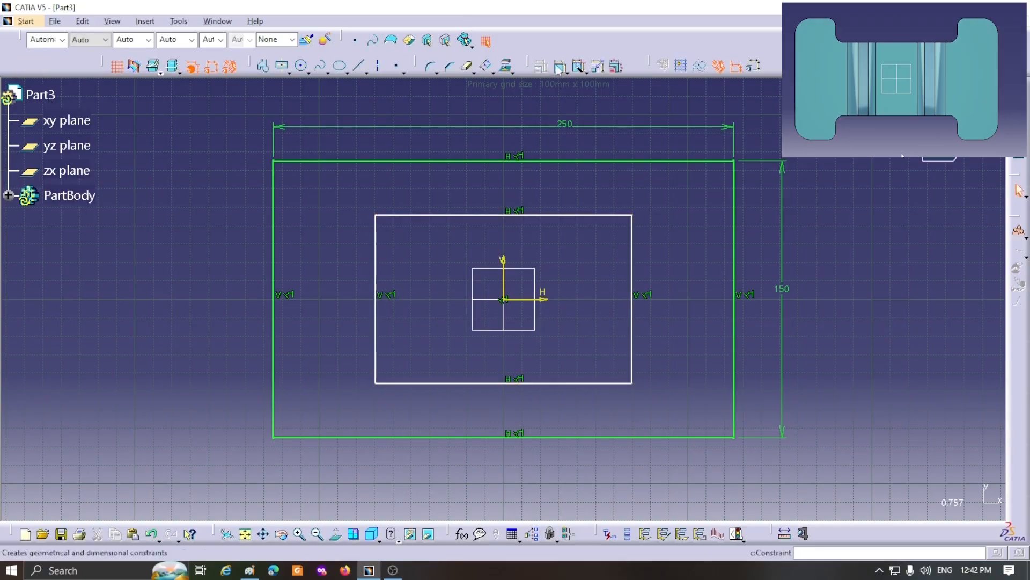
{"action": "left_click", "coordinate": [633, 311]}
{"action": "left_click", "coordinate": [664, 306]}
{"action": "double_click", "coordinate": [665, 306]}
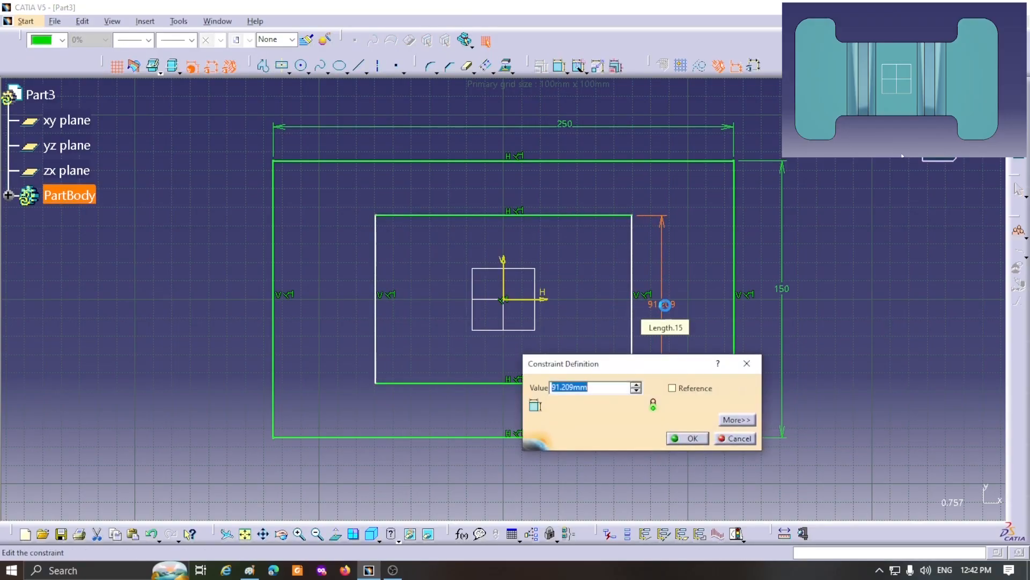
{"action": "type", "text": "90"}
{"action": "key", "text": "Return"}
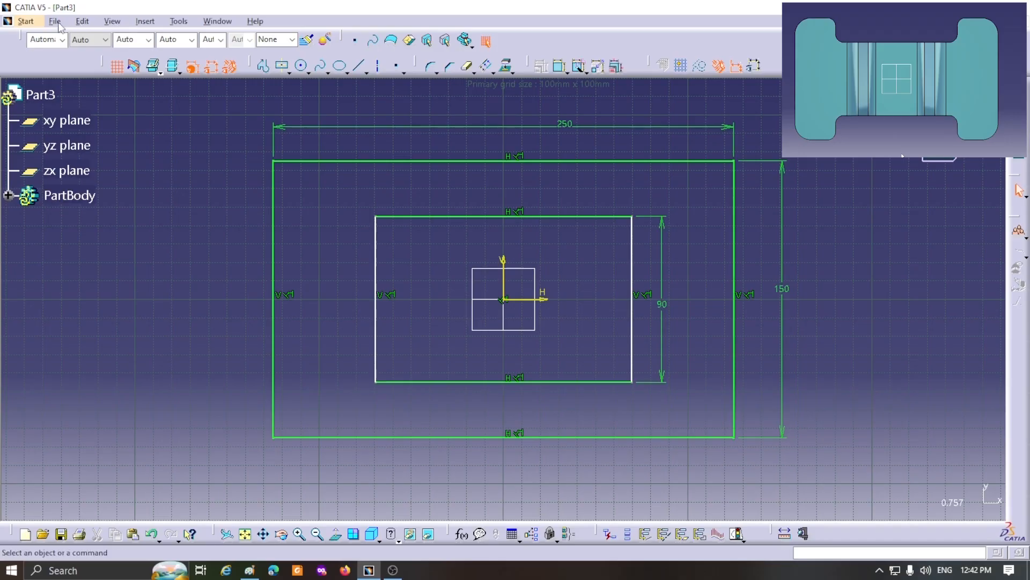
Step: Switch to Part1 to check the distance between the flanges and the flange width, and return to the Part3 sketch
{"action": "left_click", "coordinate": [216, 21]}
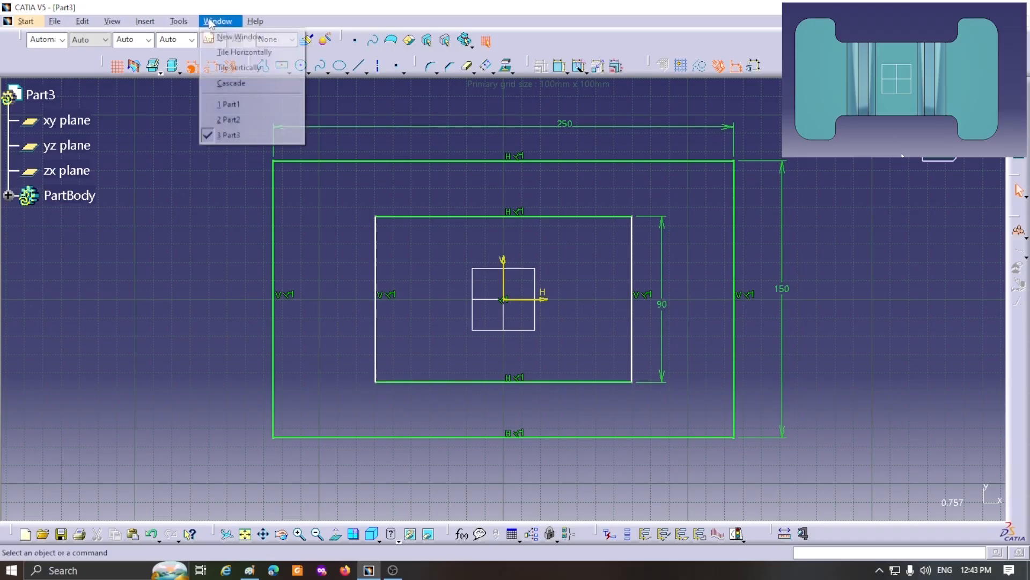
{"action": "left_click", "coordinate": [225, 103]}
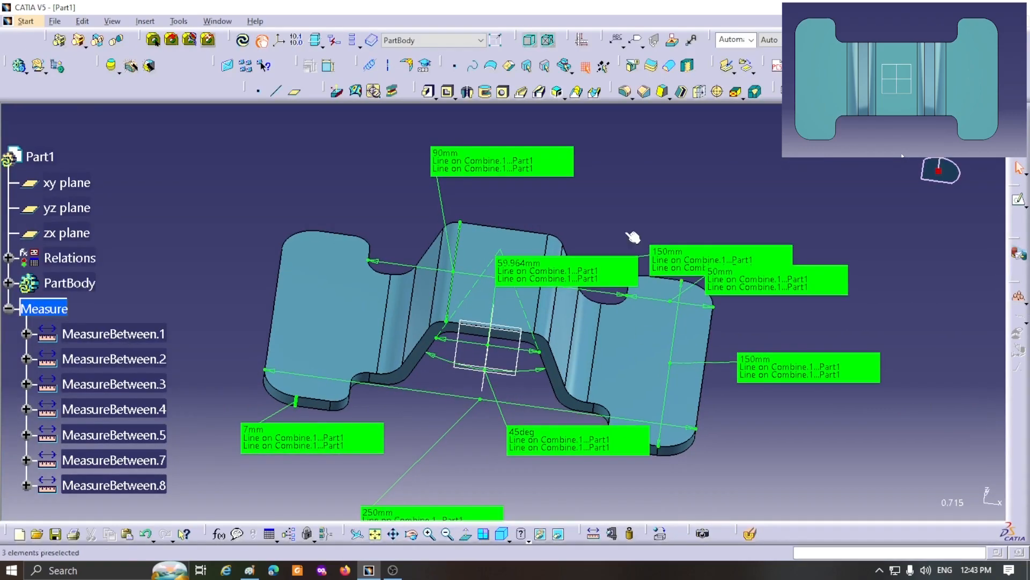
{"action": "middle_click_drag", "start_coordinate": [618, 197], "coordinate": [665, 237]}
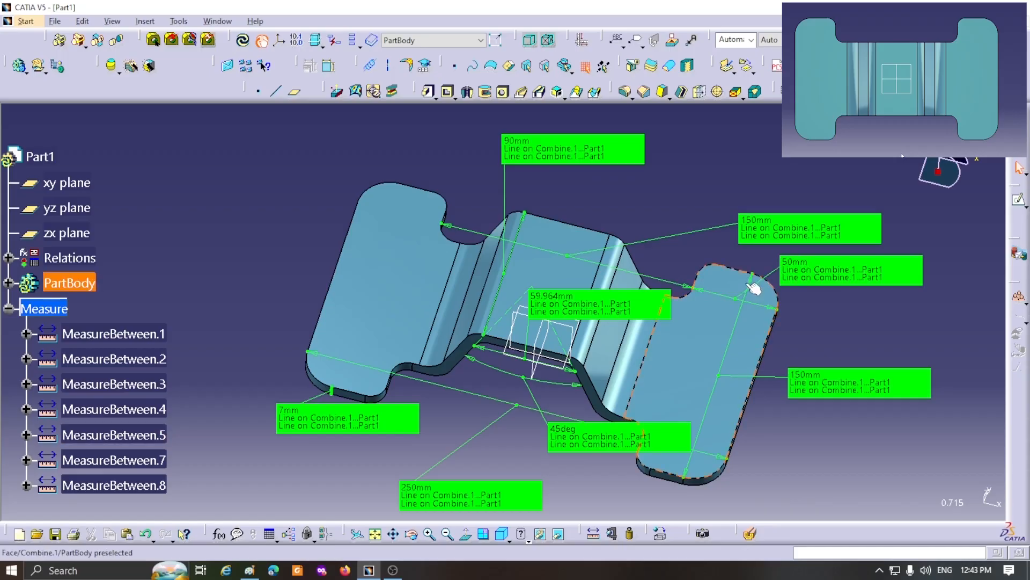
{"action": "key", "text": "ctrl+Tab"}
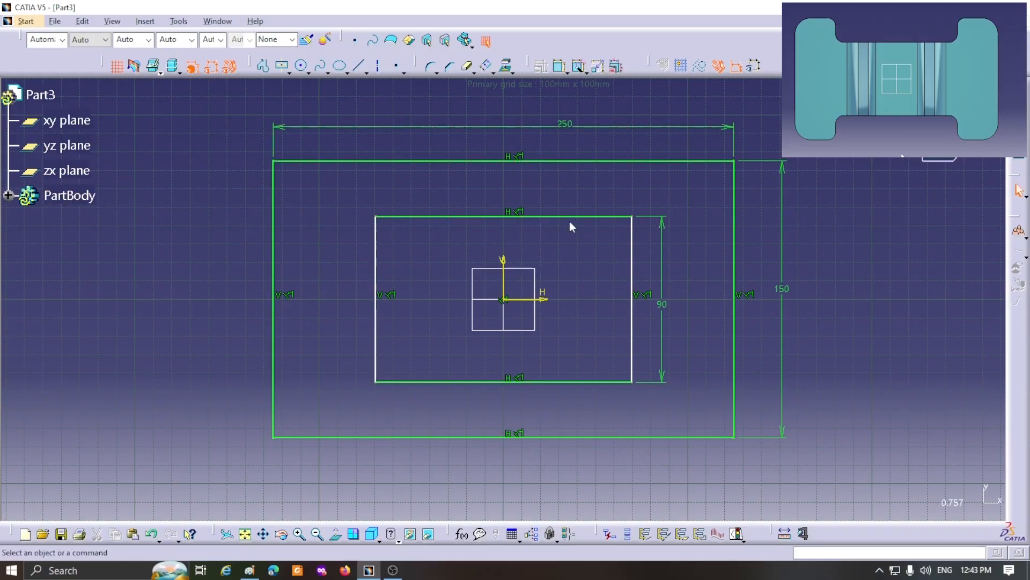
Step: Dimension the inner rectangle's width and set it to 150 mm
{"action": "left_click", "coordinate": [561, 67]}
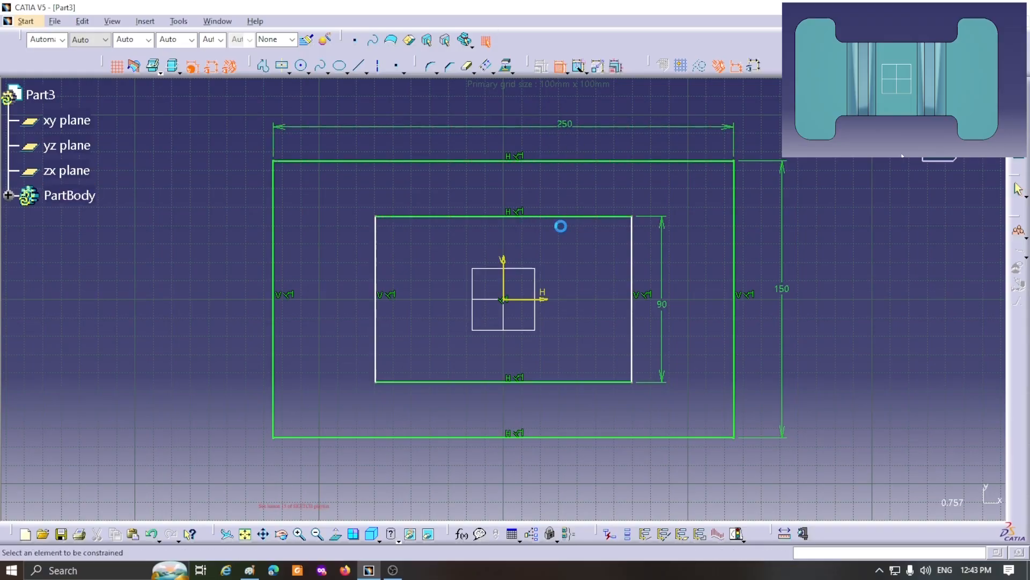
{"action": "left_click", "coordinate": [563, 216]}
{"action": "left_click", "coordinate": [561, 196]}
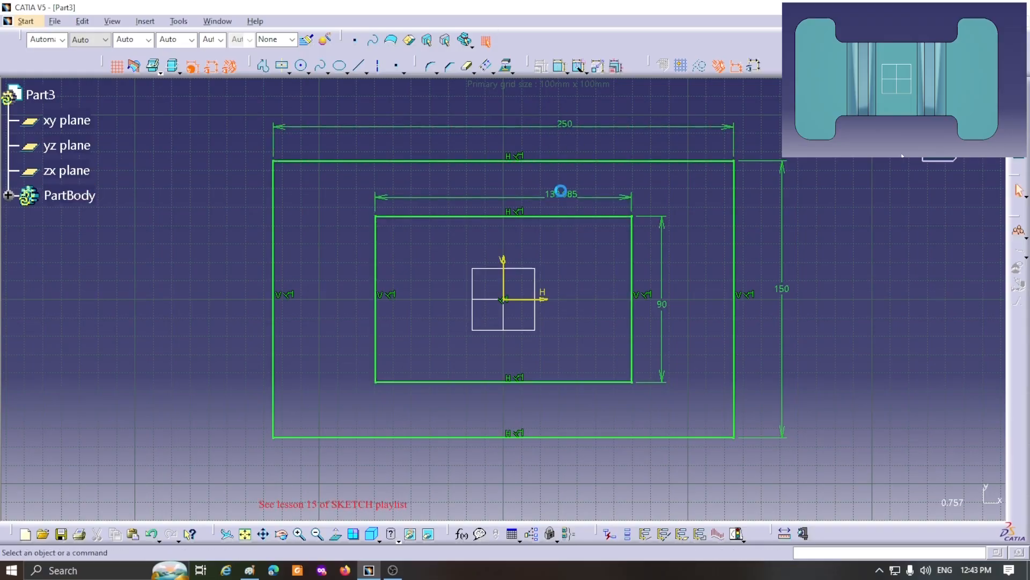
{"action": "double_click", "coordinate": [563, 197]}
{"action": "type", "text": "150"}
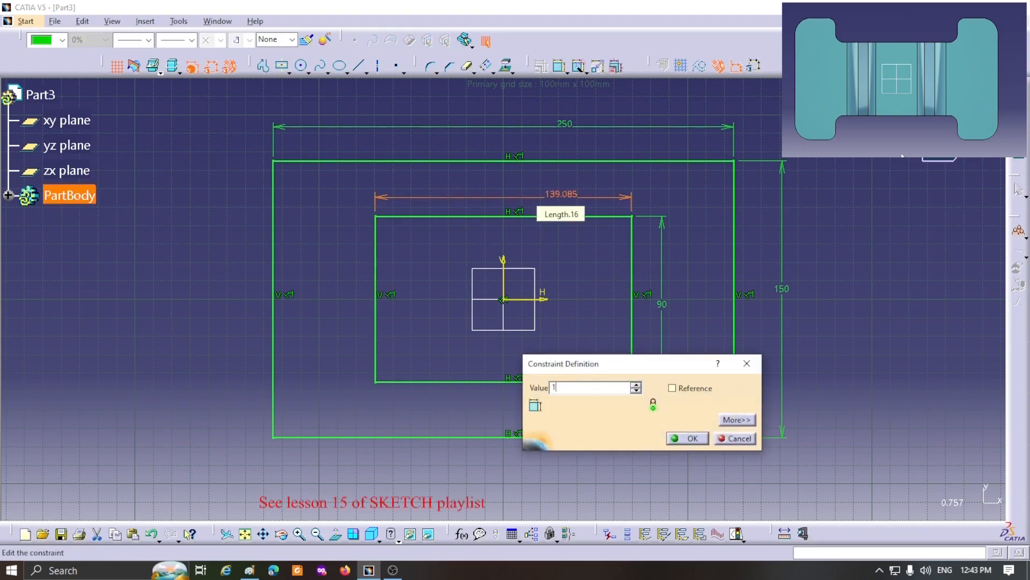
{"action": "key", "text": "Return"}
{"action": "left_click", "coordinate": [858, 327]}
Step: Delete the two vertical sides of the inner rectangle, keeping its horizontal lines
{"action": "left_click", "coordinate": [642, 348]}
{"action": "left_click", "coordinate": [641, 348]}
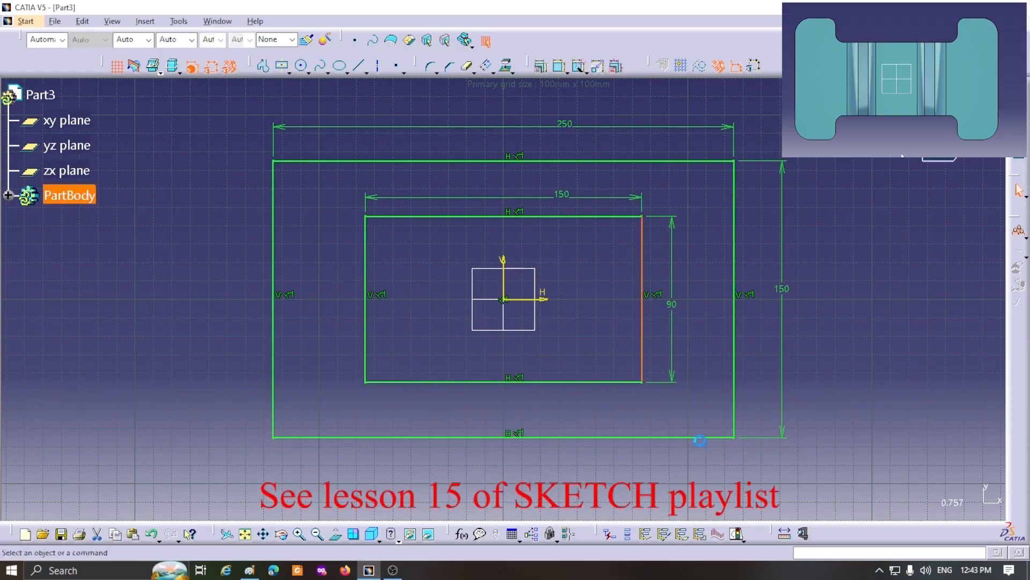
{"action": "key", "text": "Delete"}
{"action": "left_click", "coordinate": [366, 345]}
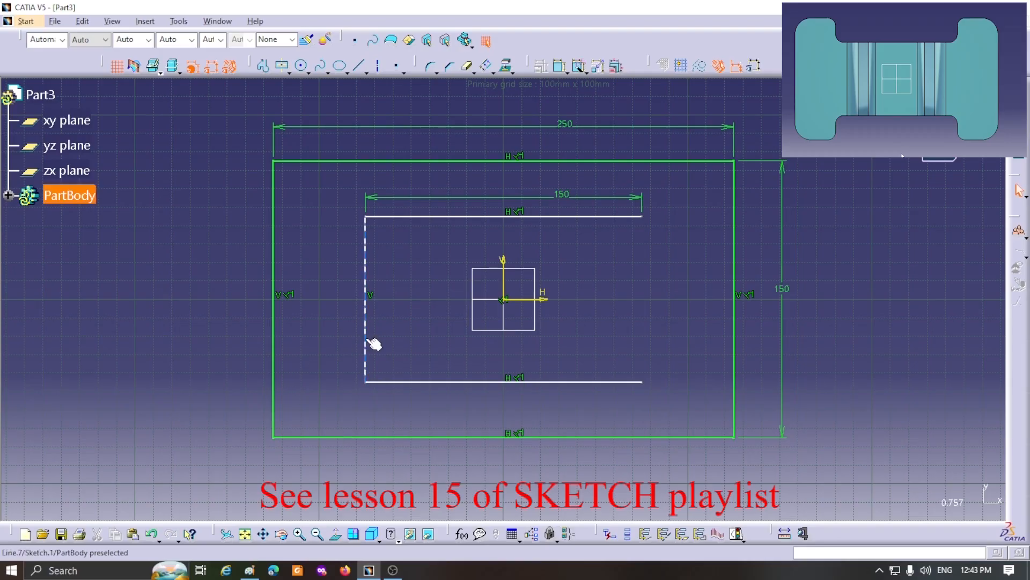
{"action": "key", "text": "Delete"}
Step: Dimension the vertical distance between the two remaining inner horizontal lines
{"action": "left_click", "coordinate": [560, 66]}
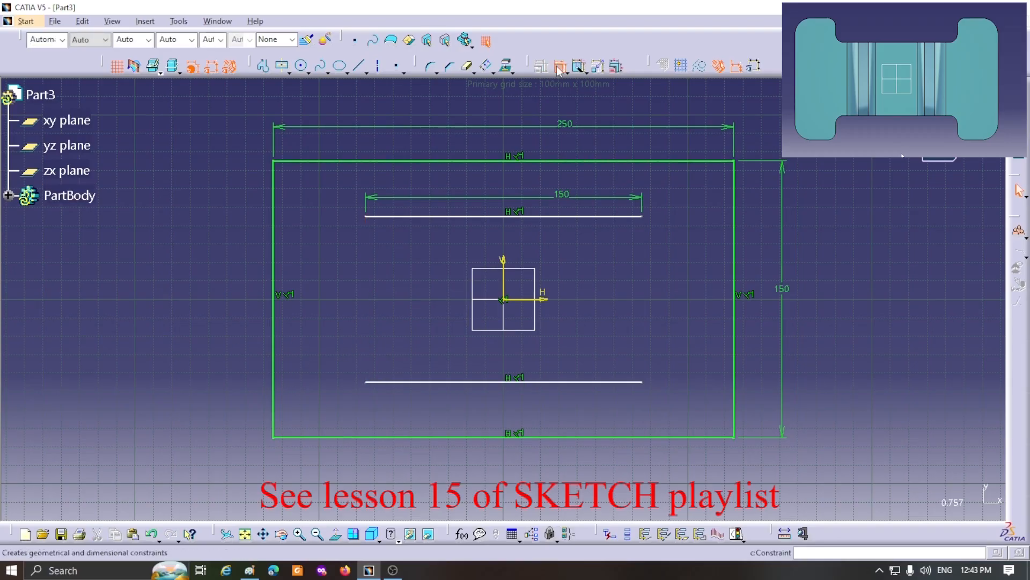
{"action": "left_click", "coordinate": [607, 216]}
{"action": "left_click", "coordinate": [602, 381]}
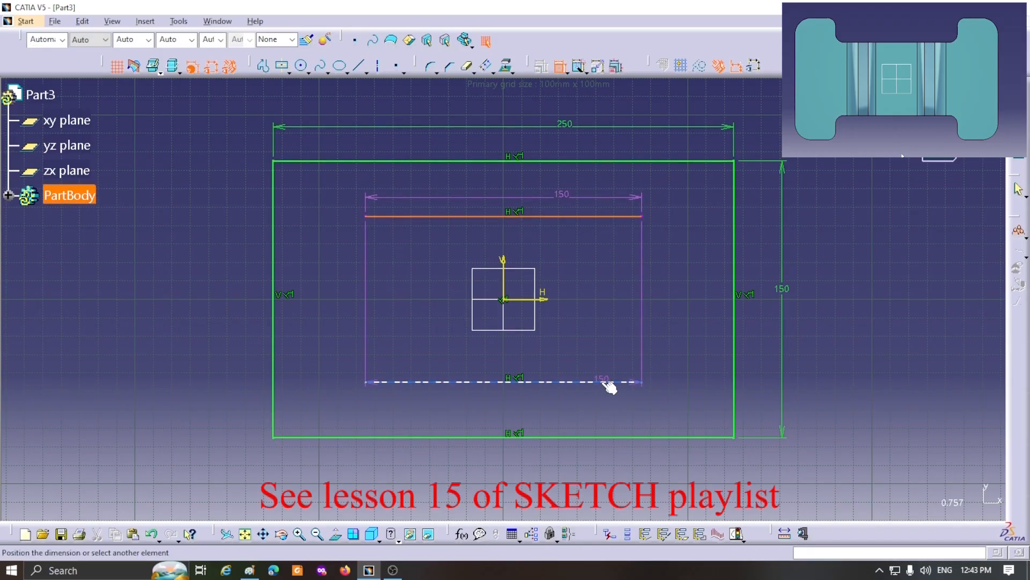
{"action": "left_click", "coordinate": [616, 329]}
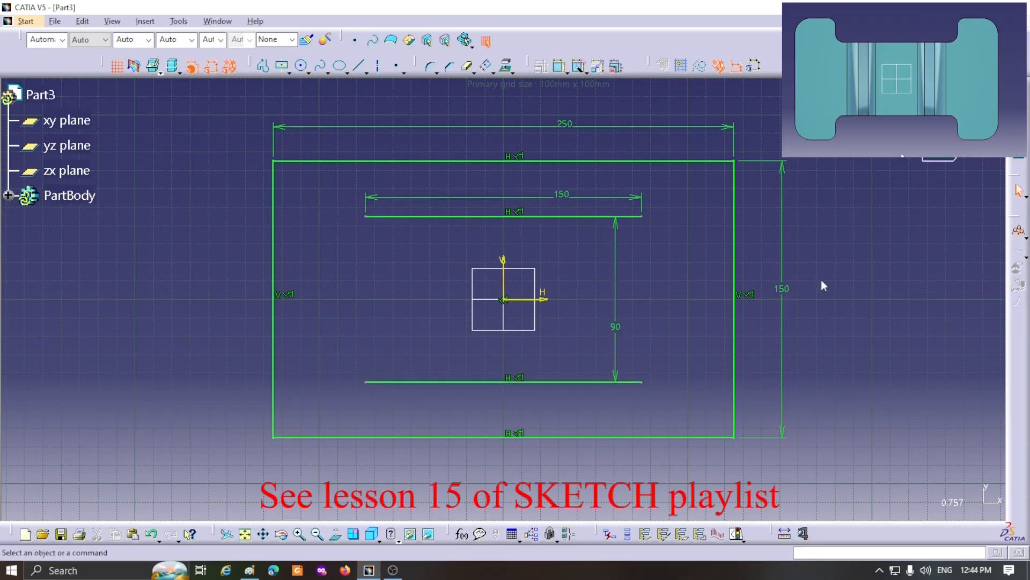
Step: Draw vertical lines from both ends of the upper inner line up to the outer rectangle's upper edge
{"action": "left_click", "coordinate": [358, 66]}
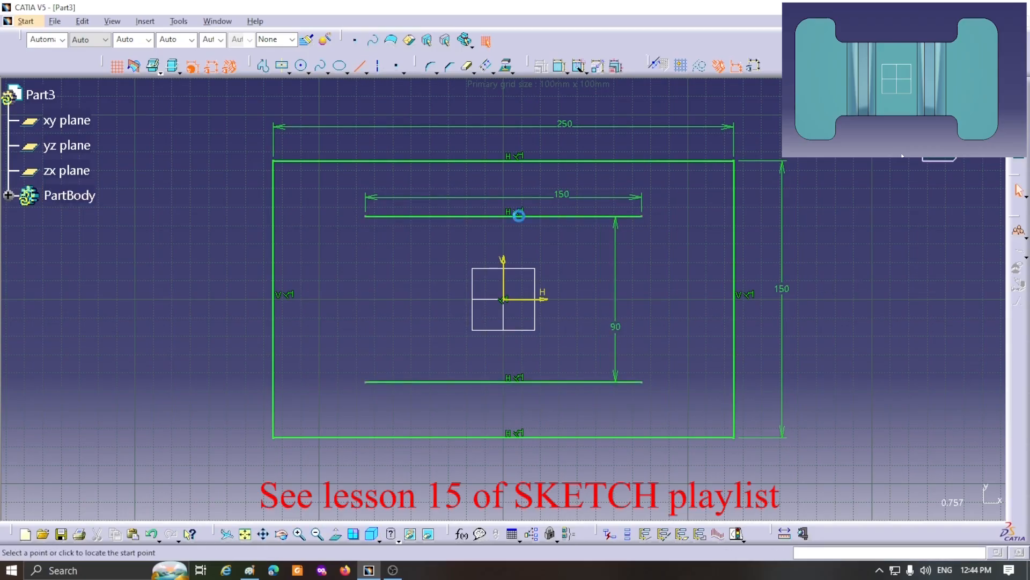
{"action": "left_click", "coordinate": [642, 215]}
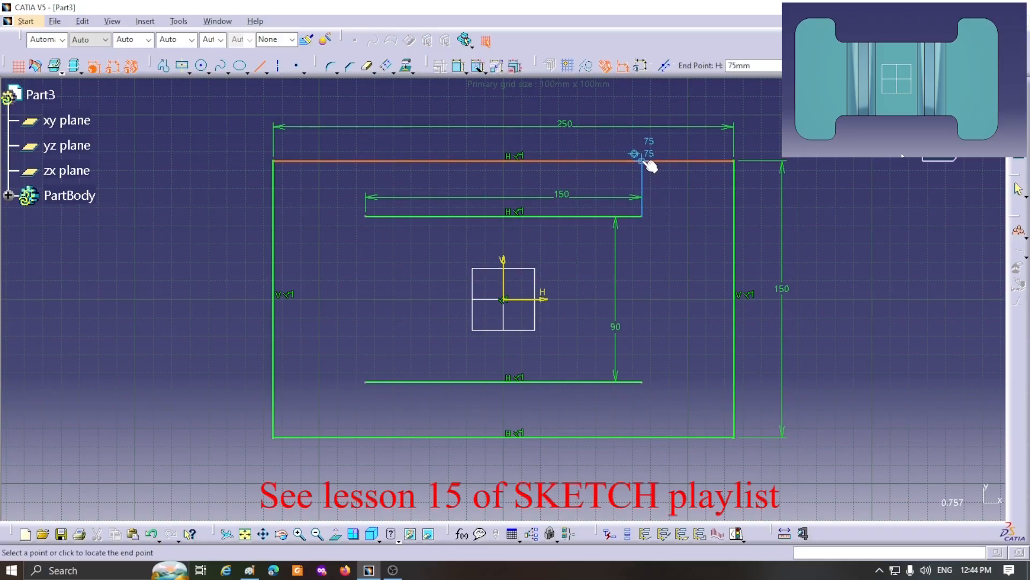
{"action": "left_click", "coordinate": [643, 161]}
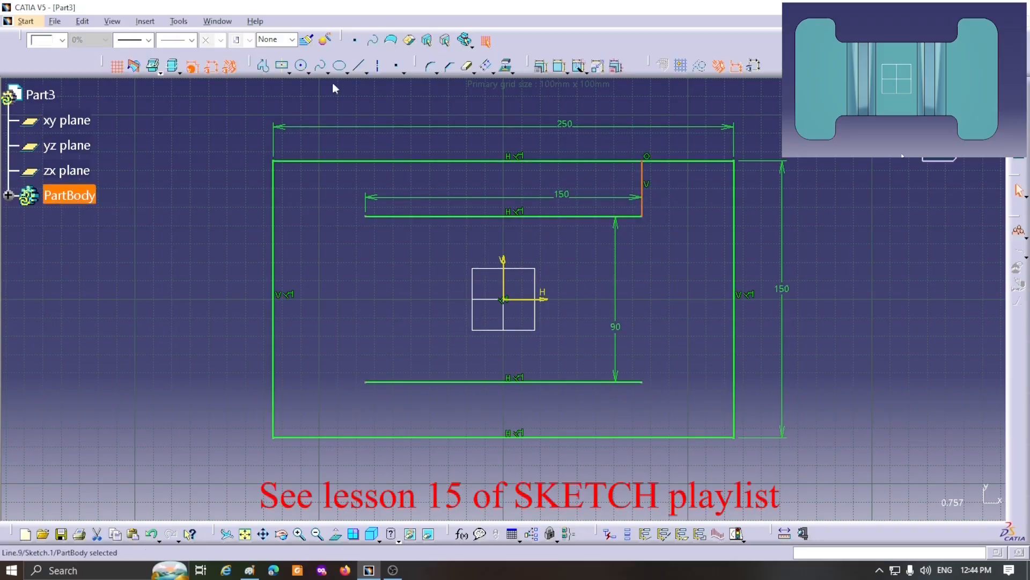
{"action": "left_click", "coordinate": [358, 65]}
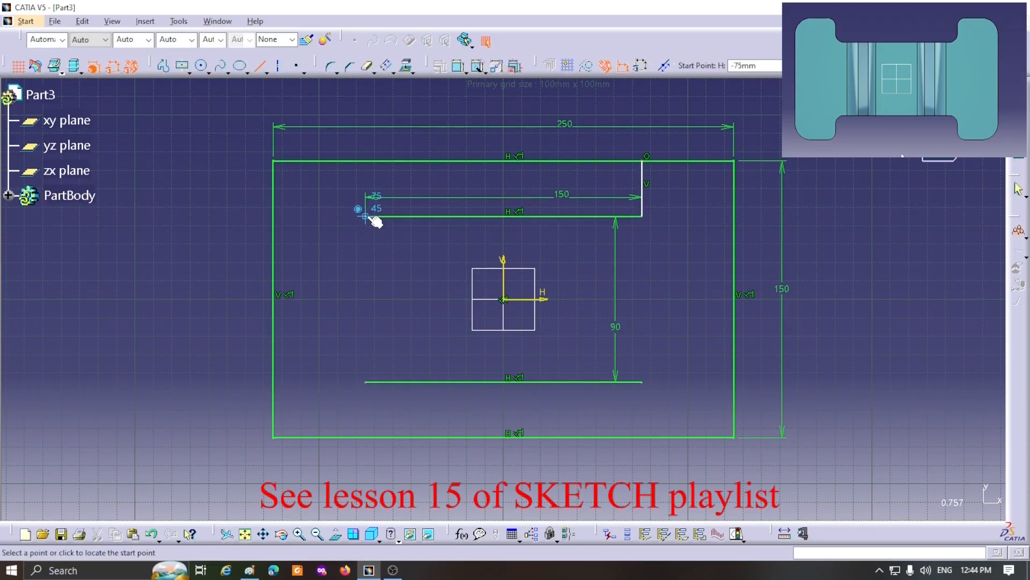
{"action": "left_click", "coordinate": [365, 216]}
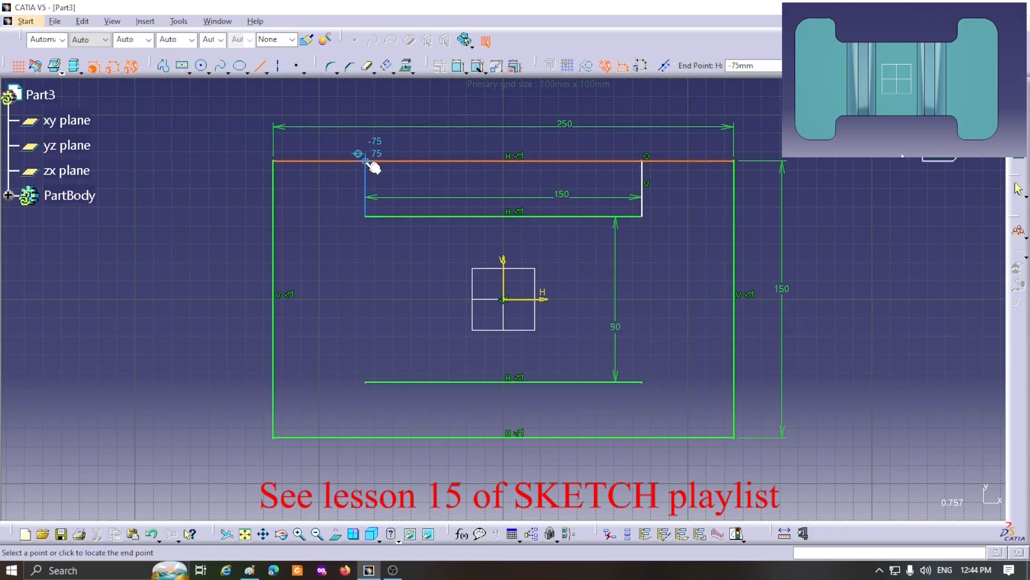
{"action": "left_click", "coordinate": [366, 160]}
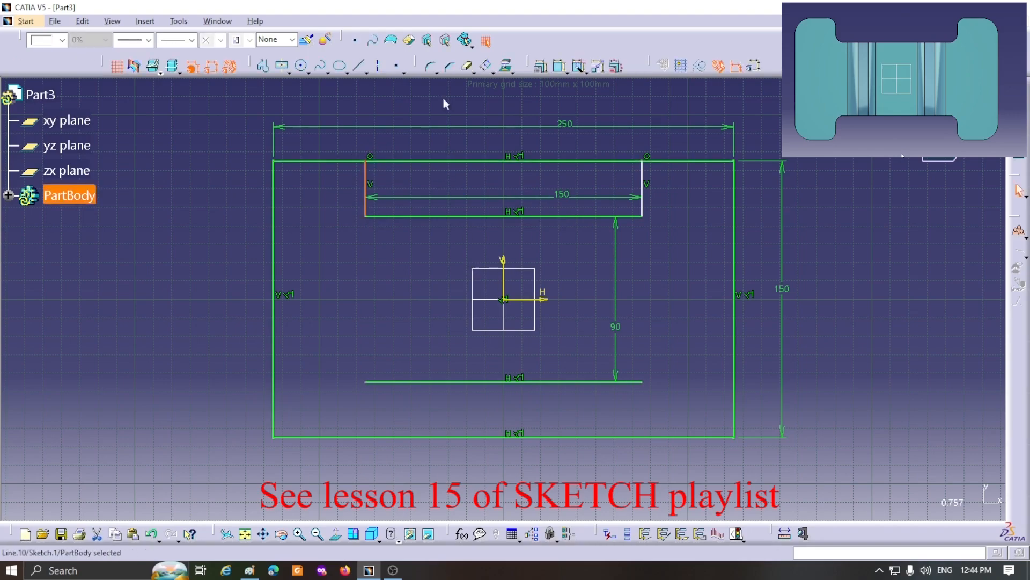
Step: Draw vertical lines from both ends of the lower inner line down to the outer rectangle's lower edge
{"action": "left_click", "coordinate": [356, 66]}
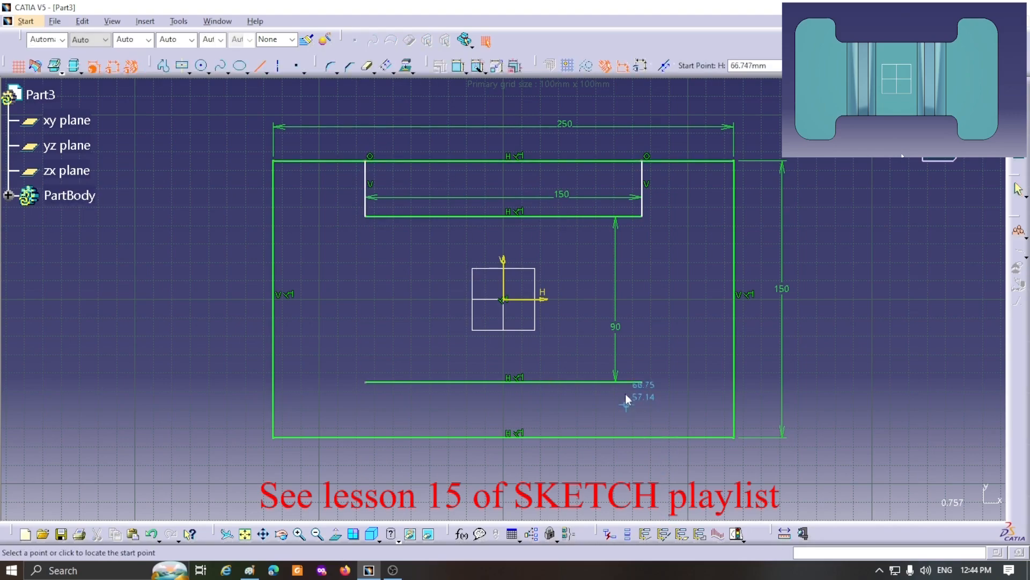
{"action": "left_click", "coordinate": [642, 386]}
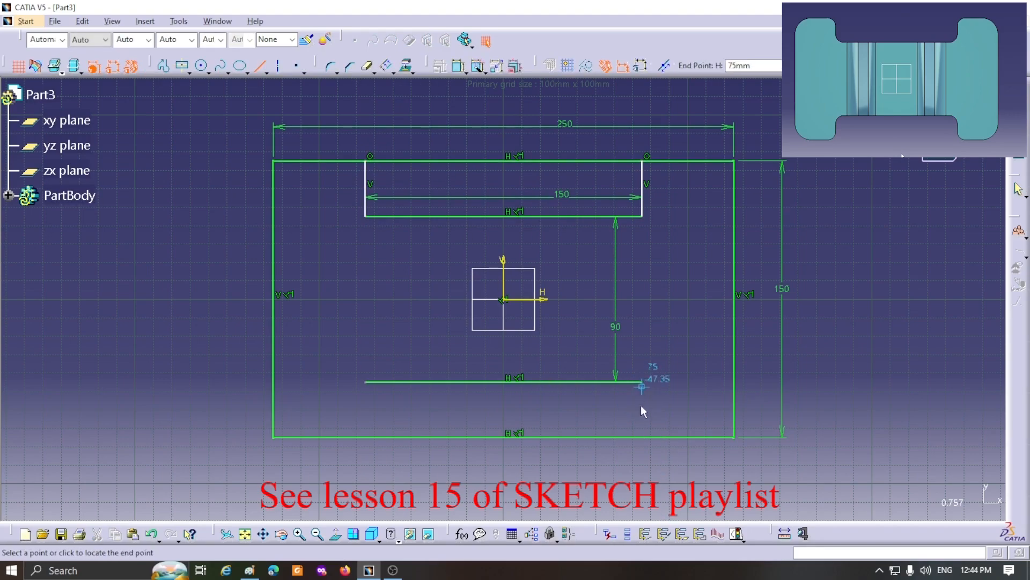
{"action": "left_click", "coordinate": [644, 437]}
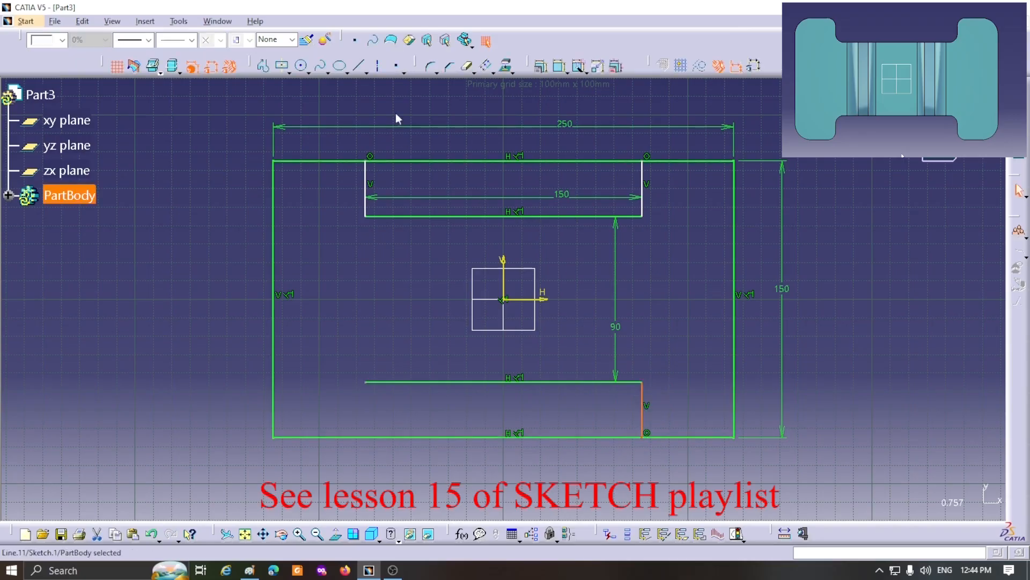
{"action": "left_click", "coordinate": [358, 65]}
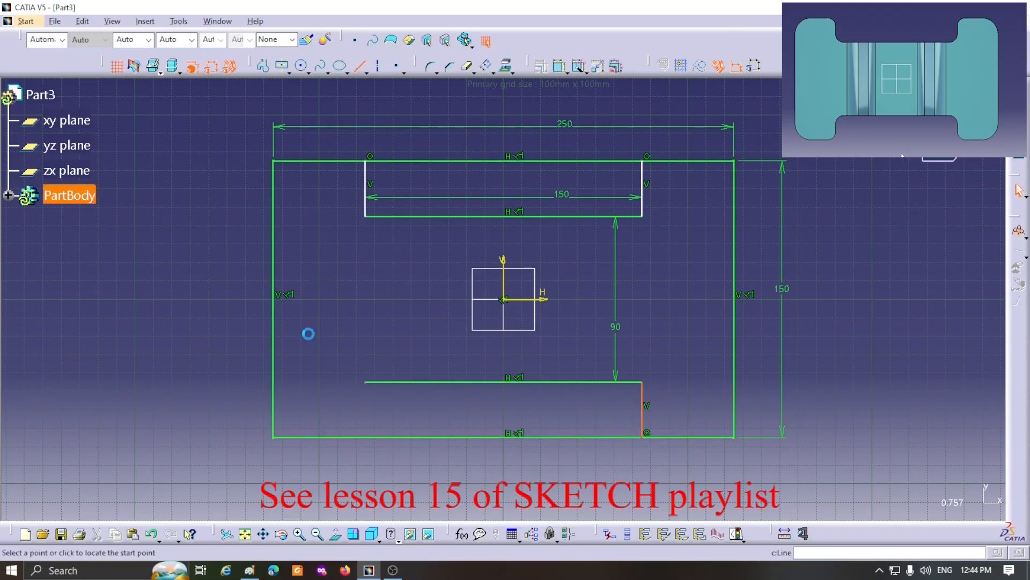
{"action": "left_click", "coordinate": [366, 382]}
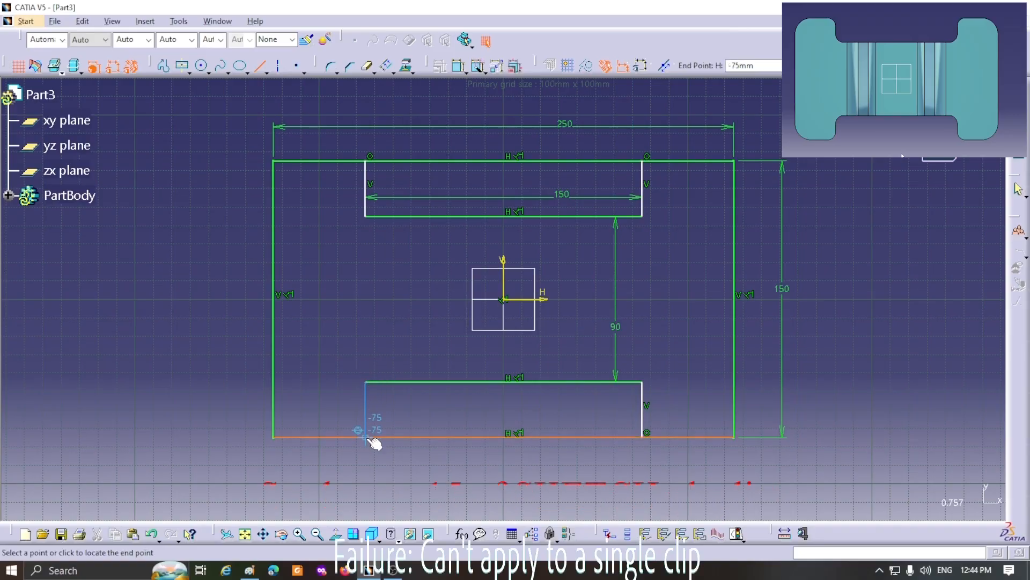
{"action": "left_click", "coordinate": [366, 436]}
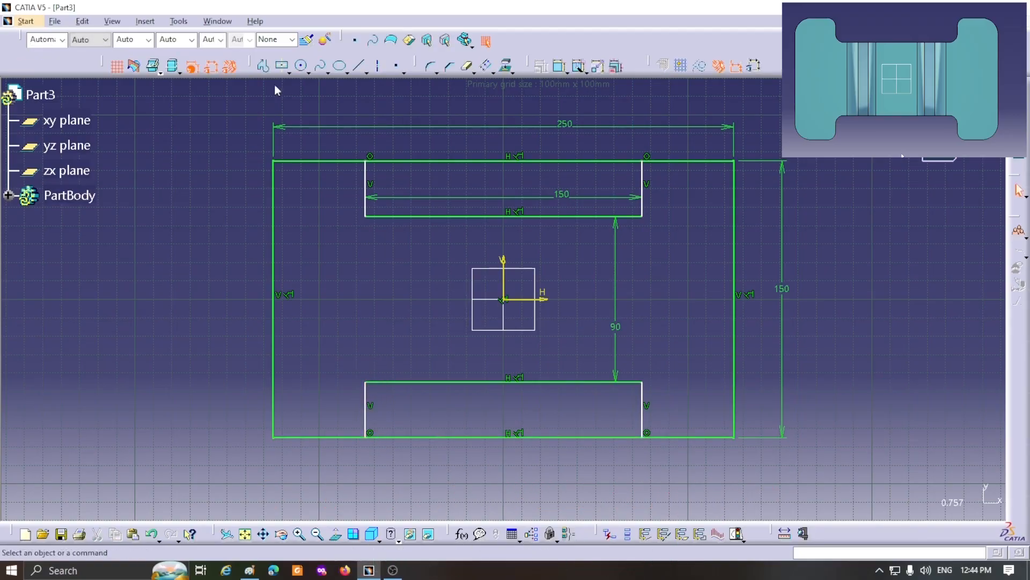
Step: Round the outer rectangle's upper-right corner with a 20 mm radius, converting the length constraints of both edges into distances
{"action": "left_click", "coordinate": [432, 71]}
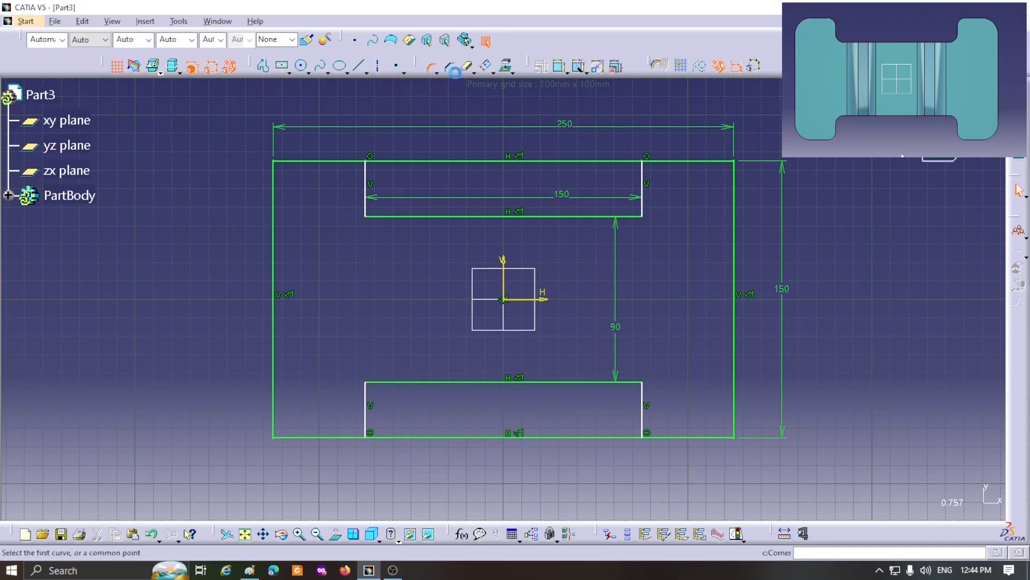
{"action": "left_click", "coordinate": [713, 161]}
{"action": "left_click", "coordinate": [734, 186]}
{"action": "left_click", "coordinate": [724, 172]}
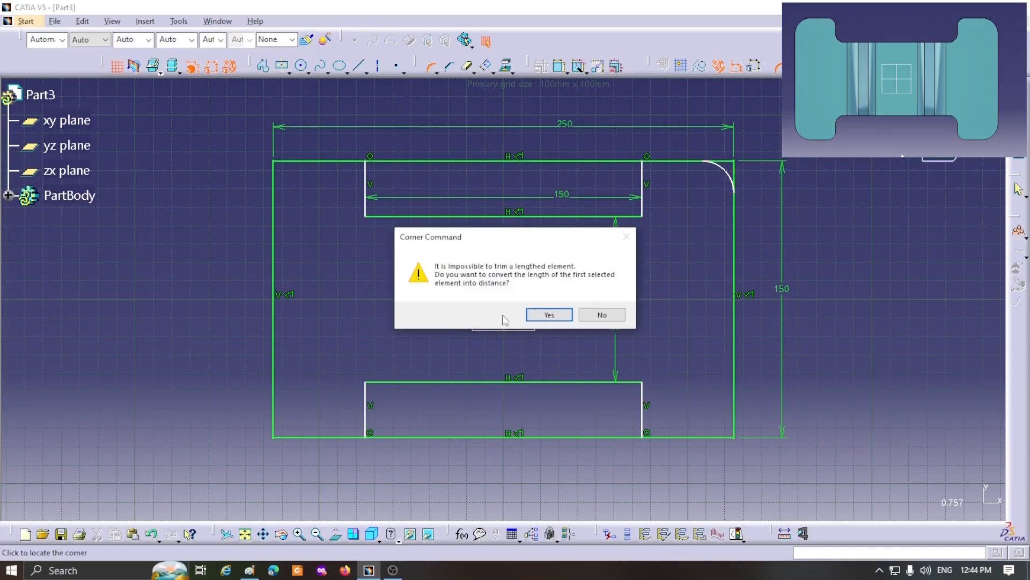
{"action": "left_click", "coordinate": [548, 314]}
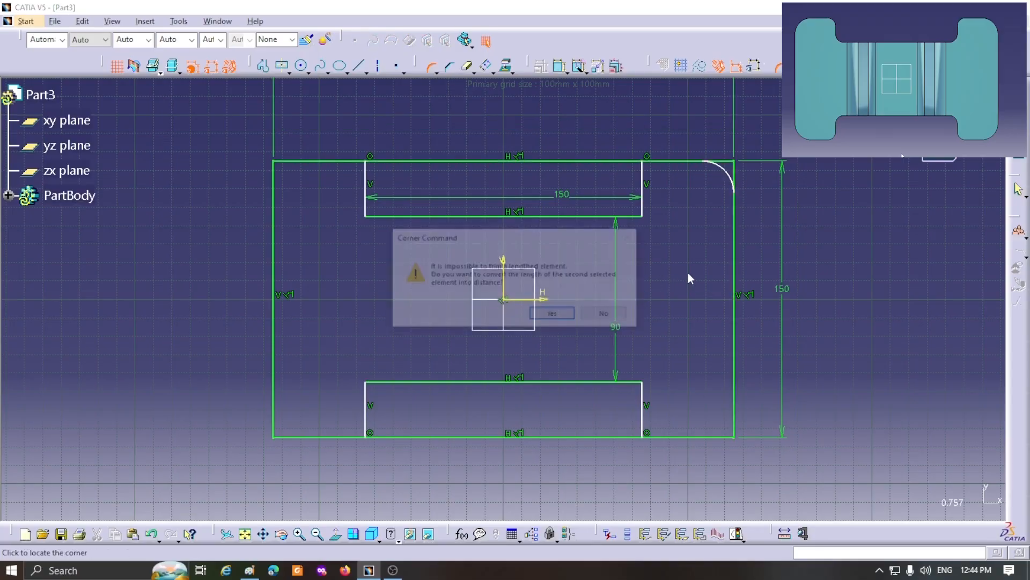
{"action": "left_click", "coordinate": [551, 316]}
{"action": "double_click", "coordinate": [720, 173]}
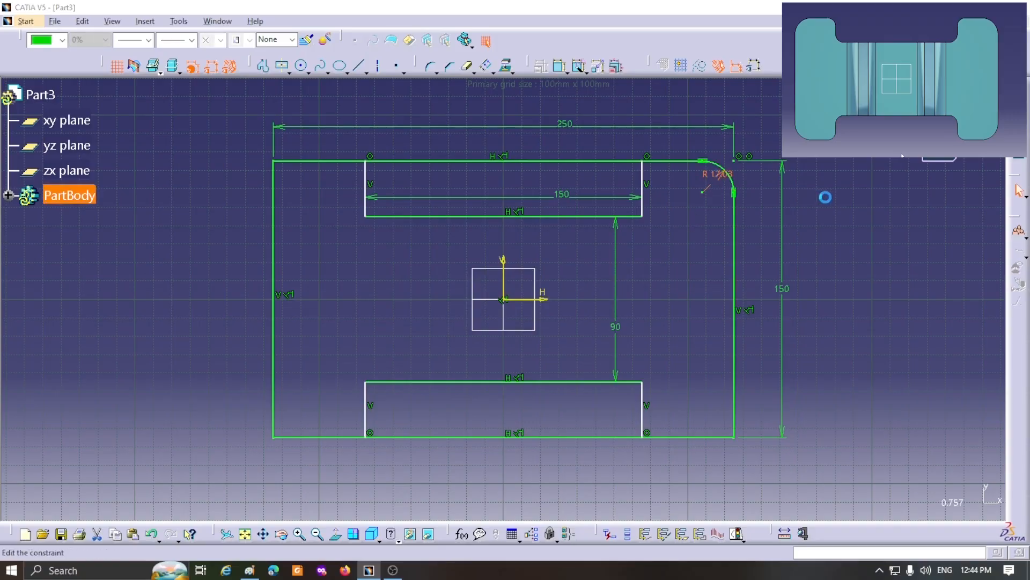
{"action": "type", "text": "20"}
{"action": "key", "text": "Return"}
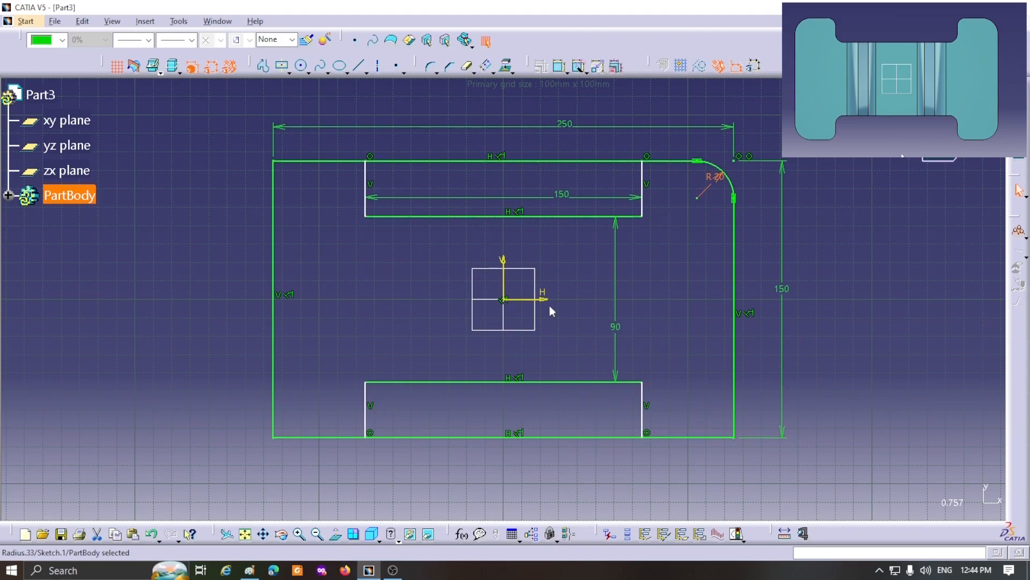
Step: Mirror the upper-right corner arc about the horizontal axis
{"action": "left_click", "coordinate": [733, 183]}
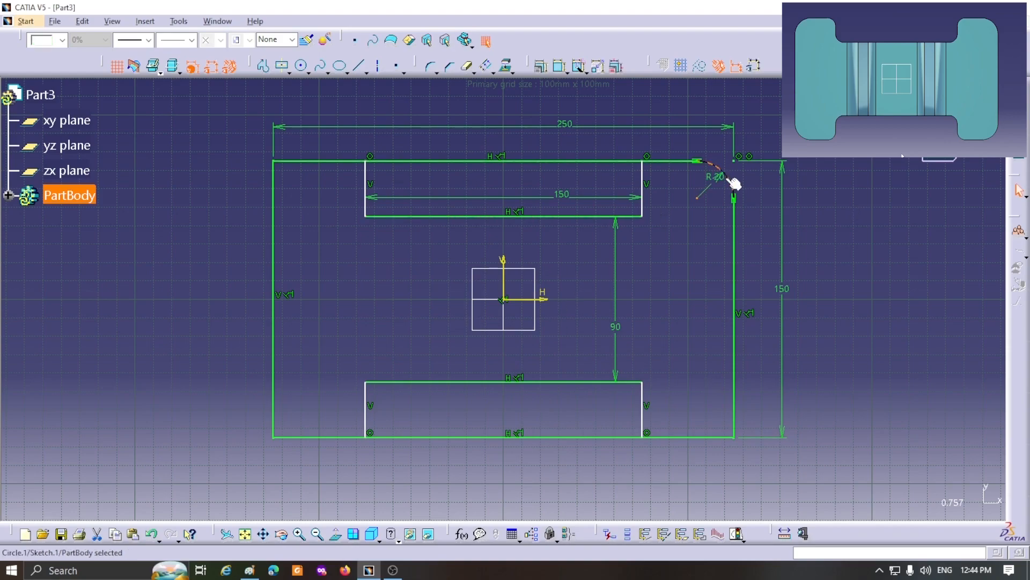
{"action": "left_click", "coordinate": [493, 72]}
{"action": "left_click", "coordinate": [504, 89]}
{"action": "left_click", "coordinate": [525, 300]}
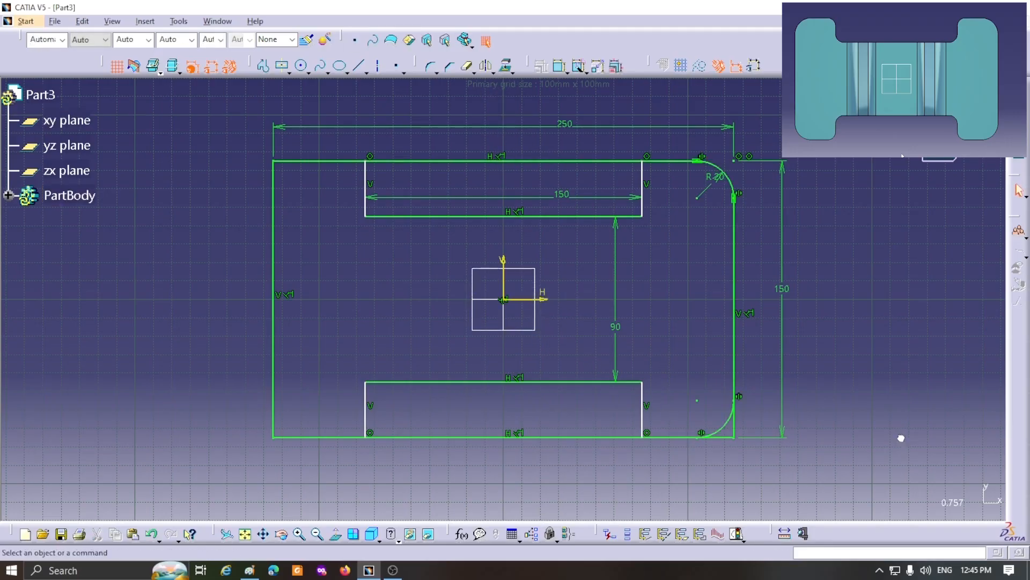
Step: Mirror both right-hand corner arcs about the vertical axis
{"action": "left_click", "coordinate": [729, 432]}
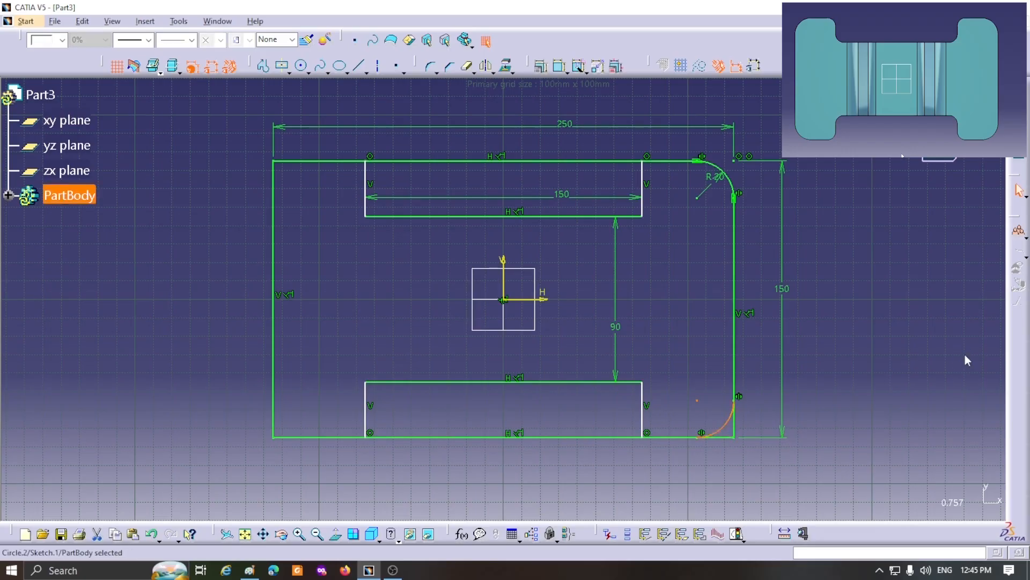
{"action": "left_click", "coordinate": [726, 174], "text": "ctrl"}
{"action": "left_click", "coordinate": [486, 65]}
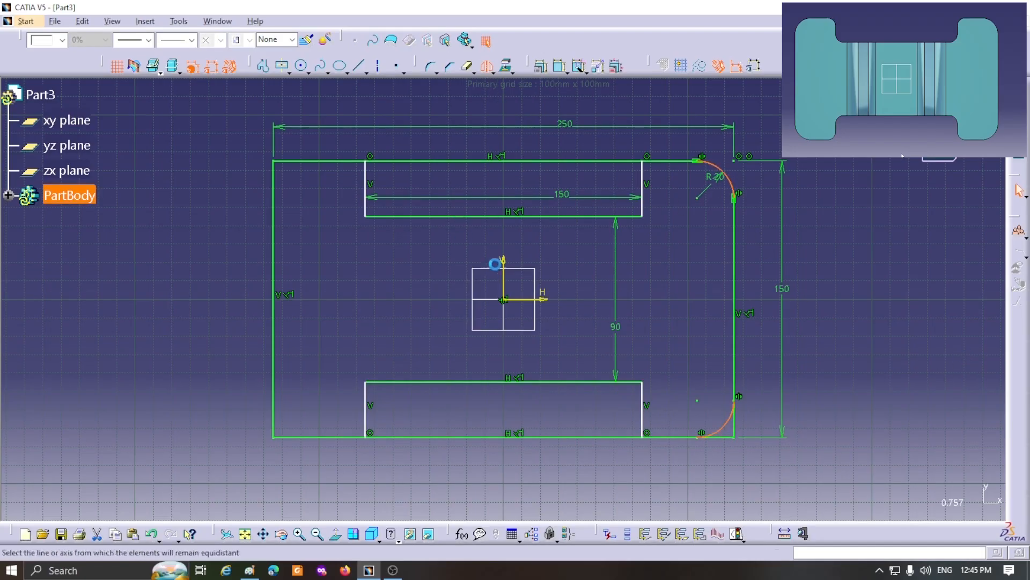
{"action": "left_click", "coordinate": [504, 281]}
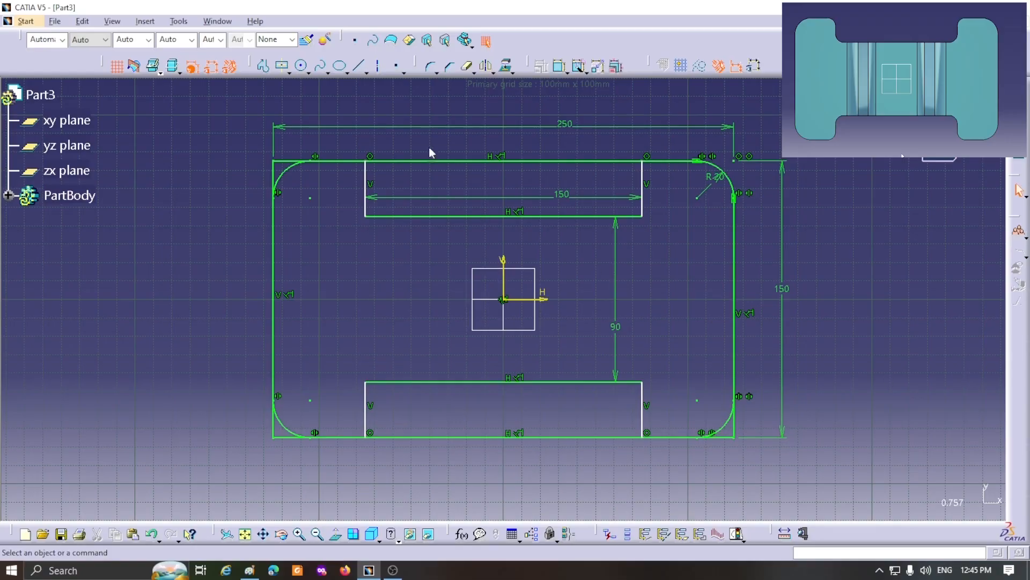
Step: Trim away the square corner ends of the outer rectangle beyond the mirrored corner arcs
{"action": "left_click", "coordinate": [468, 68]}
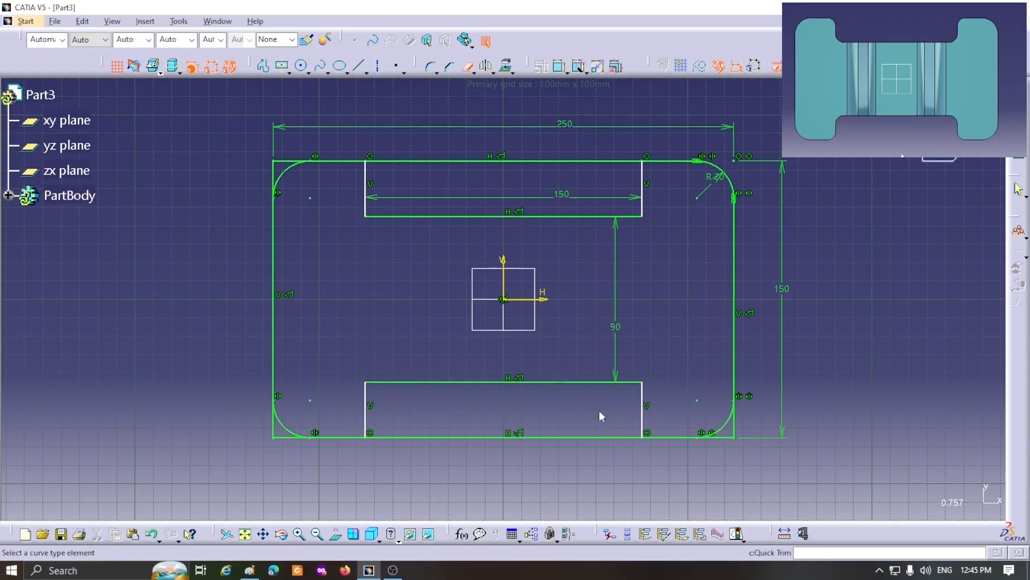
{"action": "left_click", "coordinate": [734, 428]}
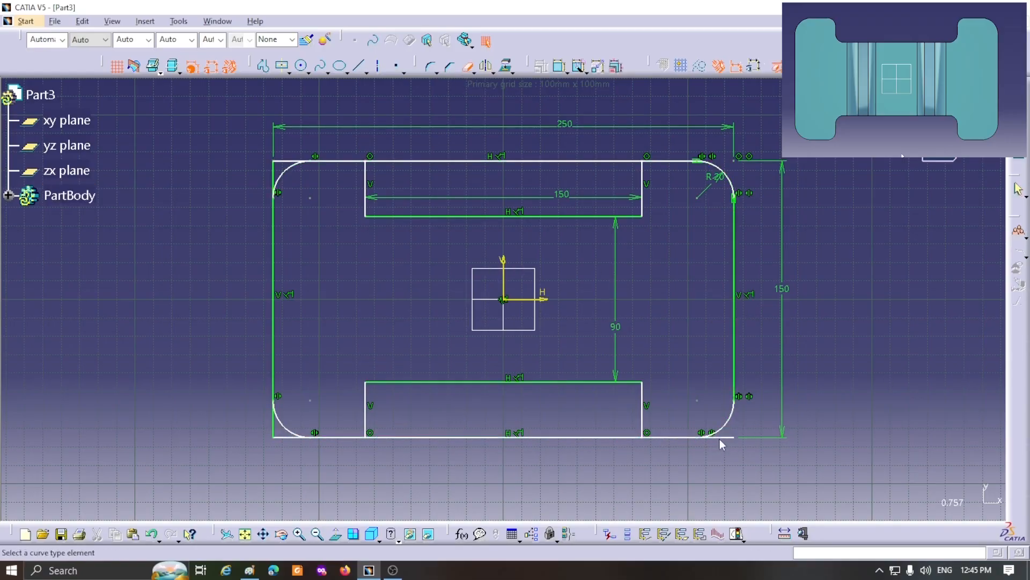
{"action": "left_click", "coordinate": [274, 428]}
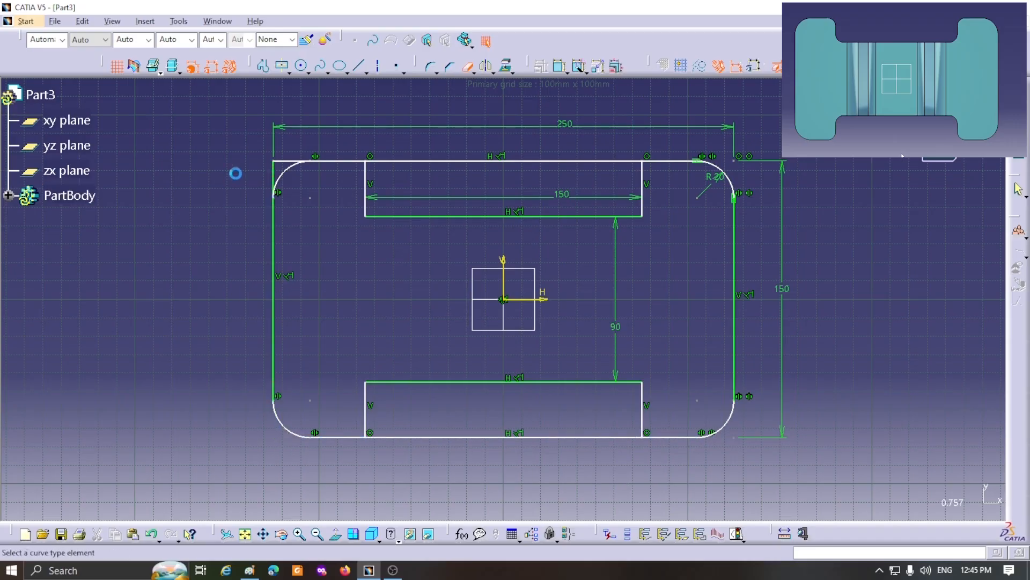
{"action": "left_click", "coordinate": [275, 167]}
{"action": "left_click", "coordinate": [1024, 299]}
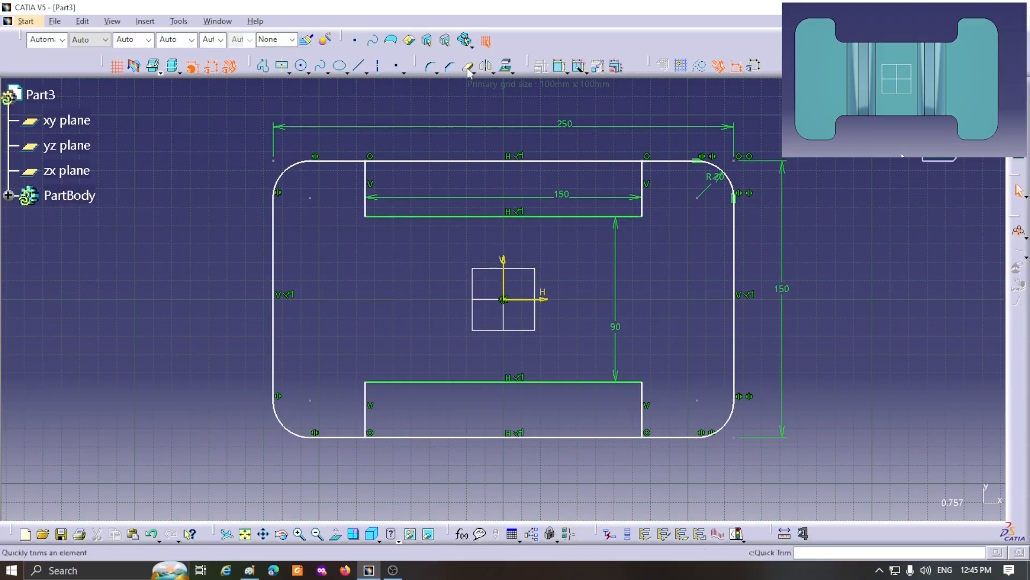
Step: Trim the outer rectangle's upper and lower edges between the short vertical lines to open both notches
{"action": "left_click", "coordinate": [564, 161]}
{"action": "left_click", "coordinate": [530, 437]}
{"action": "left_click", "coordinate": [467, 68]}
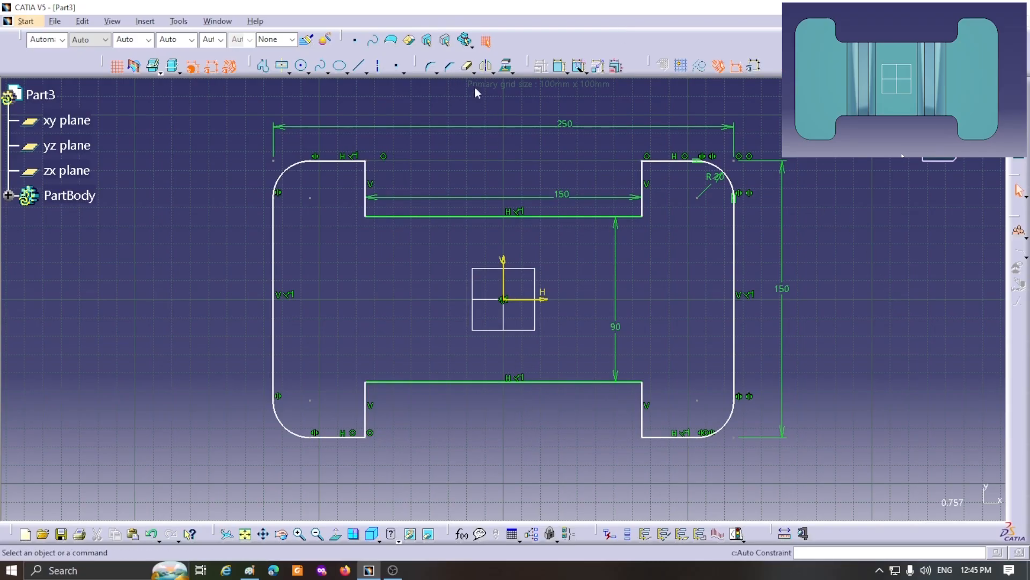
Step: Round the outer corner at the right end of the upper notch with a 10 mm radius
{"action": "left_click", "coordinate": [431, 66]}
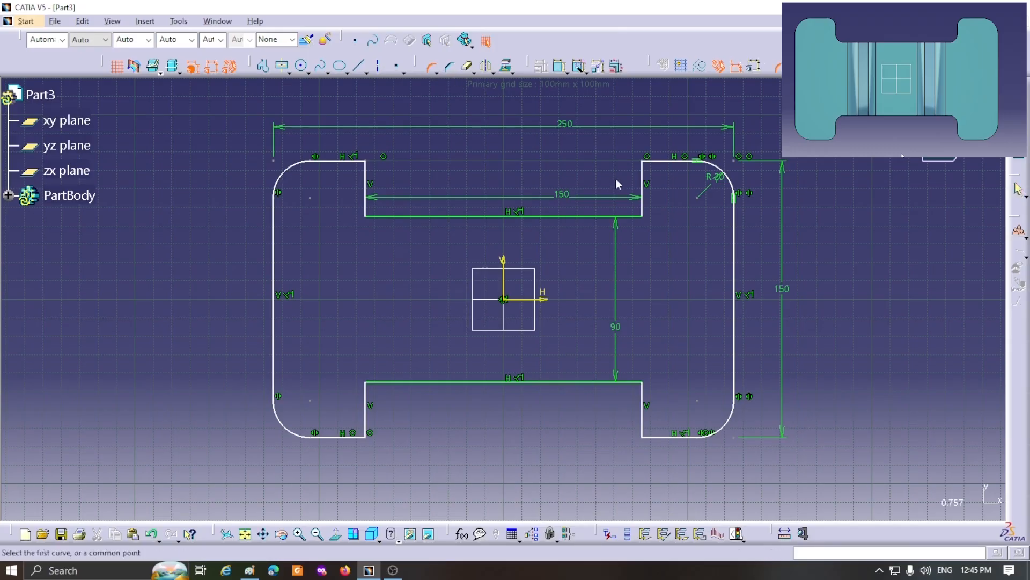
{"action": "left_click", "coordinate": [647, 171]}
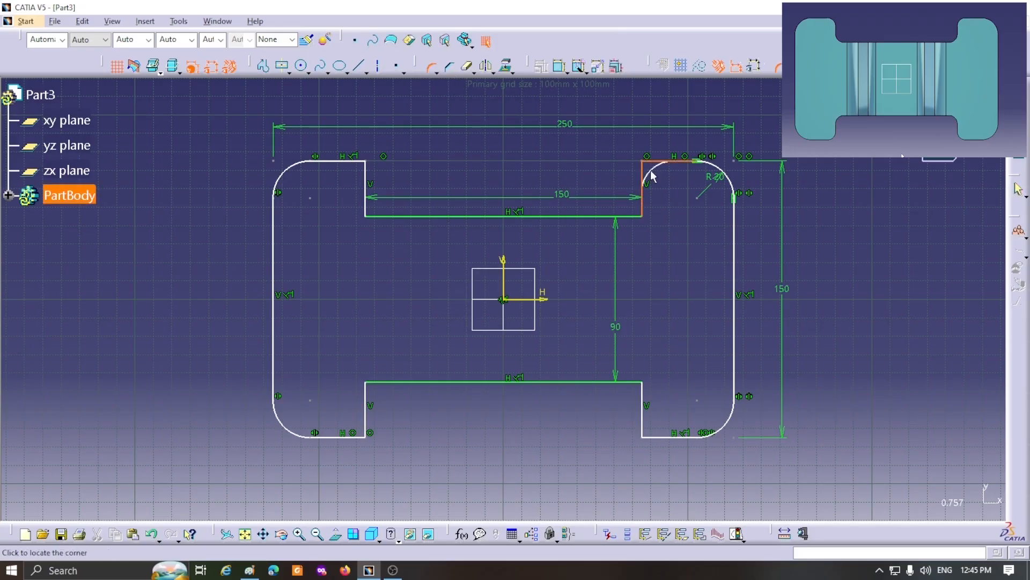
{"action": "left_click", "coordinate": [650, 170]}
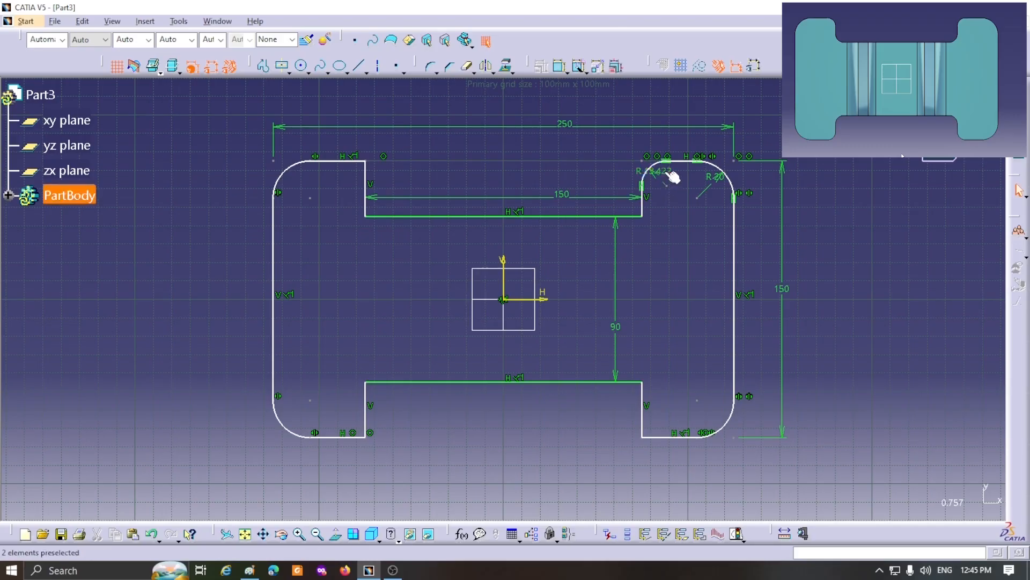
{"action": "double_click", "coordinate": [665, 171]}
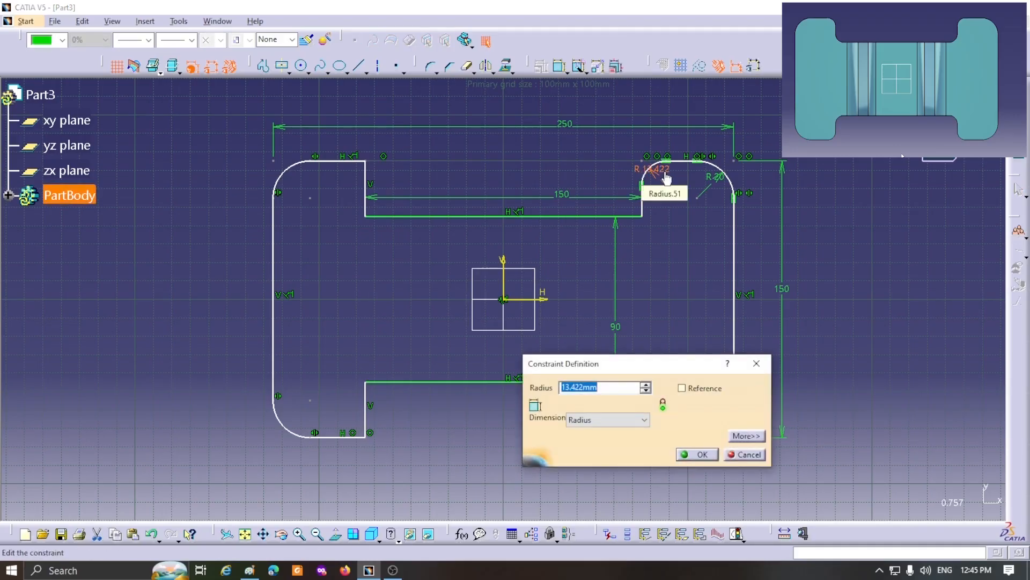
{"action": "type", "text": "10"}
{"action": "key", "text": "Return"}
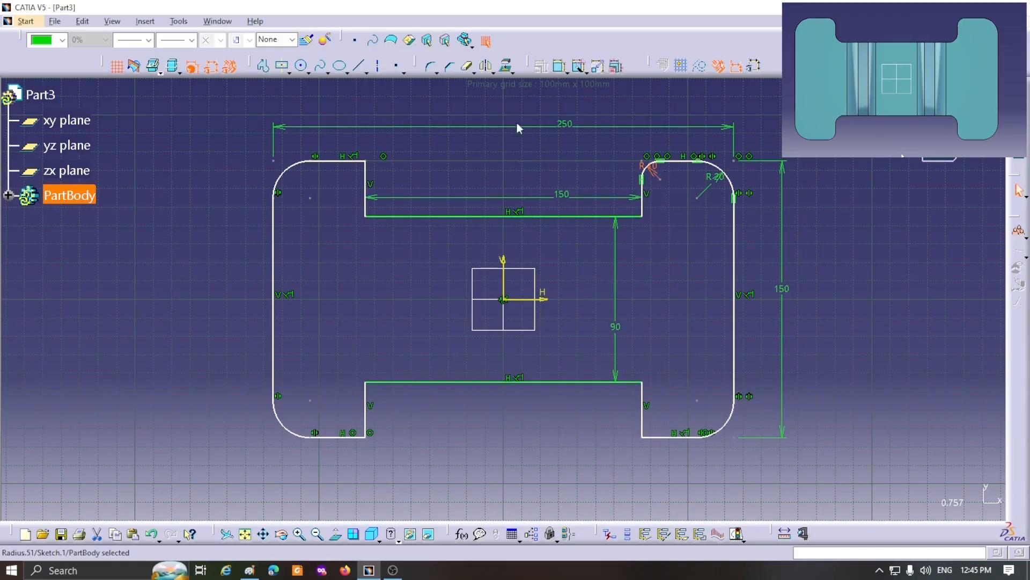
Step: Round the inner corner at the right end of the upper notch with a 10 mm radius
{"action": "left_click", "coordinate": [430, 66]}
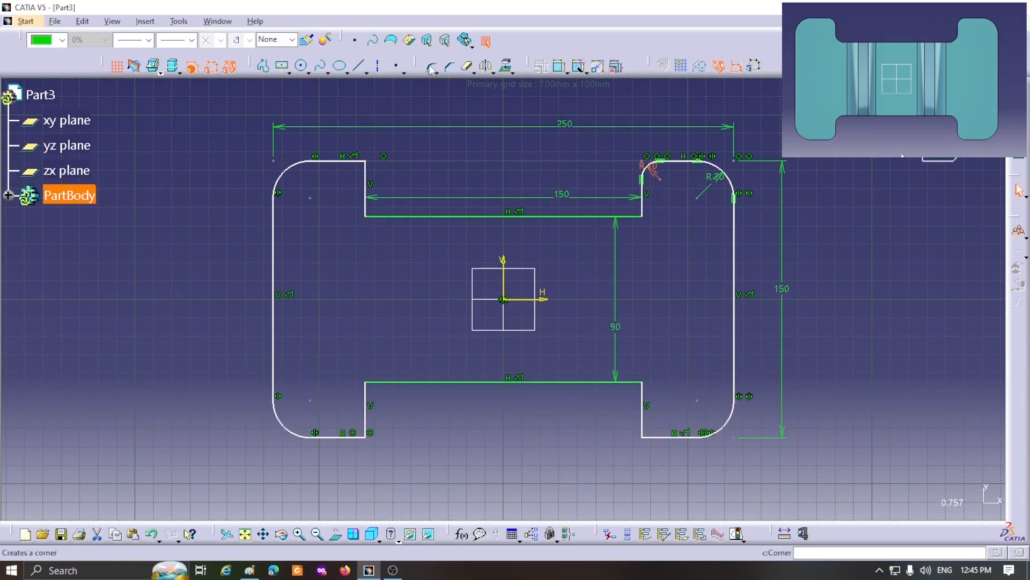
{"action": "left_click", "coordinate": [640, 216]}
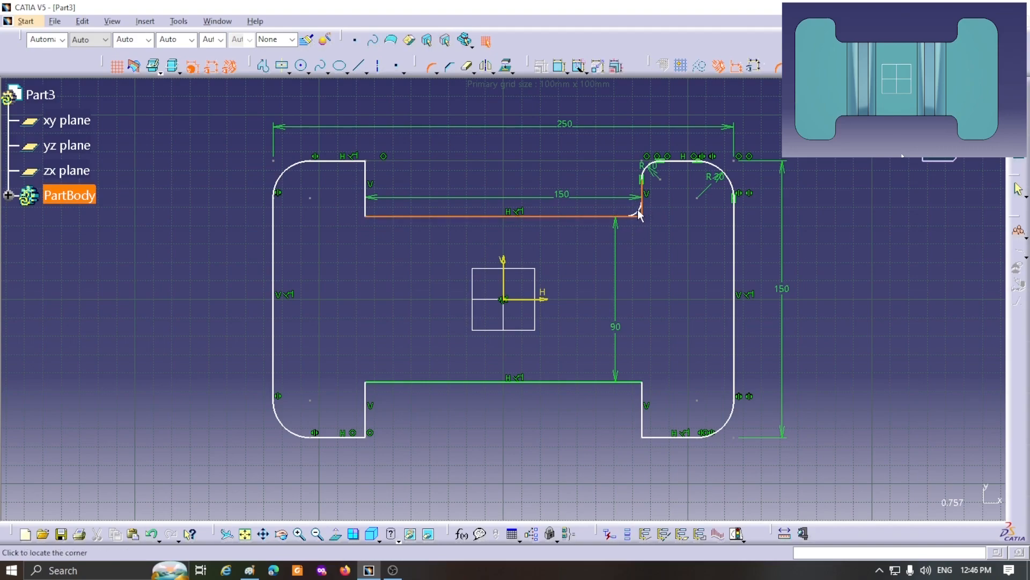
{"action": "left_click", "coordinate": [638, 209]}
{"action": "left_click", "coordinate": [554, 315]}
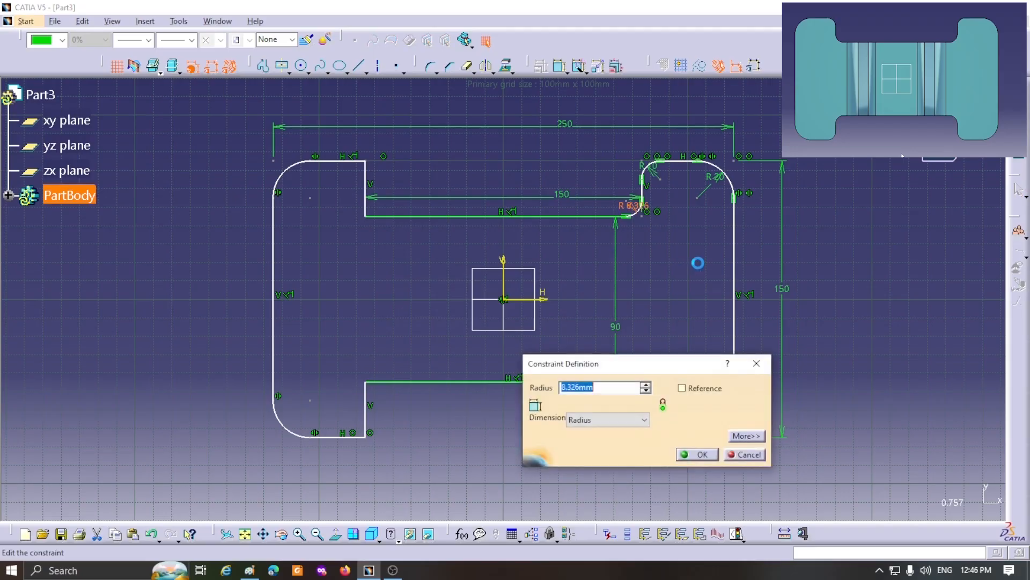
{"action": "type", "text": "10"}
{"action": "key", "text": "Return"}
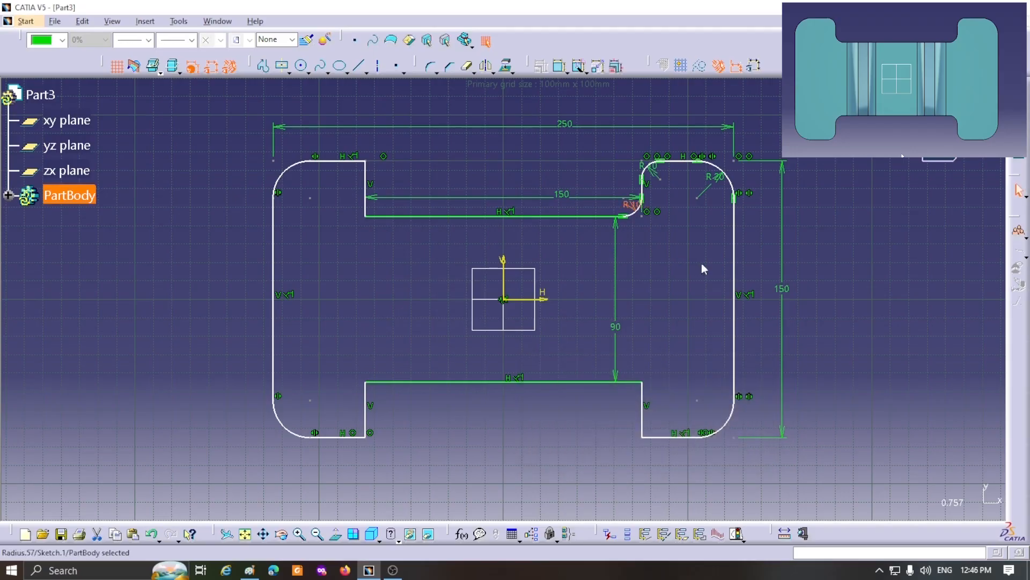
Step: Mirror the two 10 mm corner arcs of the upper notch about the horizontal axis
{"action": "left_click", "coordinate": [649, 170]}
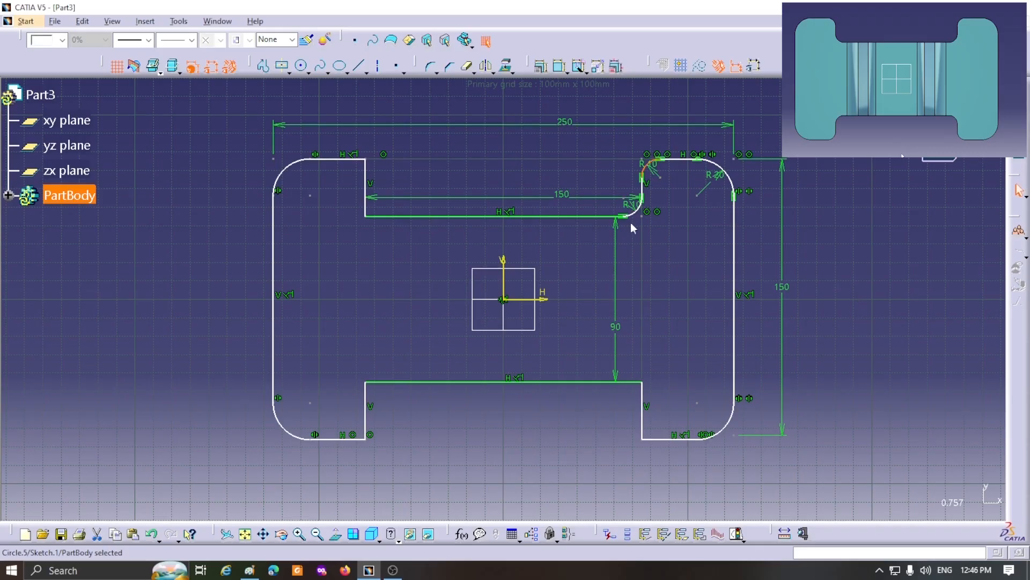
{"action": "left_click", "coordinate": [644, 214], "text": "ctrl"}
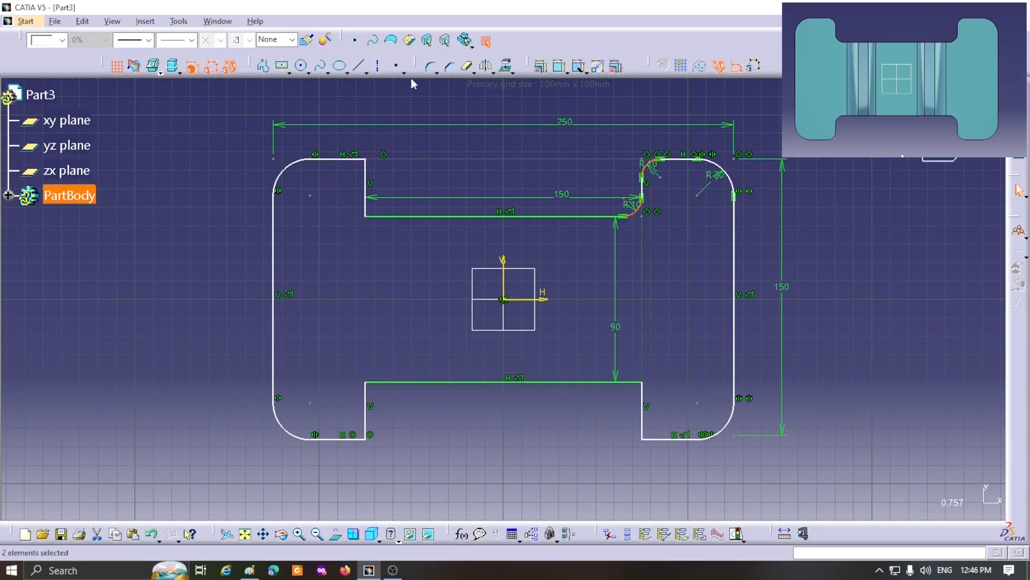
{"action": "left_click", "coordinate": [487, 67]}
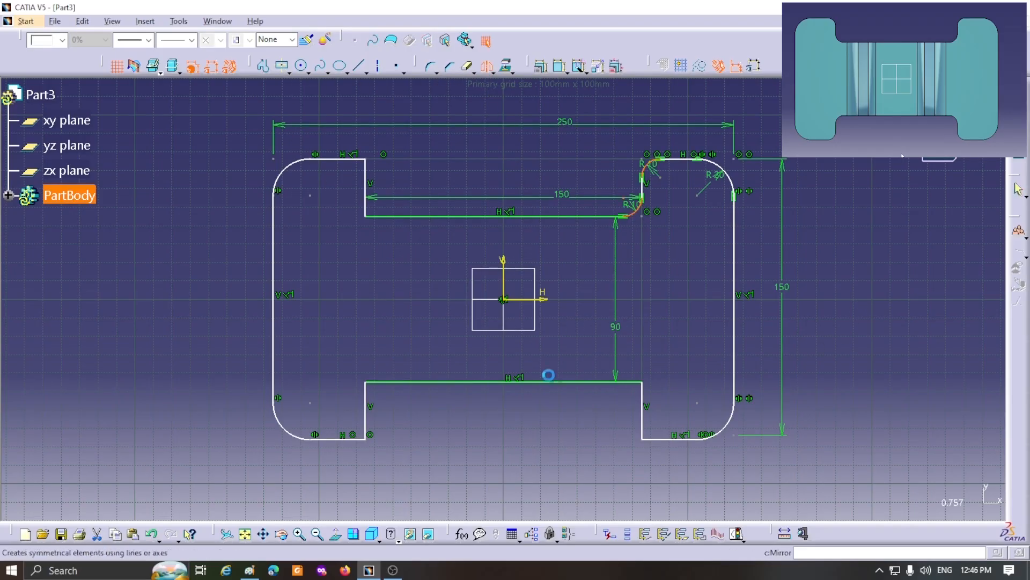
{"action": "left_click", "coordinate": [520, 299]}
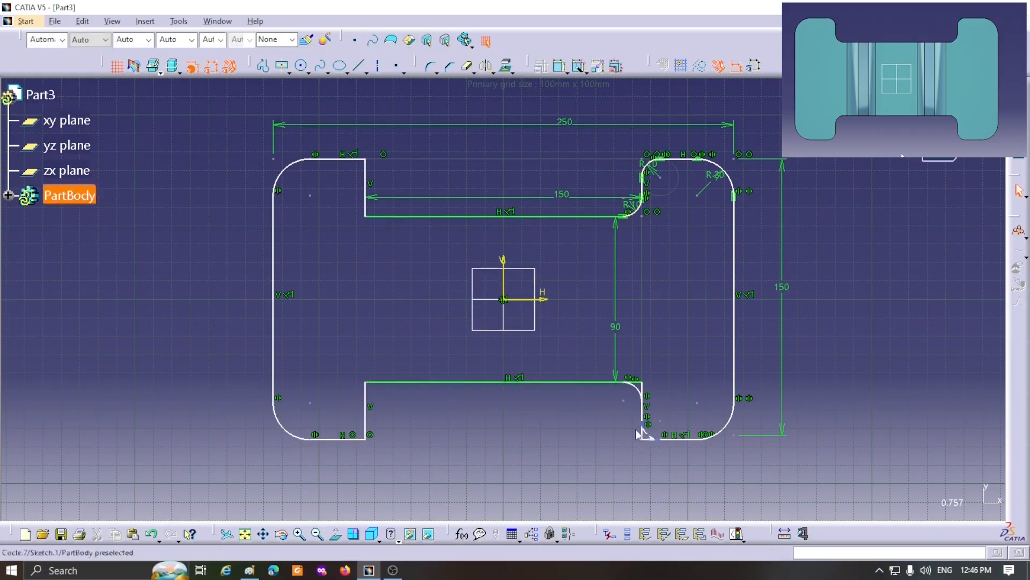
Step: Mirror the four right-hand notch corner arcs about the vertical axis
{"action": "left_click", "coordinate": [656, 170]}
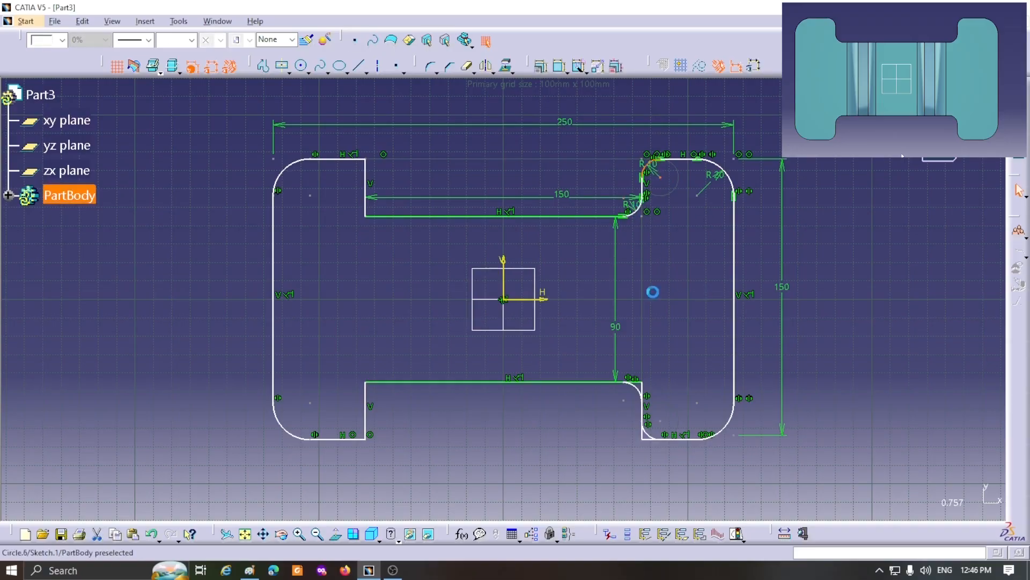
{"action": "left_click", "coordinate": [636, 387], "text": "ctrl"}
{"action": "left_click", "coordinate": [656, 438], "text": "ctrl"}
{"action": "left_click", "coordinate": [487, 65]}
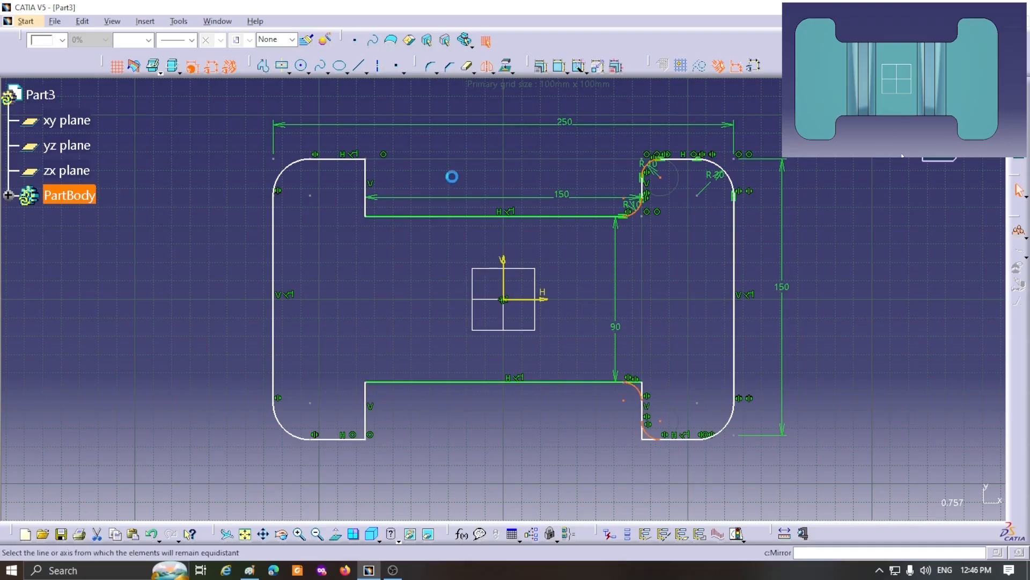
{"action": "left_click", "coordinate": [510, 283]}
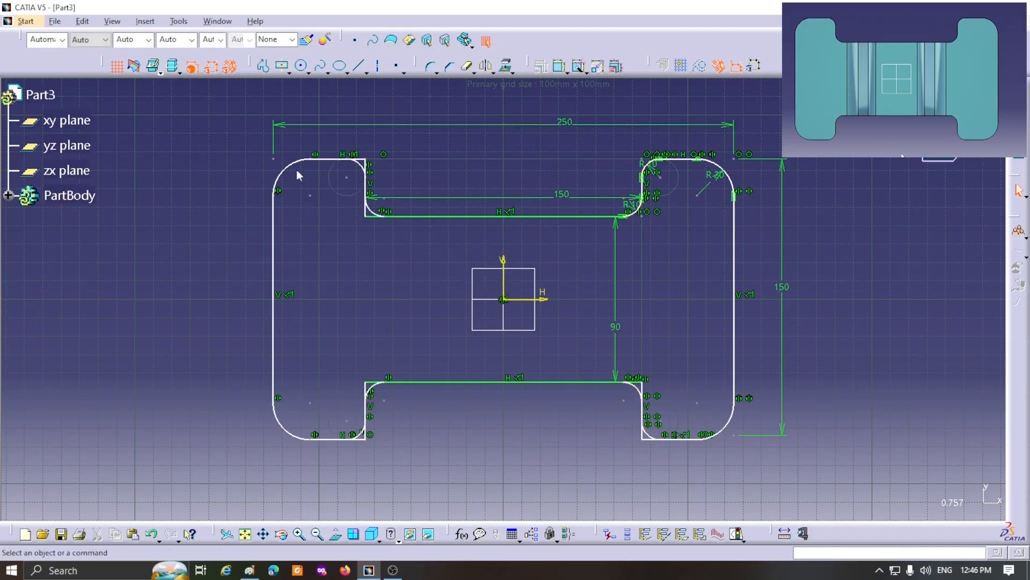
Step: Trim away the square line ends beyond the mirrored notch corner arcs
{"action": "left_click", "coordinate": [466, 65]}
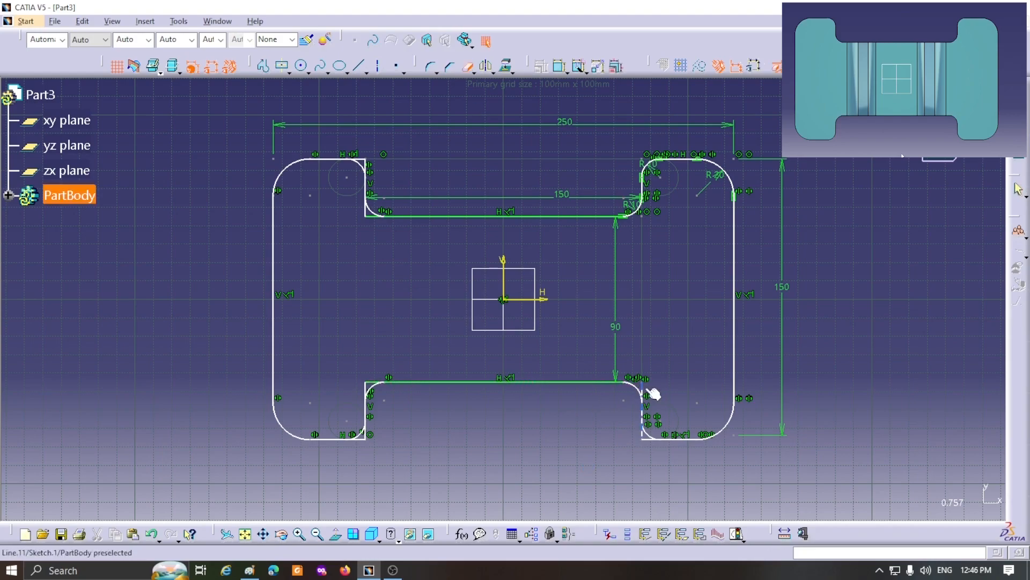
{"action": "left_click", "coordinate": [644, 389]}
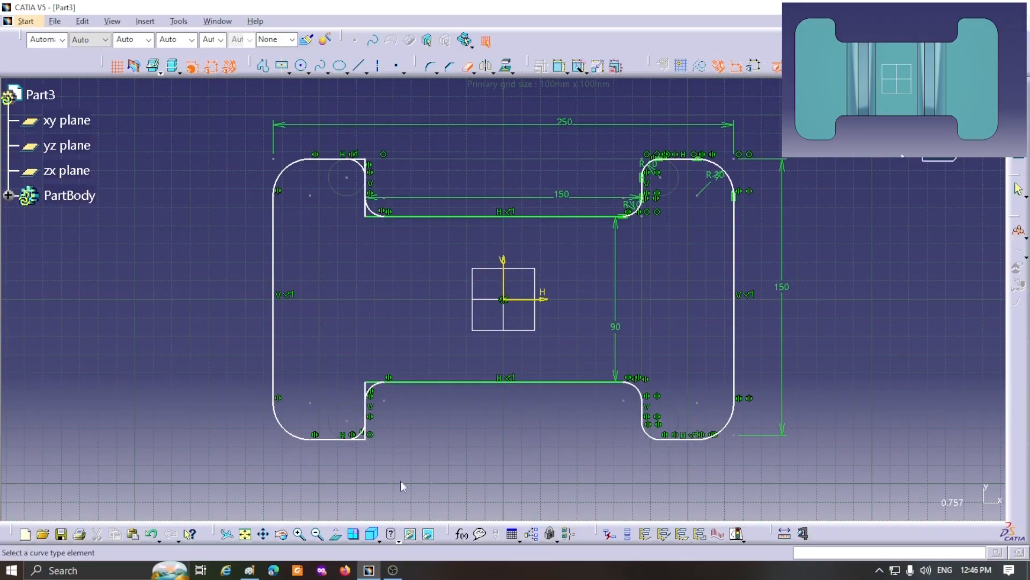
{"action": "left_click", "coordinate": [361, 440]}
{"action": "left_click", "coordinate": [366, 434]}
{"action": "left_click", "coordinate": [376, 386]}
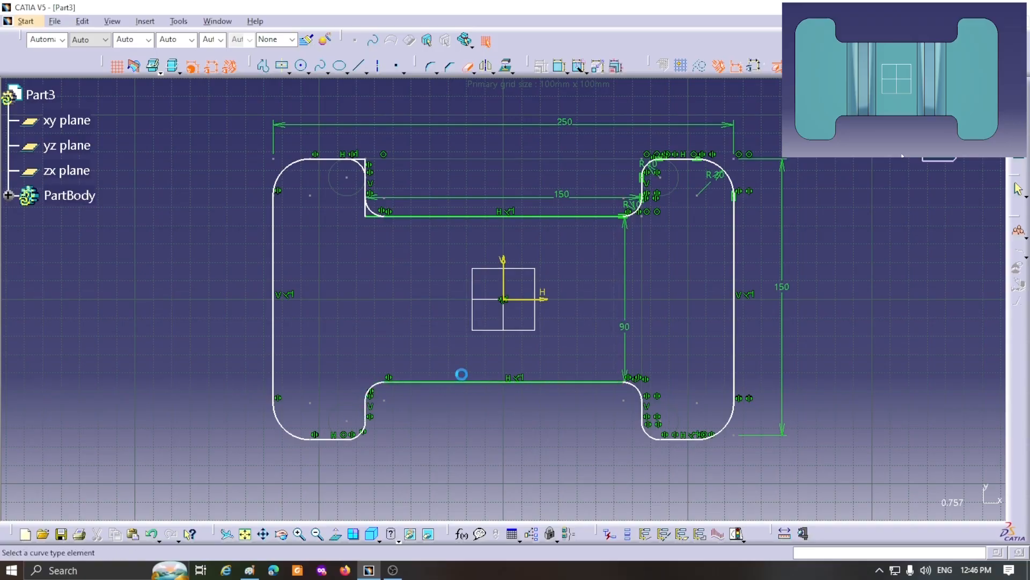
{"action": "left_click", "coordinate": [370, 216]}
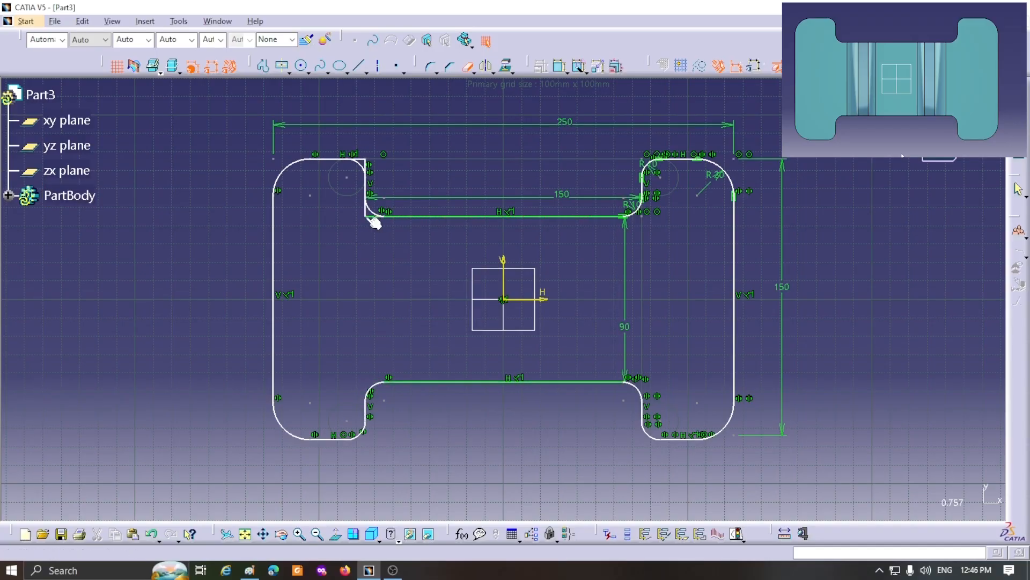
{"action": "left_click", "coordinate": [371, 216]}
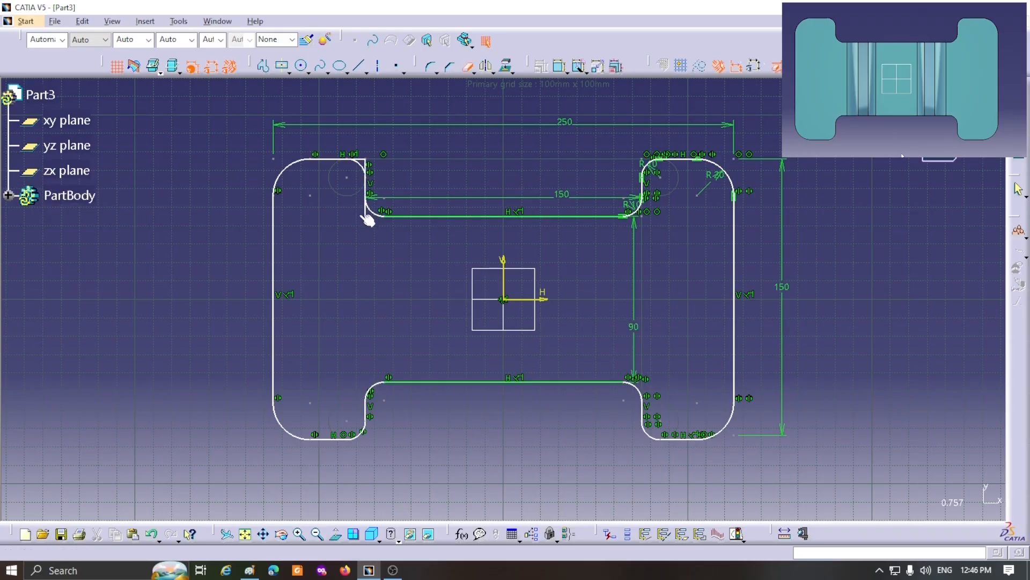
{"action": "left_click", "coordinate": [370, 167]}
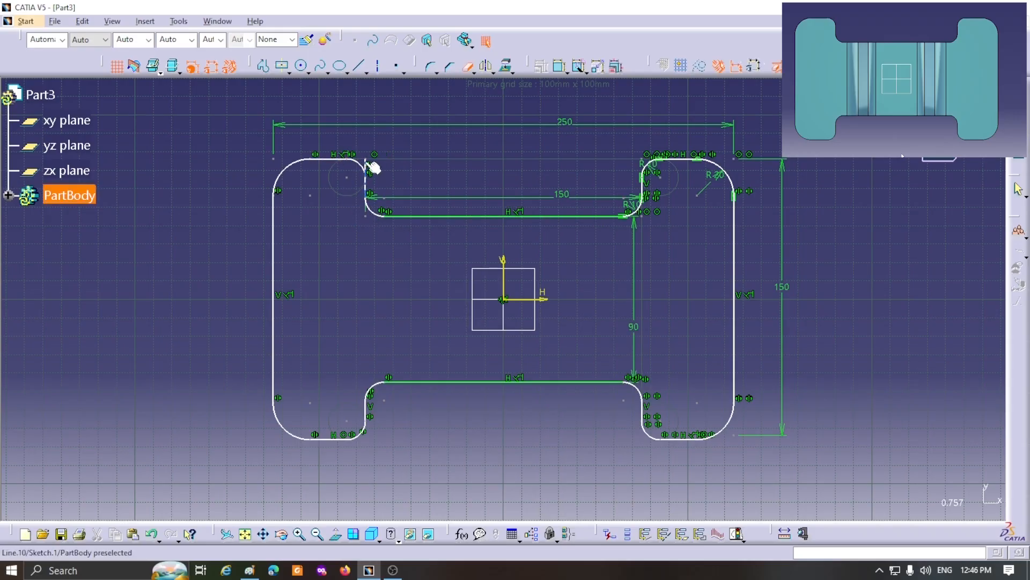
Step: Dimension the horizontal distance between the outline's right edge and the right side of the upper notch
{"action": "left_click", "coordinate": [735, 239]}
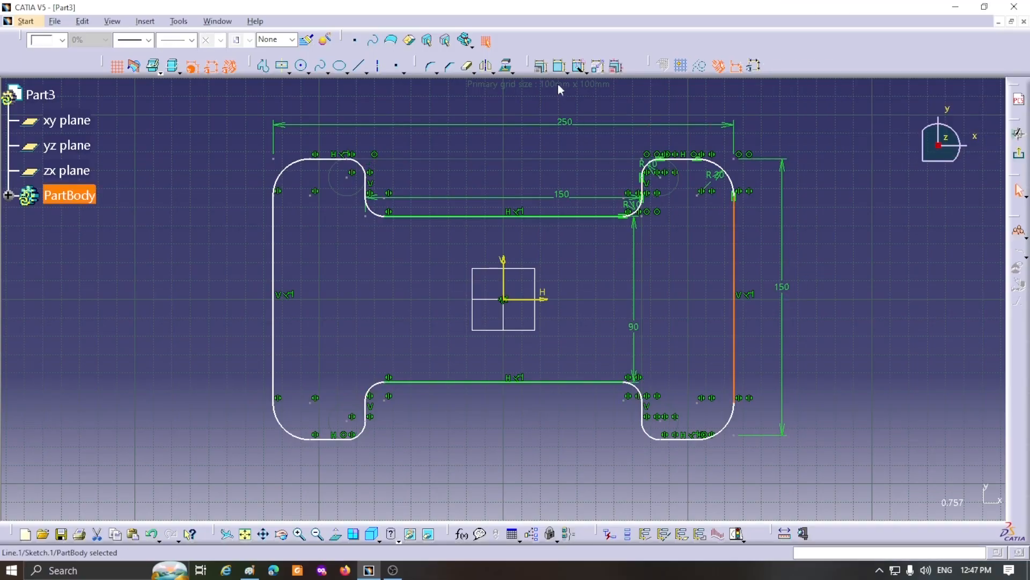
{"action": "left_click", "coordinate": [560, 66]}
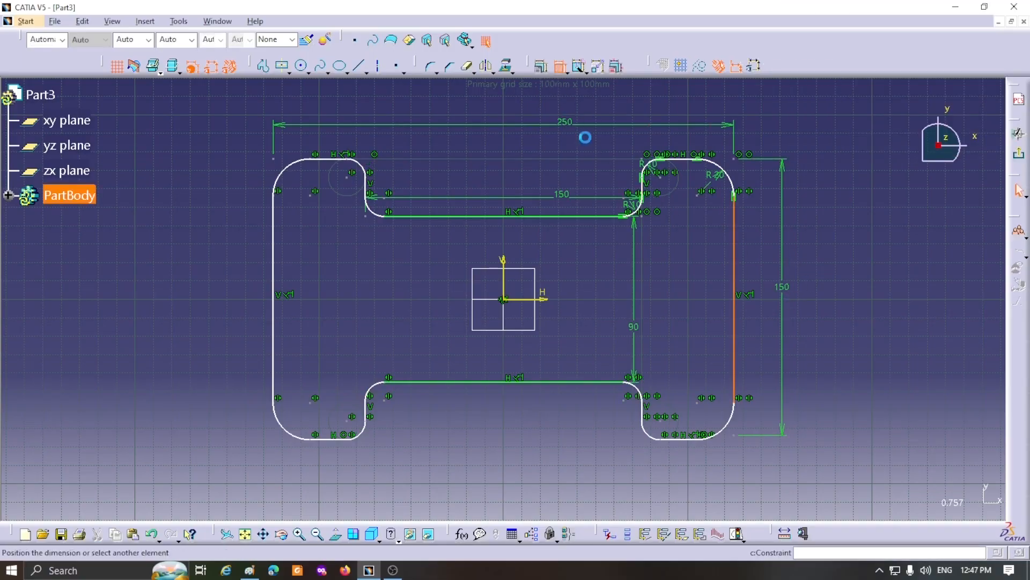
{"action": "left_click", "coordinate": [648, 193]}
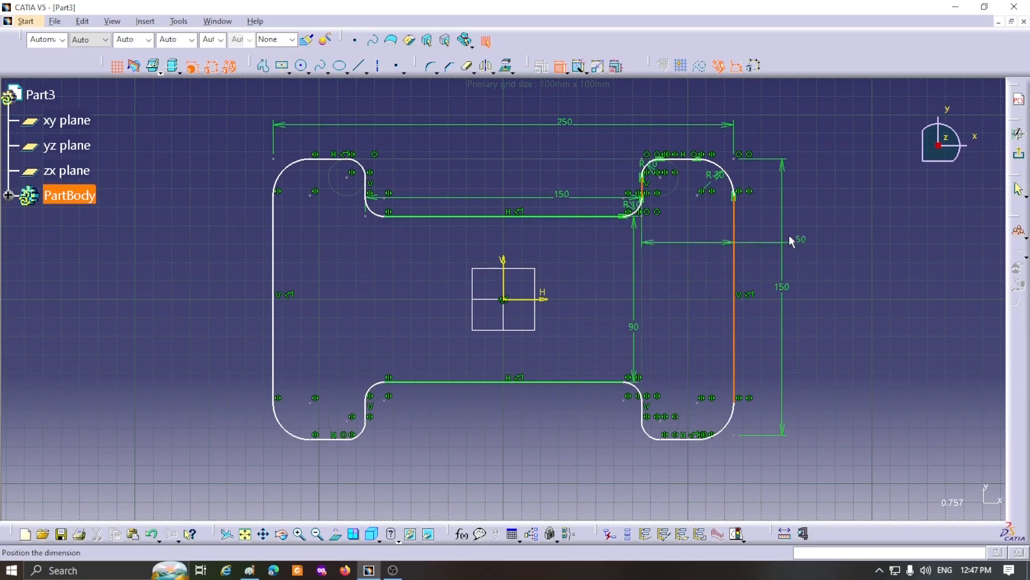
{"action": "left_click", "coordinate": [758, 237]}
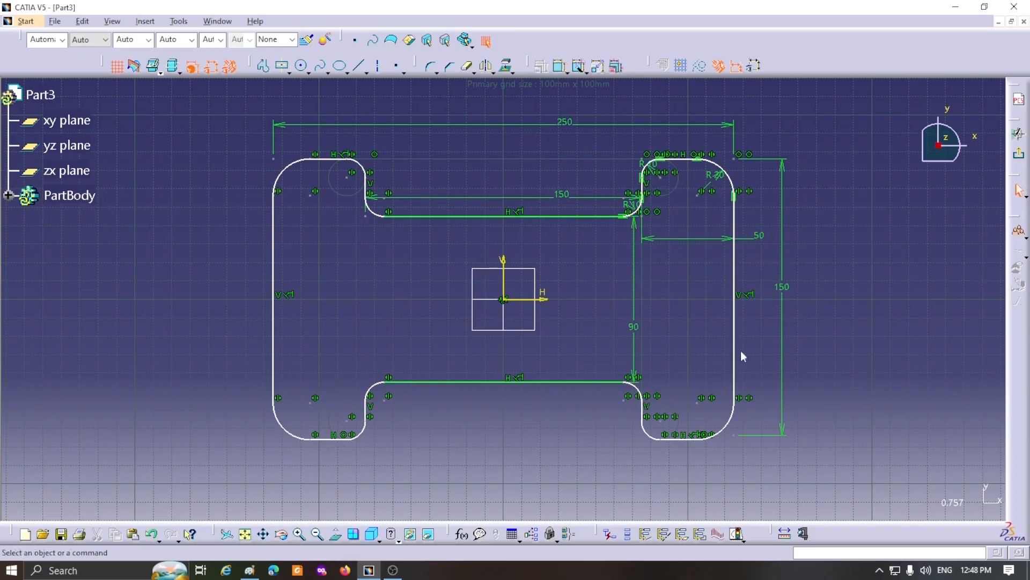
Step: Pull the right edge outward to test its freedom and constrain the left and right edges symmetric about the vertical axis
{"action": "mouse_move", "coordinate": [733, 350]}
{"action": "left_mouse_down"}
{"action": "mouse_move", "coordinate": [707, 348]}
{"action": "mouse_move", "coordinate": [759, 348]}
{"action": "left_mouse_up"}
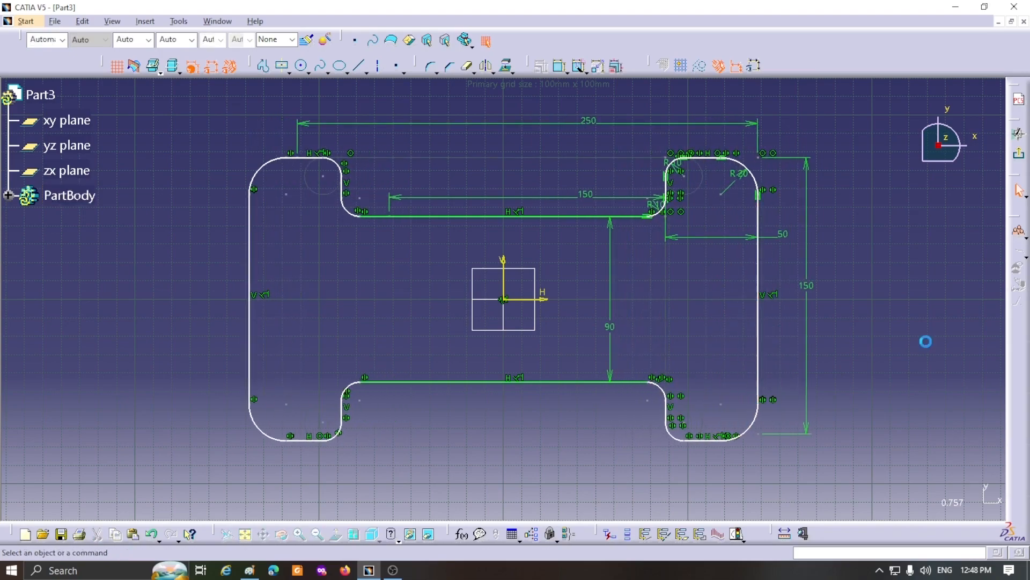
{"action": "left_click", "coordinate": [559, 65]}
{"action": "left_click", "coordinate": [759, 351]}
{"action": "left_click", "coordinate": [253, 341]}
{"action": "right_click", "coordinate": [476, 464]}
{"action": "left_click", "coordinate": [495, 435]}
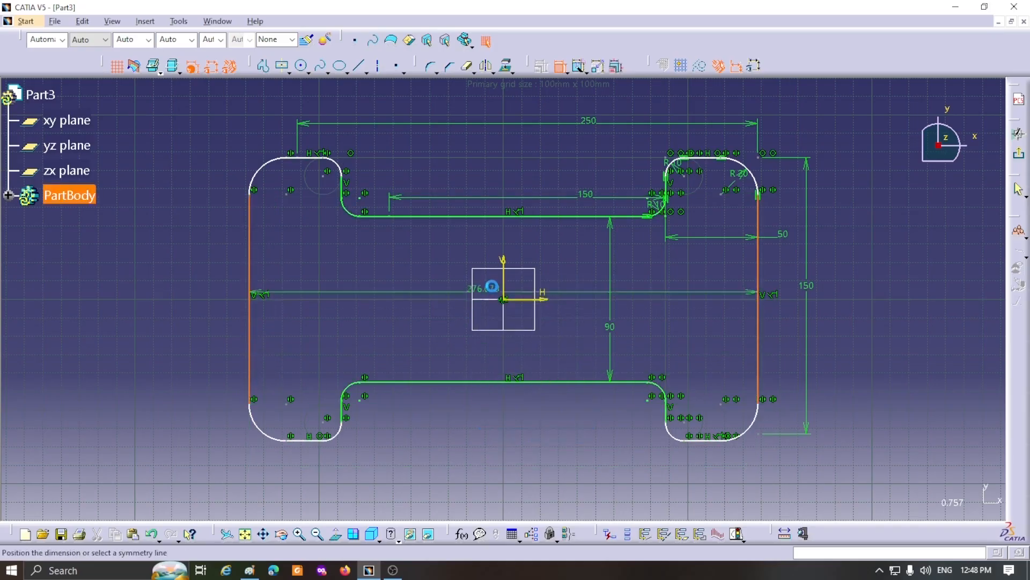
{"action": "left_click", "coordinate": [503, 286]}
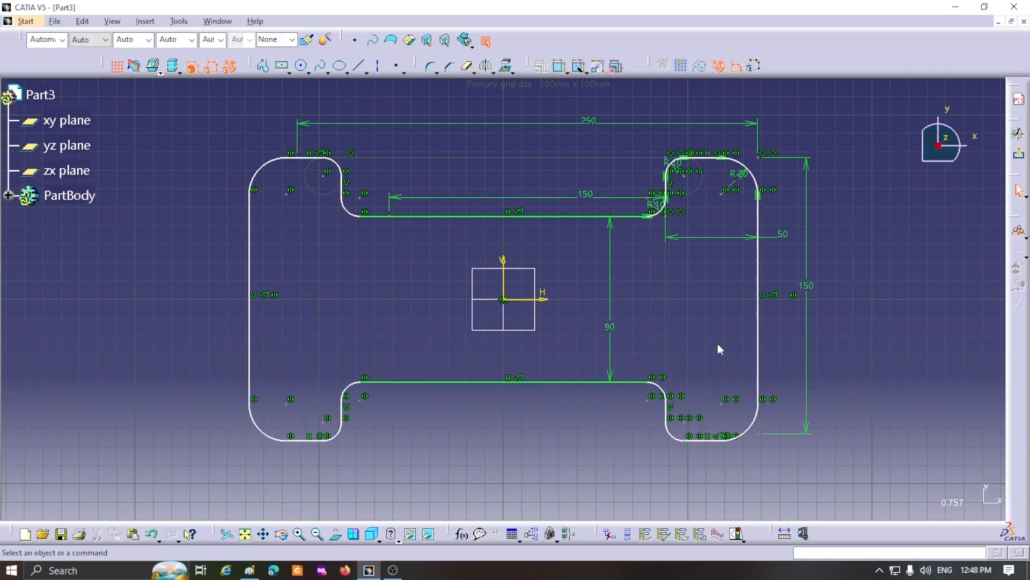
Step: Delete the existing 250 mm width dimension above the outline
{"action": "mouse_move", "coordinate": [752, 355]}
{"action": "left_mouse_down"}
{"action": "mouse_move", "coordinate": [777, 358]}
{"action": "mouse_move", "coordinate": [740, 359]}
{"action": "mouse_move", "coordinate": [760, 358]}
{"action": "left_mouse_up"}
{"action": "left_click", "coordinate": [611, 498]}
{"action": "left_click", "coordinate": [600, 130]}
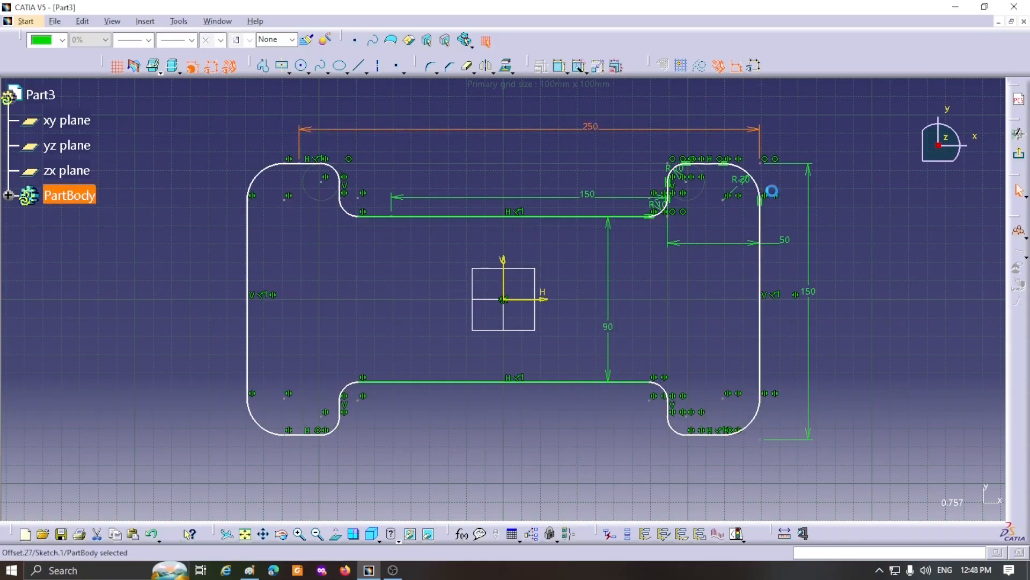
{"action": "key", "text": "Delete"}
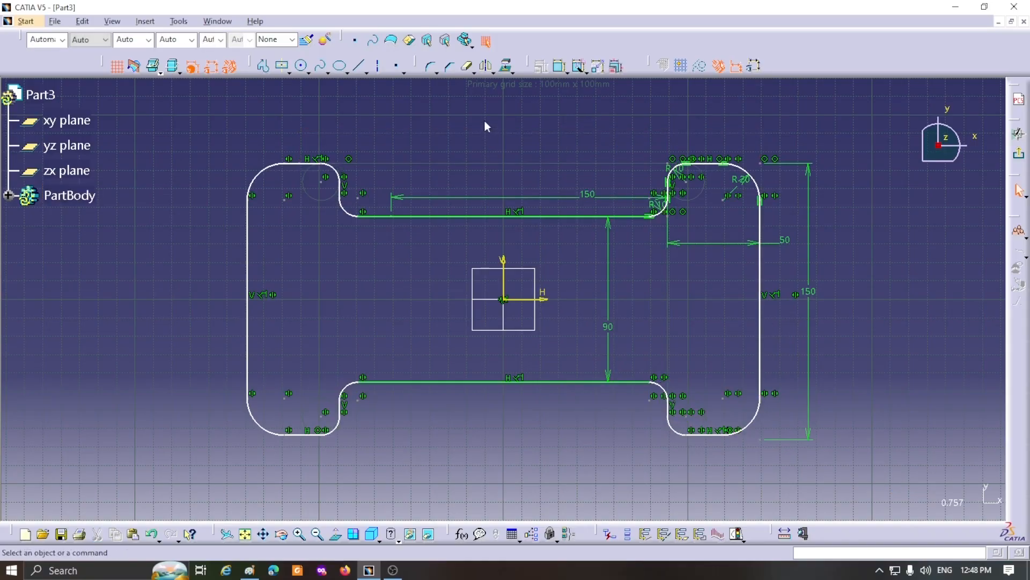
Step: Dimension the overall width between the left and right edges below the outline and set it to 250 mm
{"action": "left_click", "coordinate": [761, 360]}
{"action": "left_click", "coordinate": [247, 348]}
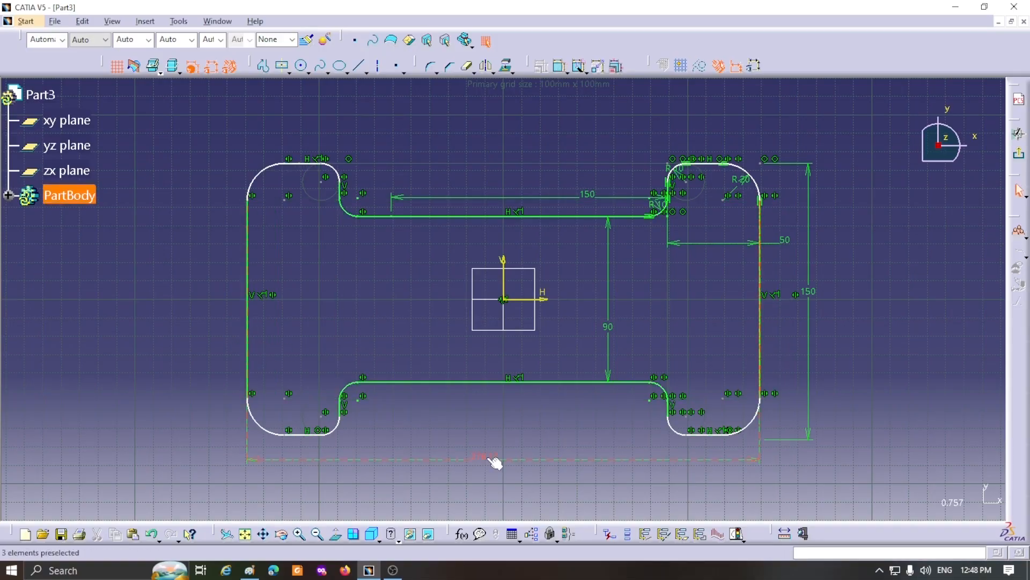
{"action": "left_click", "coordinate": [493, 461]}
{"action": "double_click", "coordinate": [489, 463]}
{"action": "type", "text": "25"}
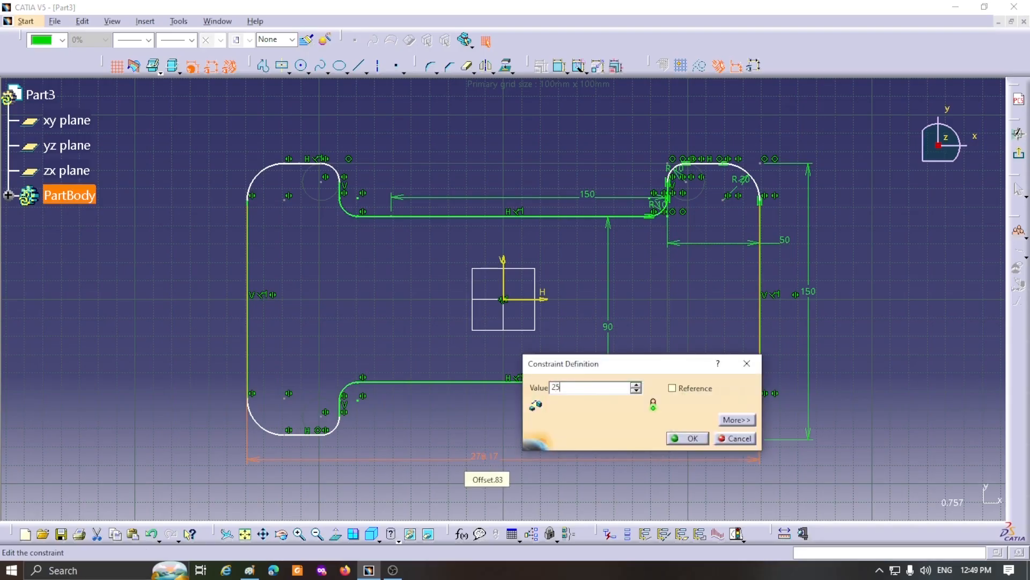
{"action": "type", "text": "0mm"}
{"action": "key", "text": "Return"}
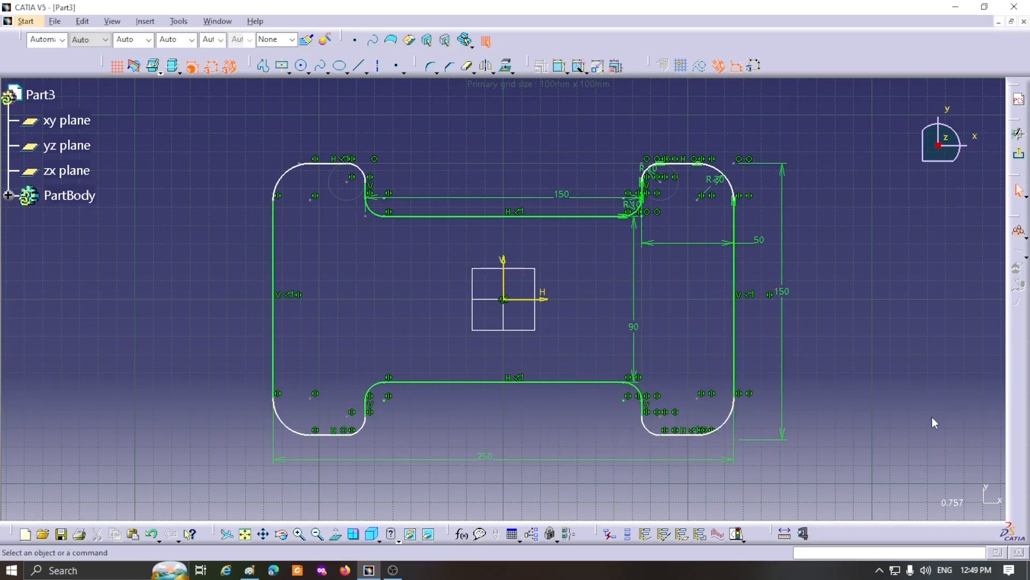
Step: Pull the outline's lower-right horizontal edge outward to check whether the overall height is constrained
{"action": "left_click_drag", "start_coordinate": [683, 434], "coordinate": [670, 450]}
{"action": "left_click", "coordinate": [846, 458]}
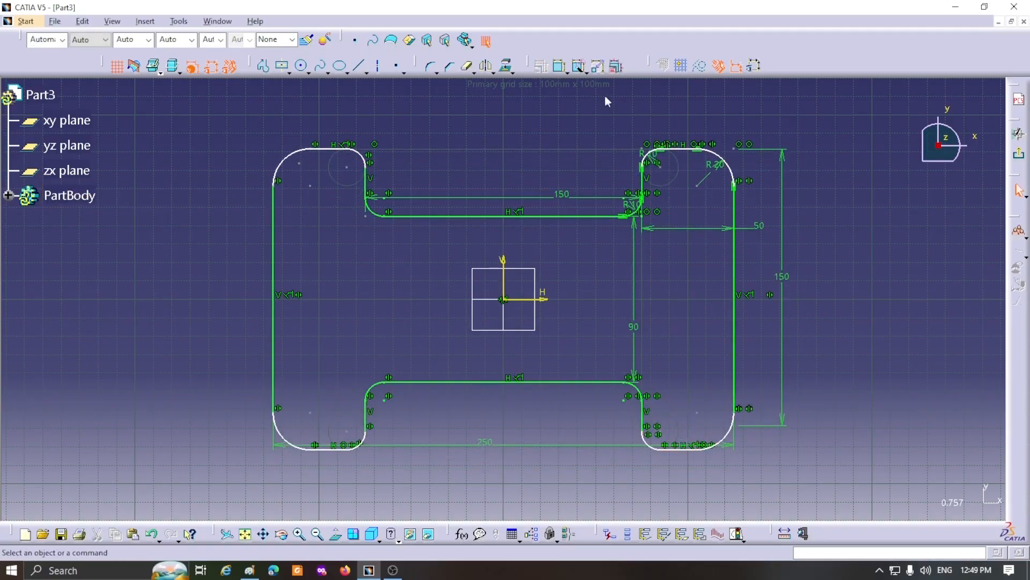
Step: Constrain the outline's upper and lower outer edges on the right side symmetric about the horizontal axis
{"action": "left_click", "coordinate": [559, 66]}
{"action": "left_click", "coordinate": [686, 151]}
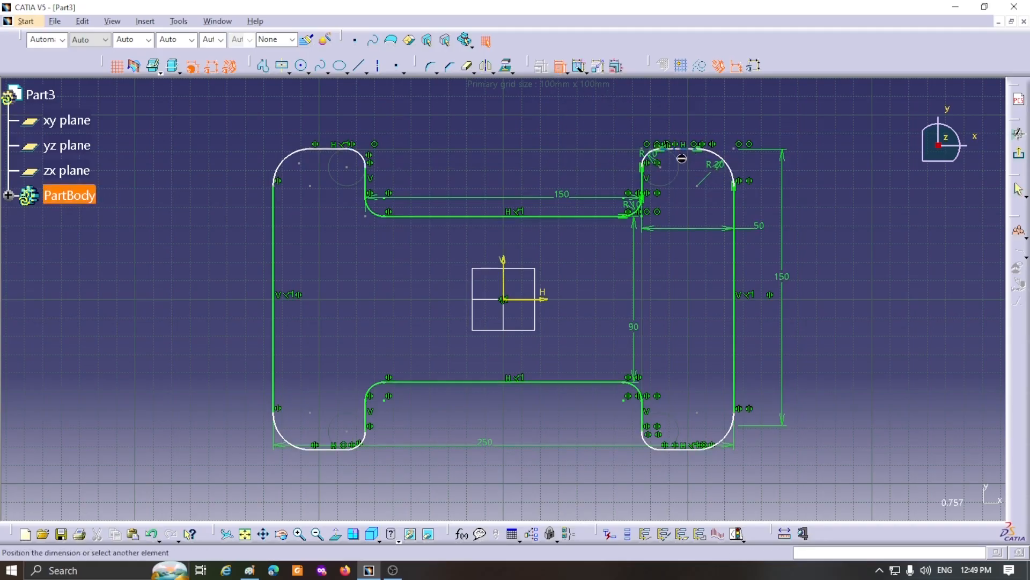
{"action": "left_click", "coordinate": [687, 451]}
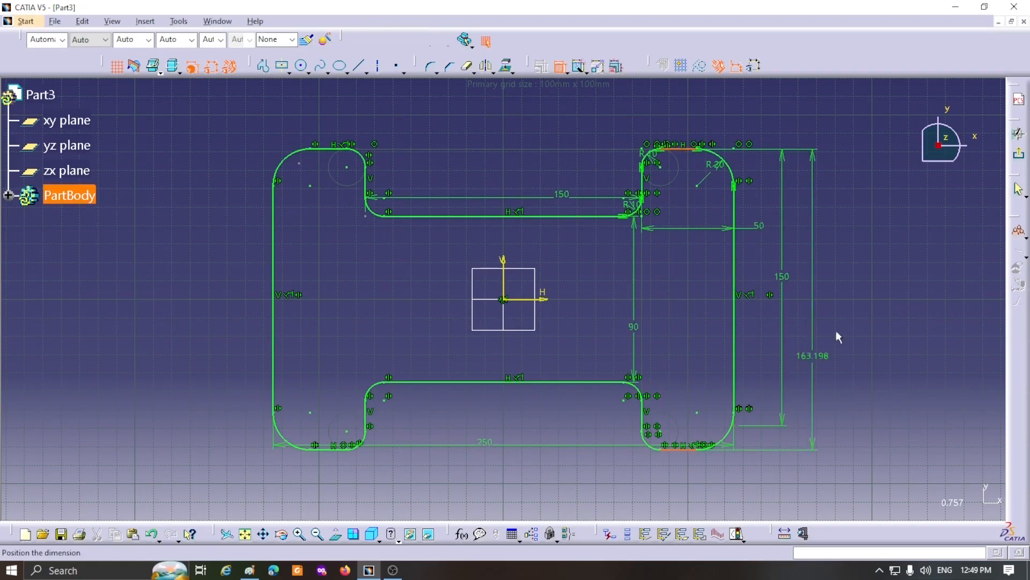
{"action": "right_click", "coordinate": [847, 311]}
{"action": "left_click", "coordinate": [875, 474]}
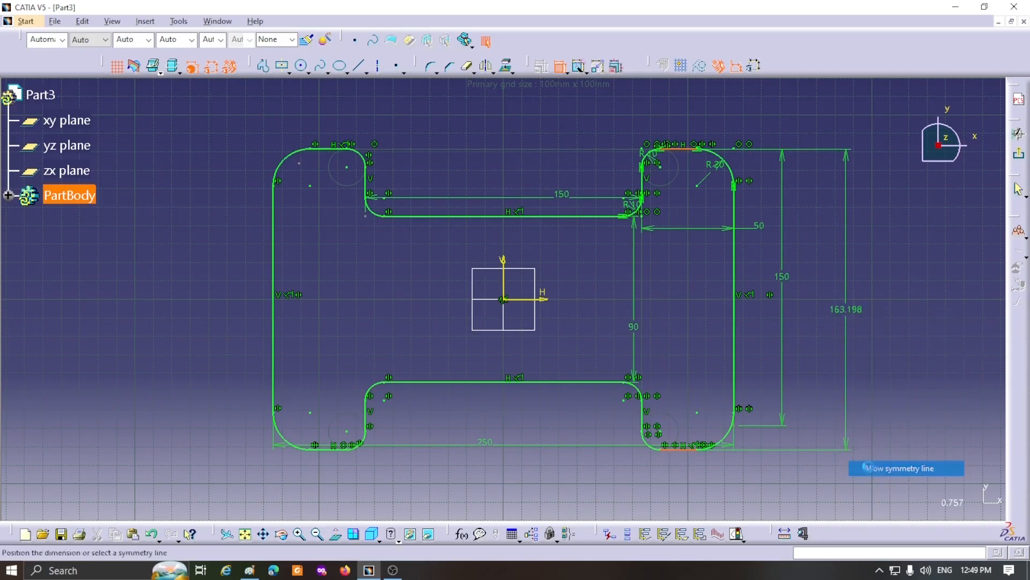
{"action": "left_click", "coordinate": [536, 299]}
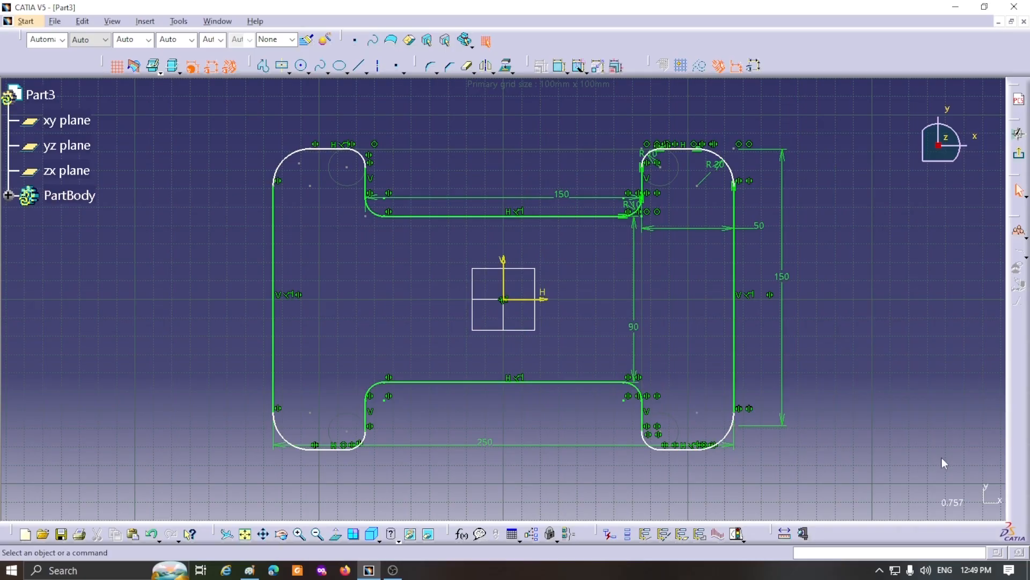
Step: Dimension the overall height between the outline's upper and lower outer edges, placing the dimension outside the existing 150 mm one
{"action": "left_click", "coordinate": [556, 67]}
{"action": "left_click", "coordinate": [692, 152]}
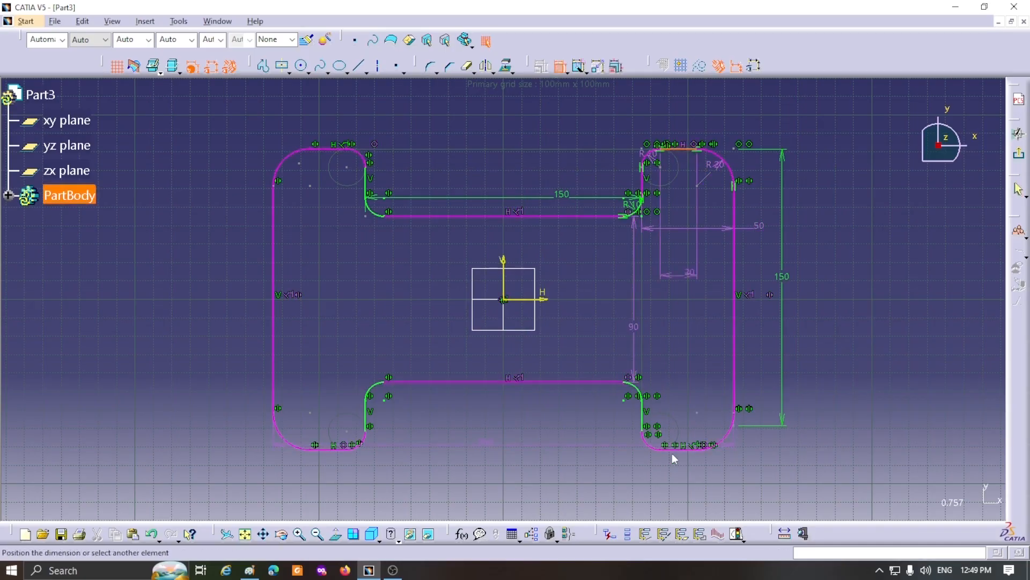
{"action": "left_click", "coordinate": [686, 454]}
{"action": "left_click", "coordinate": [855, 370]}
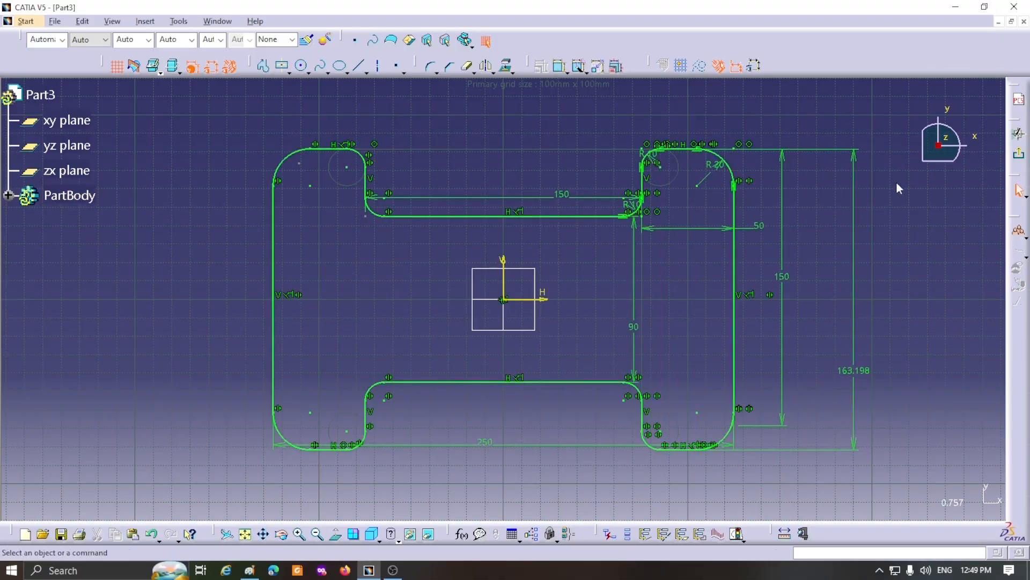
Step: Finish the plan outline sketch and start a new sketch on the zx plane
{"action": "left_click", "coordinate": [1019, 156]}
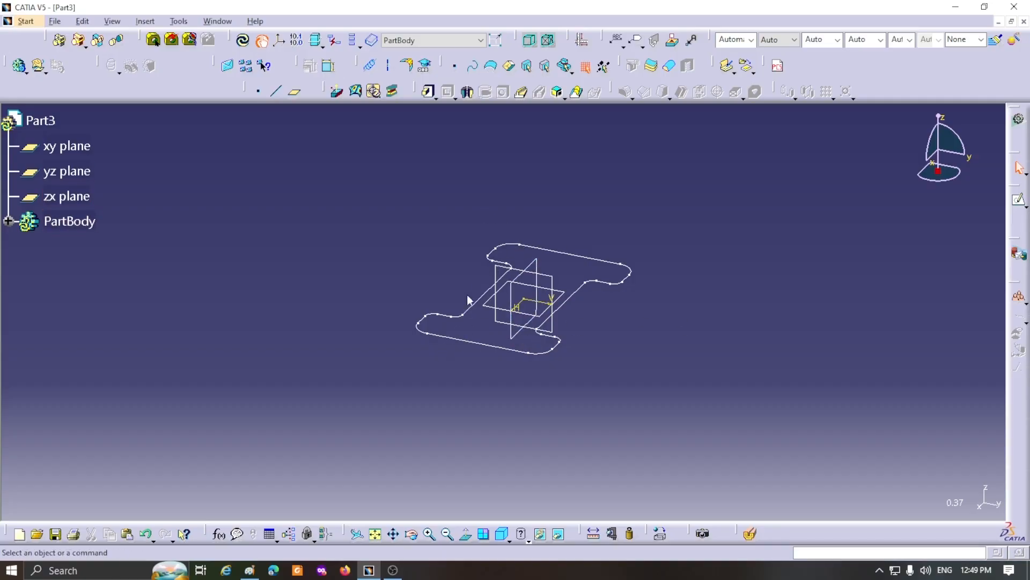
{"action": "left_click", "coordinate": [524, 337]}
{"action": "left_click", "coordinate": [1019, 199]}
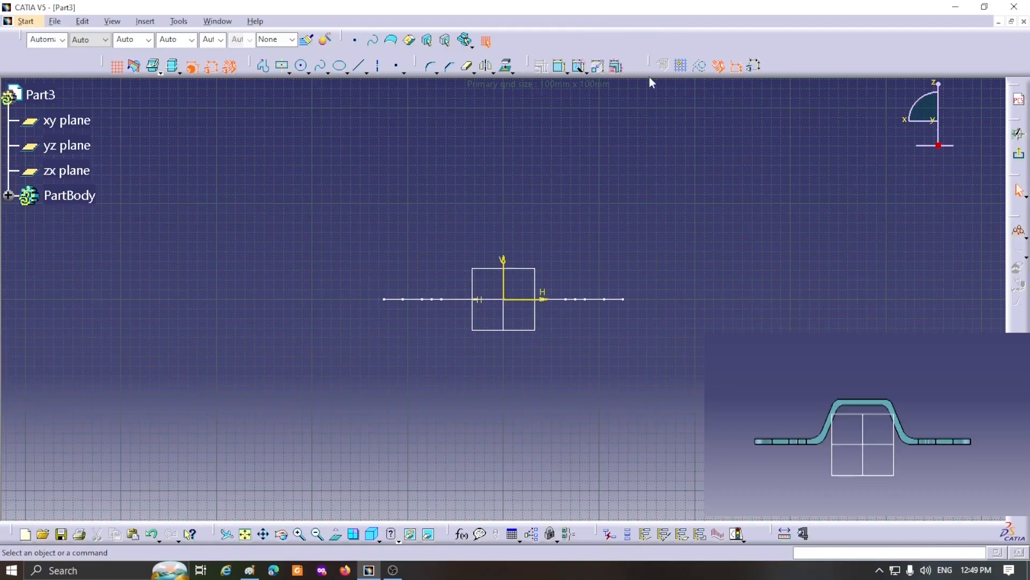
Step: Sketch an open hat-shaped profile above the horizontal axis, about 250 mm wide and 80 mm high, with horizontal flanges and slanted sides
{"action": "left_click", "coordinate": [263, 66]}
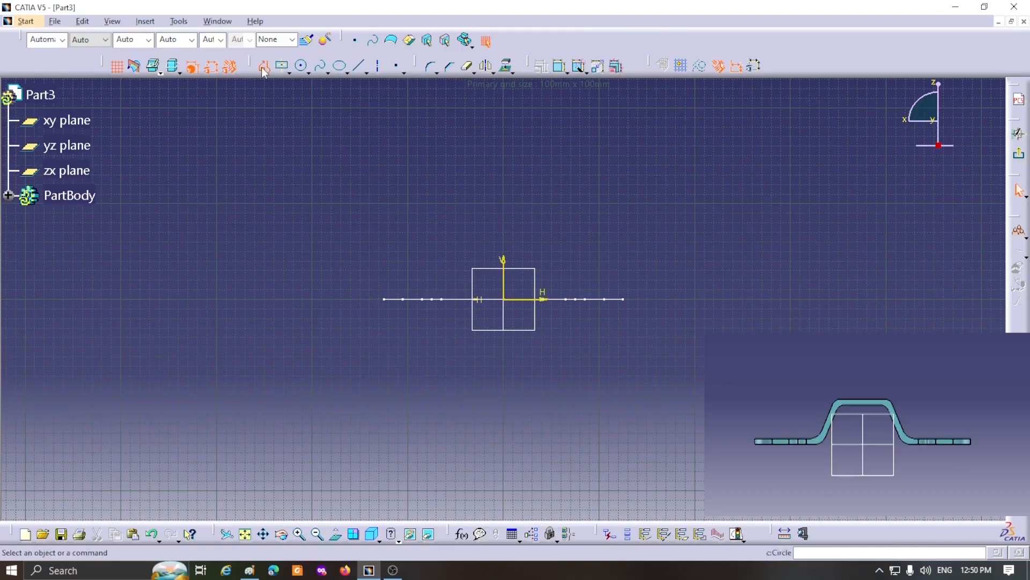
{"action": "left_click", "coordinate": [624, 286]}
{"action": "left_click", "coordinate": [563, 285]}
{"action": "left_click", "coordinate": [526, 208]}
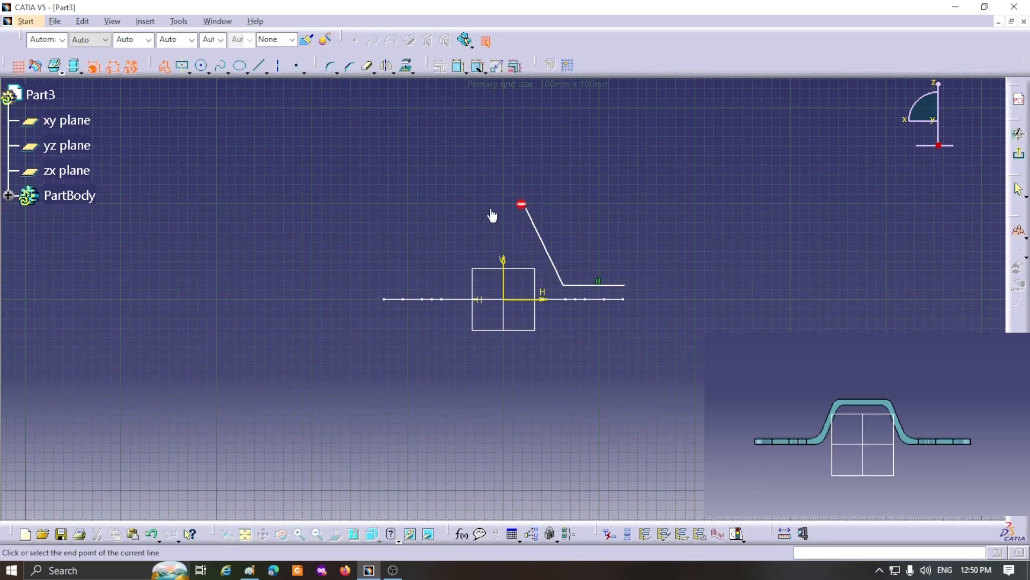
{"action": "left_click", "coordinate": [452, 209]}
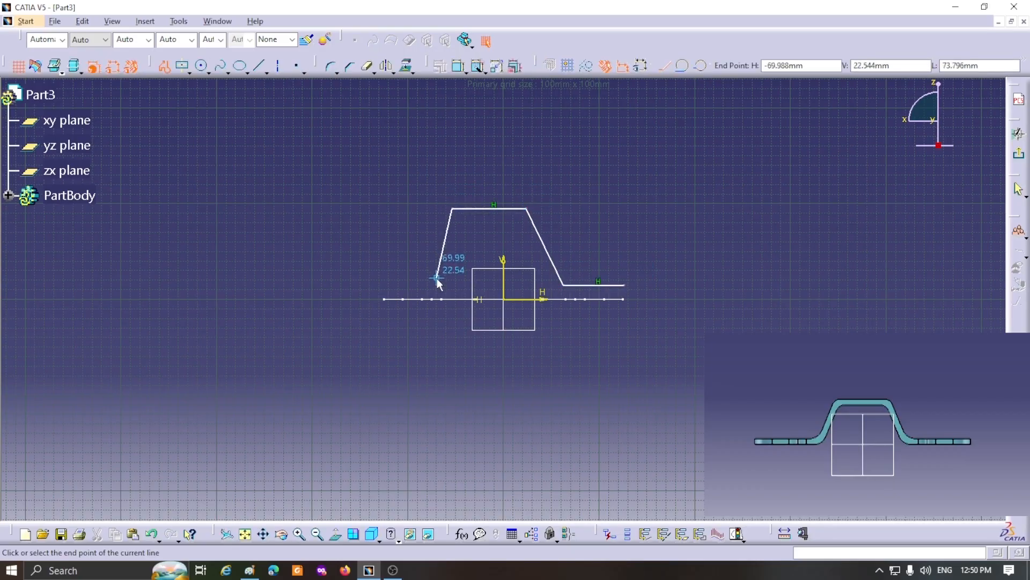
{"action": "left_click", "coordinate": [437, 285]}
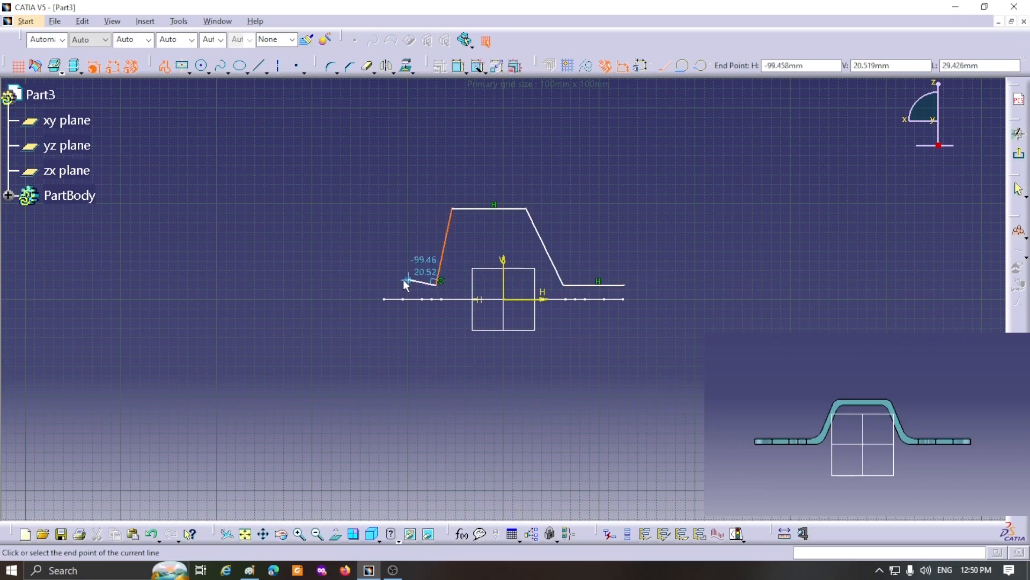
{"action": "double_click", "coordinate": [386, 285]}
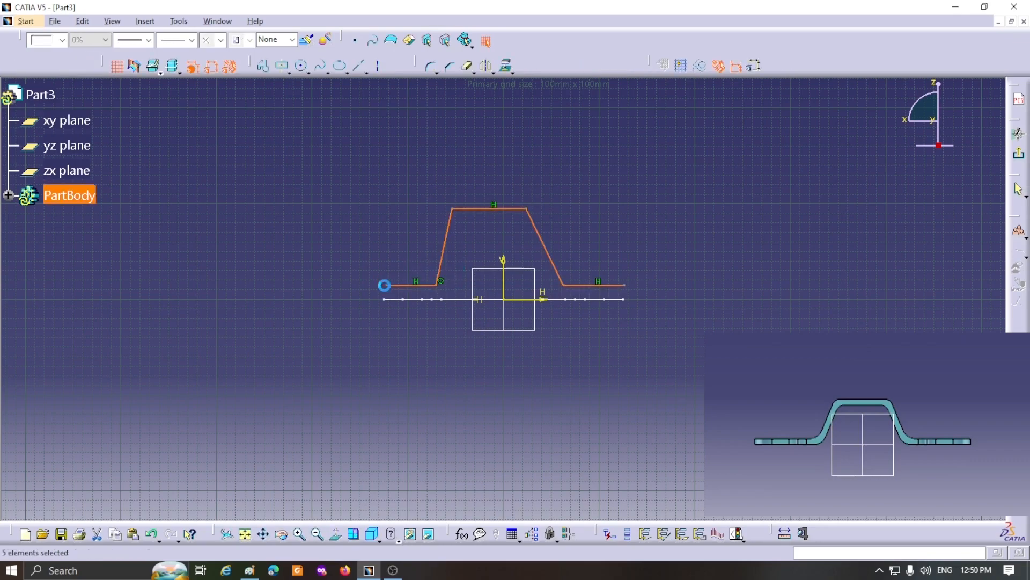
{"action": "left_click", "coordinate": [713, 203]}
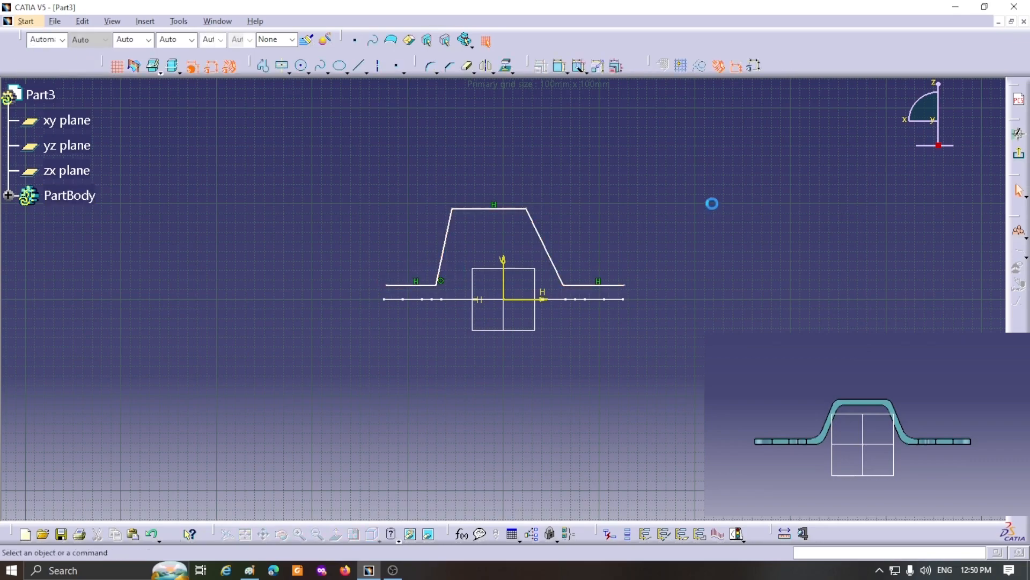
Step: Constrain the profile's two slanted sides symmetric about the vertical axis
{"action": "left_click", "coordinate": [548, 252]}
{"action": "left_click", "coordinate": [447, 242]}
{"action": "right_click", "coordinate": [485, 231]}
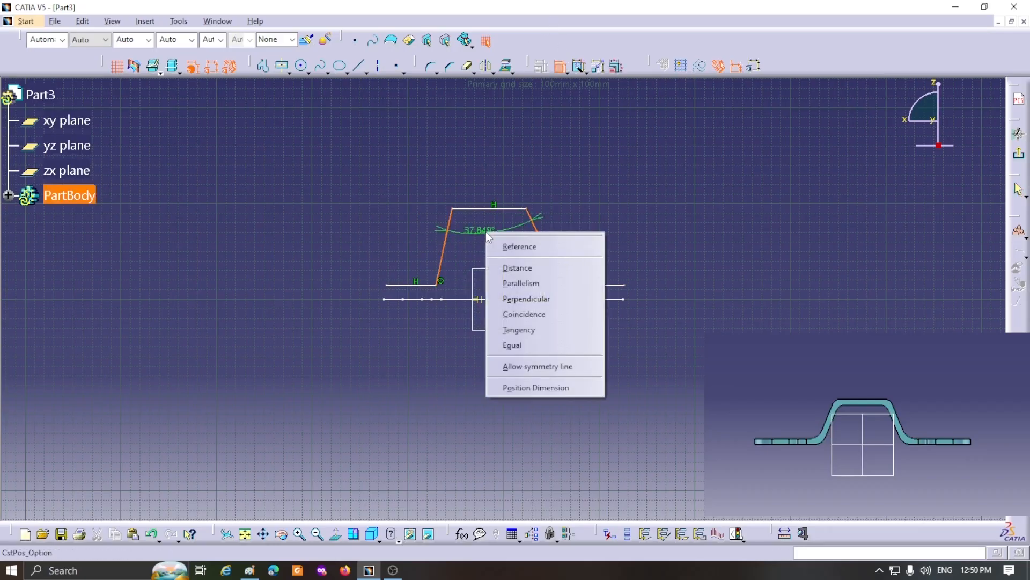
{"action": "left_click", "coordinate": [520, 367]}
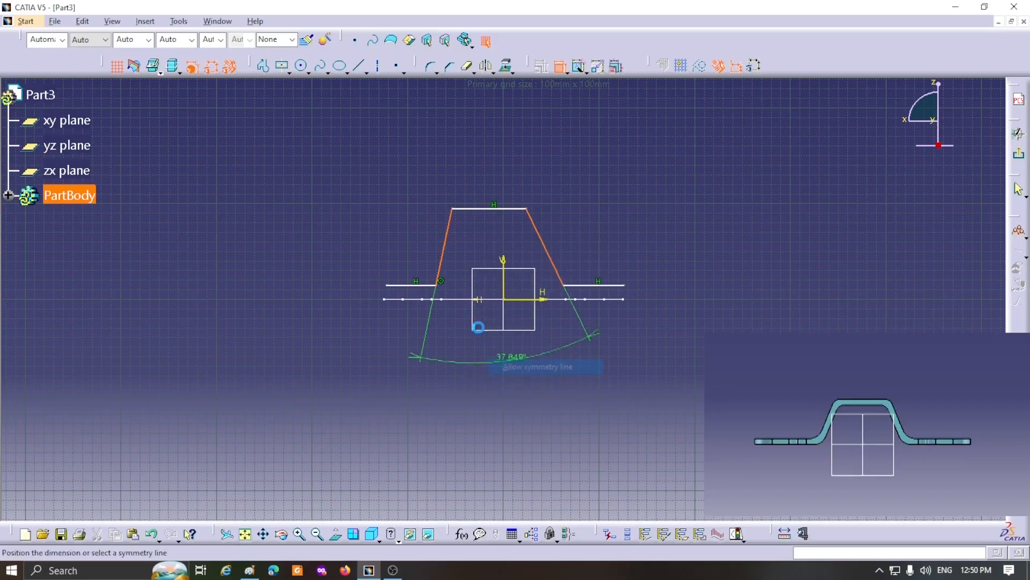
{"action": "left_click", "coordinate": [504, 286]}
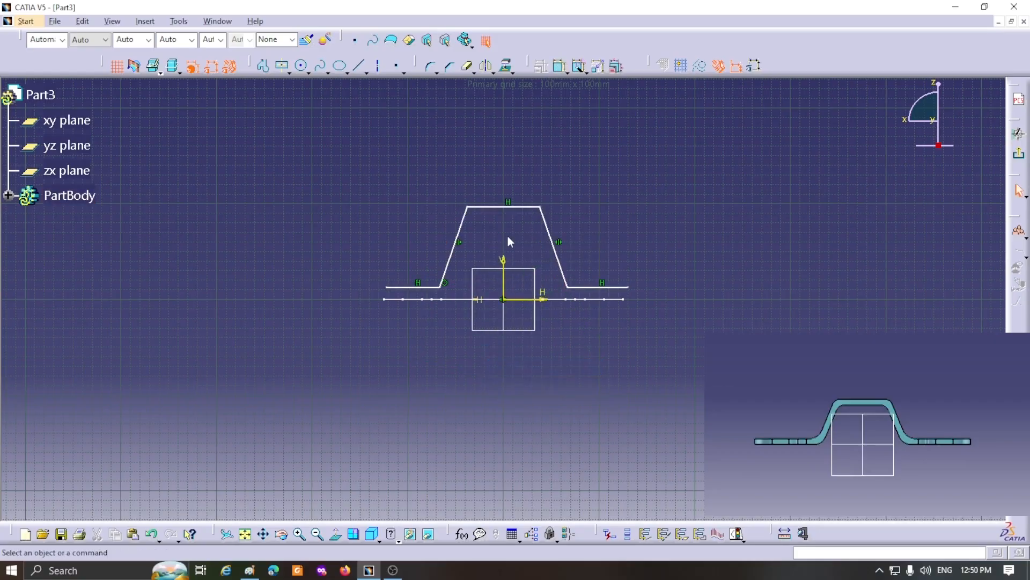
Step: Dimension the angle between the two slanted sides and set it to 45 degrees
{"action": "left_click", "coordinate": [560, 65]}
{"action": "left_click", "coordinate": [558, 262]}
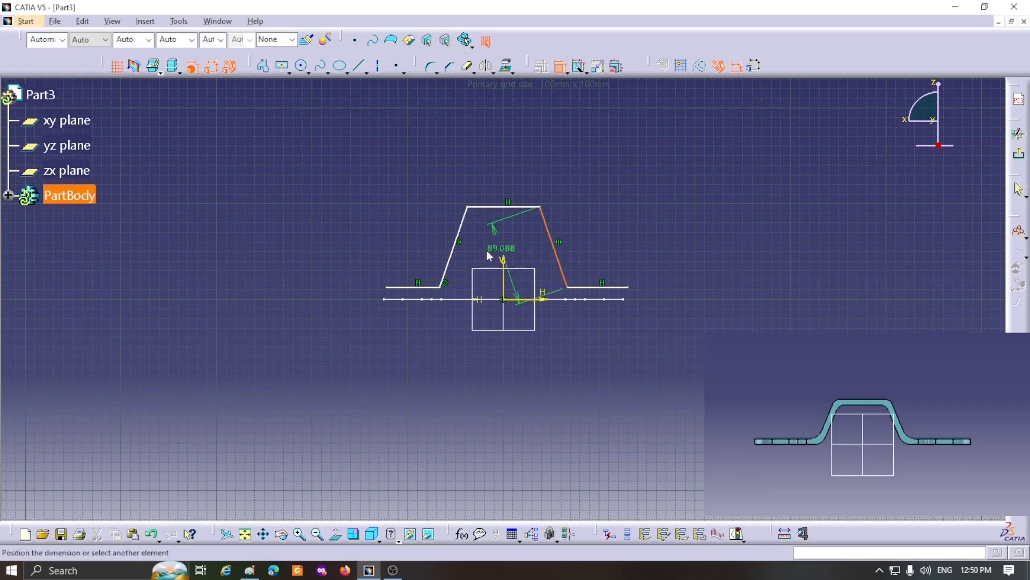
{"action": "left_click", "coordinate": [454, 251]}
{"action": "left_click", "coordinate": [499, 232]}
{"action": "double_click", "coordinate": [499, 230]}
{"action": "type", "text": "45deg"}
{"action": "key", "text": "Return"}
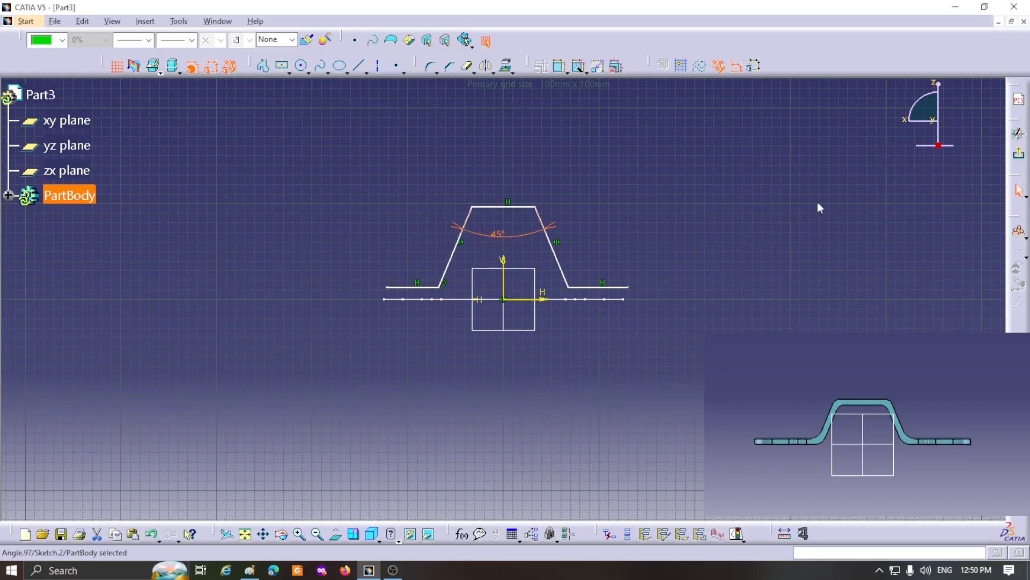
{"action": "left_click", "coordinate": [762, 183]}
Step: Dimension the overall width between the outer ends of the two flanges and set it to 250 mm
{"action": "left_click", "coordinate": [560, 67]}
{"action": "left_click", "coordinate": [625, 287]}
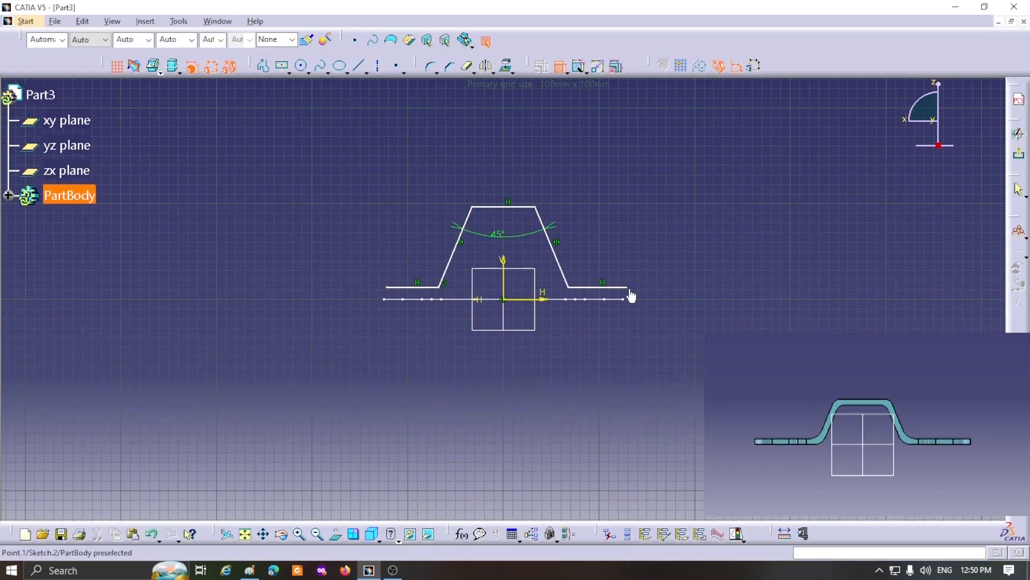
{"action": "left_click", "coordinate": [387, 290]}
{"action": "left_click", "coordinate": [460, 353]}
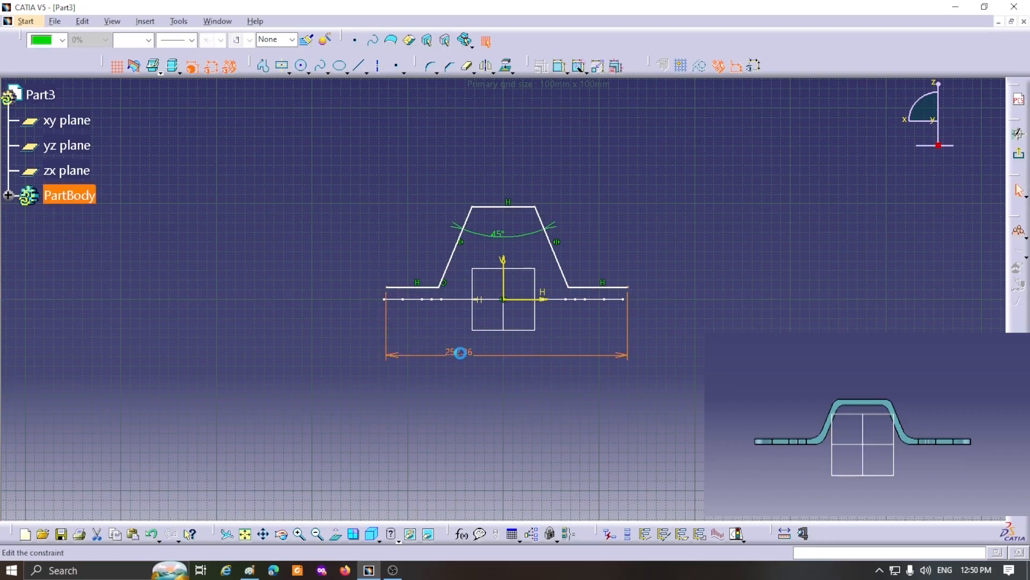
{"action": "double_click", "coordinate": [460, 352]}
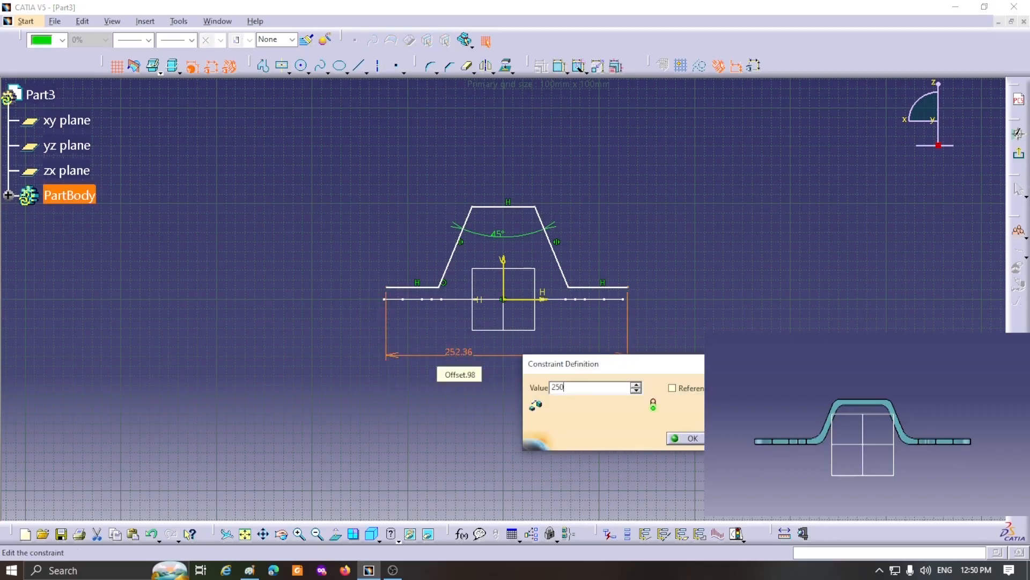
{"action": "key", "text": "Return"}
Step: Dimension the vertical distance between the right flange and the profile's top line and set it to 60 mm
{"action": "left_click", "coordinate": [556, 66]}
{"action": "left_click", "coordinate": [585, 287]}
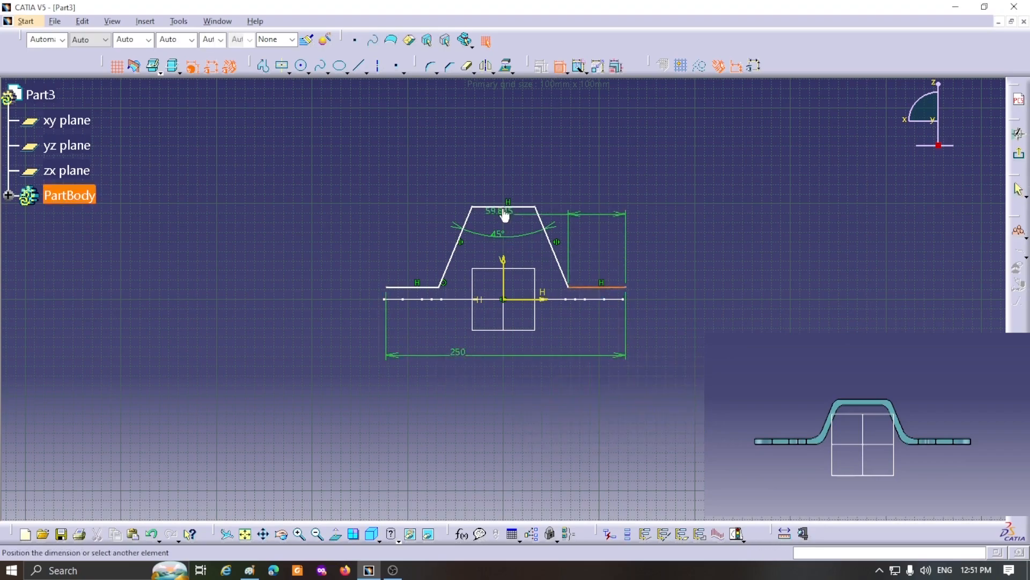
{"action": "left_click", "coordinate": [519, 207]}
{"action": "left_click", "coordinate": [722, 258]}
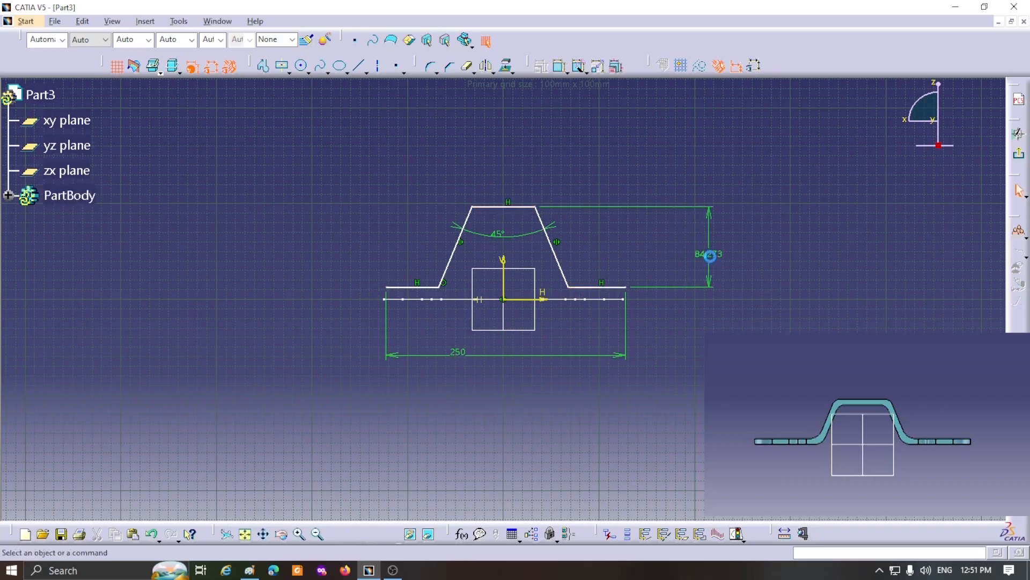
{"action": "double_click", "coordinate": [714, 260]}
{"action": "type", "text": "6"}
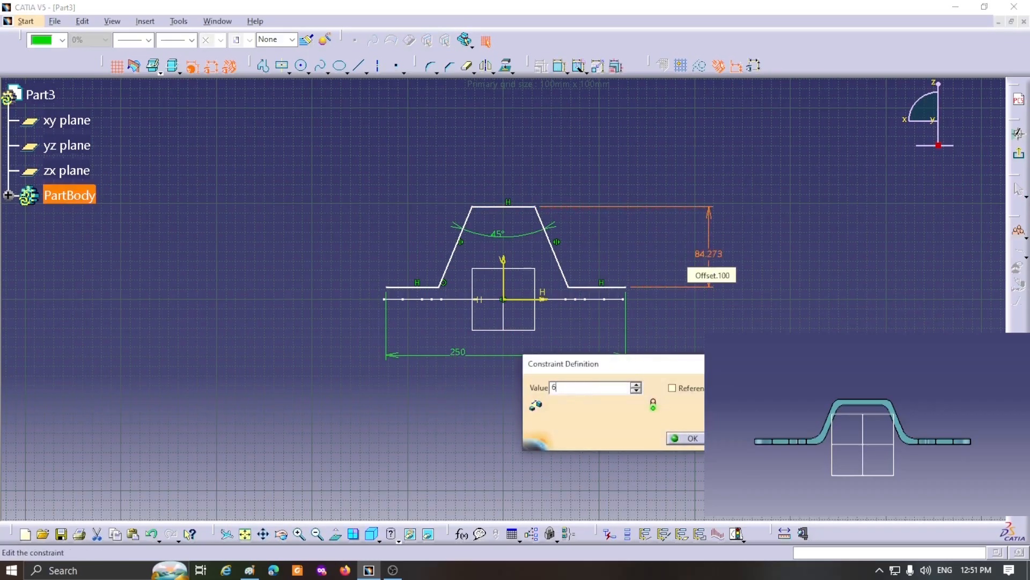
{"action": "type", "text": "0"}
{"action": "key", "text": "Return"}
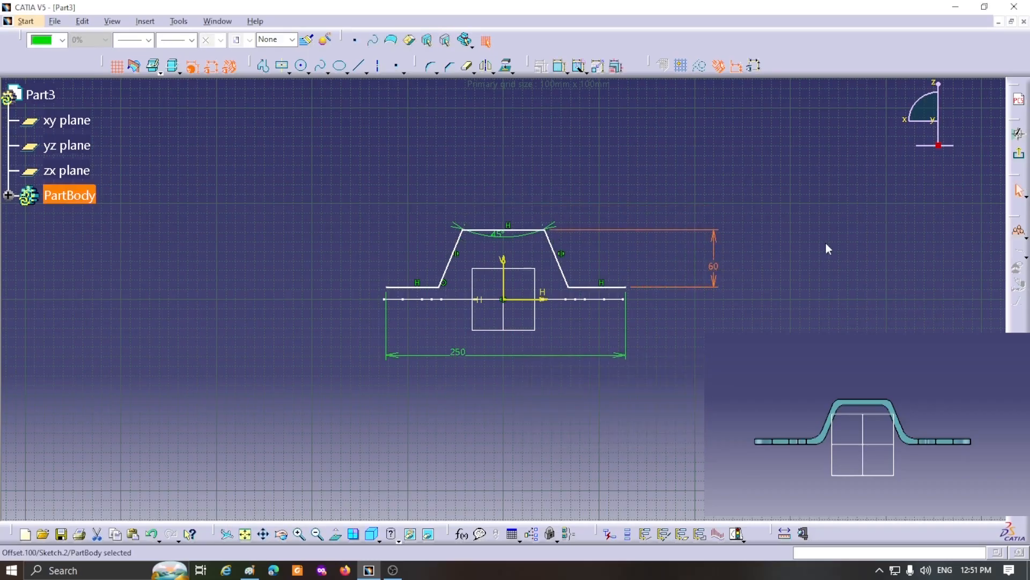
Step: Set the profile's height dimension to 70 mm
{"action": "double_click", "coordinate": [718, 276]}
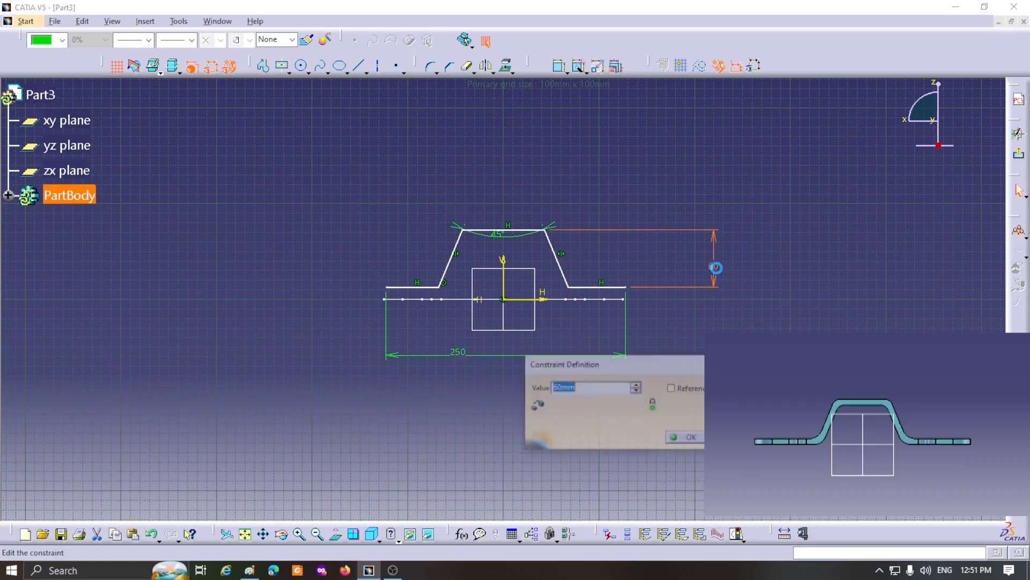
{"action": "key", "text": "Return"}
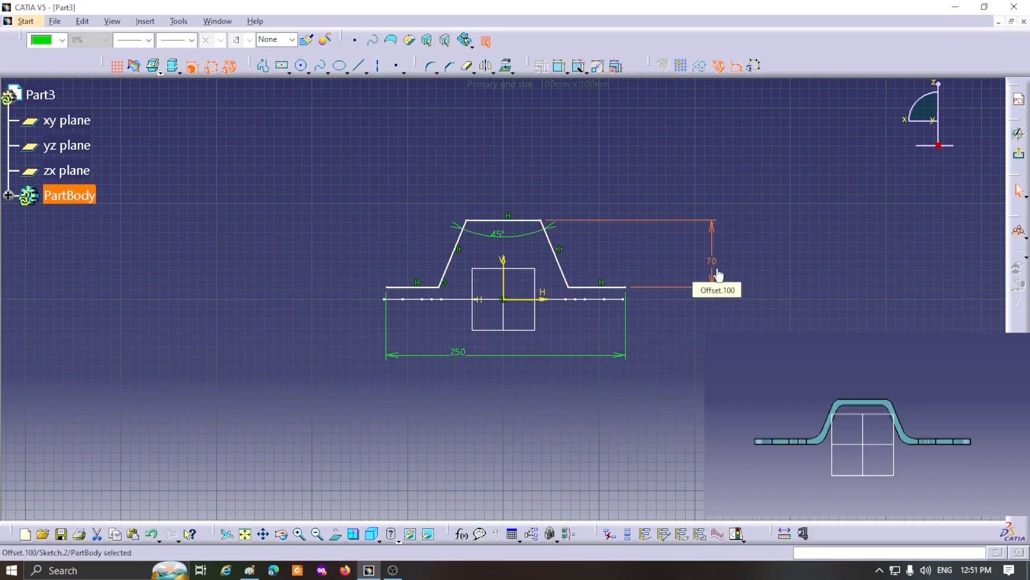
{"action": "left_click", "coordinate": [853, 325]}
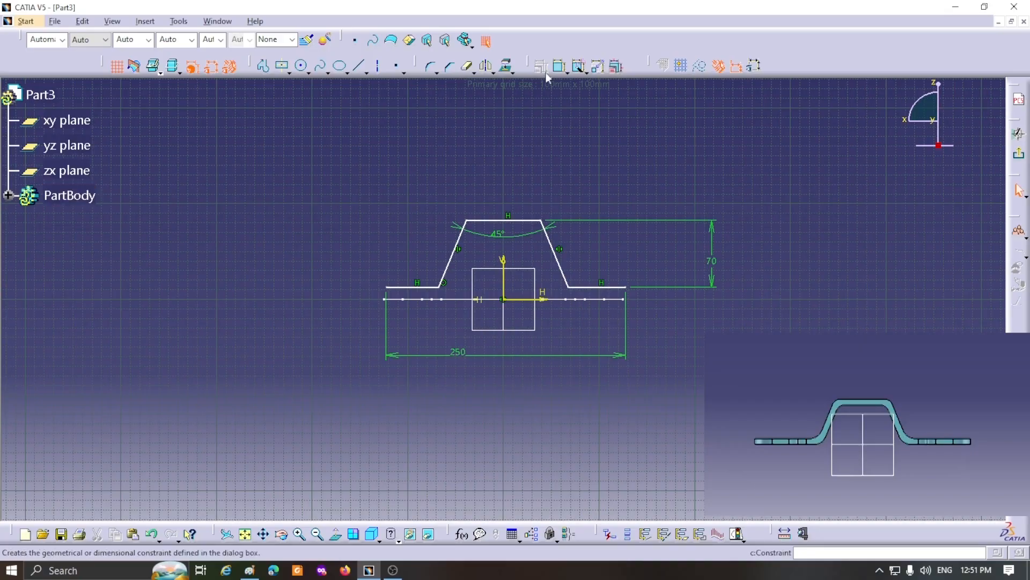
Step: Dimension the length of the profile's top line above it and set it to 70 mm
{"action": "left_click", "coordinate": [561, 66]}
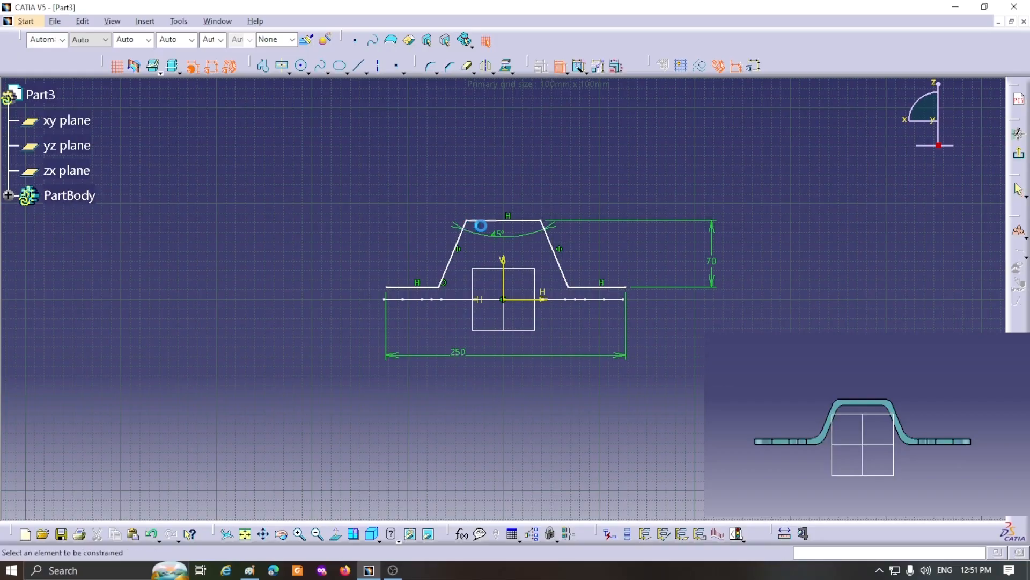
{"action": "left_click", "coordinate": [511, 230]}
{"action": "left_click", "coordinate": [509, 180]}
{"action": "double_click", "coordinate": [510, 178]}
{"action": "type", "text": "70"}
{"action": "key", "text": "Return"}
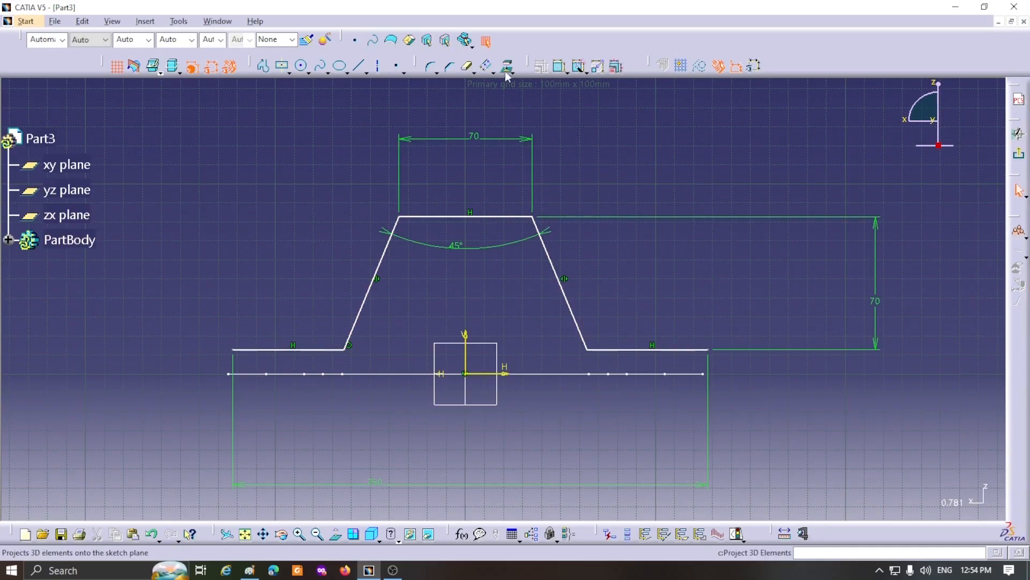
Step: Round the bend between the right slanted side and the right flange with a 15 mm radius
{"action": "left_click", "coordinate": [430, 69]}
{"action": "left_click", "coordinate": [589, 340]}
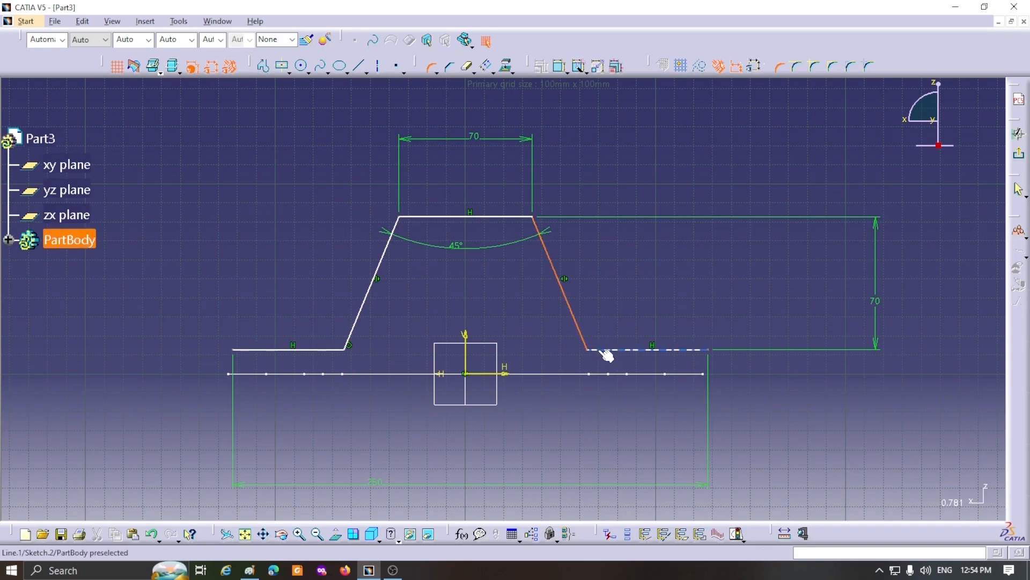
{"action": "left_click", "coordinate": [604, 350]}
{"action": "left_click", "coordinate": [593, 348]}
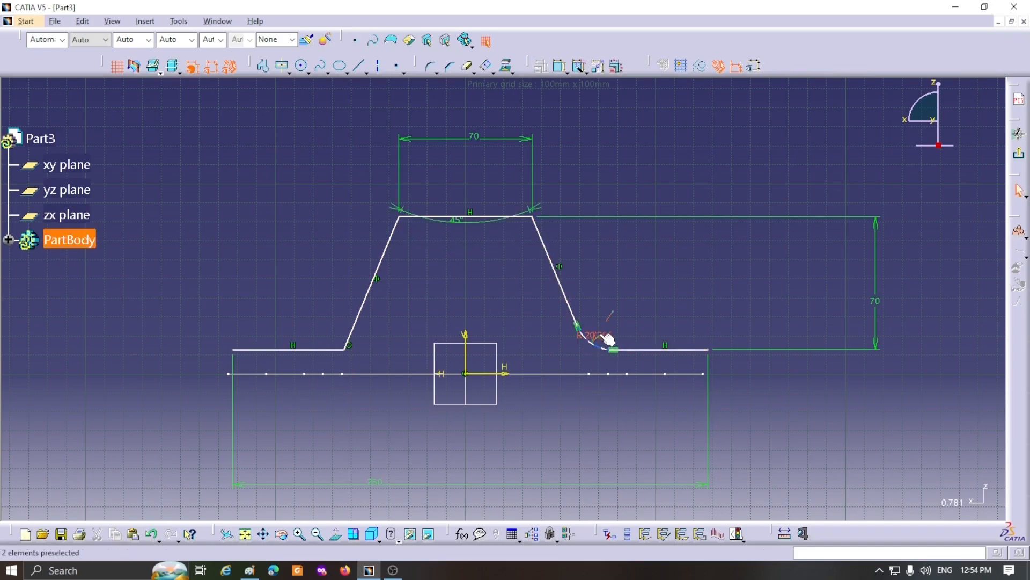
{"action": "double_click", "coordinate": [601, 335]}
{"action": "type", "text": "15mm"}
{"action": "key", "text": "Return"}
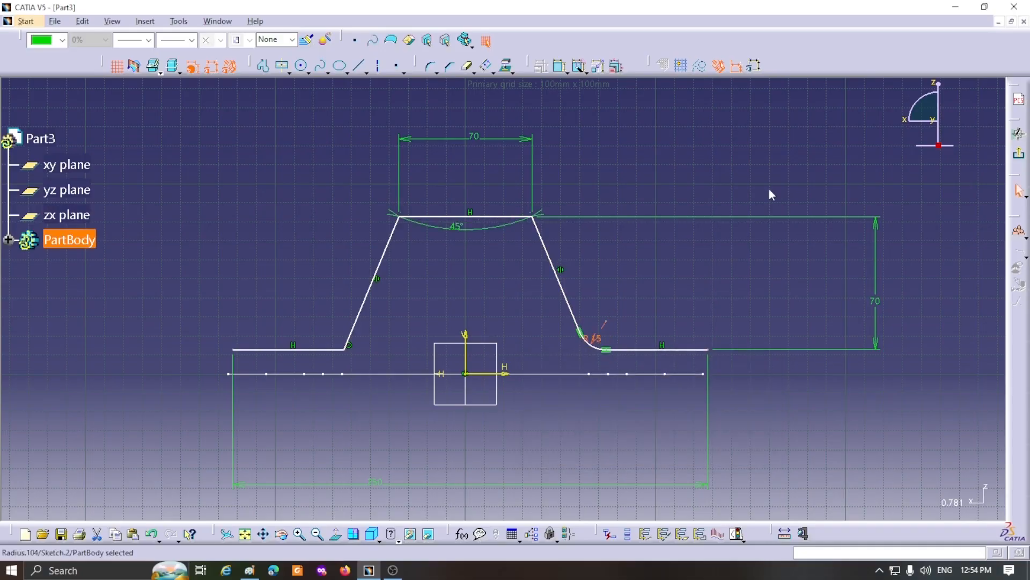
Step: Round the corner between the profile's top line and the right slanted side with a 12 mm radius
{"action": "left_click", "coordinate": [558, 67]}
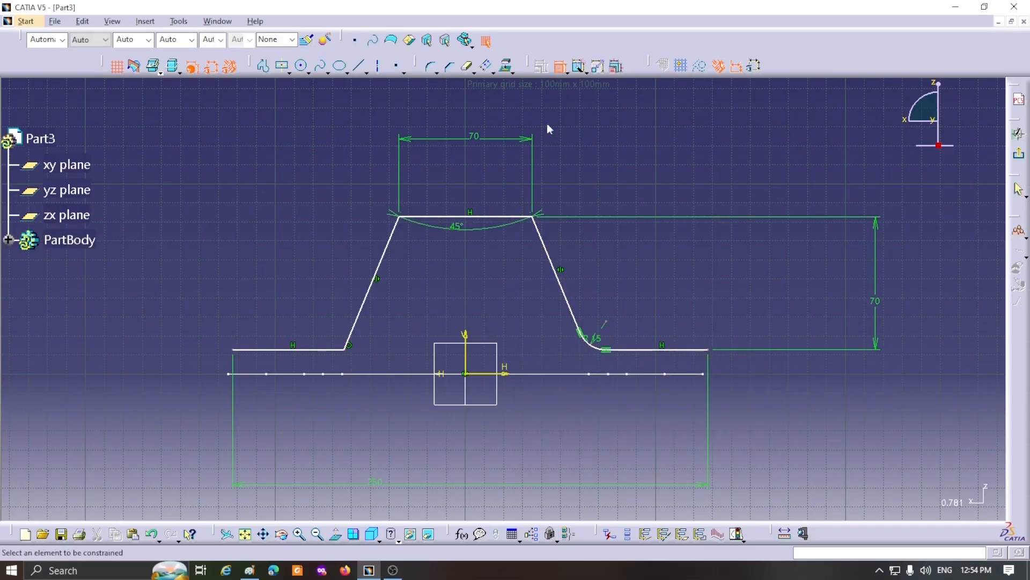
{"action": "left_click", "coordinate": [431, 65]}
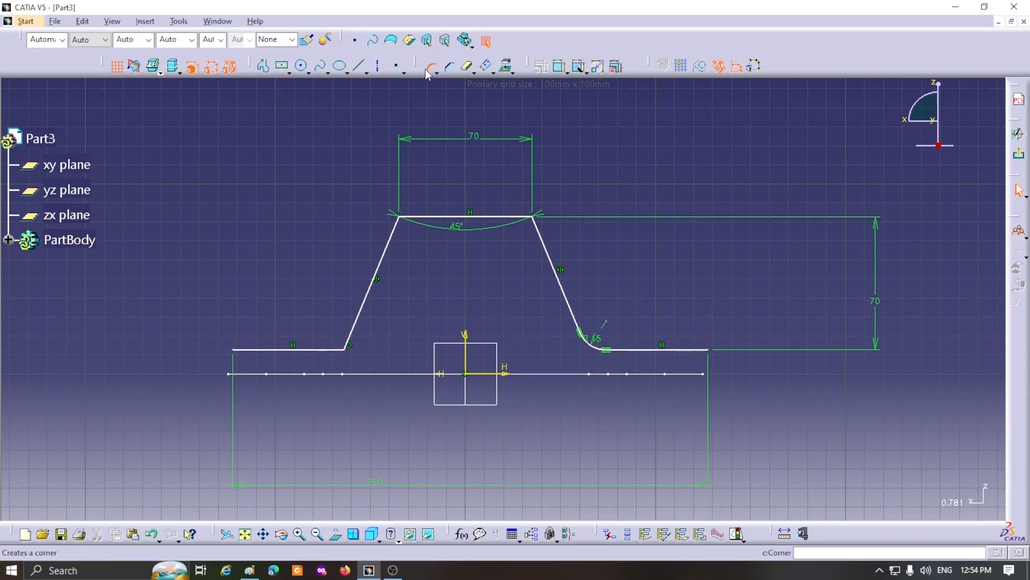
{"action": "left_click", "coordinate": [523, 217]}
{"action": "left_click", "coordinate": [539, 230]}
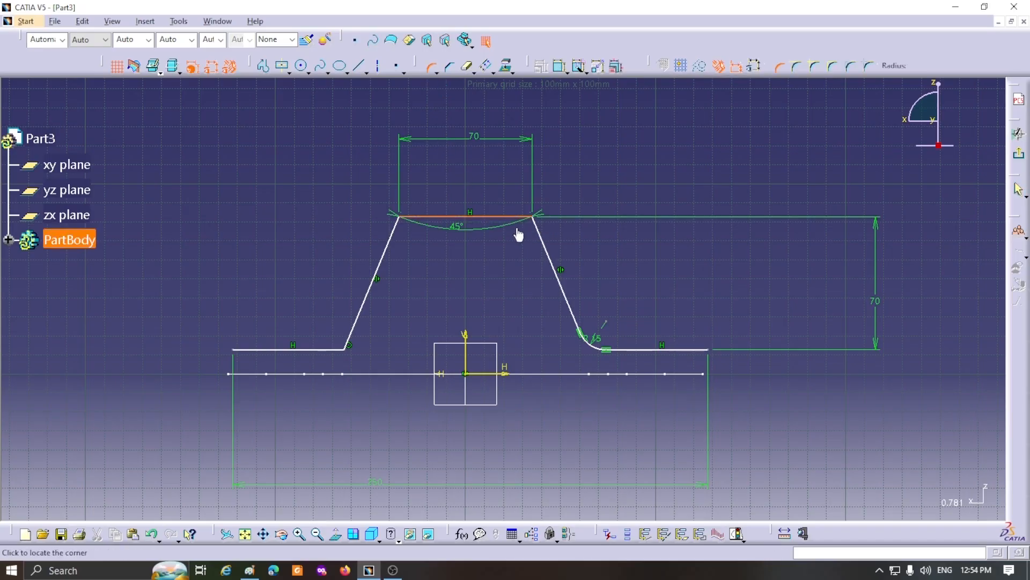
{"action": "left_click", "coordinate": [527, 232]}
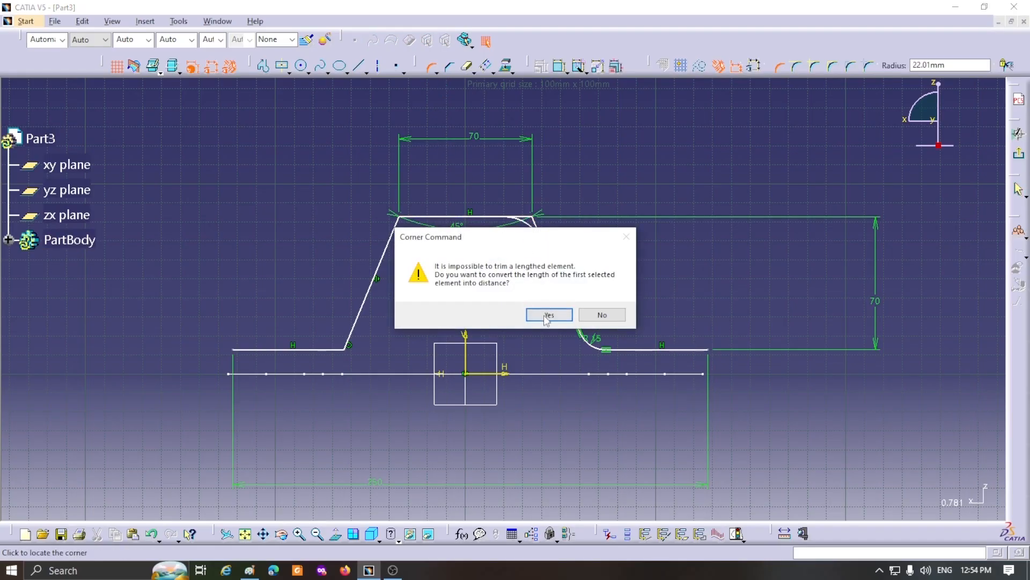
{"action": "left_click", "coordinate": [543, 313]}
{"action": "double_click", "coordinate": [526, 238]}
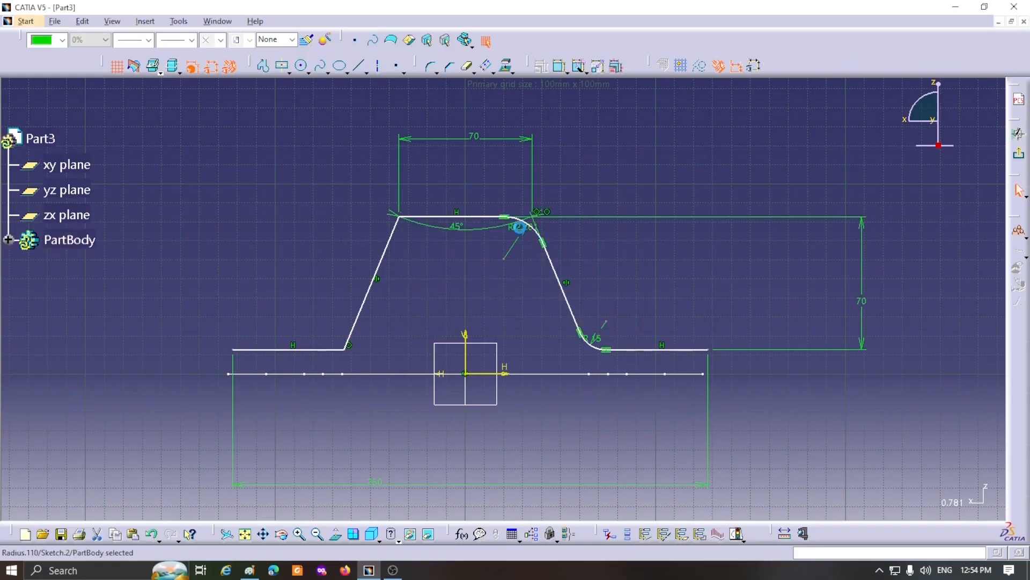
{"action": "type", "text": "12"}
{"action": "key", "text": "Return"}
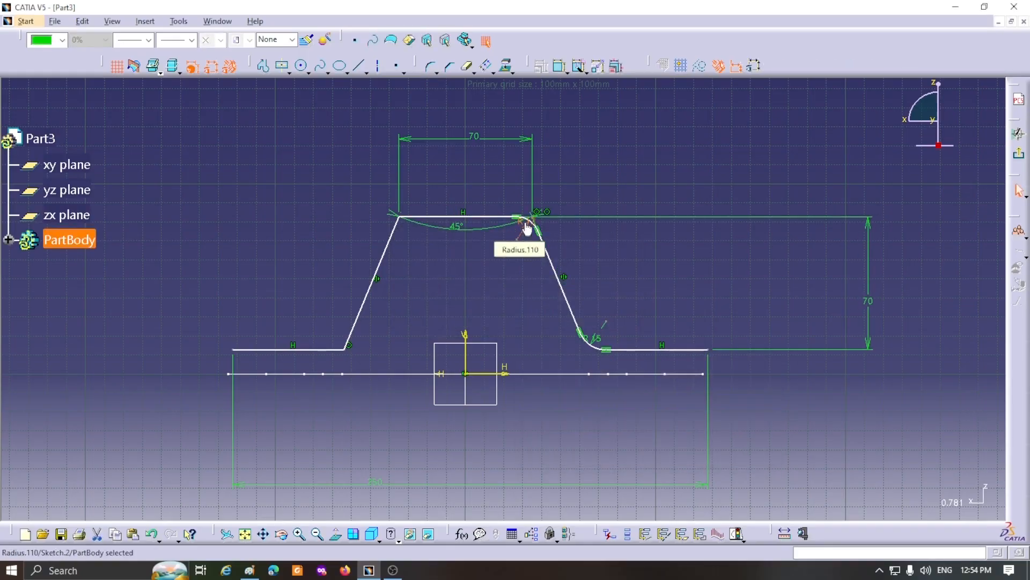
Step: Mirror the two corner arcs on the right side of the profile about the vertical axis
{"action": "left_click", "coordinate": [524, 239]}
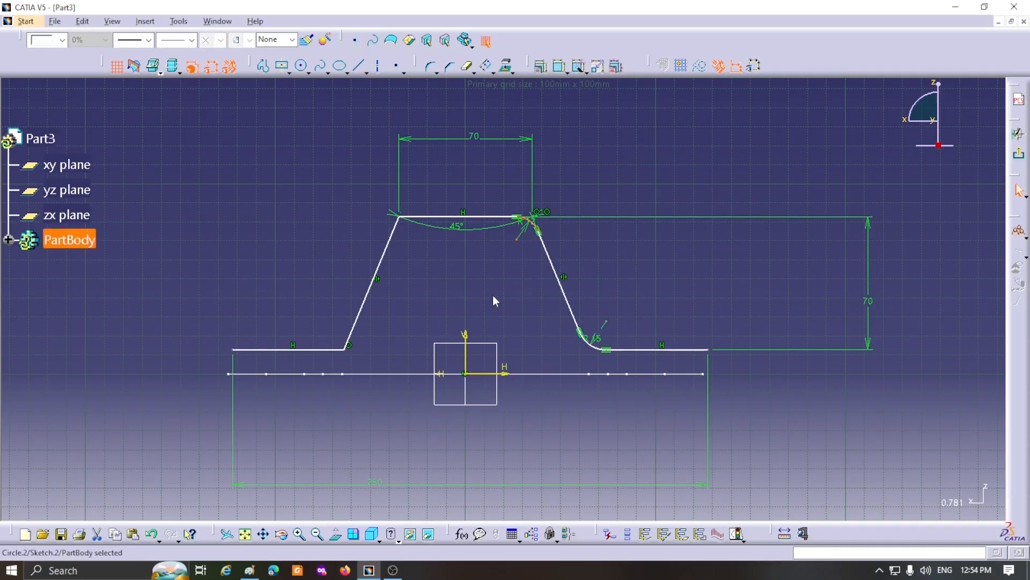
{"action": "left_click", "coordinate": [604, 350], "text": "ctrl"}
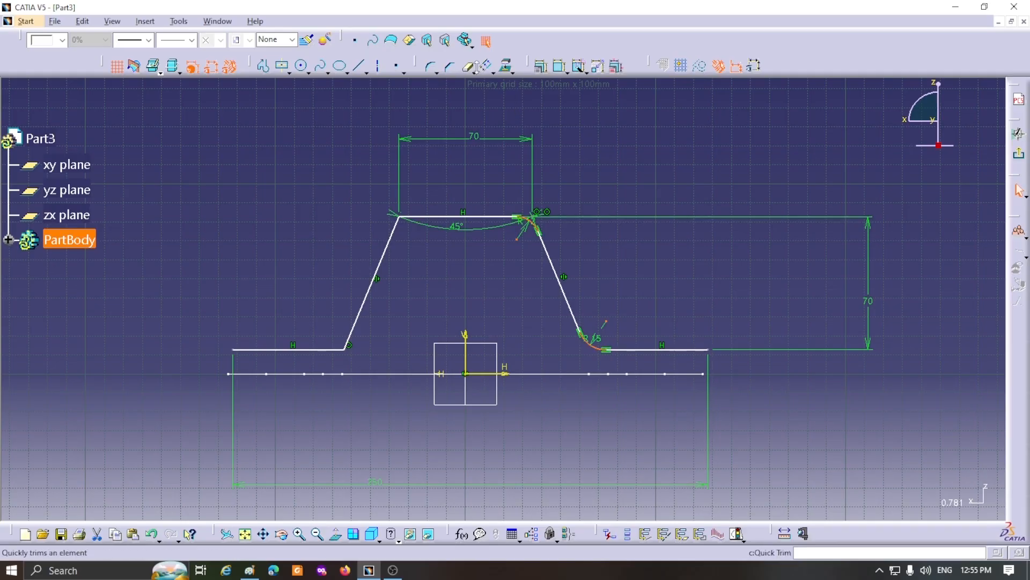
{"action": "left_click", "coordinate": [492, 71]}
{"action": "left_click", "coordinate": [504, 107]}
{"action": "left_click", "coordinate": [467, 357]}
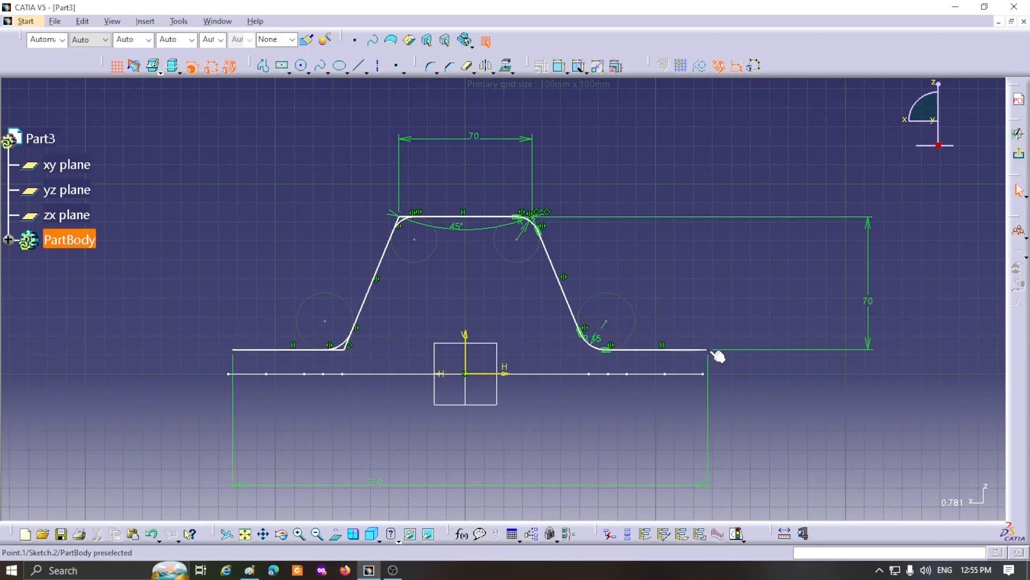
Step: Trim away the sharp line ends beyond the two mirrored arcs on the profile's left side
{"action": "middle_click_drag", "start_coordinate": [341, 245], "coordinate": [338, 180]}
{"action": "middle_click_drag", "start_coordinate": [352, 237], "coordinate": [537, 306]}
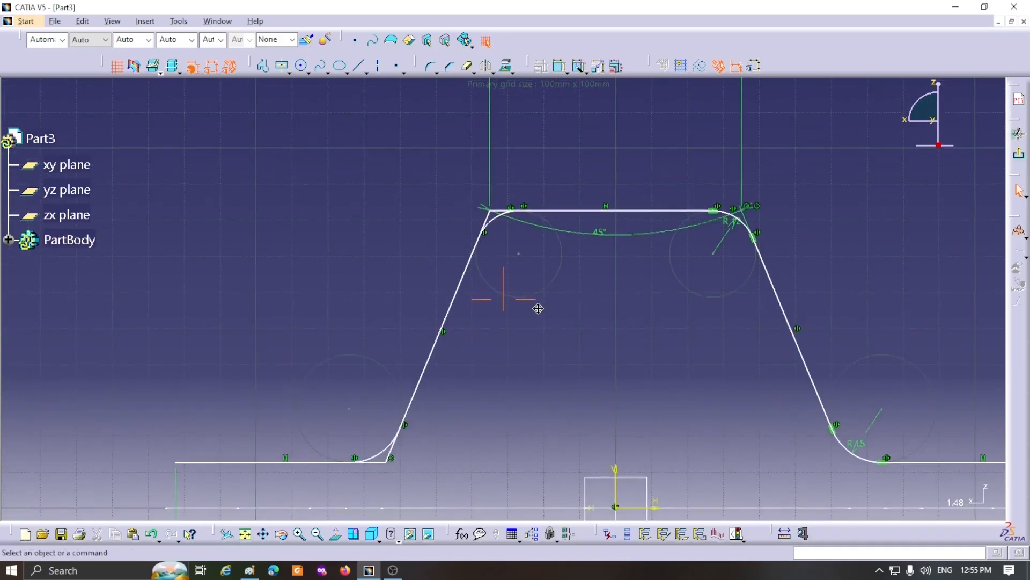
{"action": "left_click", "coordinate": [468, 68]}
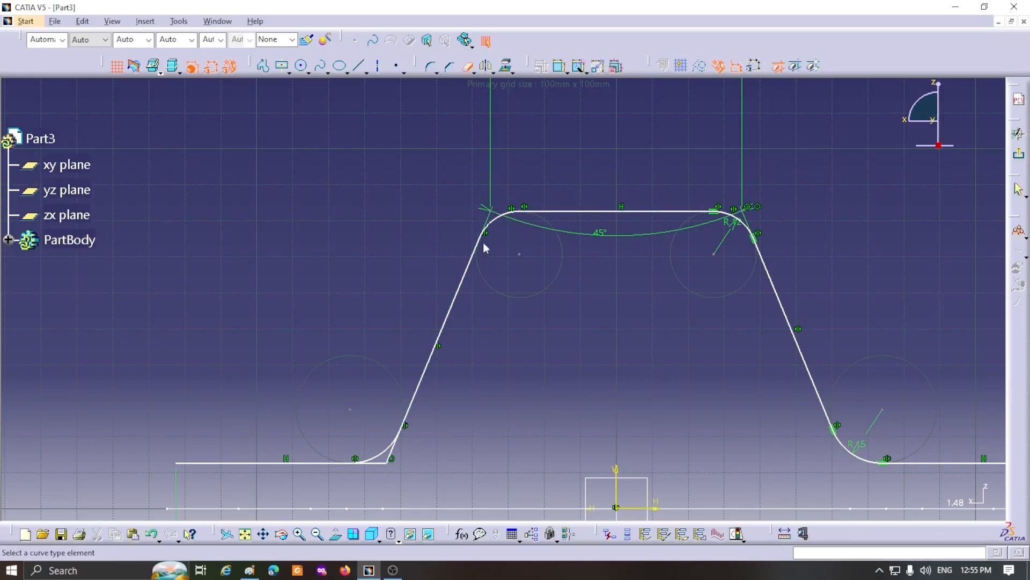
{"action": "left_click", "coordinate": [399, 457]}
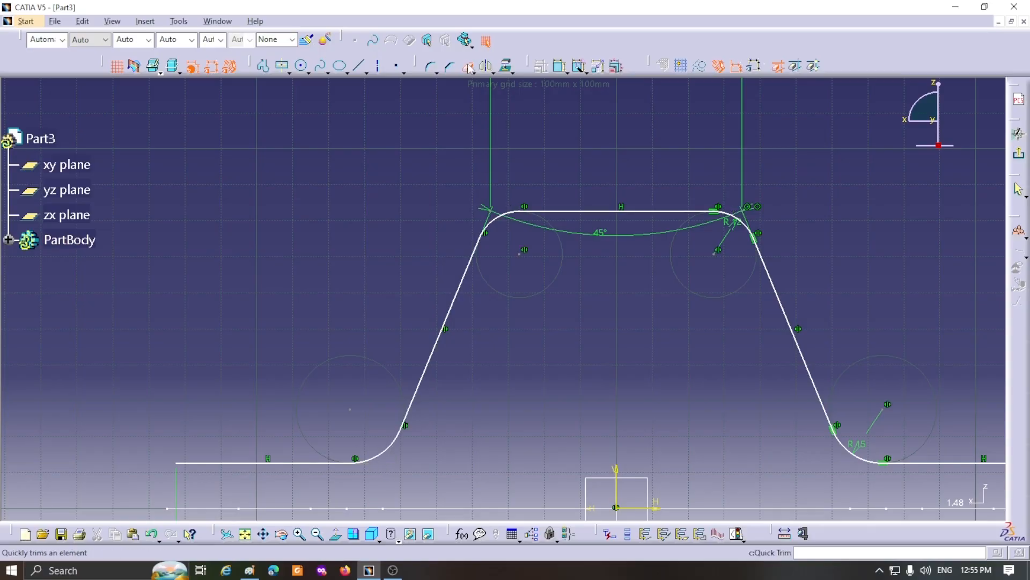
Step: Make the upper-left arc tangent to the profile's top line and to the left slanted side
{"action": "left_click", "coordinate": [549, 212]}
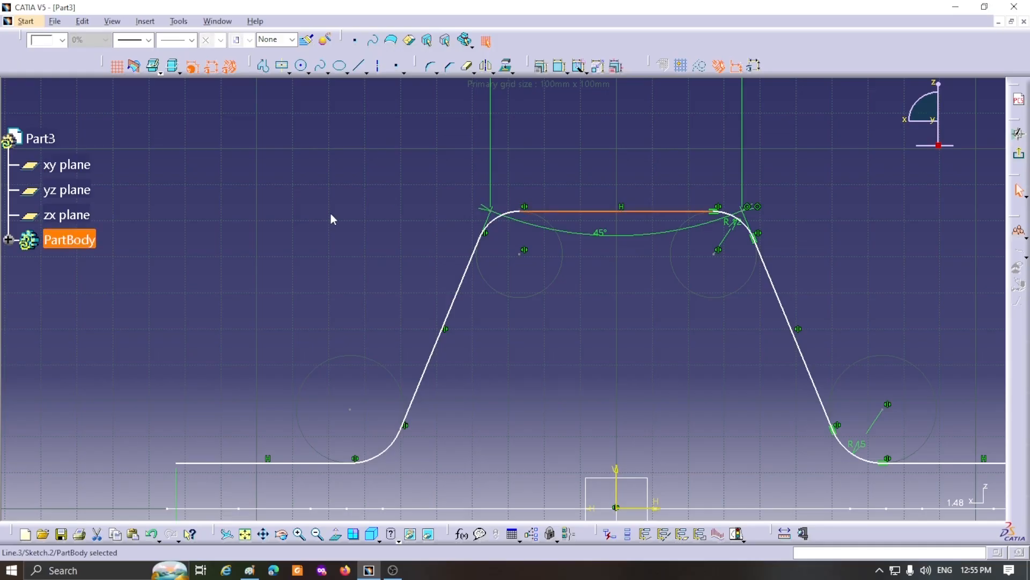
{"action": "left_click", "coordinate": [500, 217], "text": "ctrl"}
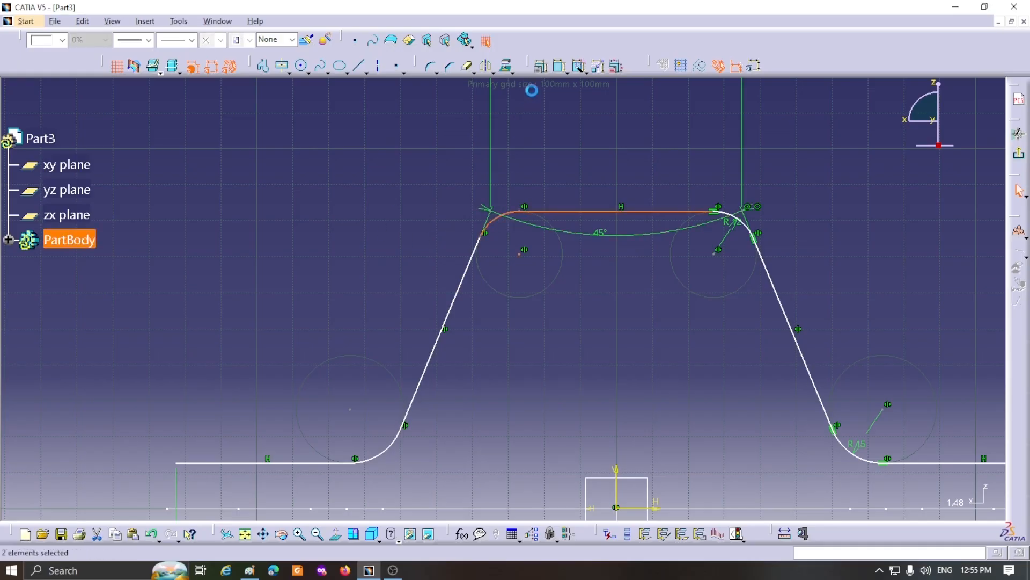
{"action": "left_click", "coordinate": [560, 67]}
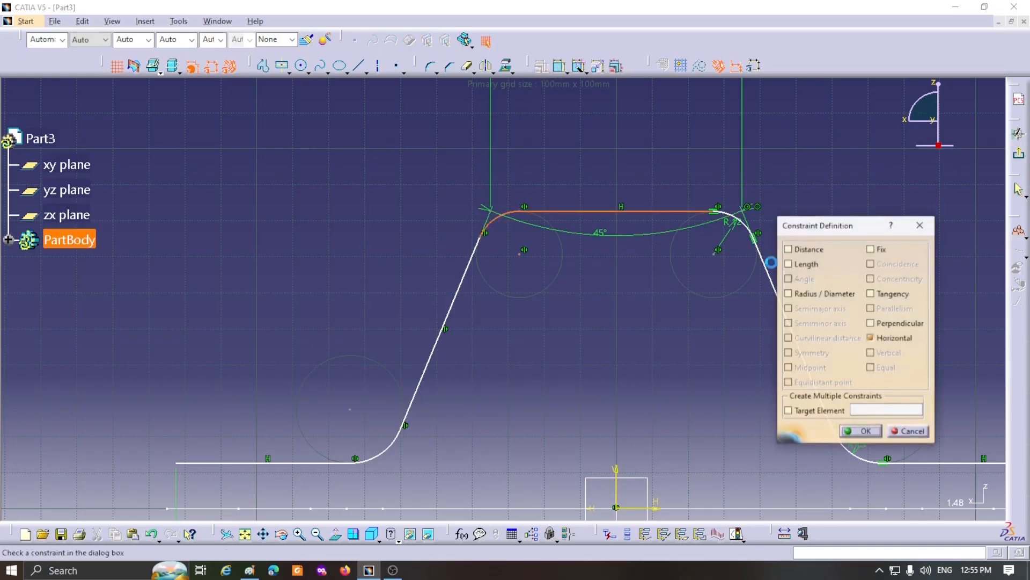
{"action": "left_click", "coordinate": [861, 431]}
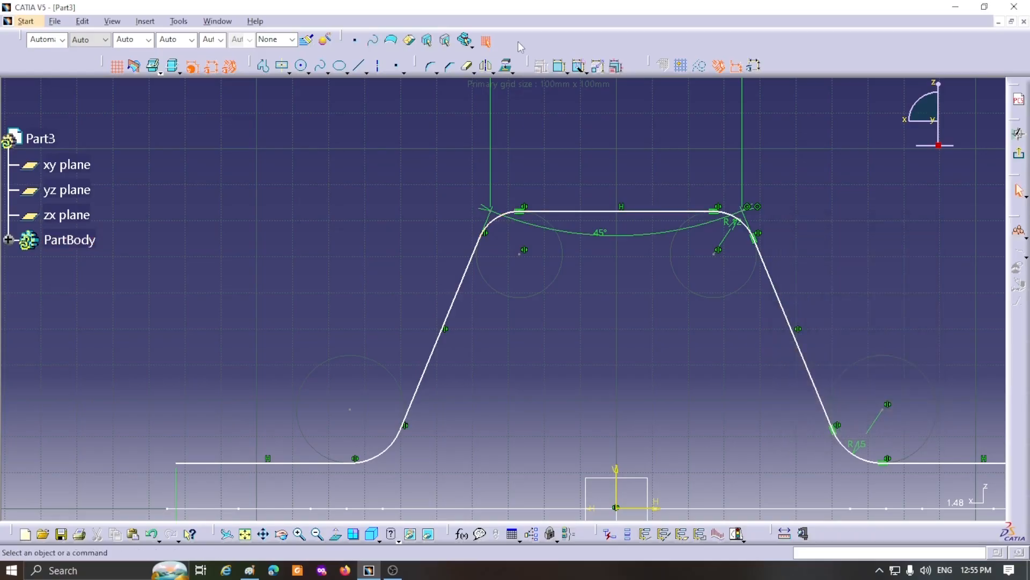
{"action": "left_click", "coordinate": [491, 225]}
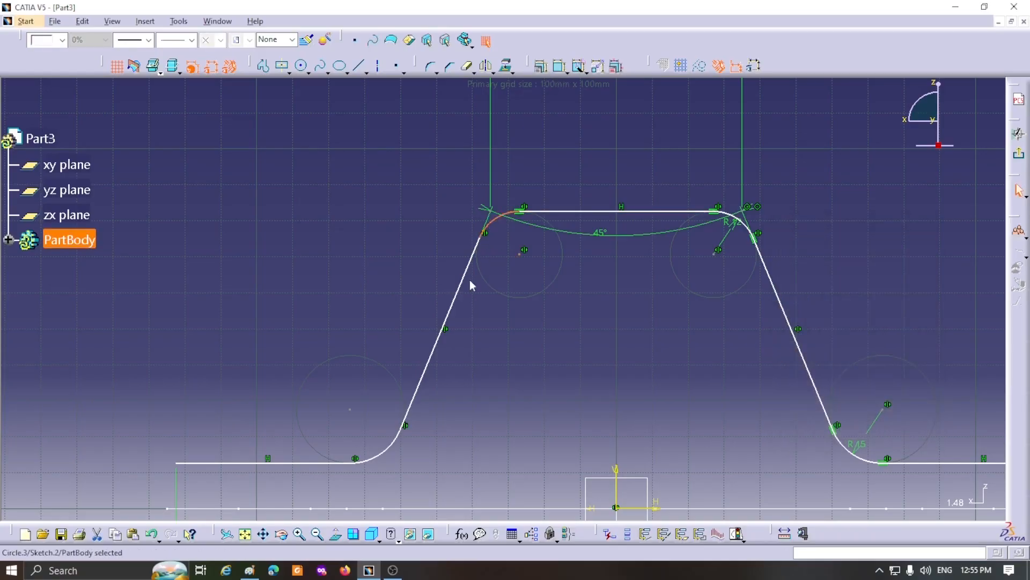
{"action": "left_click", "coordinate": [475, 261], "text": "ctrl"}
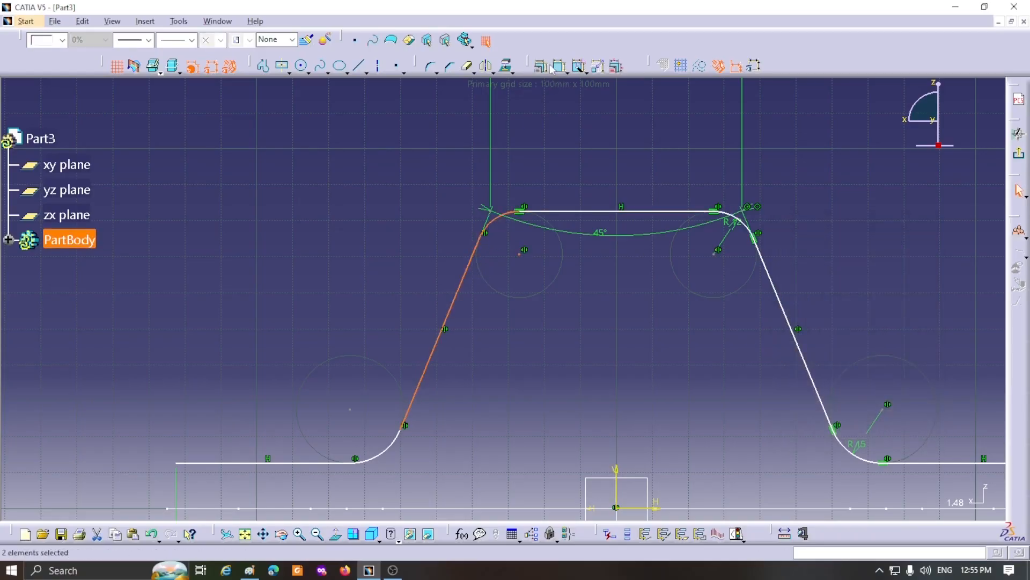
{"action": "left_click", "coordinate": [559, 67]}
{"action": "left_click", "coordinate": [870, 293]}
{"action": "left_click", "coordinate": [865, 432]}
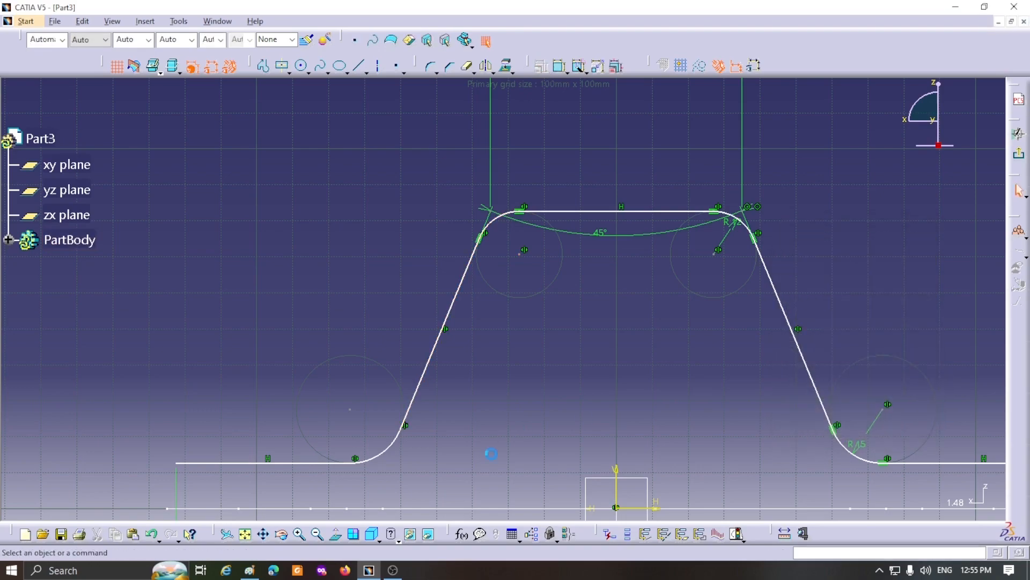
Step: Make the lower-left arc tangent to the left slanted side and to the left flange line
{"action": "left_click", "coordinate": [398, 442]}
{"action": "left_click", "coordinate": [419, 408], "text": "ctrl"}
{"action": "left_click", "coordinate": [543, 67]}
{"action": "left_click", "coordinate": [871, 293]}
{"action": "left_click", "coordinate": [862, 431]}
{"action": "left_click", "coordinate": [379, 449]}
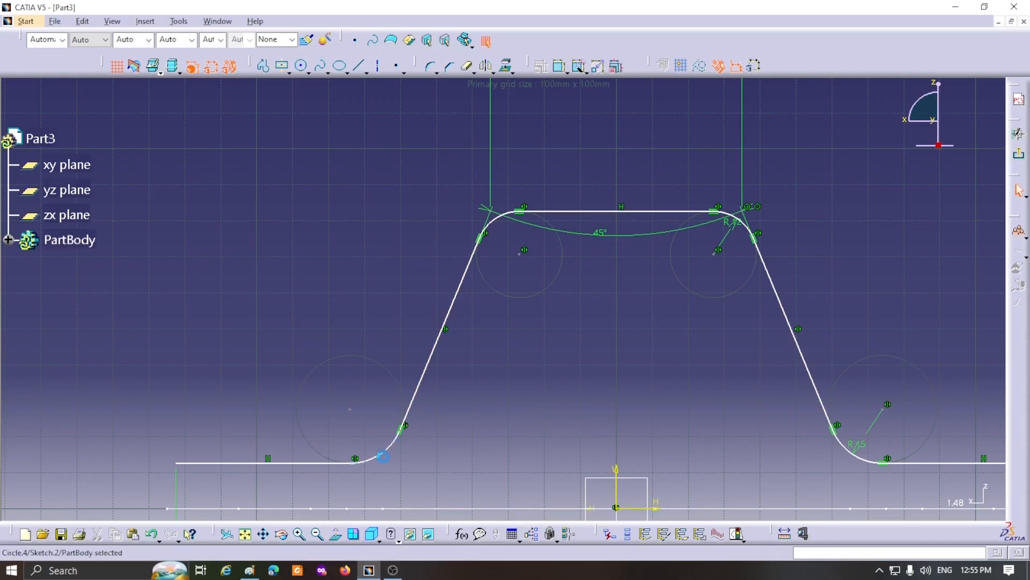
{"action": "left_click", "coordinate": [343, 462], "text": "ctrl"}
{"action": "left_click", "coordinate": [541, 66]}
{"action": "left_click", "coordinate": [890, 294]}
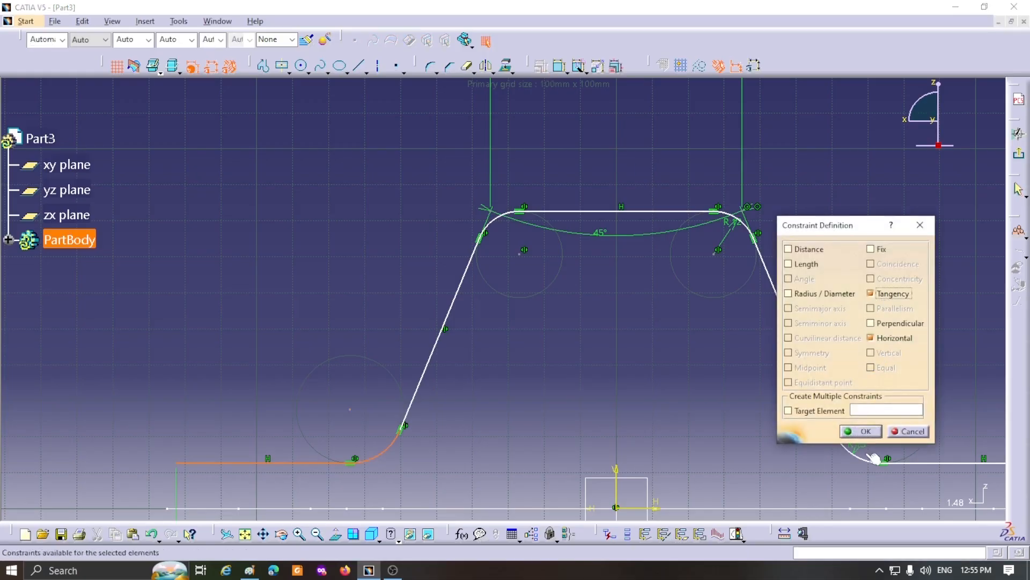
{"action": "left_click", "coordinate": [862, 431]}
Step: Move the 45° angle dimension lower between the slanted sides and the 70 mm length dimension closer to the top line
{"action": "mouse_move", "coordinate": [714, 405]}
{"action": "middle_mouse_down"}
{"action": "mouse_move", "coordinate": [714, 433]}
{"action": "mouse_move", "coordinate": [692, 447]}
{"action": "mouse_move", "coordinate": [687, 416]}
{"action": "middle_mouse_up"}
{"action": "left_click", "coordinate": [714, 405]}
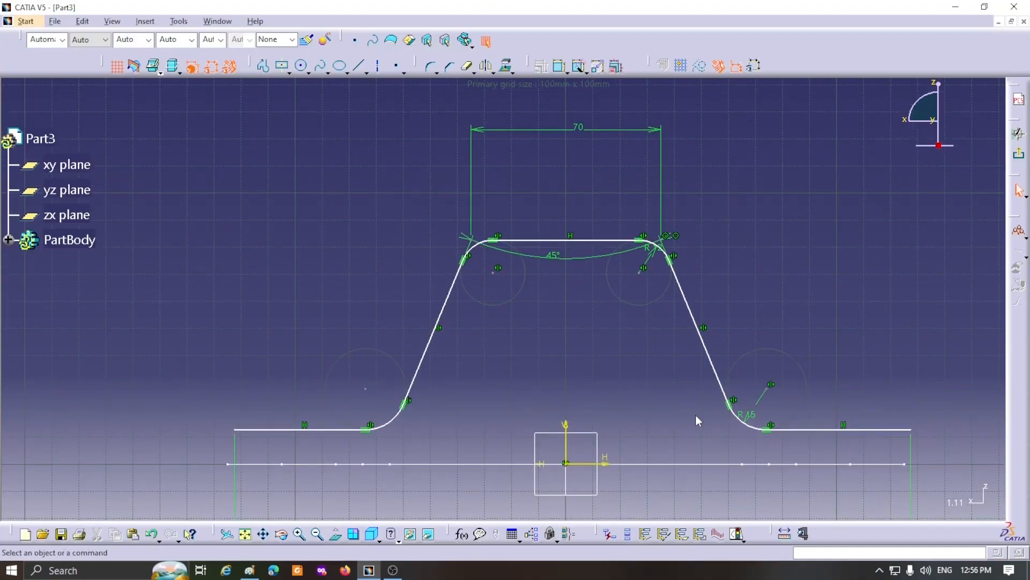
{"action": "left_click", "coordinate": [474, 240]}
{"action": "left_click_drag", "start_coordinate": [474, 240], "coordinate": [472, 297]}
{"action": "left_click", "coordinate": [799, 255]}
{"action": "left_click_drag", "start_coordinate": [651, 136], "coordinate": [649, 208]}
{"action": "left_click", "coordinate": [780, 237]}
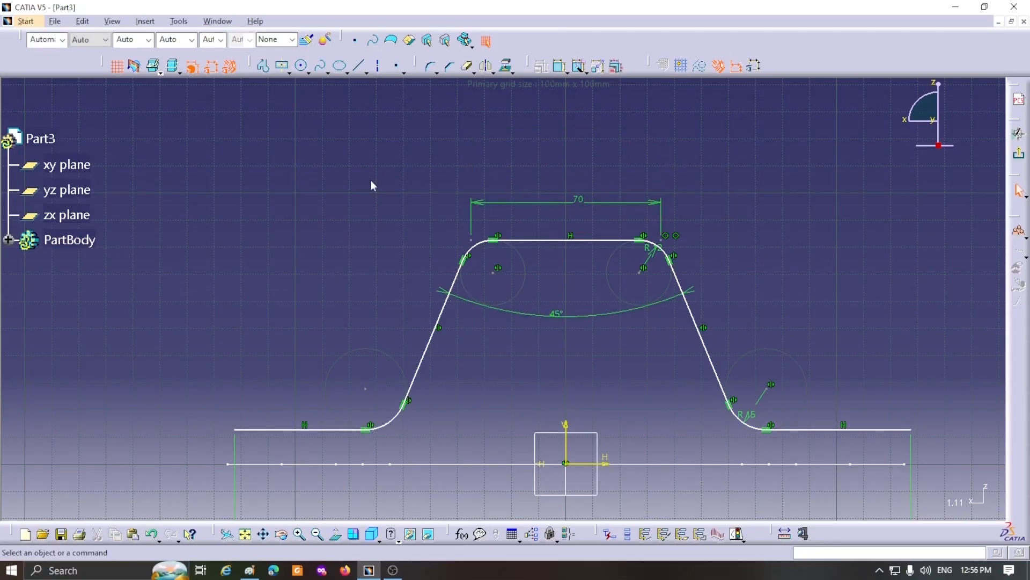
Step: Offset the whole hat-shaped profile chain 7 mm to its upper, outer side
{"action": "left_click_drag", "start_coordinate": [207, 163], "coordinate": [938, 451]}
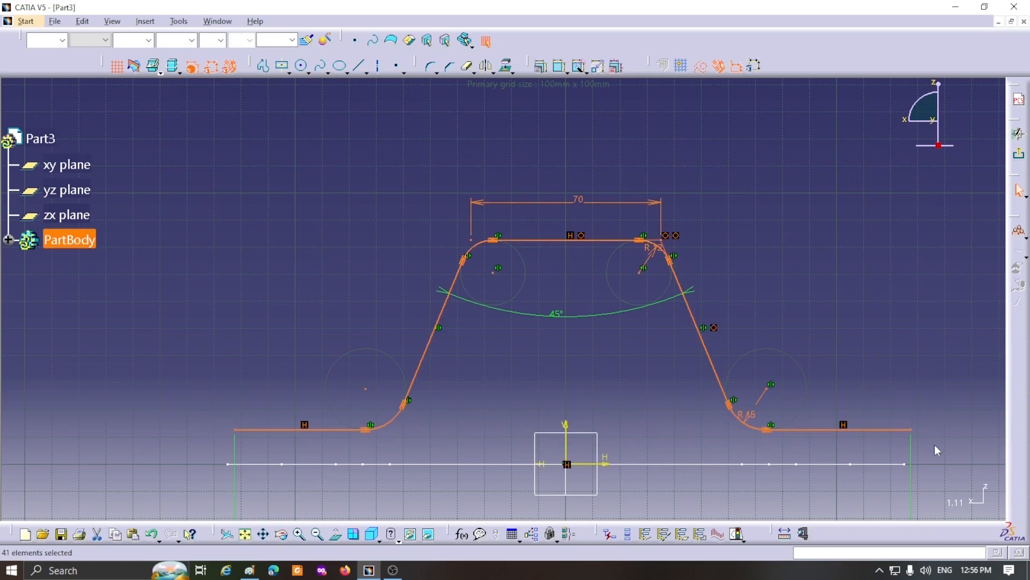
{"action": "left_click", "coordinate": [497, 76]}
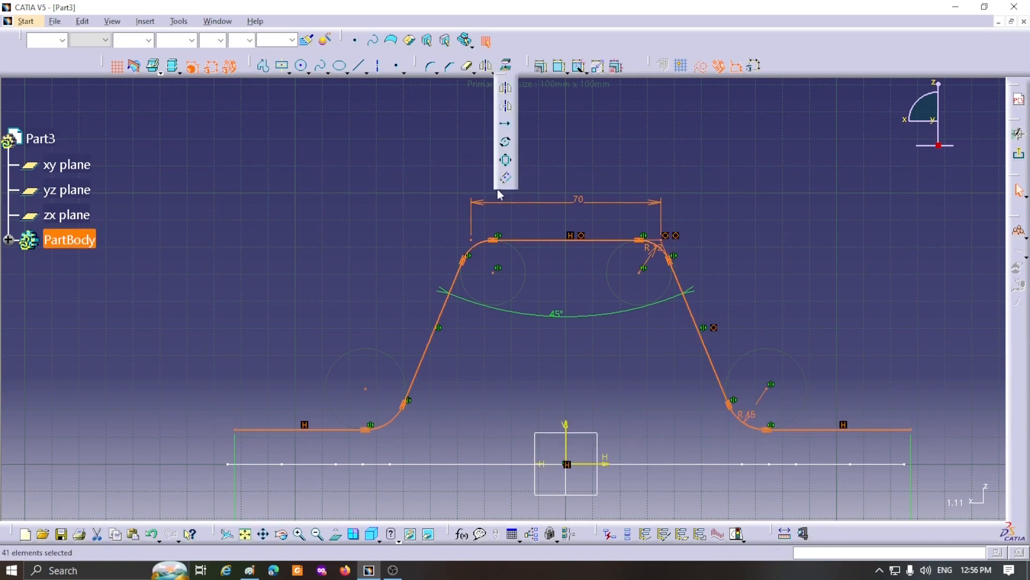
{"action": "left_click", "coordinate": [506, 182]}
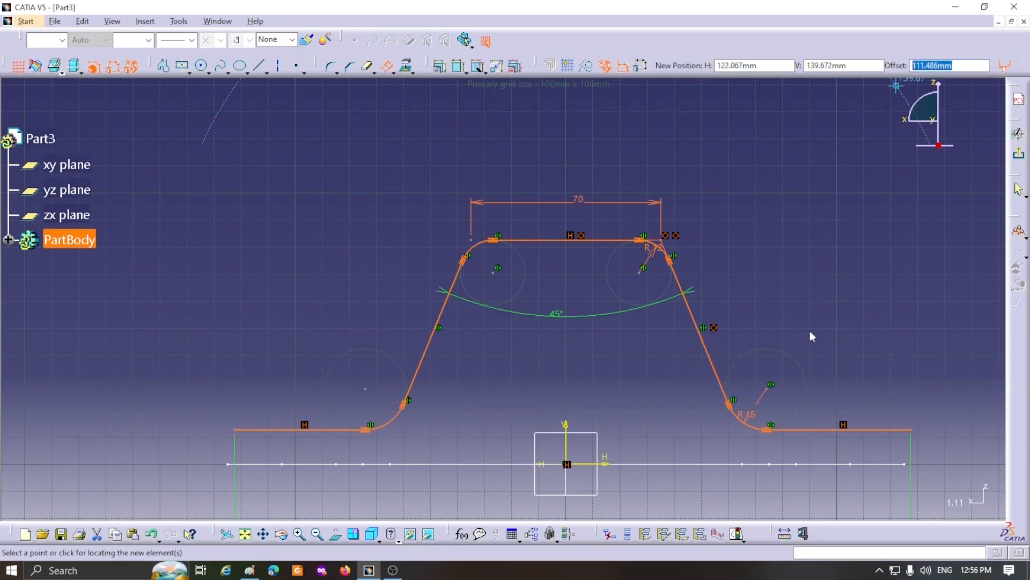
{"action": "left_click", "coordinate": [815, 360]}
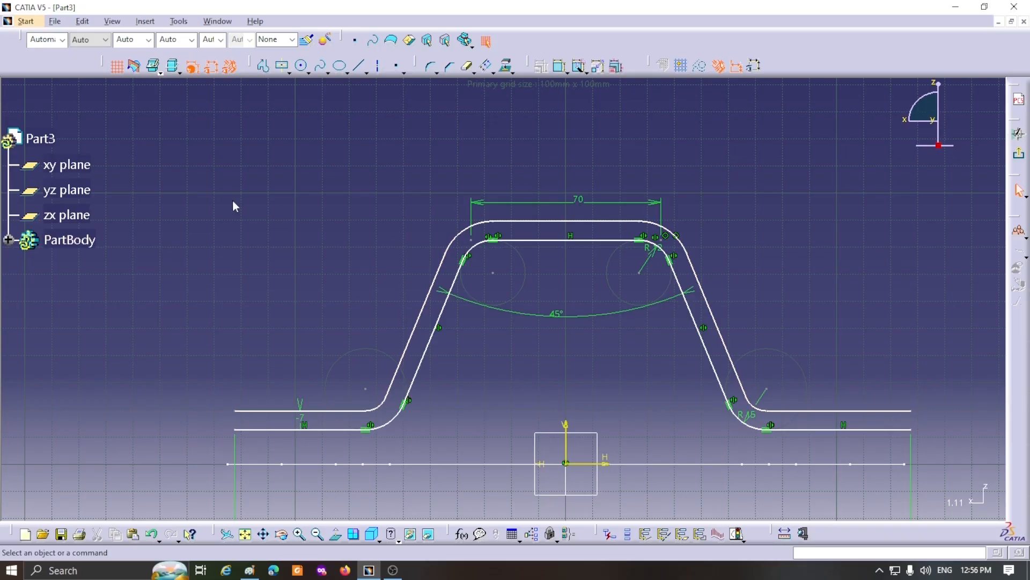
Step: Close both flange ends with vertical lines joining the original profile to its offset copy
{"action": "left_click", "coordinate": [358, 66]}
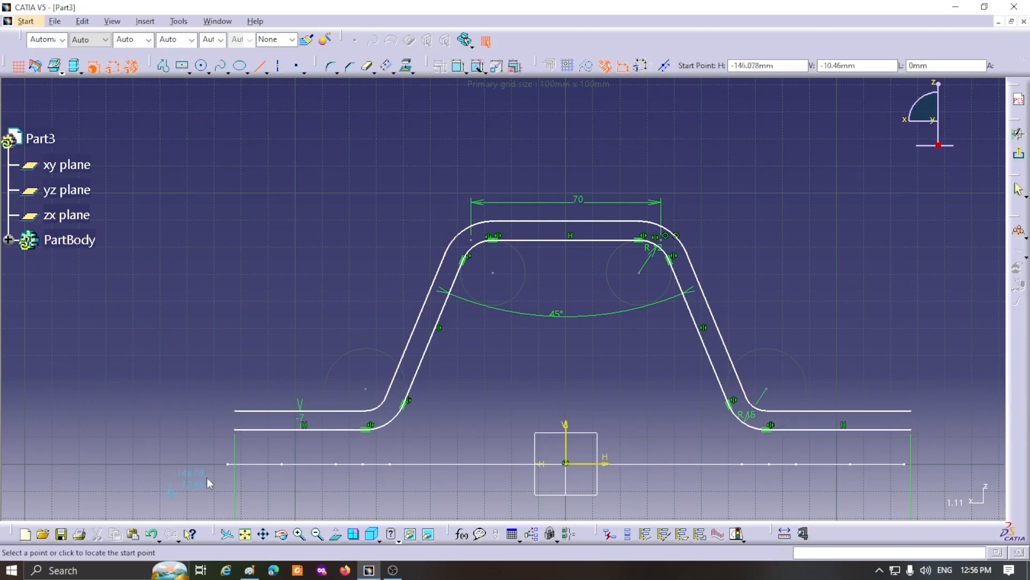
{"action": "left_click", "coordinate": [235, 430]}
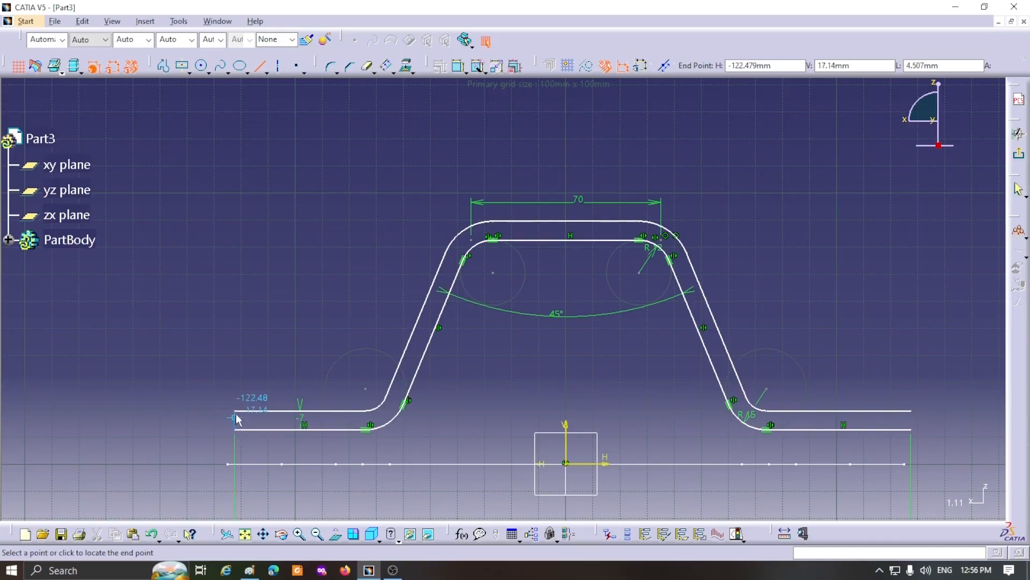
{"action": "left_click", "coordinate": [235, 412]}
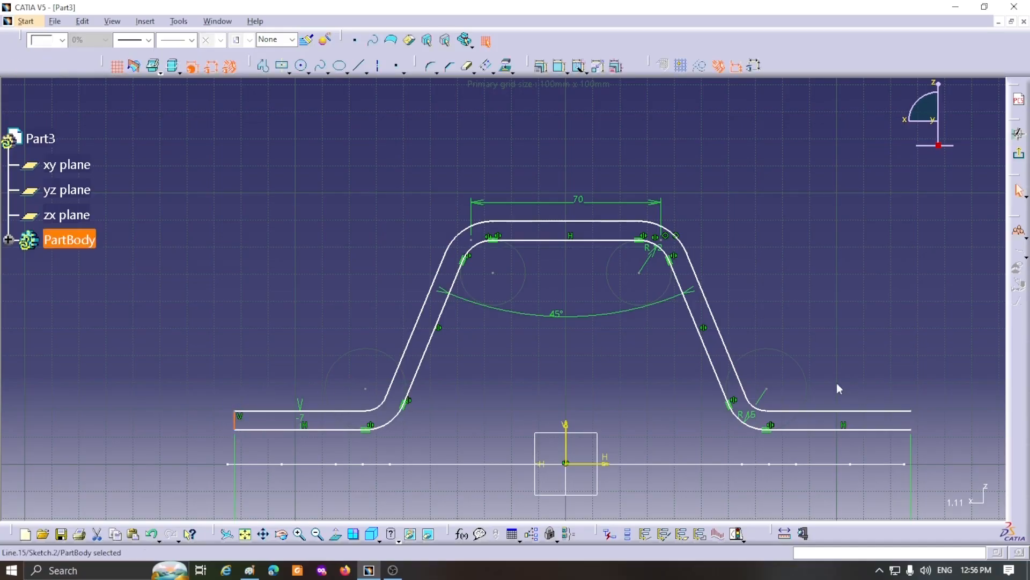
{"action": "left_click", "coordinate": [358, 66]}
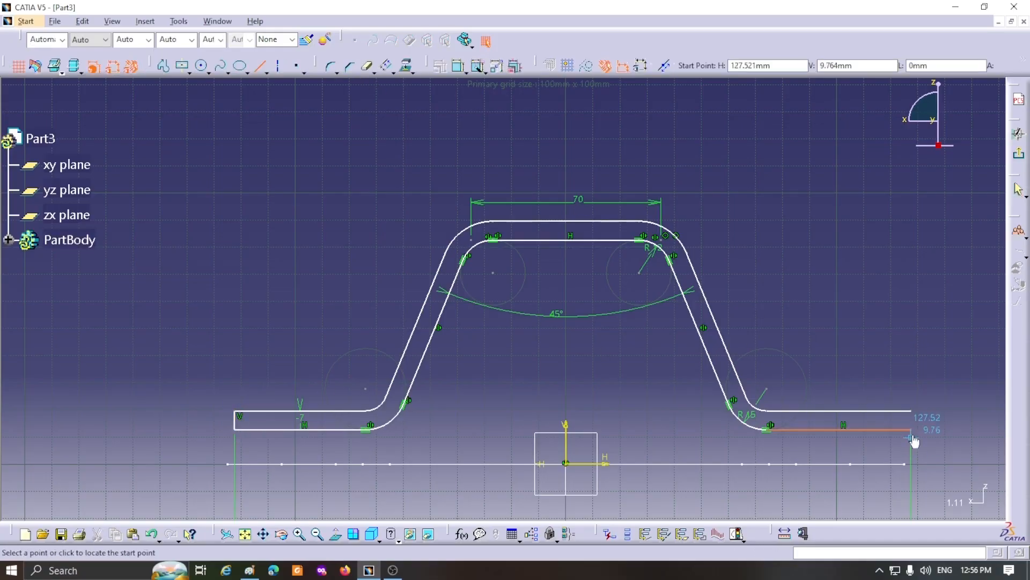
{"action": "left_click", "coordinate": [912, 430]}
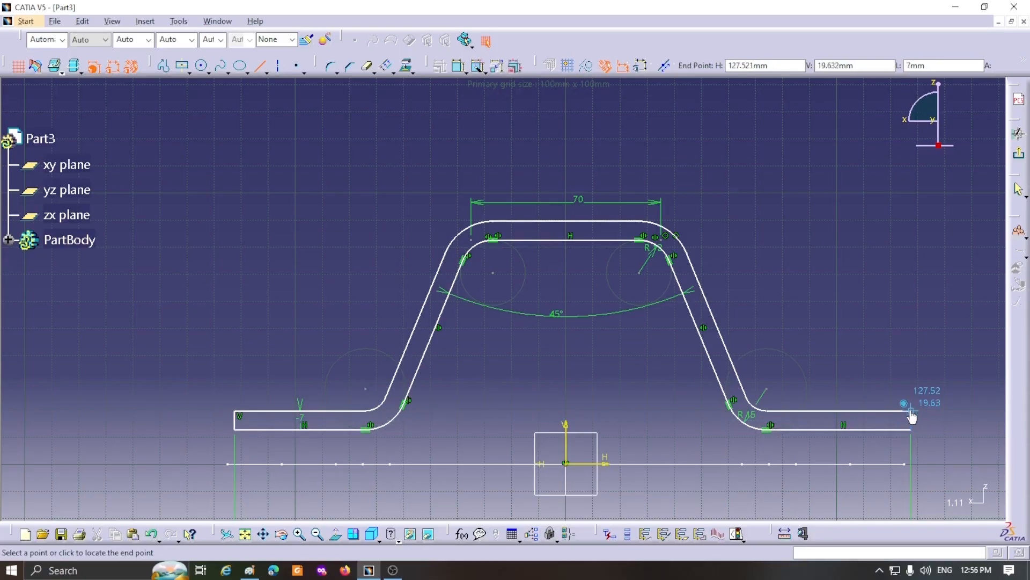
{"action": "left_click", "coordinate": [912, 411]}
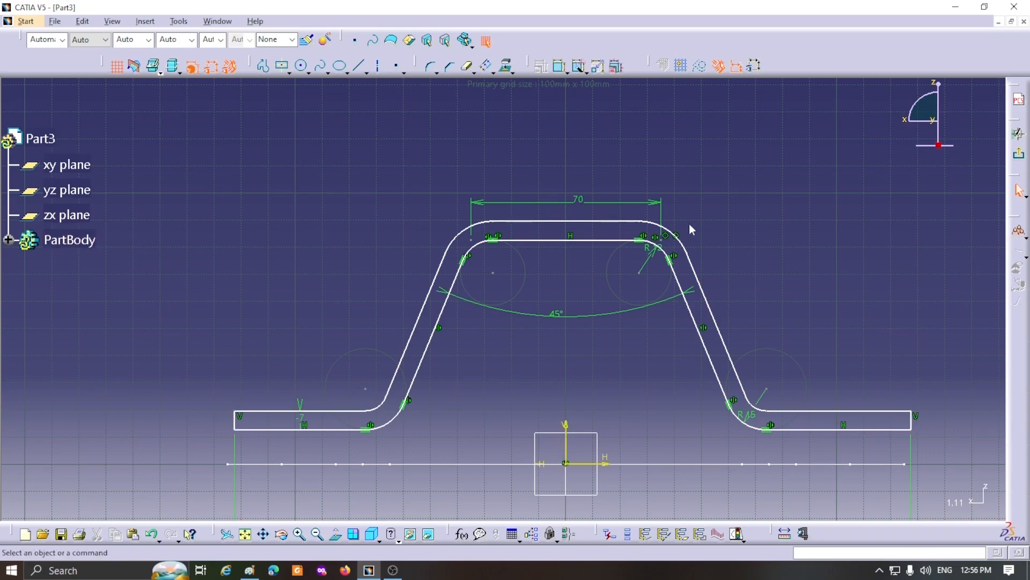
Step: Make the underside line of the right flange coincident with the sketch's horizontal axis
{"action": "left_click", "coordinate": [560, 65]}
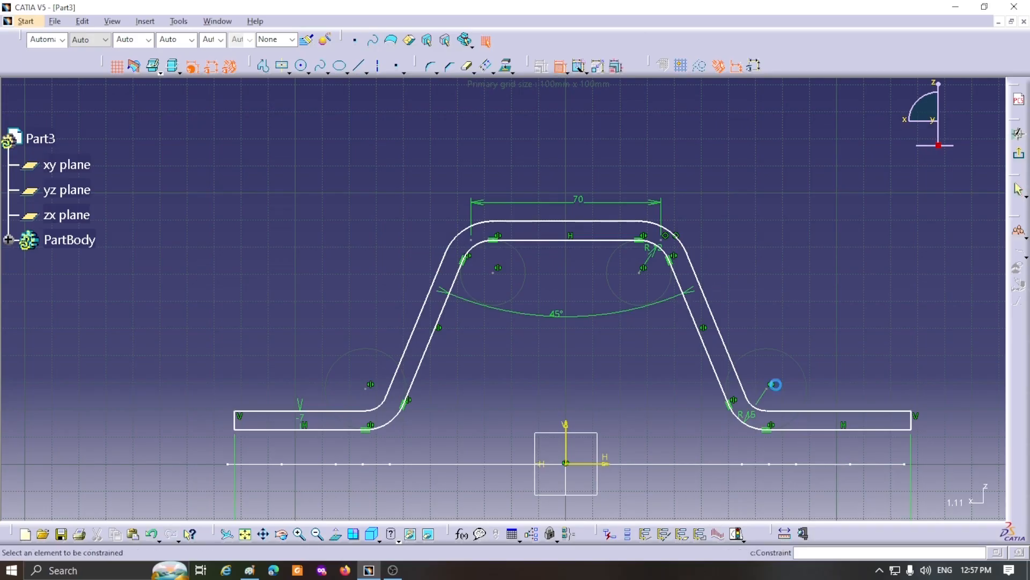
{"action": "left_click", "coordinate": [848, 429]}
{"action": "left_click", "coordinate": [593, 465]}
{"action": "right_click", "coordinate": [867, 361]}
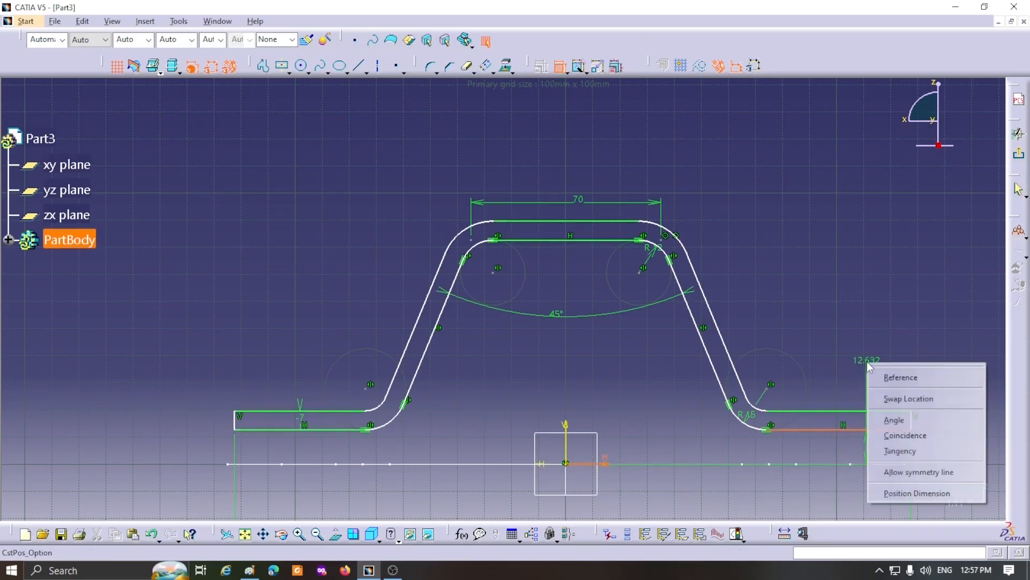
{"action": "left_click", "coordinate": [904, 435]}
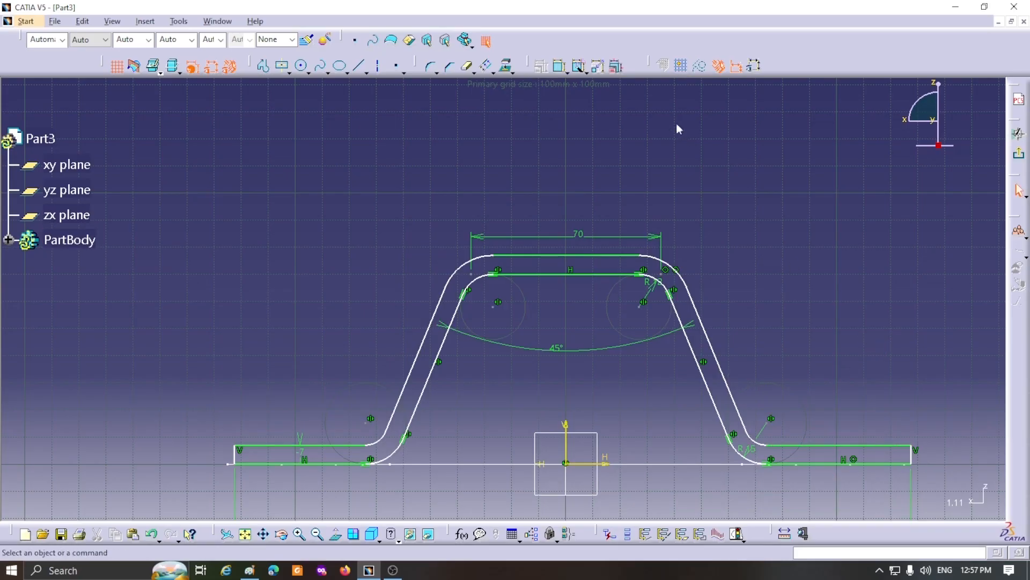
Step: Make the right flange's vertical end line coincident with the end point of the line lying along the horizontal axis
{"action": "left_click", "coordinate": [559, 65]}
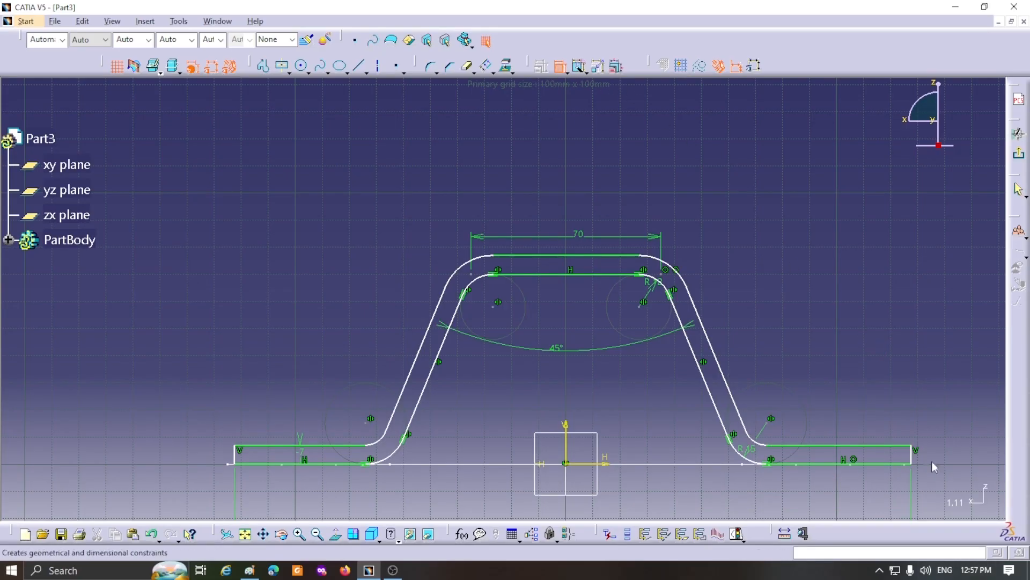
{"action": "left_click", "coordinate": [913, 461]}
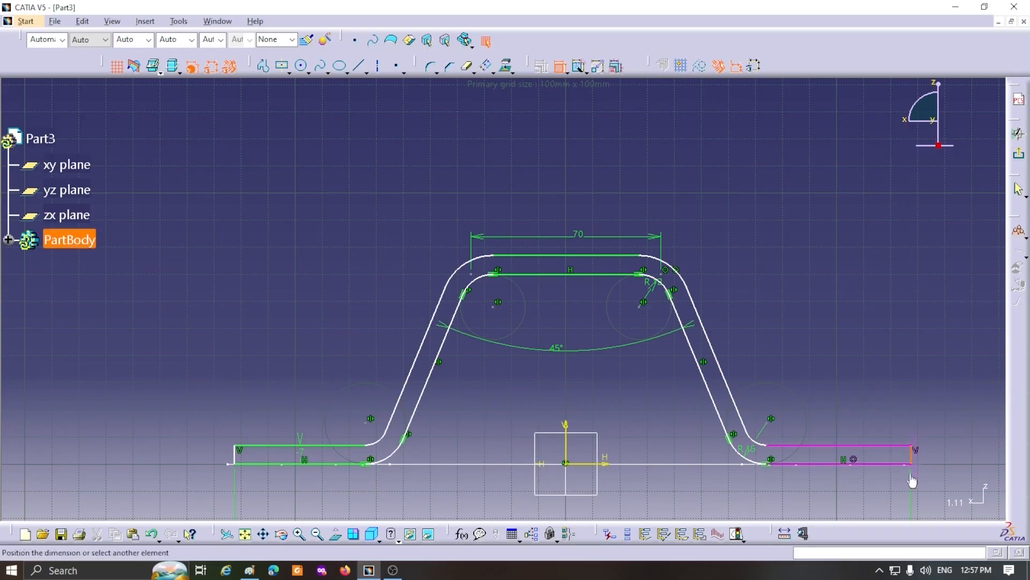
{"action": "right_click", "coordinate": [913, 470]}
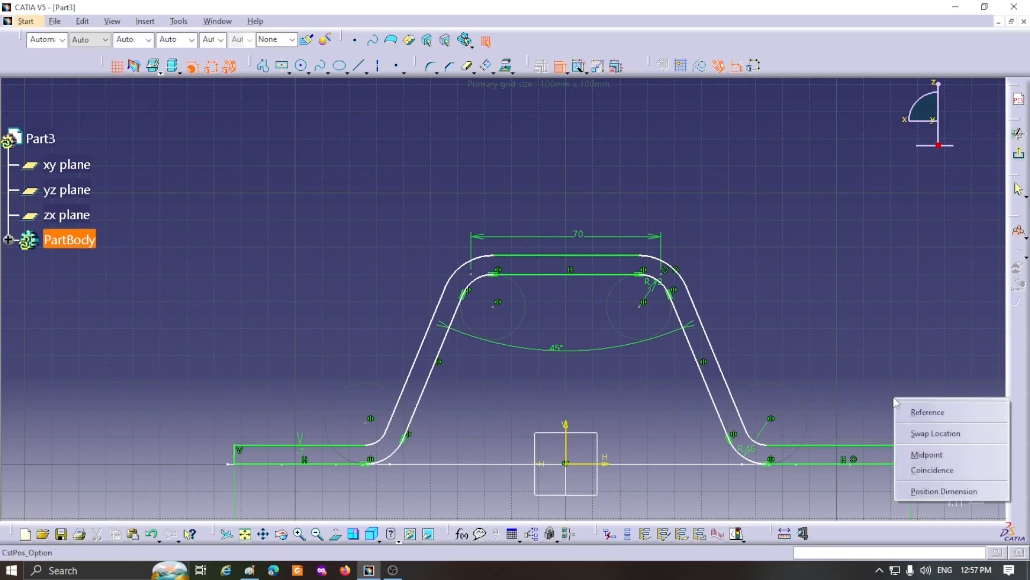
{"action": "left_click", "coordinate": [934, 469]}
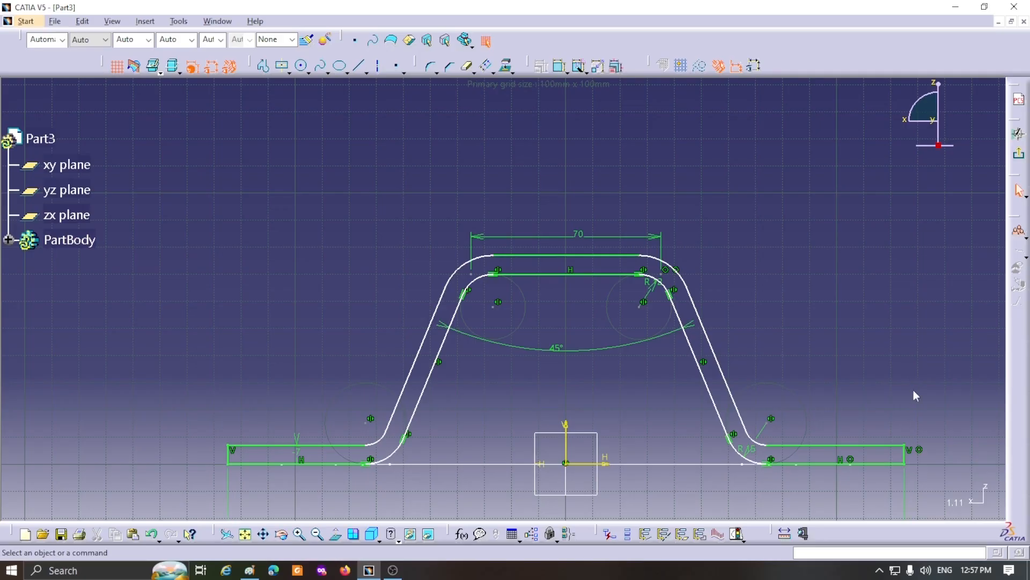
Step: Make the offset profile's upper-left arc tangent to its top line
{"action": "left_click", "coordinate": [472, 268]}
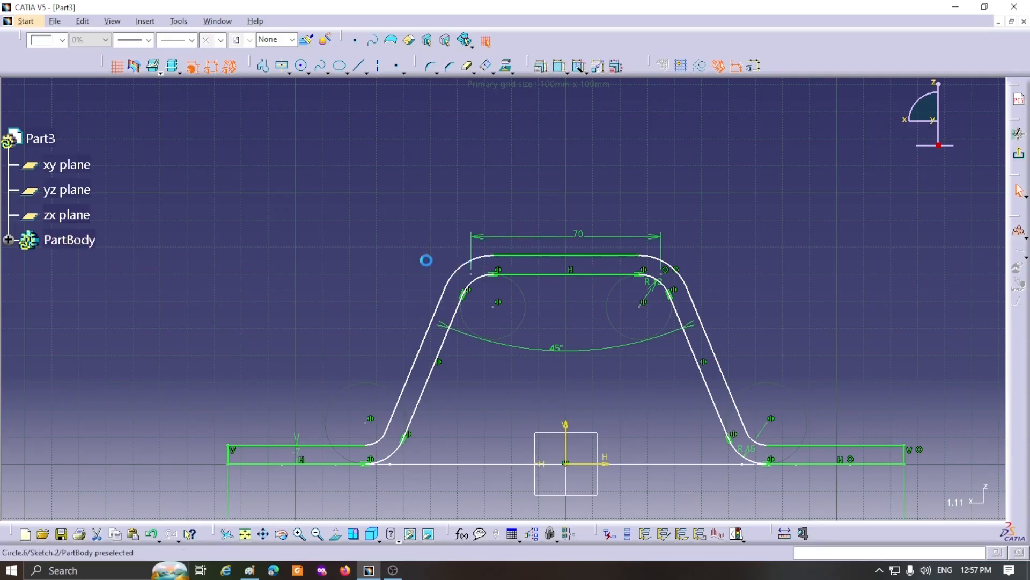
{"action": "left_click", "coordinate": [520, 258], "text": "ctrl"}
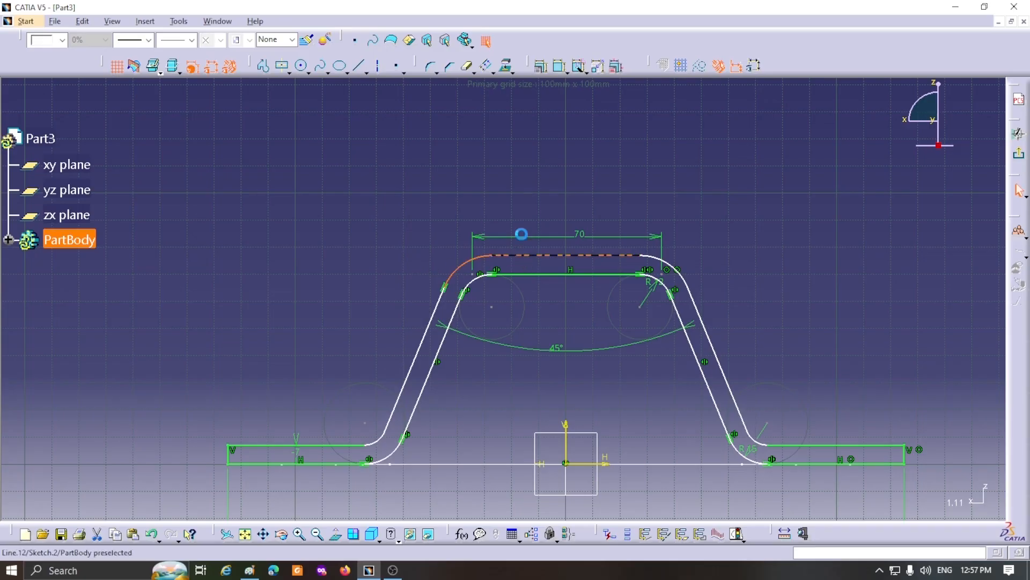
{"action": "left_click", "coordinate": [541, 66]}
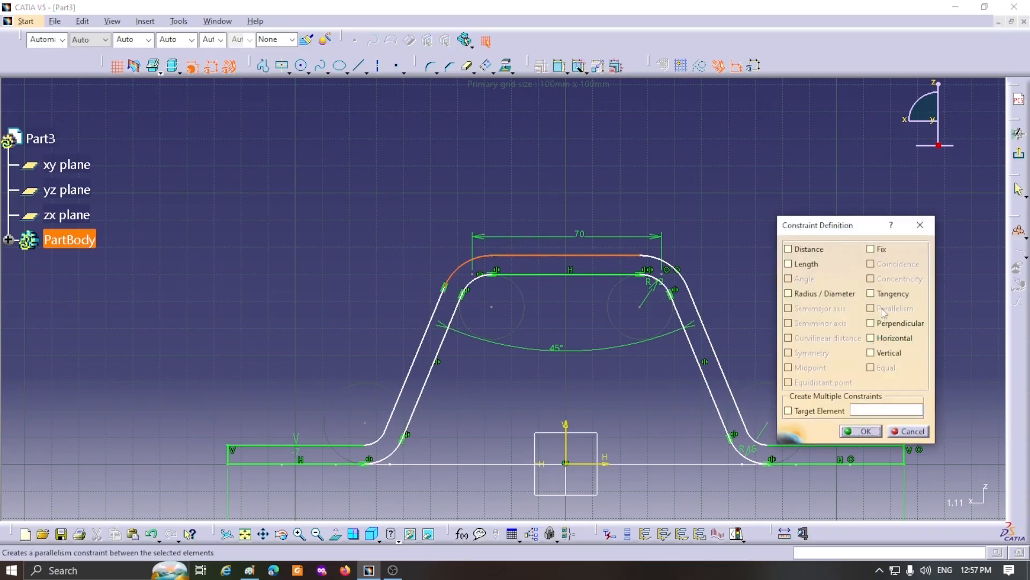
{"action": "left_click", "coordinate": [871, 293]}
{"action": "left_click", "coordinate": [862, 431]}
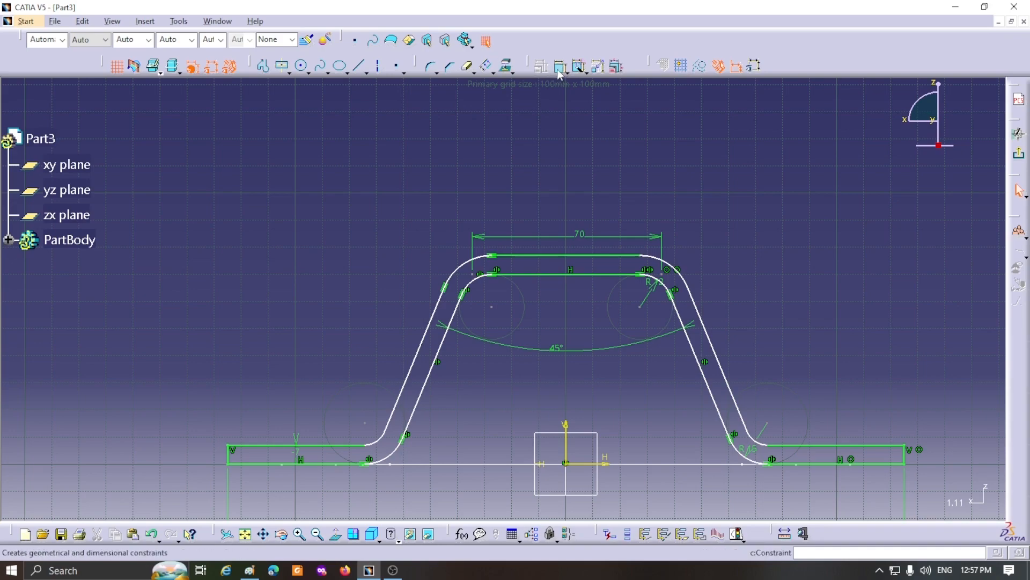
Step: Make the offset profile's lower-left arc tangent to its left slanted side
{"action": "left_click", "coordinate": [382, 436]}
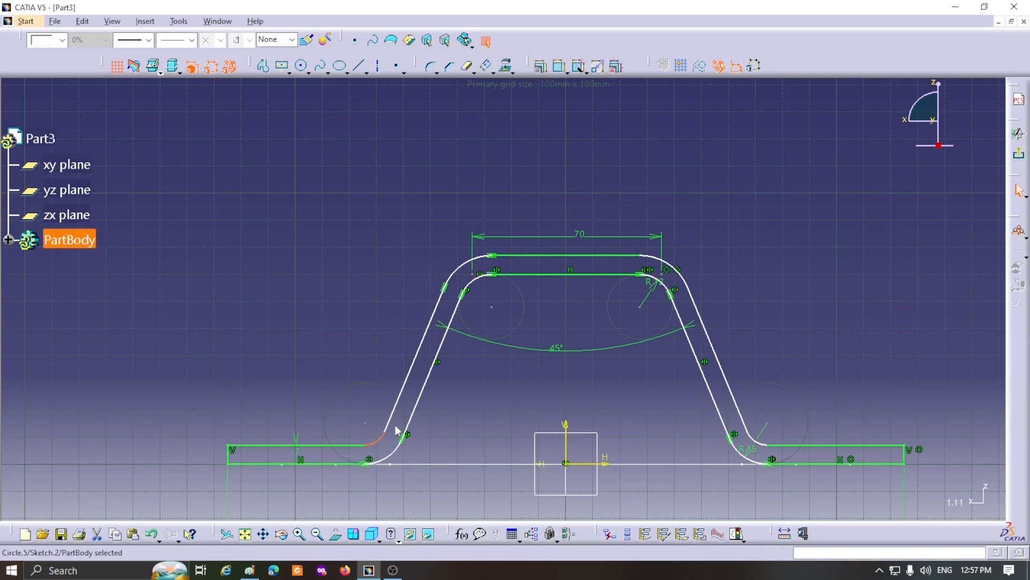
{"action": "left_click", "coordinate": [391, 427], "text": "ctrl"}
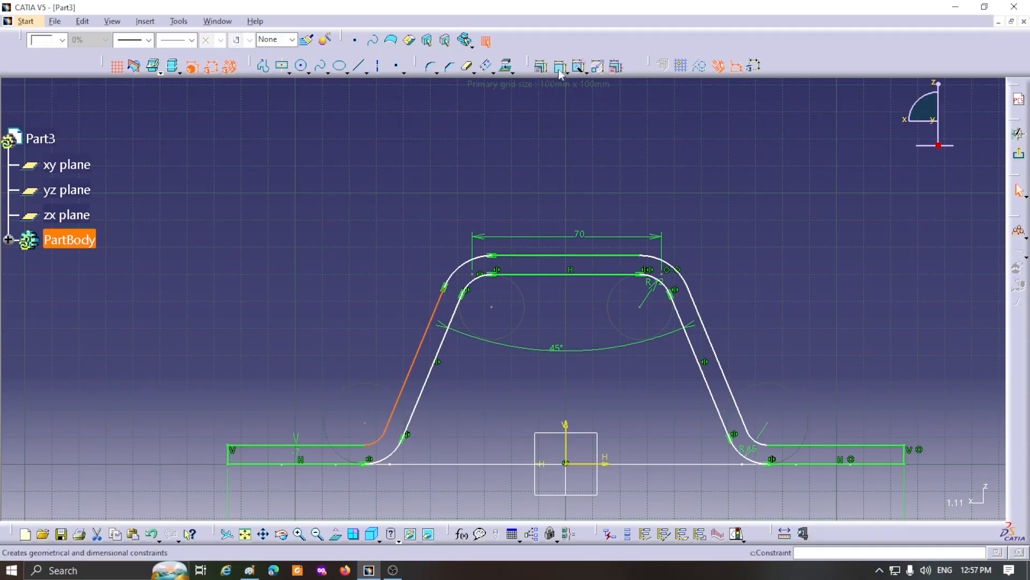
{"action": "left_click", "coordinate": [542, 67]}
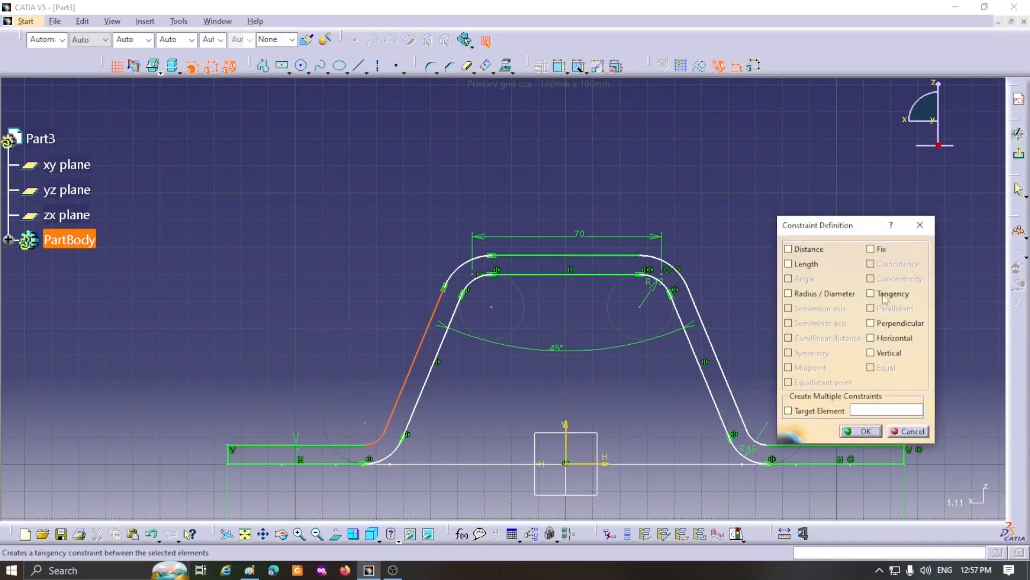
{"action": "left_click", "coordinate": [860, 431]}
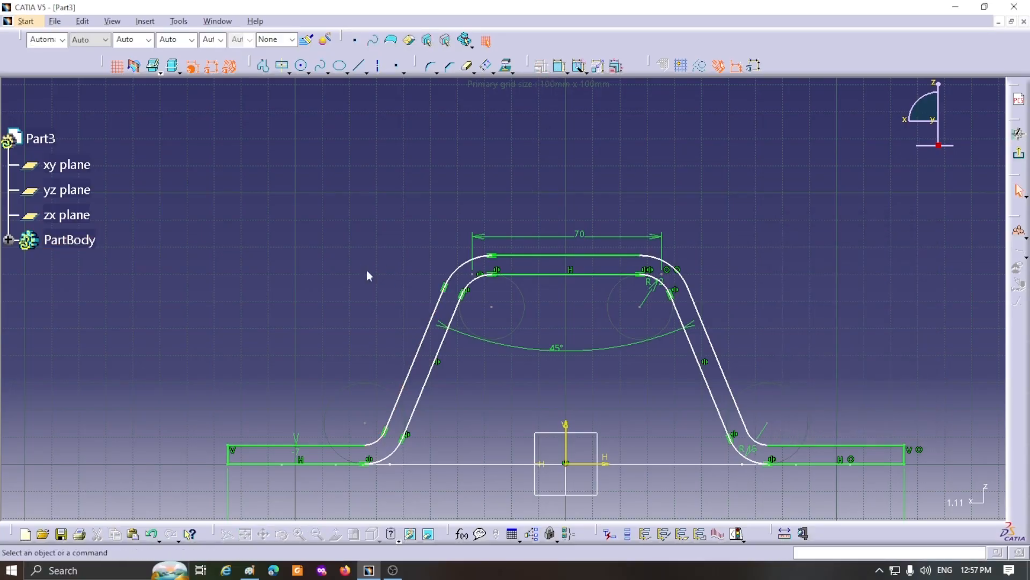
Step: Make the offset profile's lower-left arc tangent to the upper line of the left flange
{"action": "left_click", "coordinate": [377, 449]}
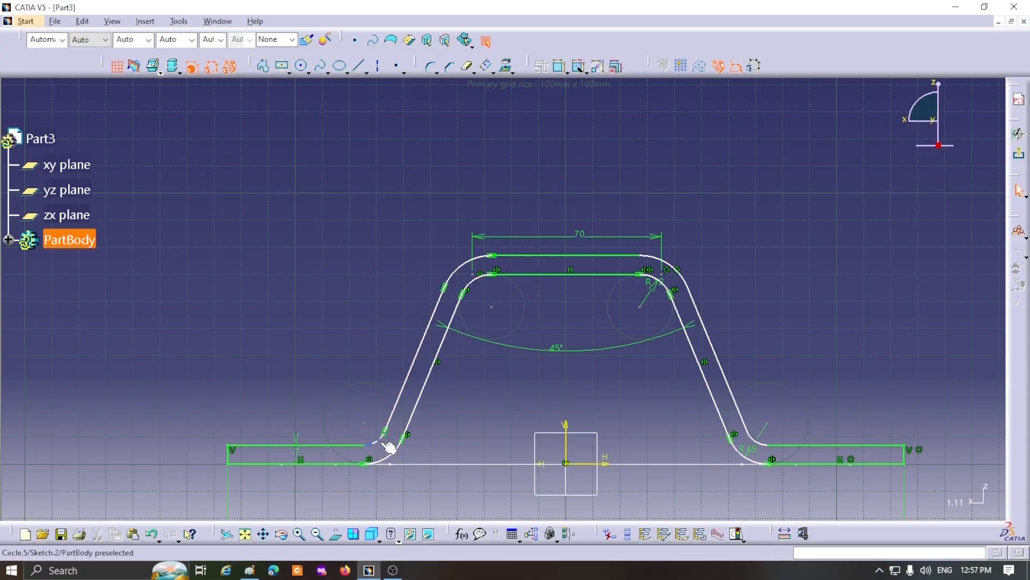
{"action": "left_click", "coordinate": [332, 445], "text": "ctrl"}
{"action": "left_click", "coordinate": [541, 66]}
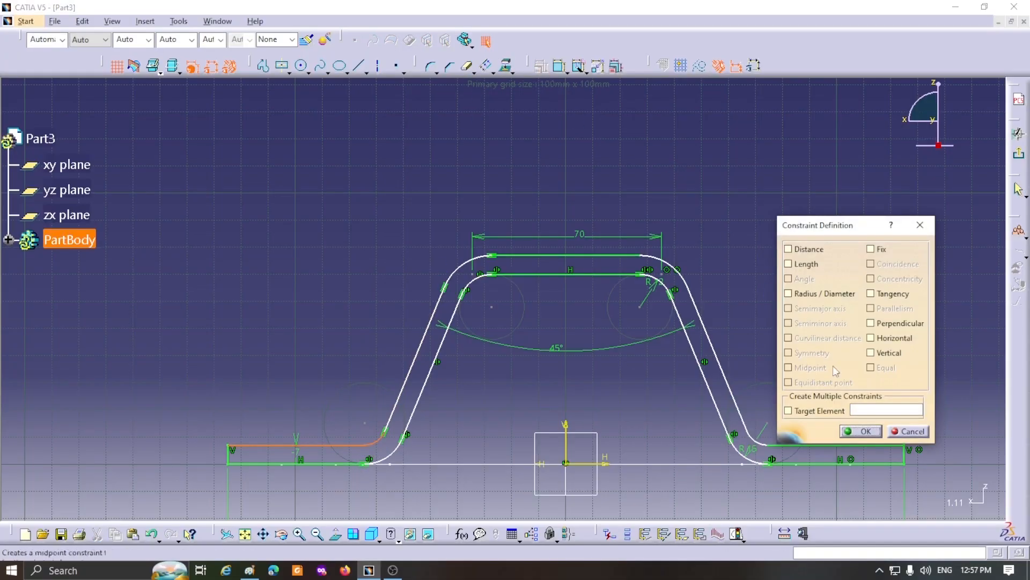
{"action": "left_click", "coordinate": [889, 296]}
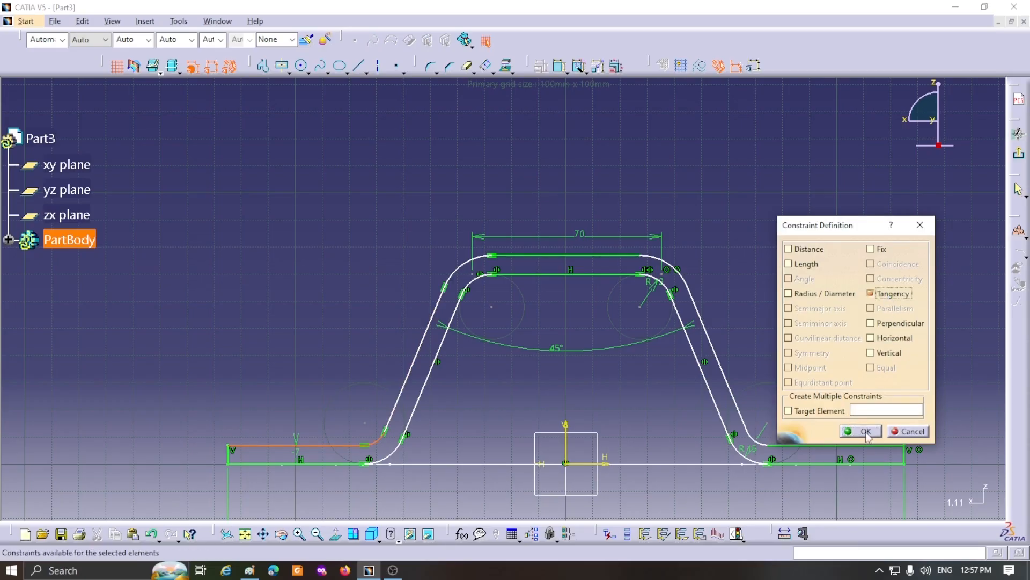
{"action": "left_click", "coordinate": [861, 431]}
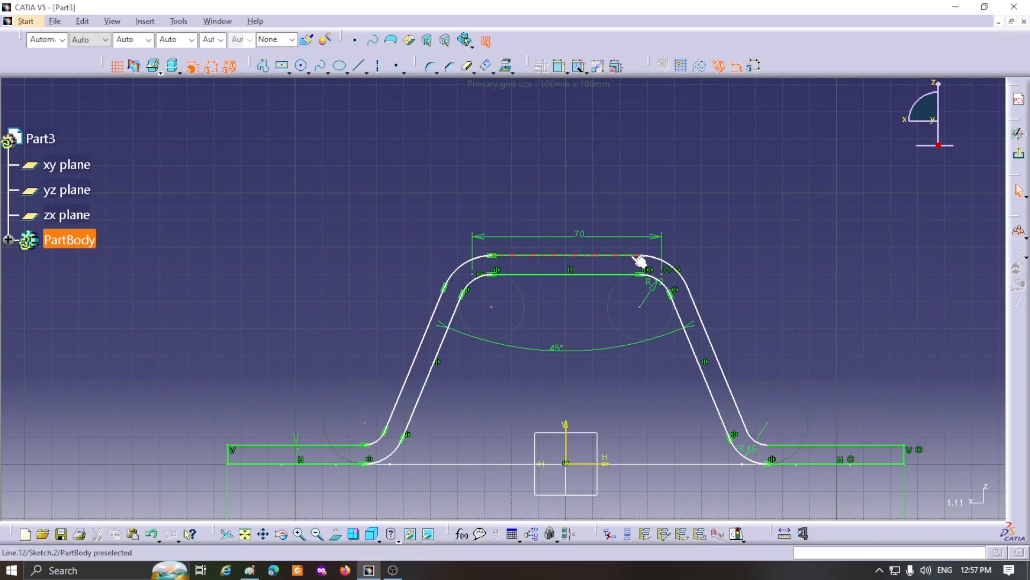
Step: Make the offset profile's upper-right arc tangent to its top line
{"action": "left_click", "coordinate": [670, 267]}
{"action": "left_click", "coordinate": [630, 256], "text": "ctrl"}
{"action": "left_click", "coordinate": [542, 67]}
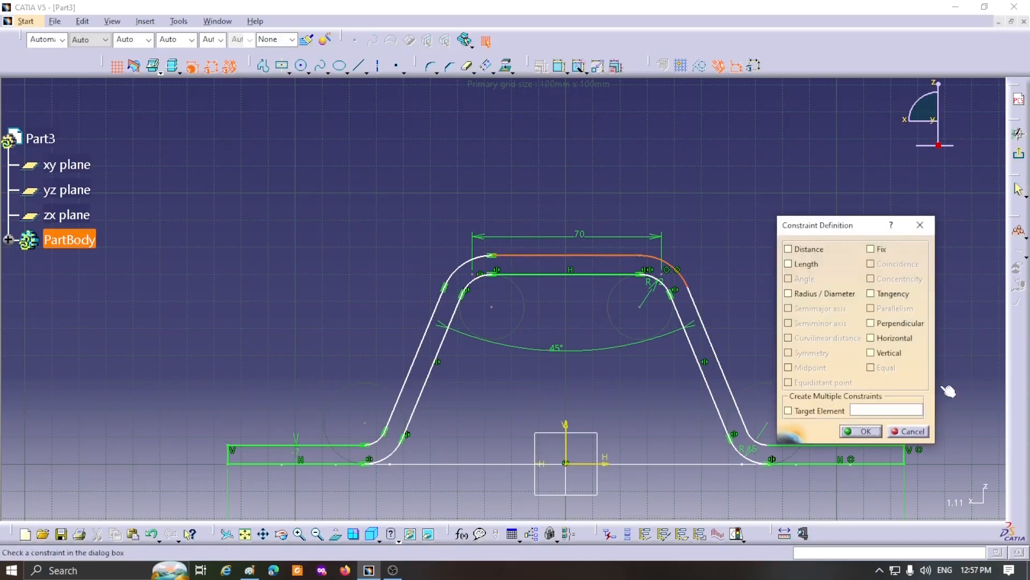
{"action": "left_click", "coordinate": [881, 294]}
{"action": "left_click", "coordinate": [860, 431]}
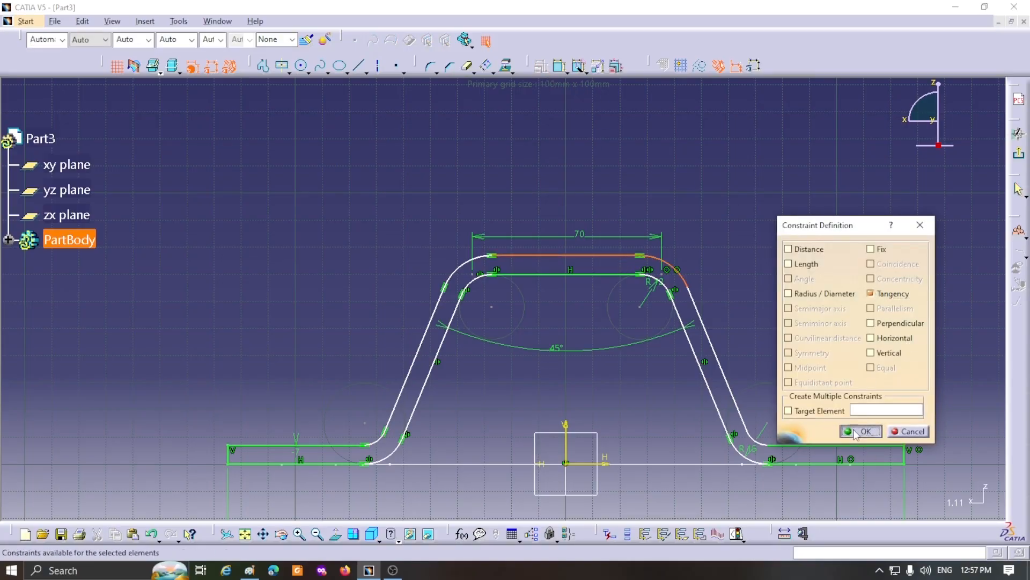
Step: Make the offset profile's upper-right arc tangent to its right slanted side
{"action": "left_click", "coordinate": [685, 285]}
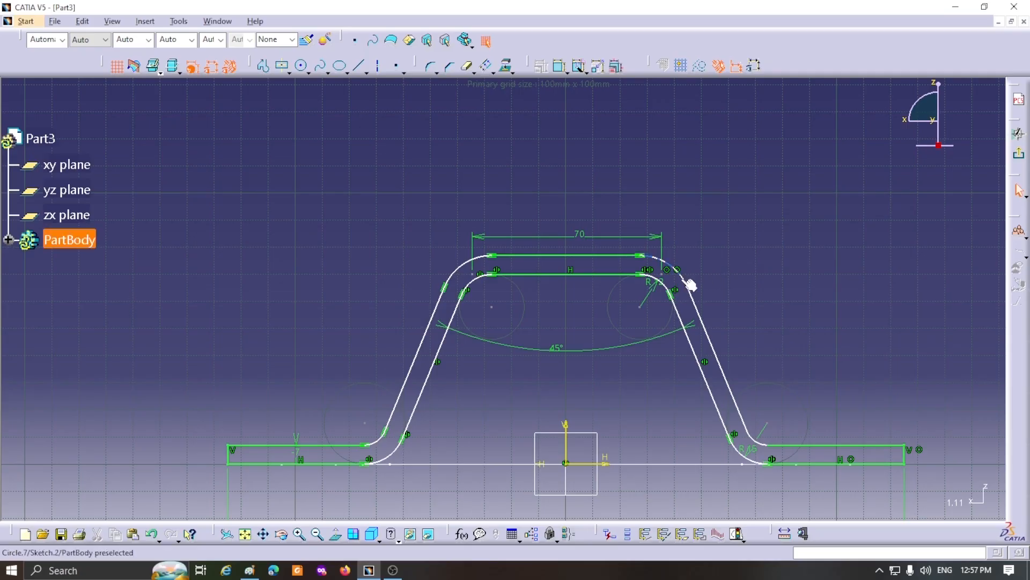
{"action": "left_click", "coordinate": [698, 308], "text": "ctrl"}
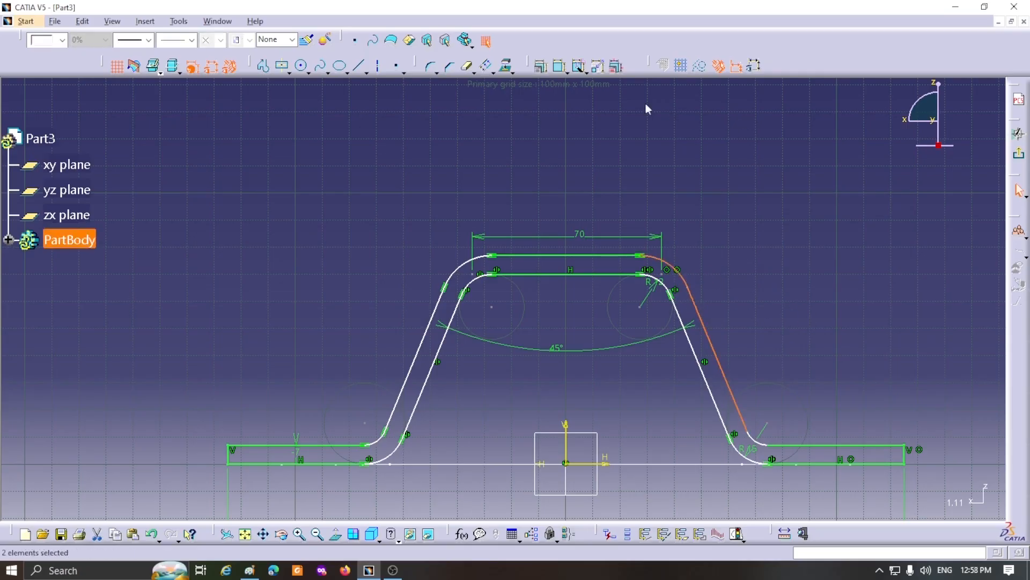
{"action": "left_click", "coordinate": [542, 67]}
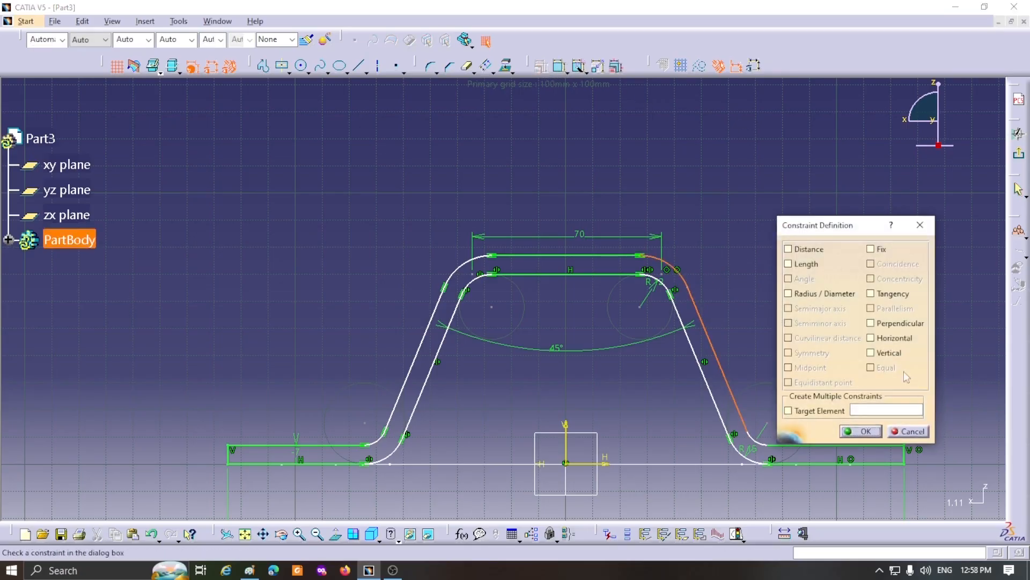
{"action": "left_click", "coordinate": [870, 293]}
{"action": "left_click", "coordinate": [866, 432]}
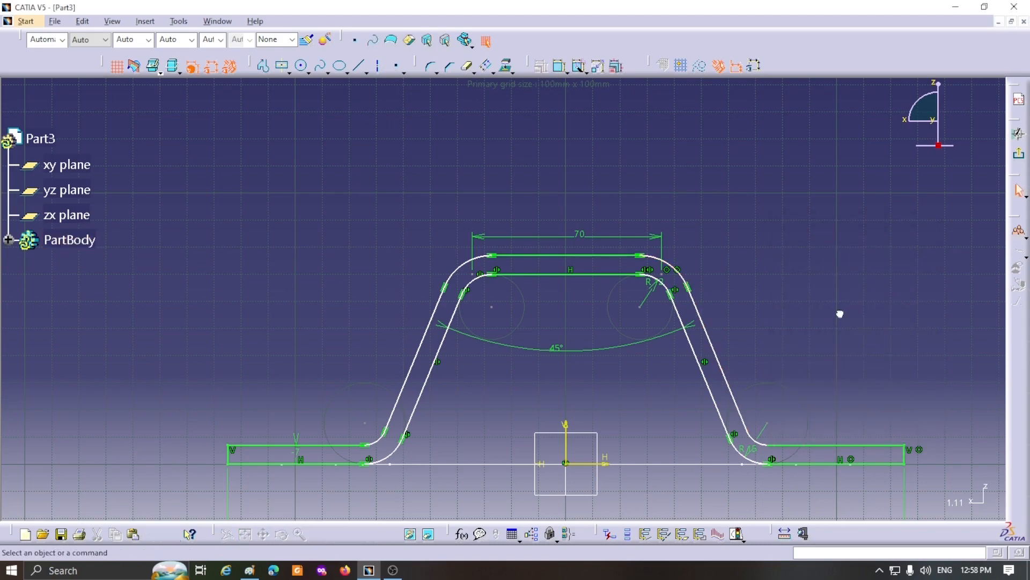
Step: Make the offset profile's lower-right arc tangent to its right slanted side
{"action": "left_click", "coordinate": [746, 419]}
{"action": "left_click", "coordinate": [754, 440], "text": "ctrl"}
{"action": "left_click", "coordinate": [541, 69]}
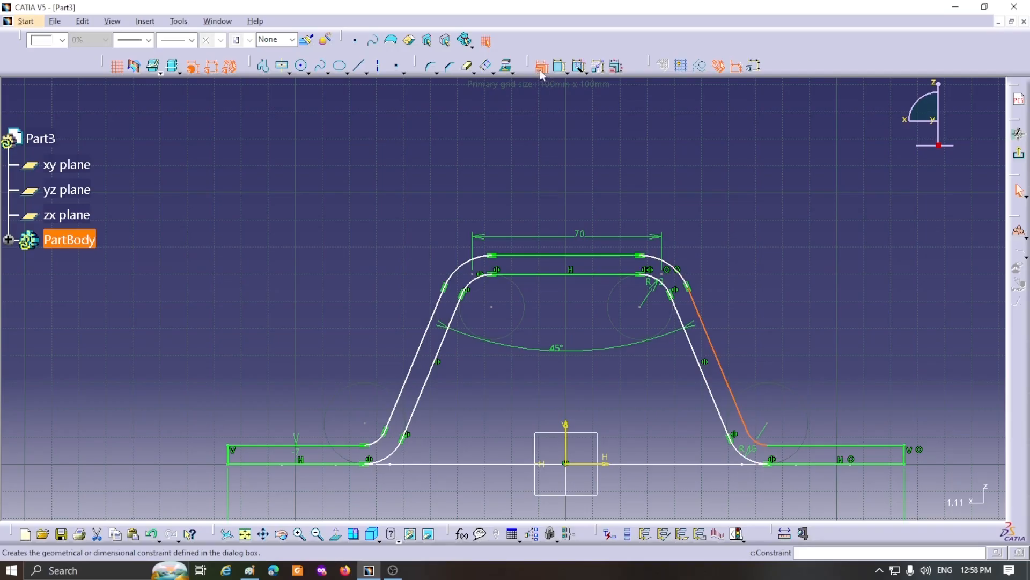
{"action": "left_click", "coordinate": [871, 293]}
{"action": "left_click", "coordinate": [860, 432]}
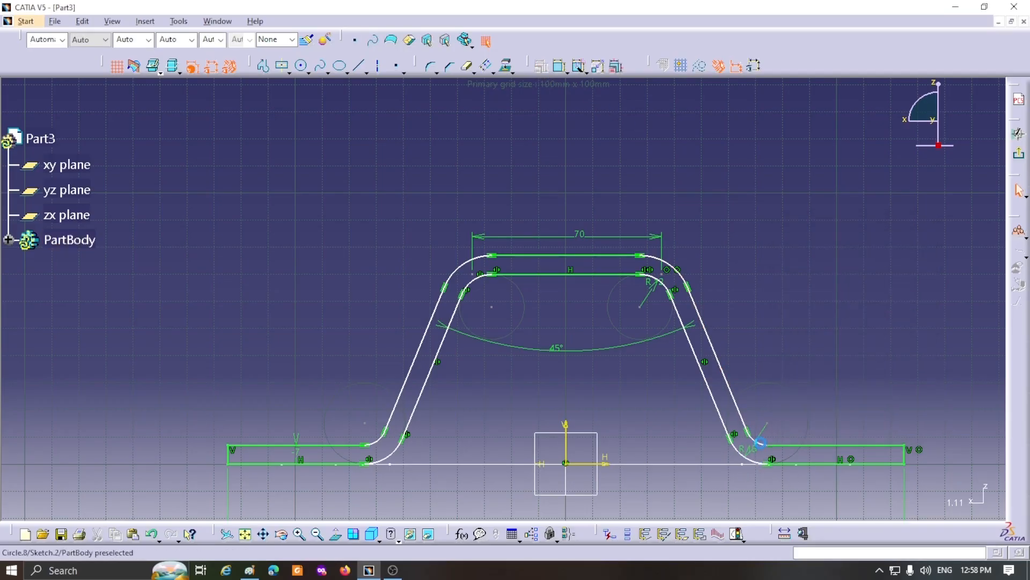
Step: Make the offset profile's lower-right arc tangent to the upper line of the right flange
{"action": "left_click", "coordinate": [764, 445]}
{"action": "left_click", "coordinate": [783, 445], "text": "ctrl"}
{"action": "left_click", "coordinate": [543, 67]}
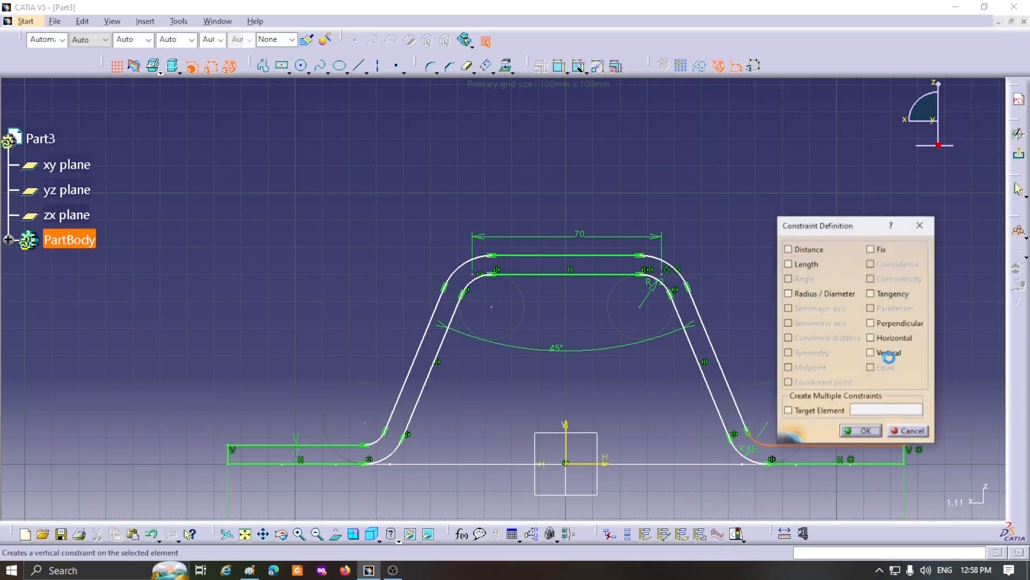
{"action": "left_click", "coordinate": [871, 294]}
{"action": "left_click", "coordinate": [861, 431]}
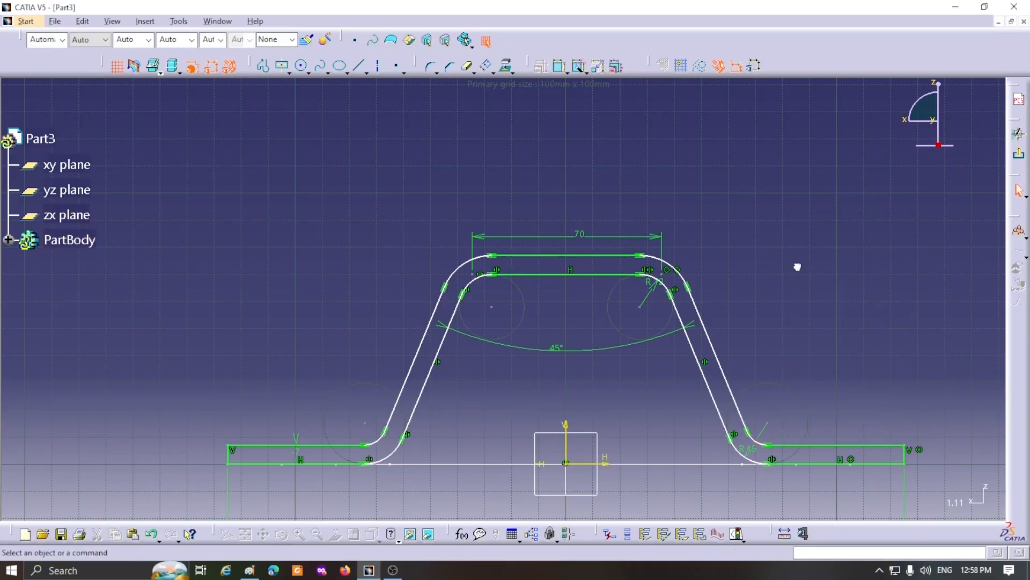
Step: Shift the inner right slanted side sideways to test the profile's remaining freedom, and undo the move
{"action": "left_click", "coordinate": [677, 383]}
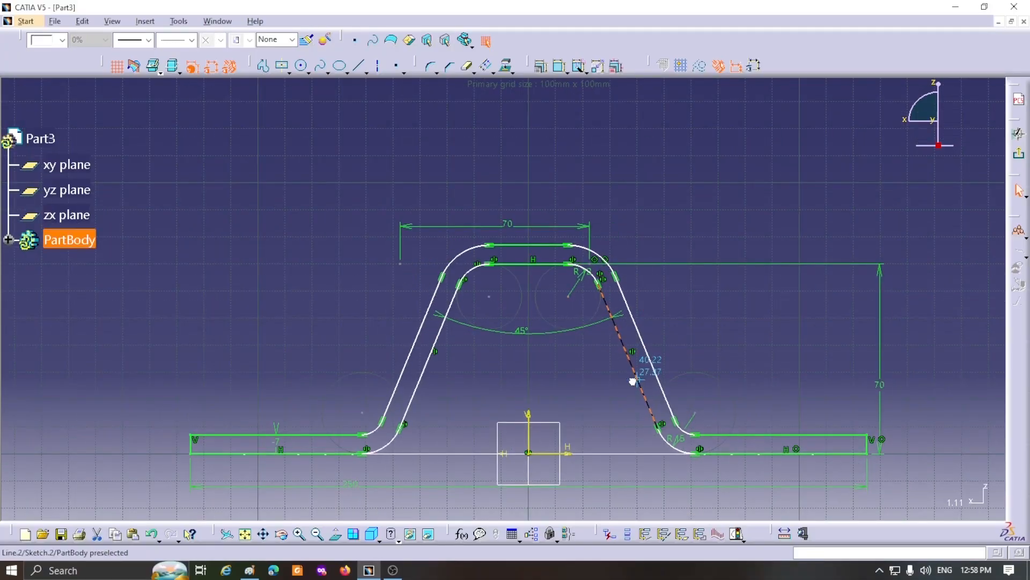
{"action": "mouse_move", "coordinate": [681, 384]}
{"action": "left_mouse_down"}
{"action": "mouse_move", "coordinate": [635, 381]}
{"action": "mouse_move", "coordinate": [697, 384]}
{"action": "left_mouse_up"}
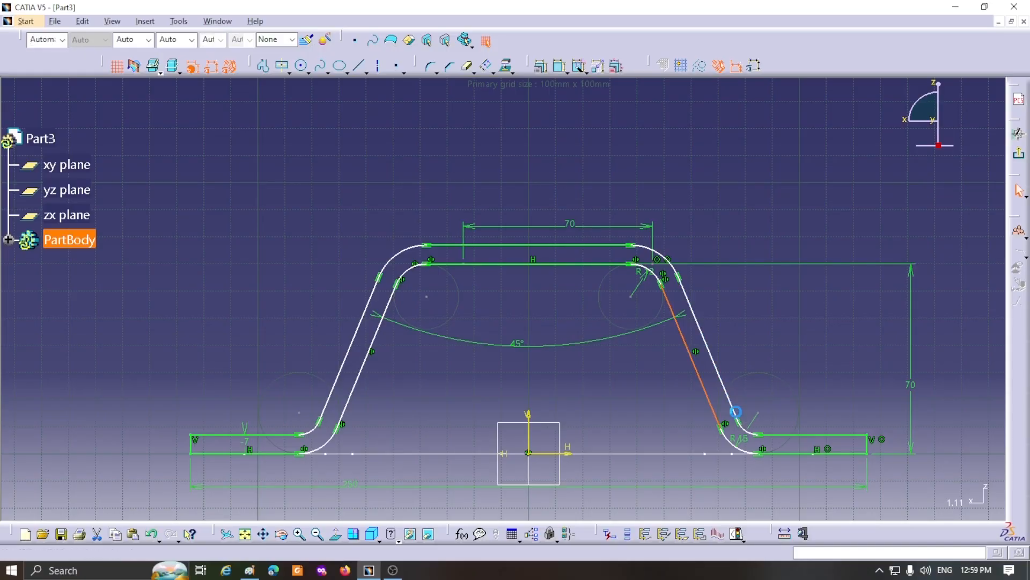
{"action": "key", "text": "ctrl+z"}
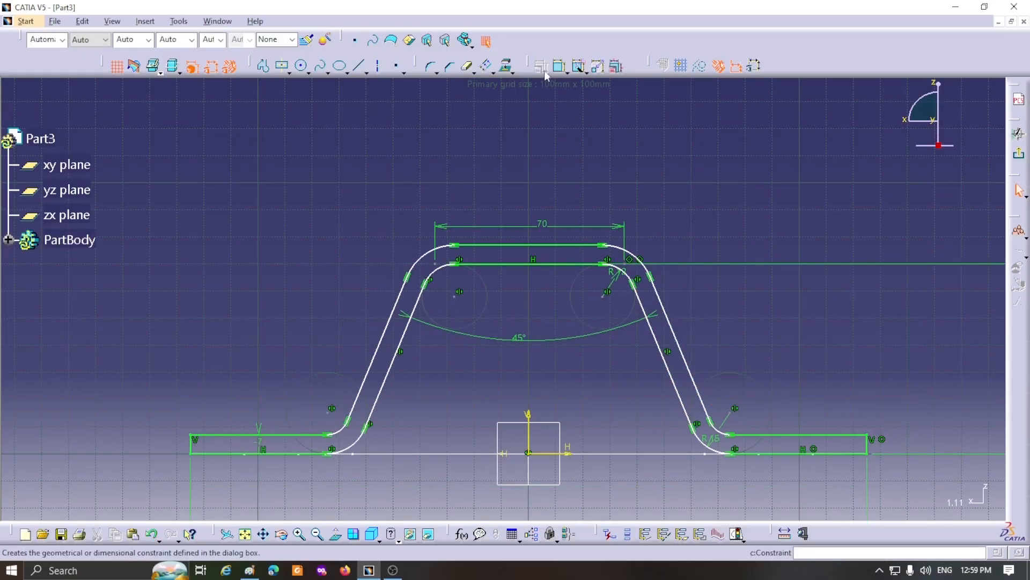
Step: Dimension the horizontal distance between the centre points of the two upper inner arcs, placing it between them
{"action": "left_click", "coordinate": [560, 66]}
{"action": "left_click", "coordinate": [607, 295]}
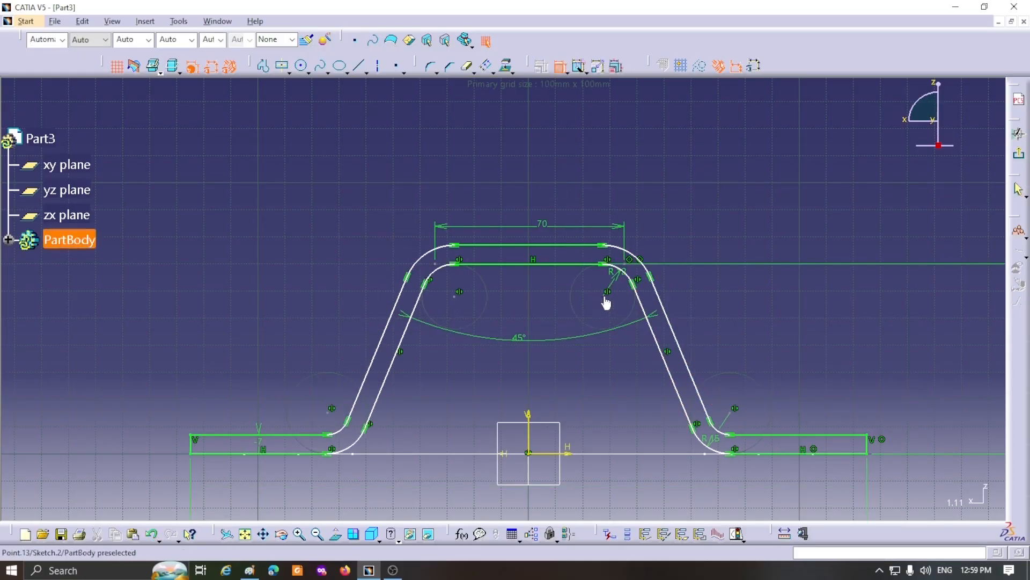
{"action": "left_click", "coordinate": [455, 296]}
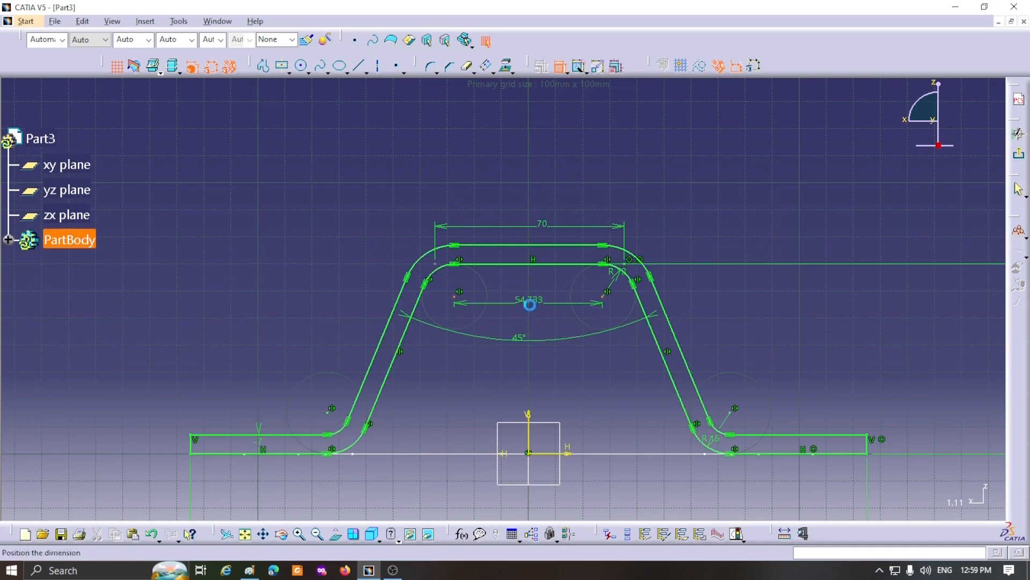
{"action": "left_click", "coordinate": [531, 306]}
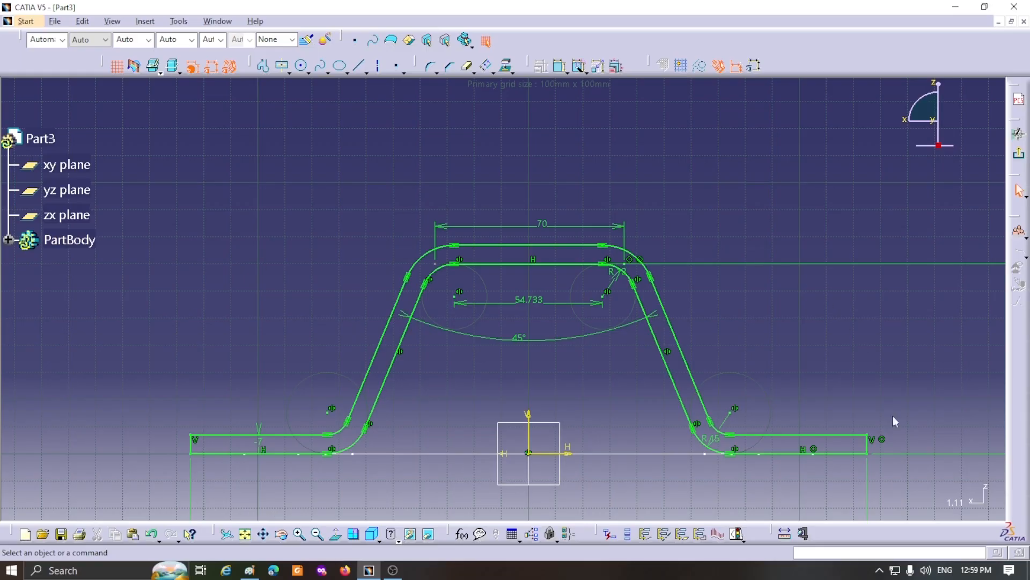
Step: Create a Solid Combine from the plan outline sketch and the hat-shaped side profile sketch, each extruded normal to its profile
{"action": "left_click", "coordinate": [1018, 154]}
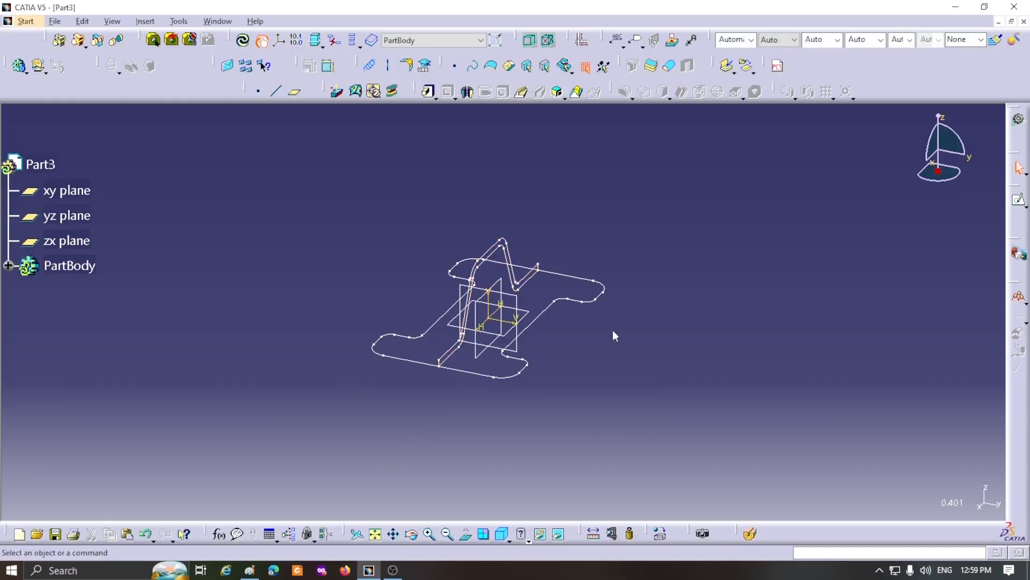
{"action": "left_click", "coordinate": [557, 94]}
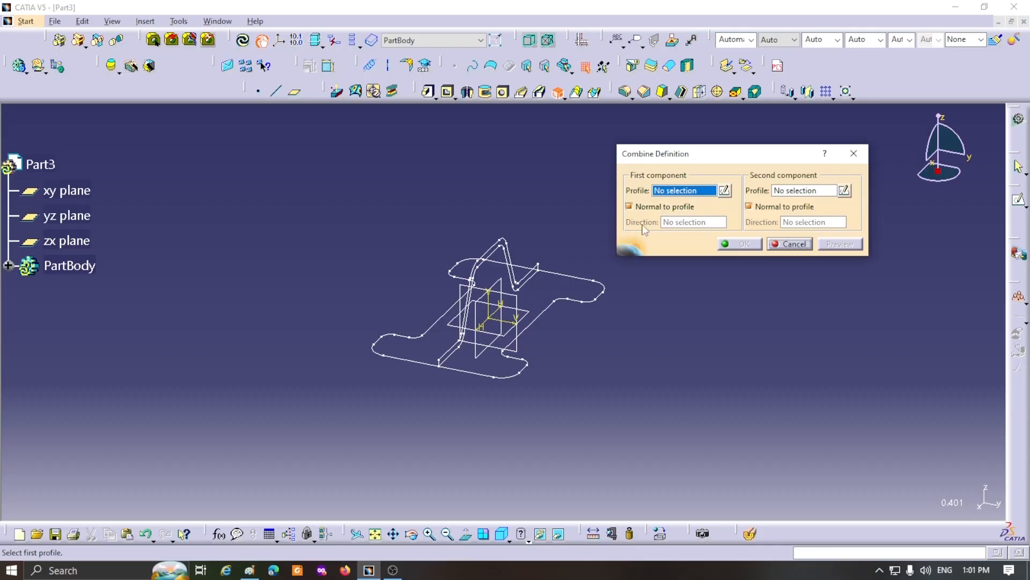
{"action": "left_click", "coordinate": [629, 206]}
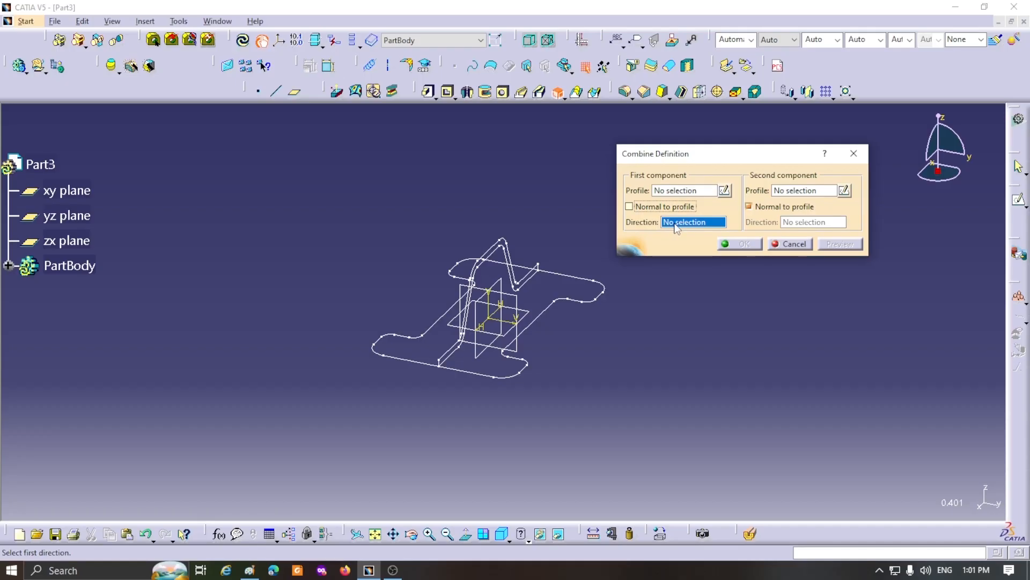
{"action": "left_click", "coordinate": [629, 206]}
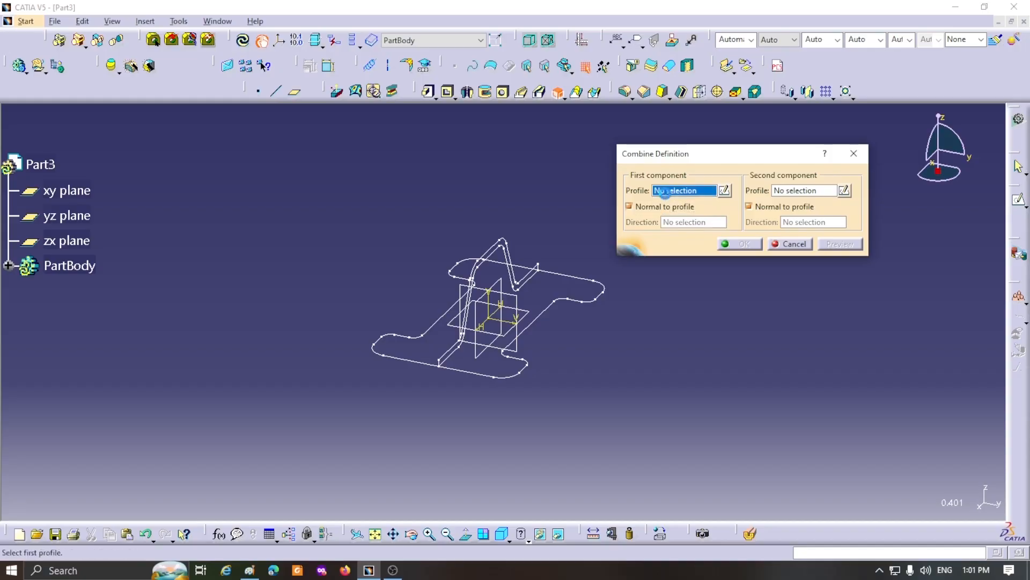
{"action": "left_click", "coordinate": [546, 301]}
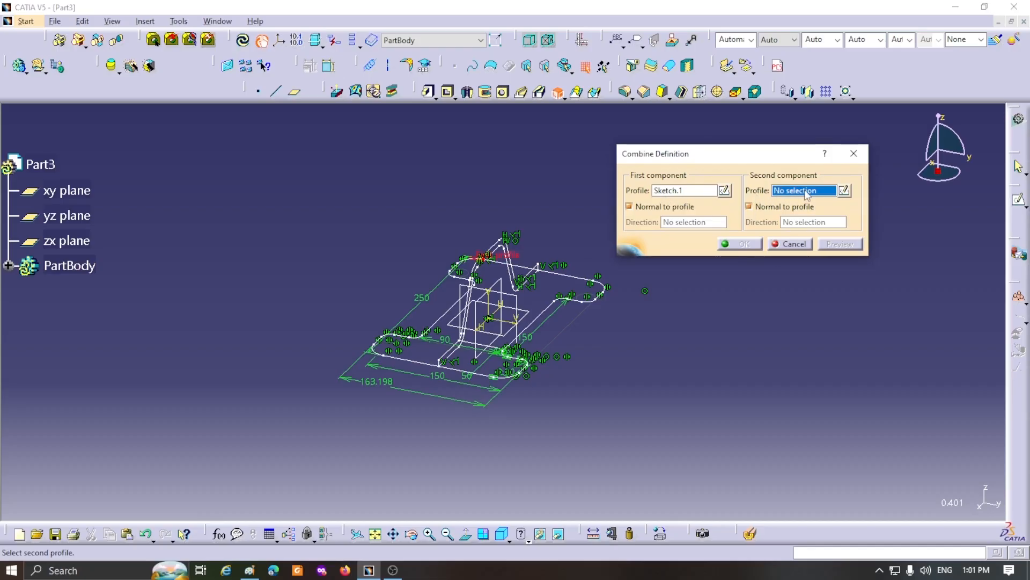
{"action": "left_click", "coordinate": [516, 282]}
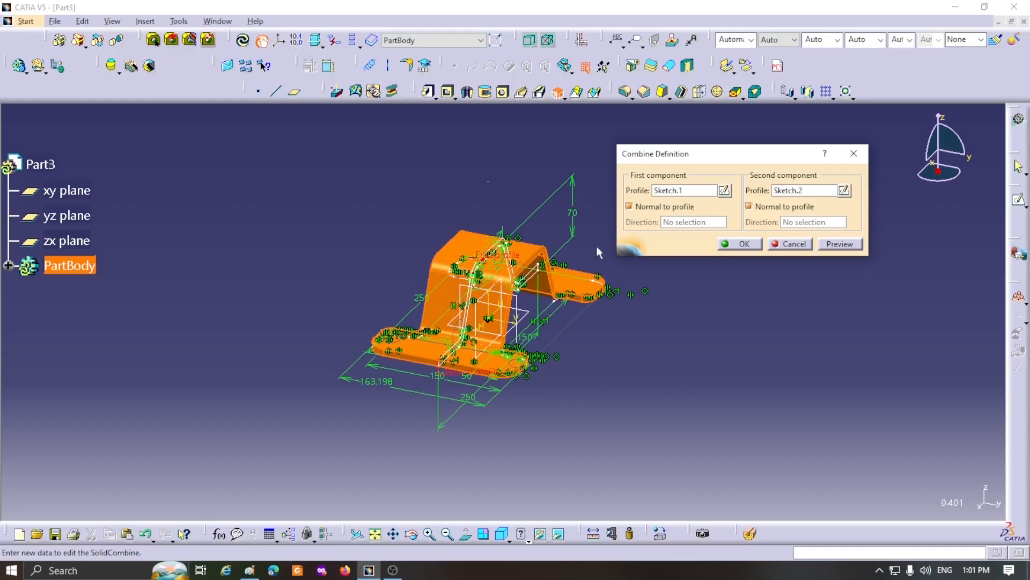
{"action": "left_click", "coordinate": [741, 244]}
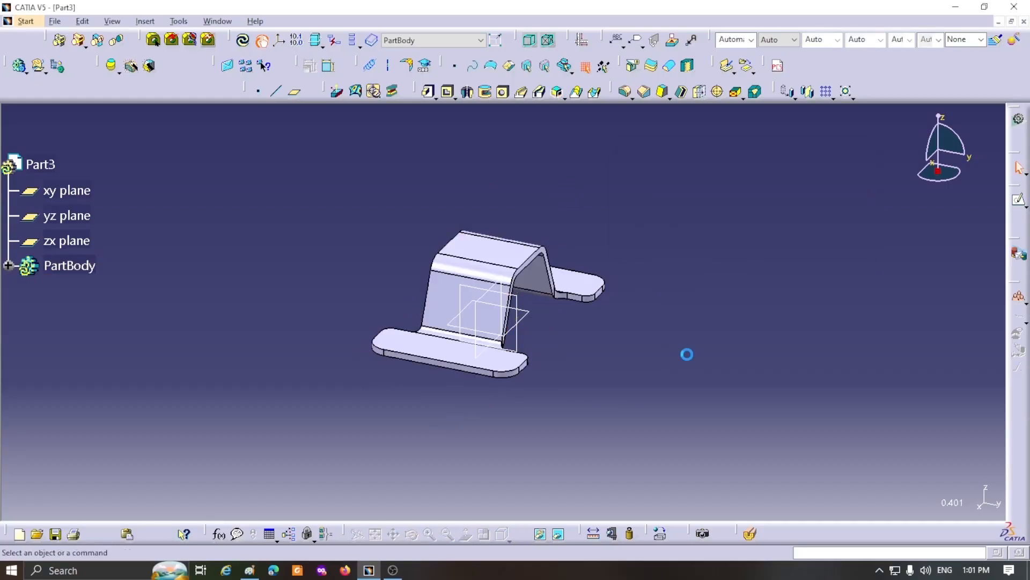
{"action": "middle_click_drag", "start_coordinate": [663, 253], "coordinate": [518, 316]}
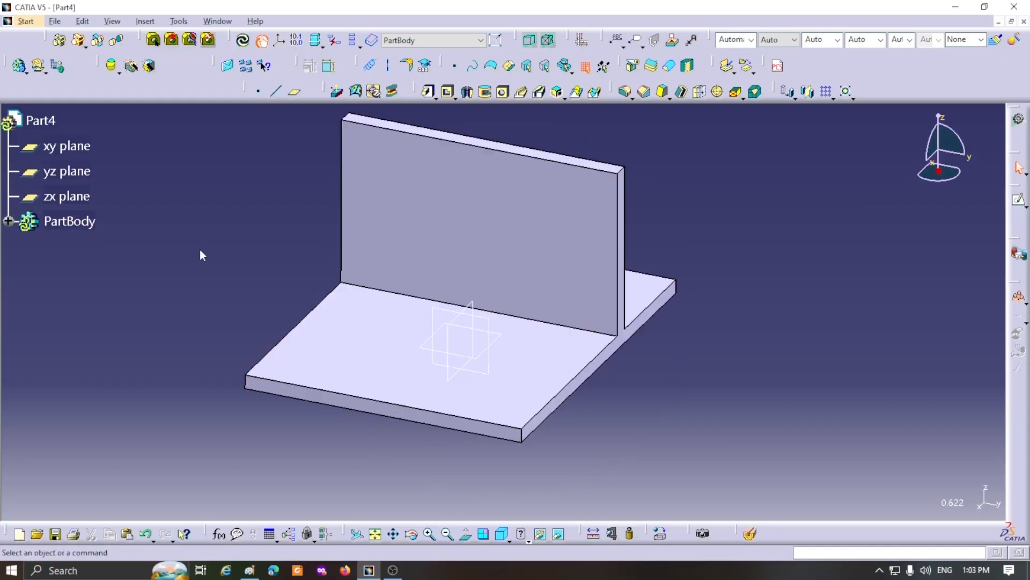
Step: Examine Part4's base plate and upright plate from several sides and locate the Stiffener command
{"action": "middle_click_drag", "start_coordinate": [200, 249], "coordinate": [506, 362]}
{"action": "middle_click_drag", "start_coordinate": [647, 301], "coordinate": [687, 266]}
{"action": "left_click", "coordinate": [436, 176]}
{"action": "middle_click_drag", "start_coordinate": [382, 172], "coordinate": [698, 243]}
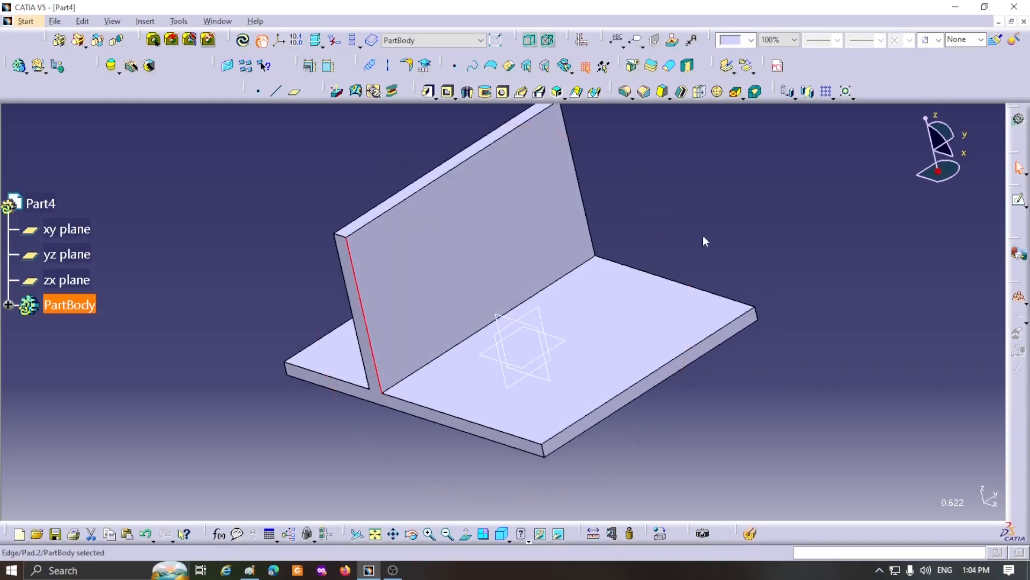
{"action": "middle_click", "coordinate": [702, 235]}
{"action": "middle_click_drag", "start_coordinate": [511, 301], "coordinate": [663, 275]}
{"action": "left_click", "coordinate": [662, 274]}
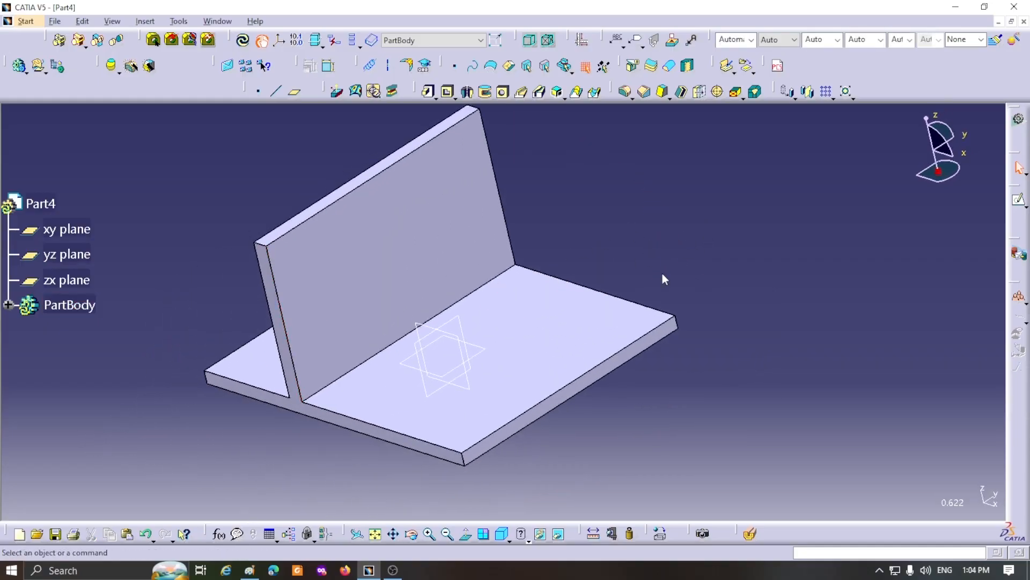
{"action": "left_click", "coordinate": [580, 96]}
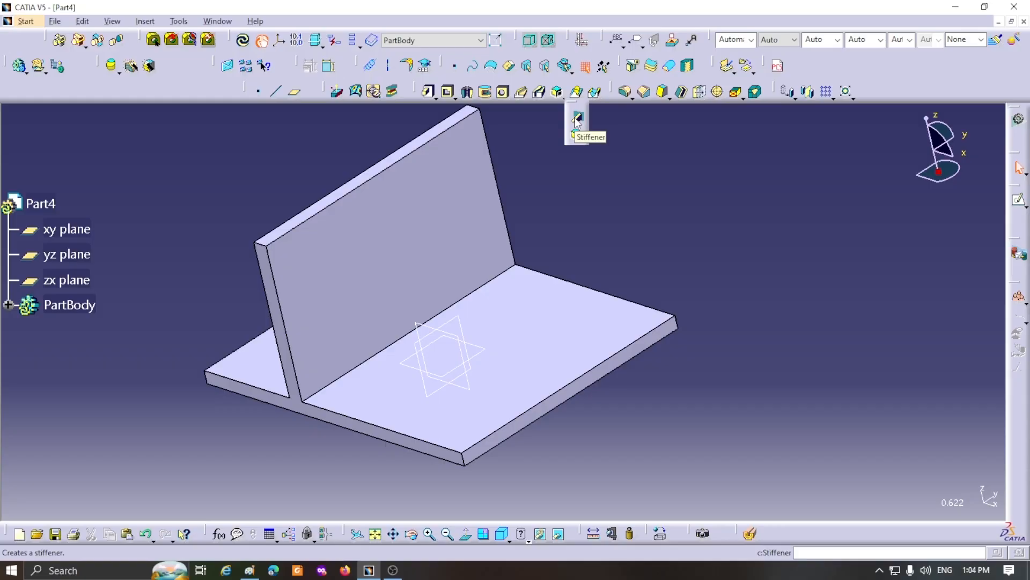
Step: On the zx plane, sketch an inclined line spanning the corner between the upright plate and the base, without touching either
{"action": "left_click", "coordinate": [81, 287]}
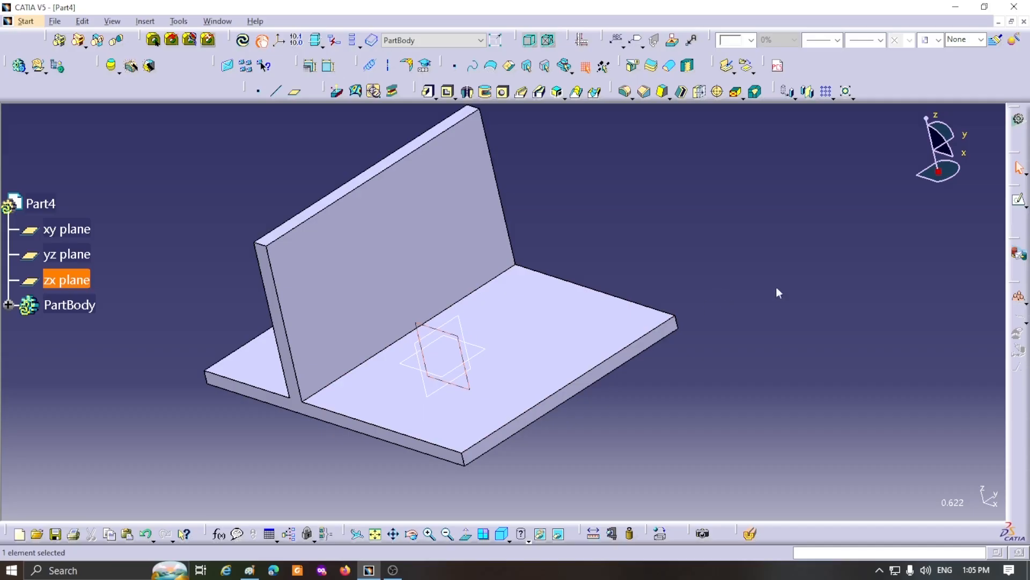
{"action": "left_click", "coordinate": [1022, 203]}
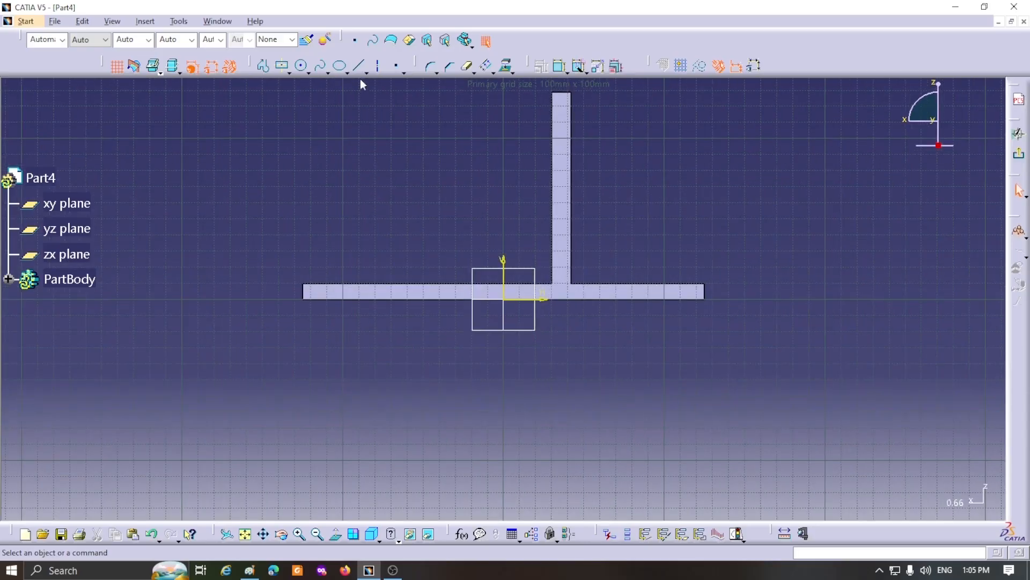
{"action": "left_click", "coordinate": [358, 65]}
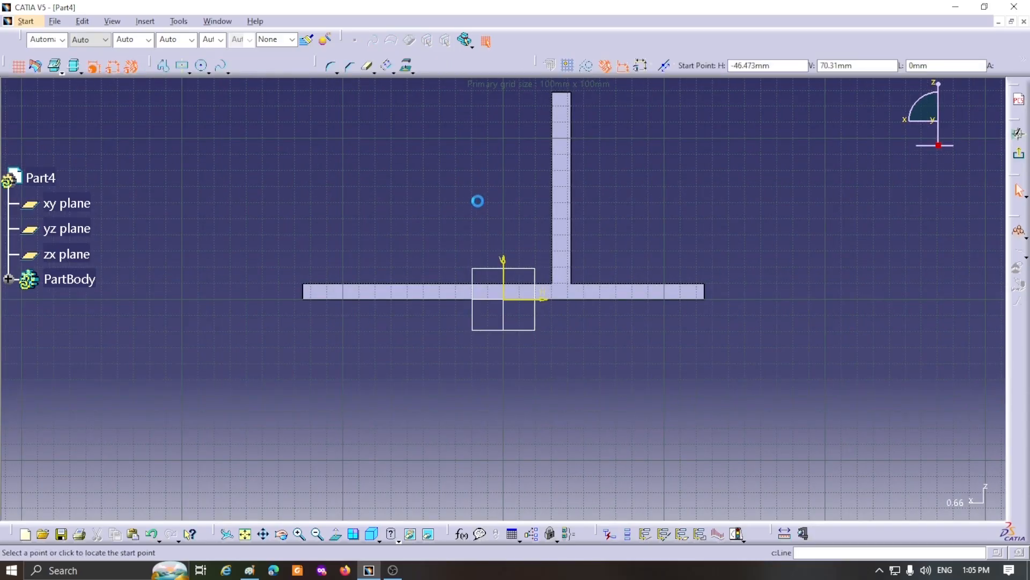
{"action": "left_click", "coordinate": [528, 163]}
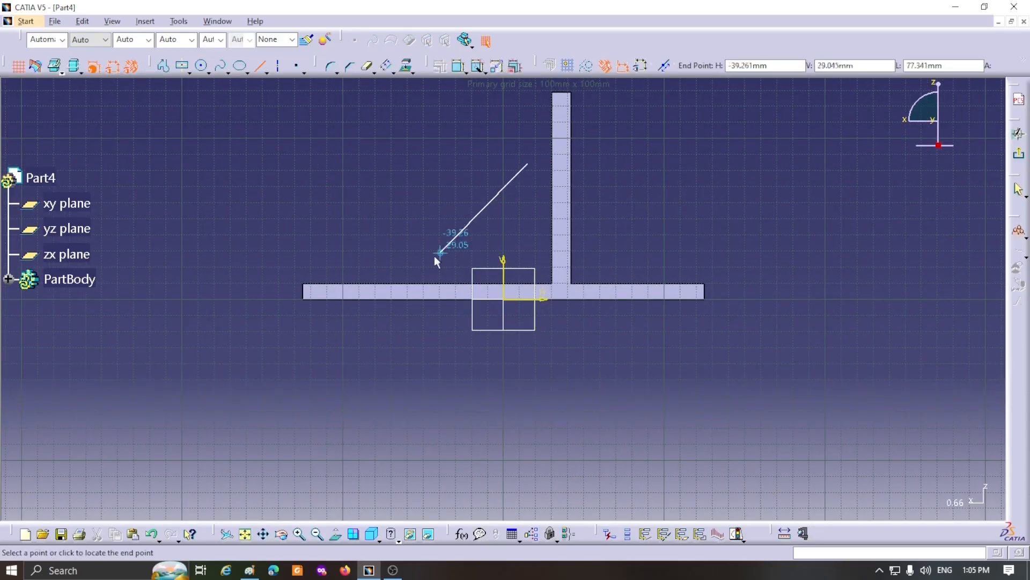
{"action": "left_click", "coordinate": [409, 267]}
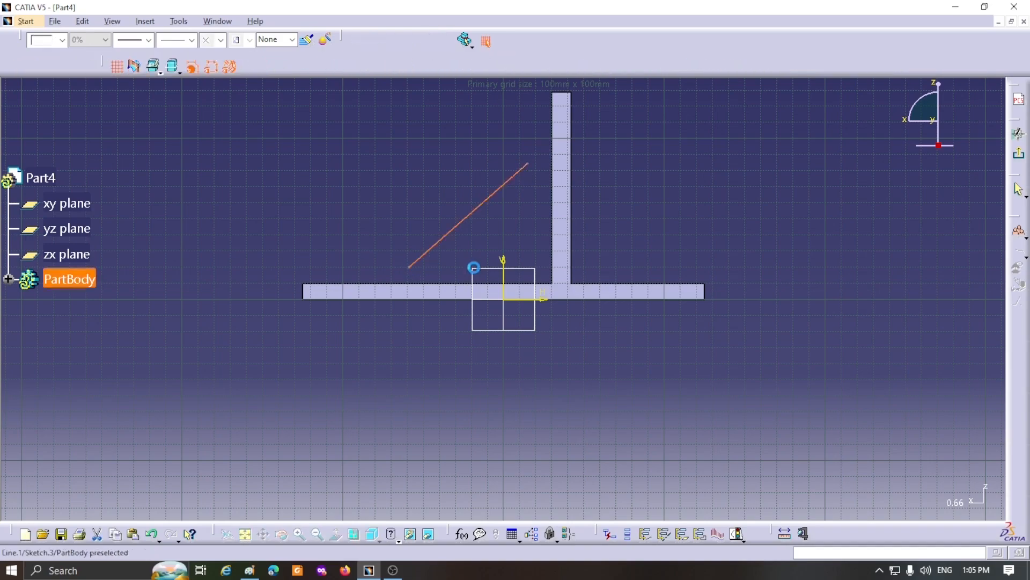
{"action": "left_click", "coordinate": [681, 248]}
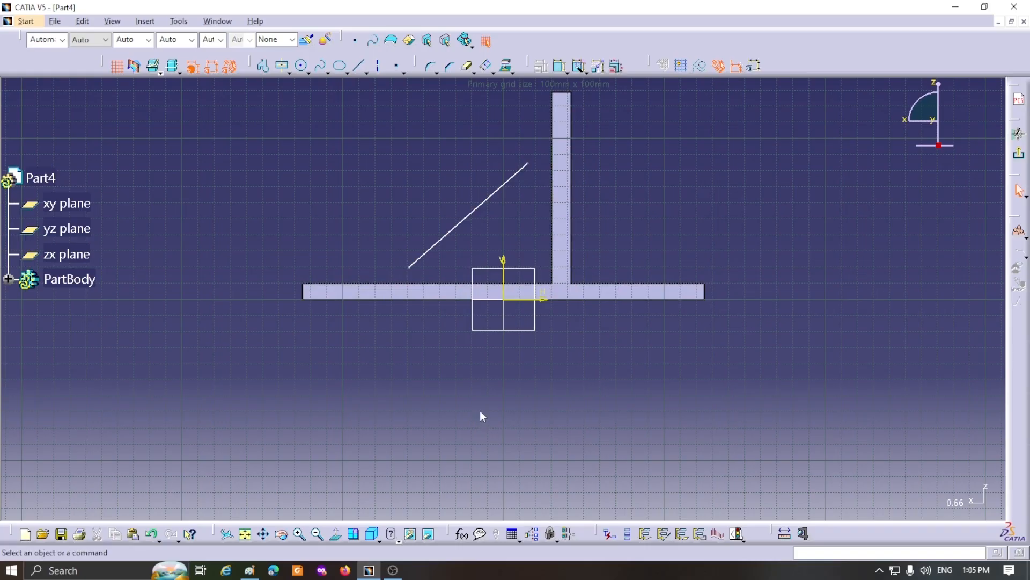
{"action": "left_click", "coordinate": [1019, 154]}
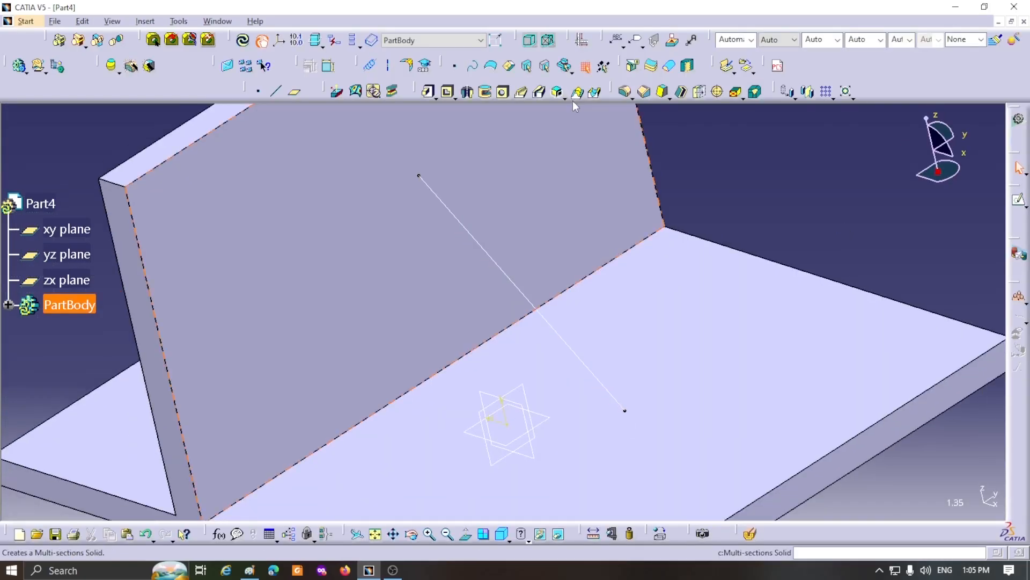
Step: Set up a From Side stiffener on the inclined line with 4 mm thickness and neutral fiber, and preview it
{"action": "left_click", "coordinate": [561, 94]}
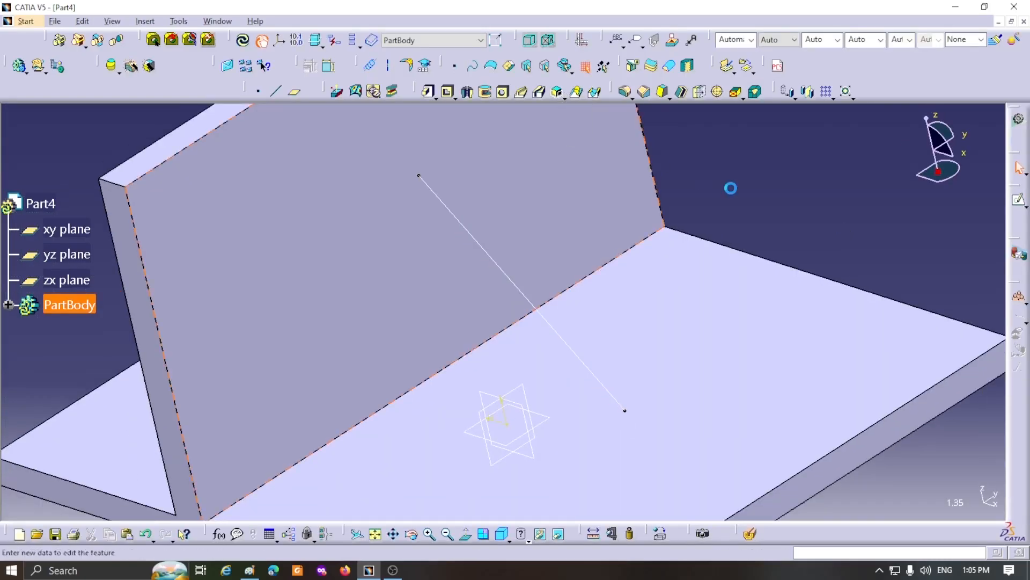
{"action": "left_click_drag", "start_coordinate": [736, 154], "coordinate": [762, 166]}
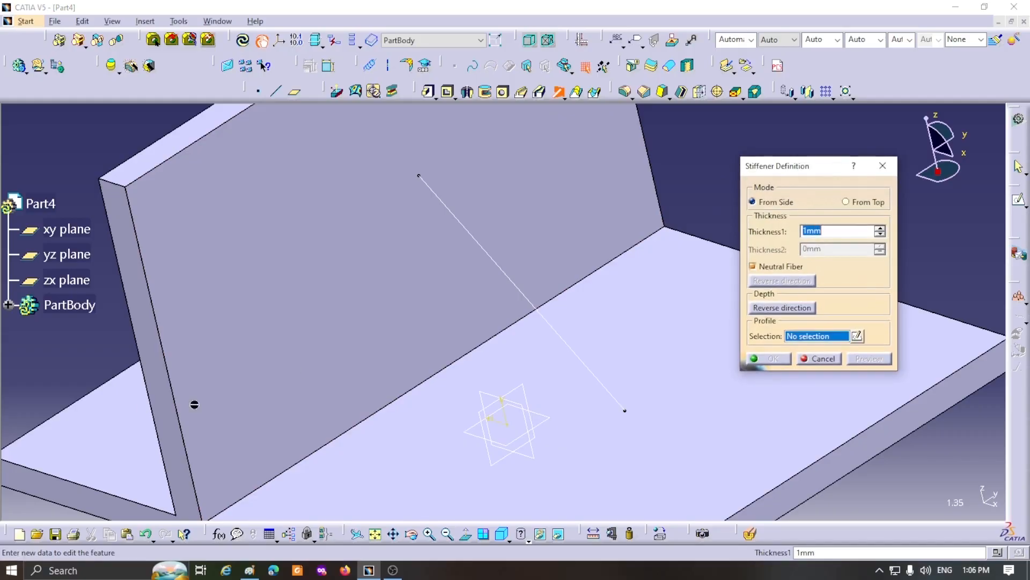
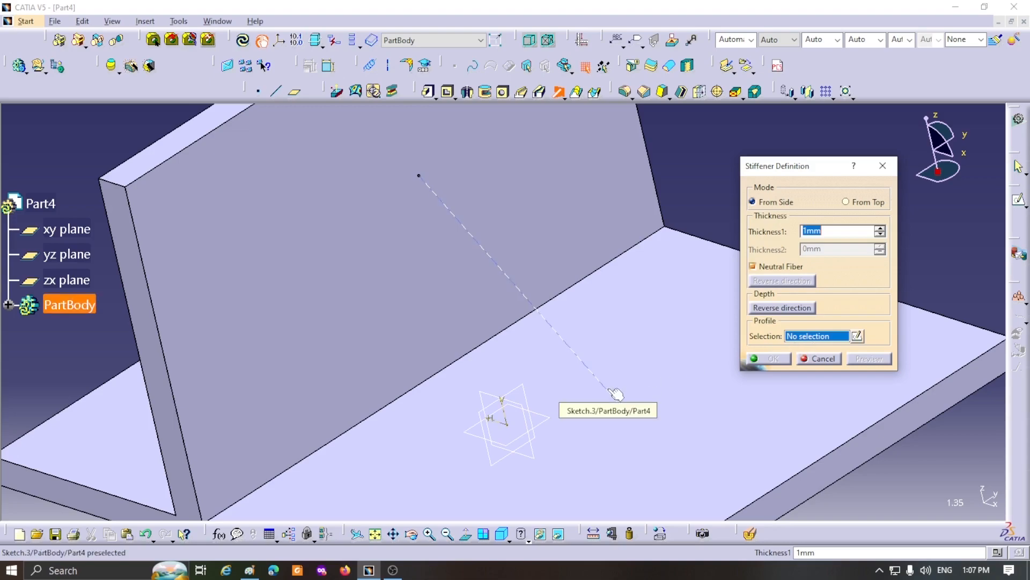
{"action": "left_click", "coordinate": [617, 394]}
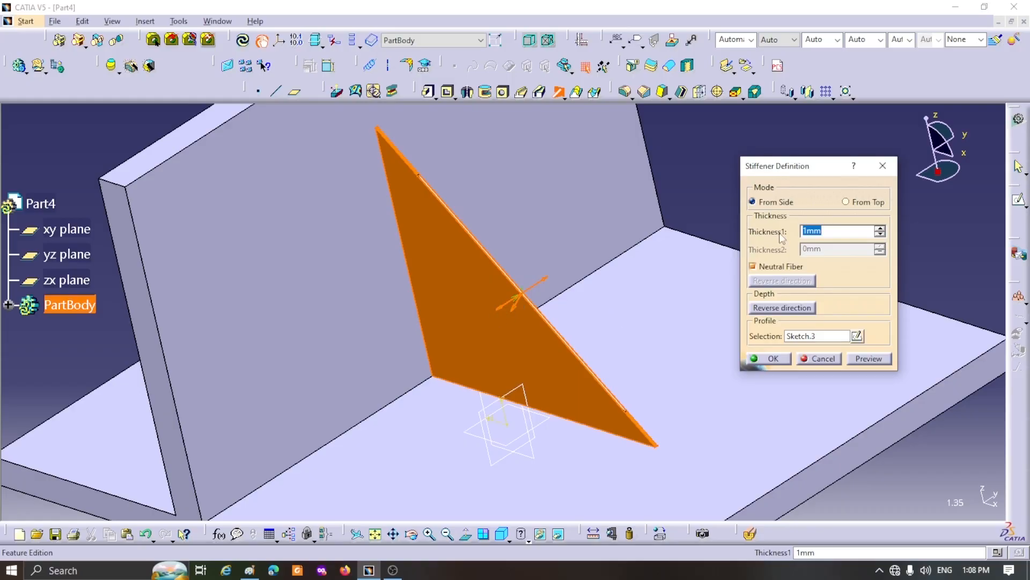
{"action": "type", "text": "4"}
{"action": "left_click", "coordinate": [865, 359]}
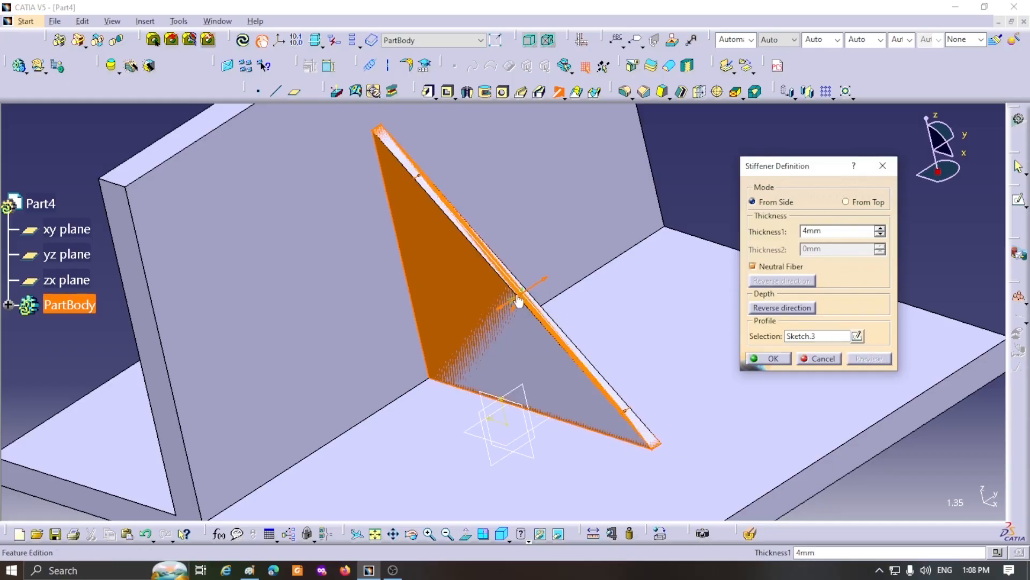
Step: Try reversing the stiffener's depth direction, restore the direction toward the plates, and create the stiffener
{"action": "middle_click_drag", "start_coordinate": [560, 305], "coordinate": [601, 280]}
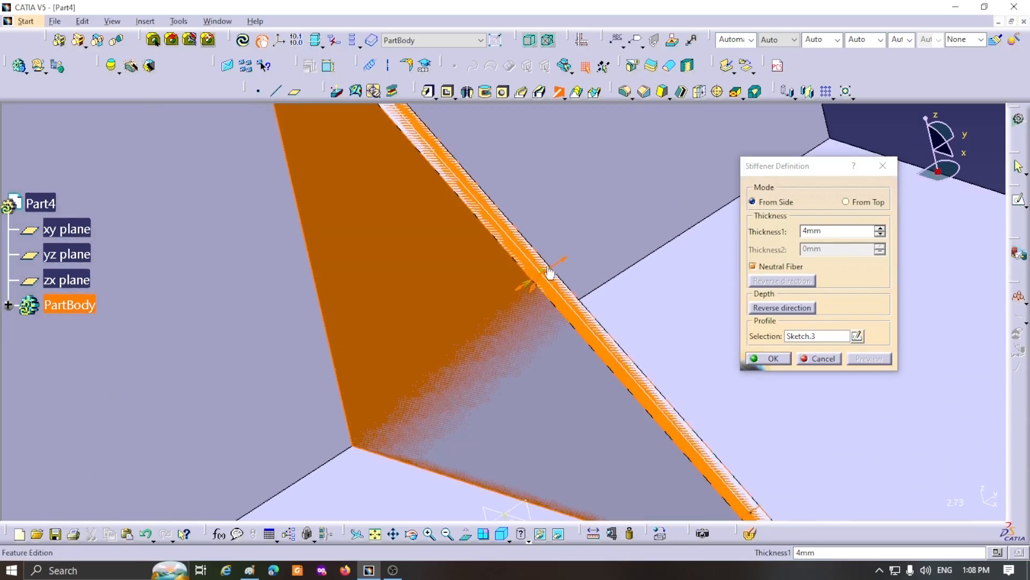
{"action": "left_click", "coordinate": [534, 295]}
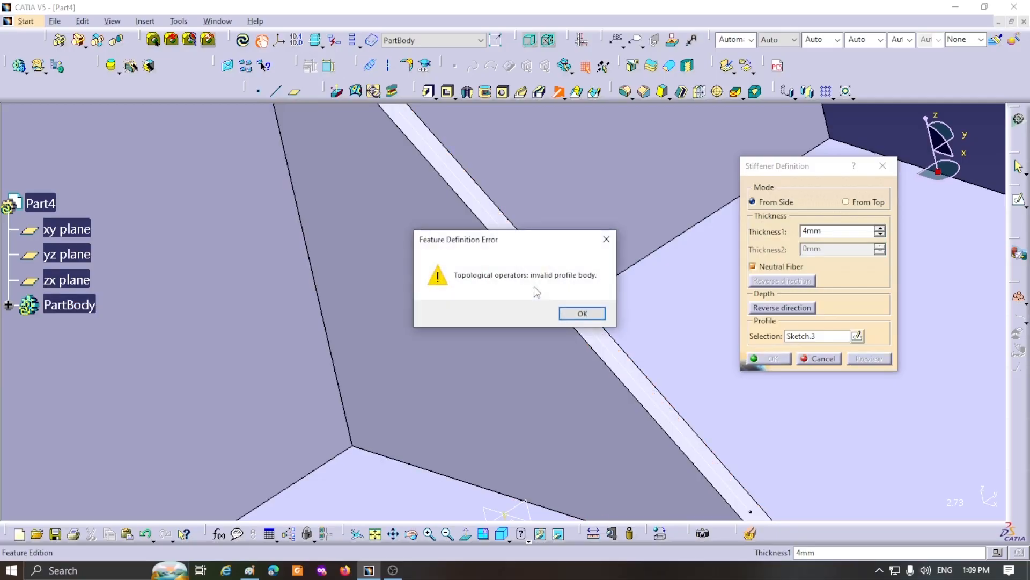
{"action": "left_click", "coordinate": [578, 311]}
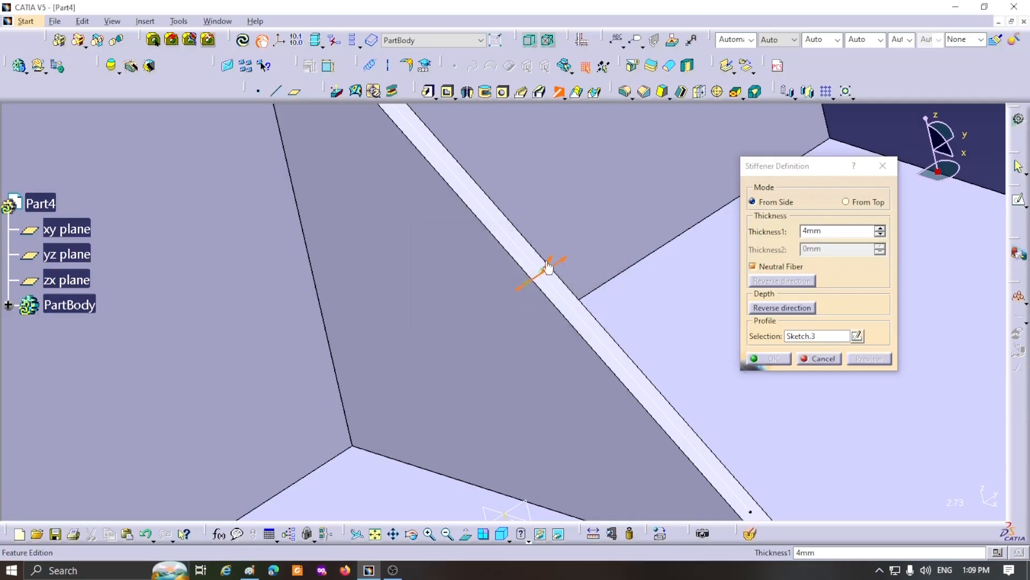
{"action": "left_click", "coordinate": [546, 268]}
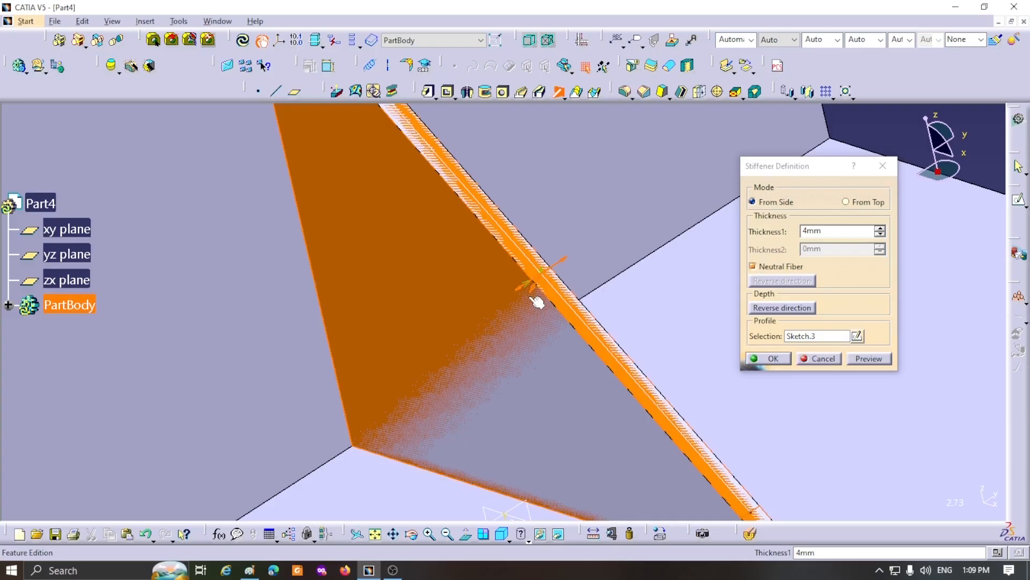
{"action": "left_click", "coordinate": [781, 358]}
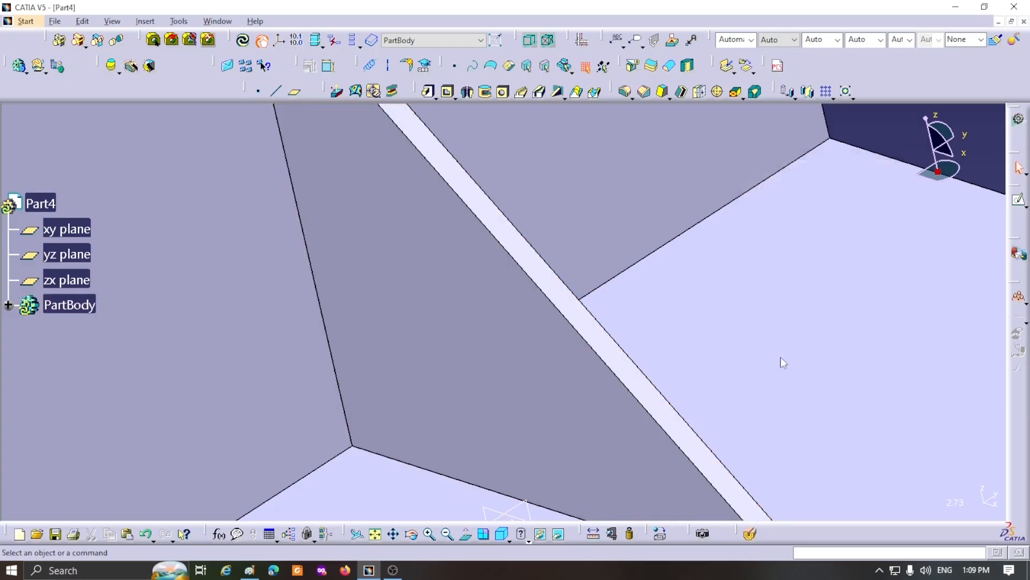
Step: Expand the PartBody's feature list and open a new sketch on the zx plane
{"action": "middle_click_drag", "start_coordinate": [750, 359], "coordinate": [794, 306]}
{"action": "left_click", "coordinate": [804, 206]}
{"action": "middle_click_drag", "start_coordinate": [801, 210], "coordinate": [813, 243]}
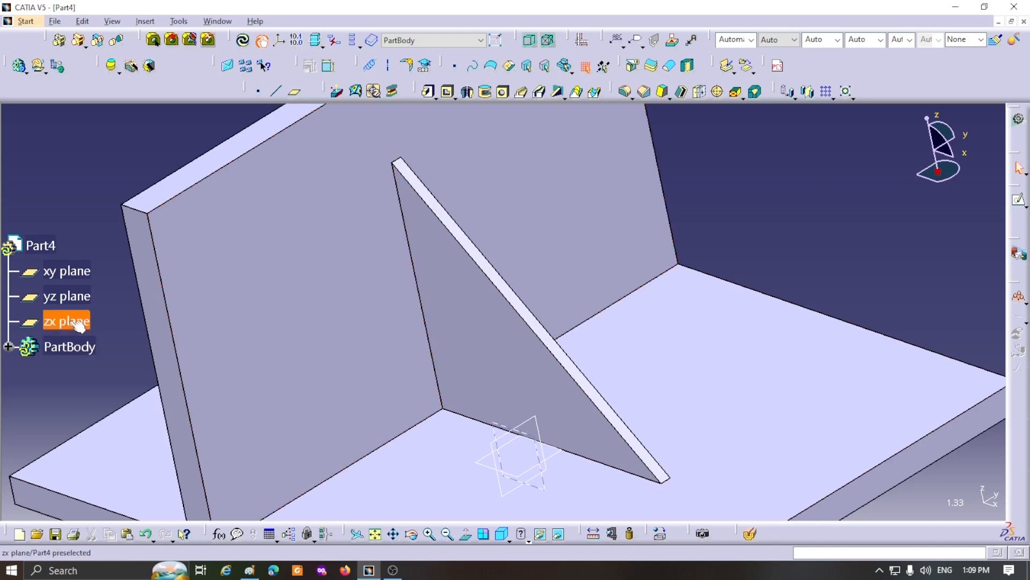
{"action": "left_click", "coordinate": [9, 346]}
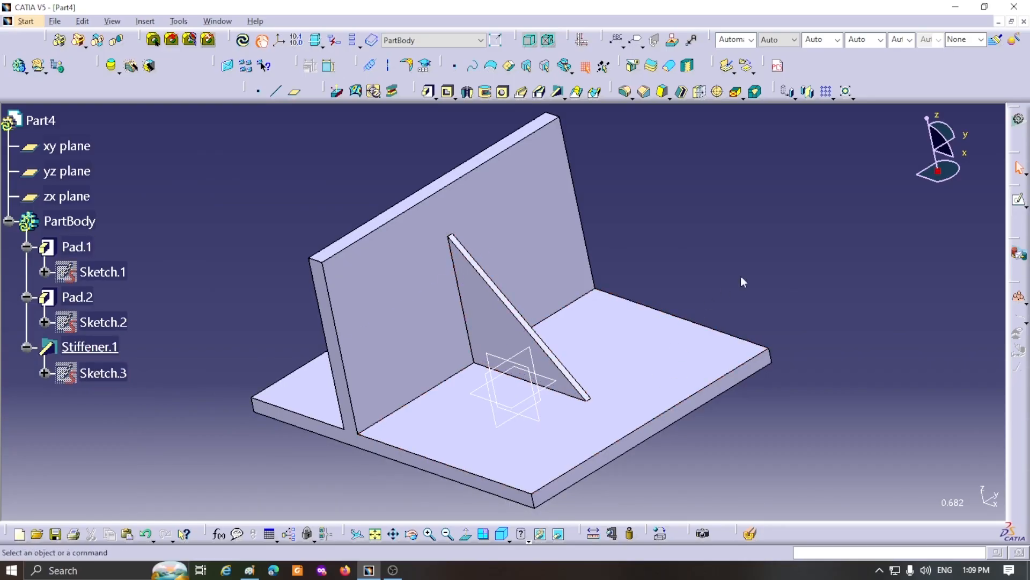
{"action": "left_click", "coordinate": [70, 203]}
{"action": "left_click", "coordinate": [1018, 199]}
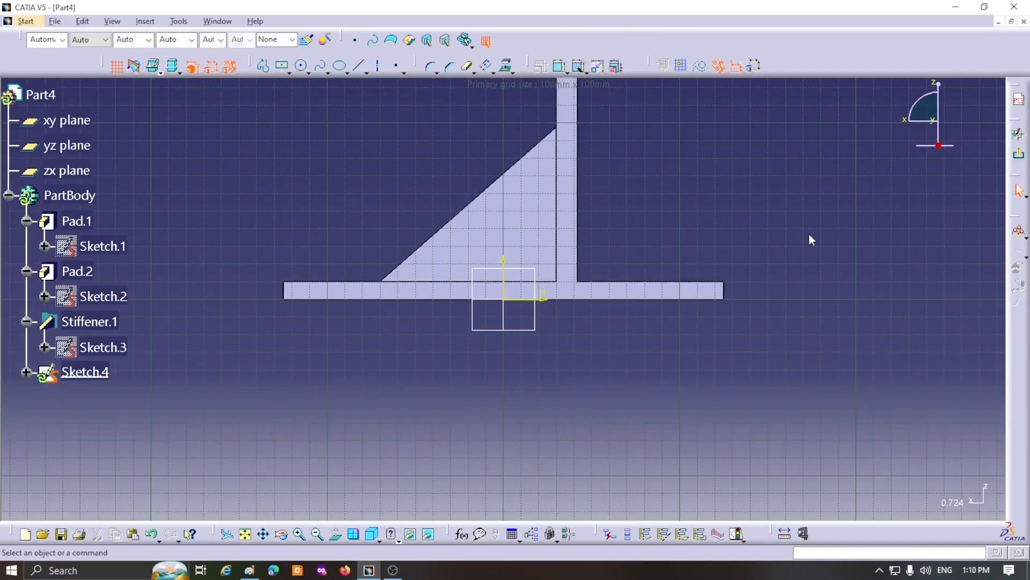
Step: Sketch a three-point arc of about 85 mm radius on the upright plate's other side, bowing toward its corner with the base
{"action": "left_click", "coordinate": [327, 70]}
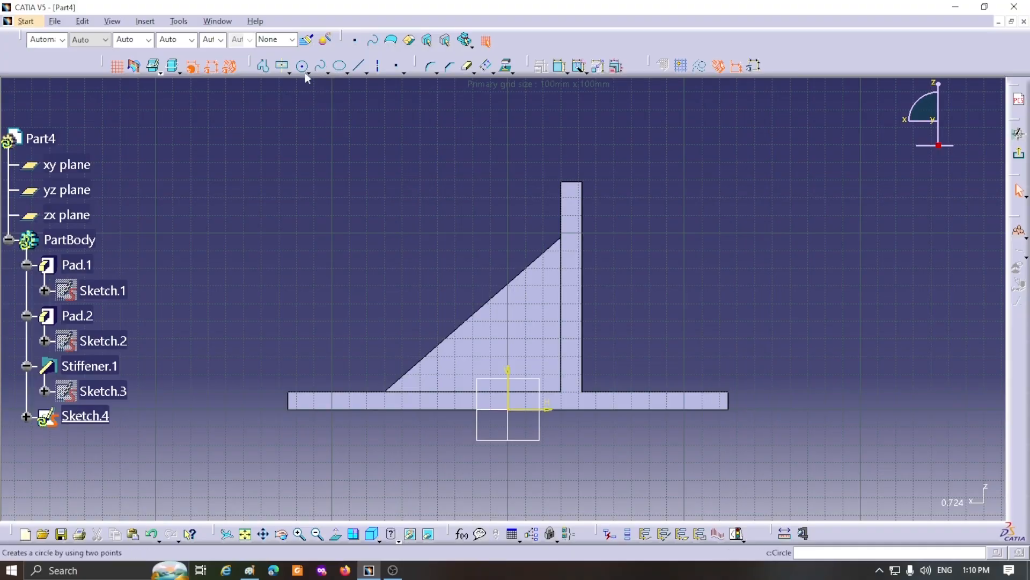
{"action": "left_click", "coordinate": [308, 72]}
{"action": "left_click", "coordinate": [319, 105]}
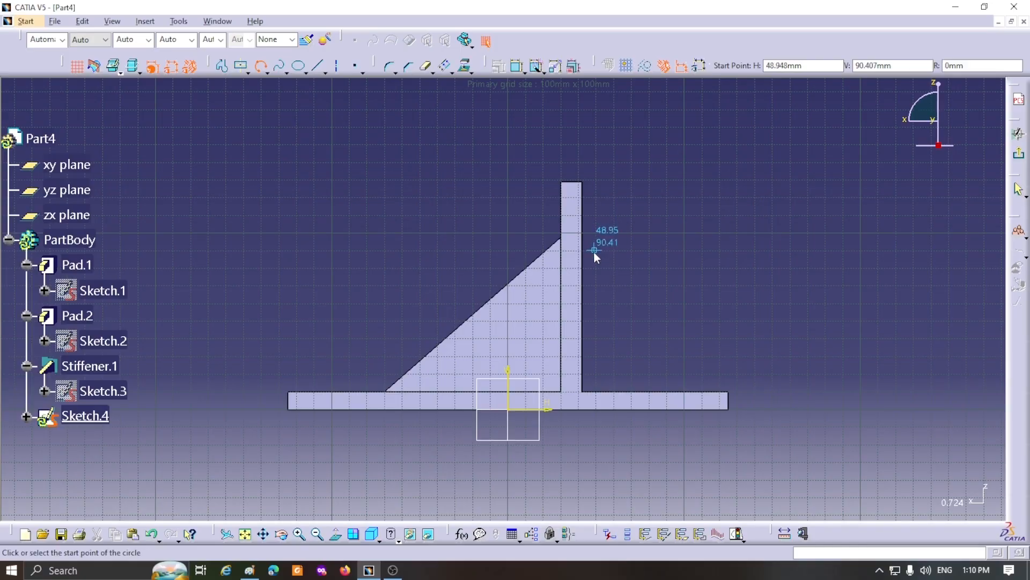
{"action": "left_click", "coordinate": [594, 250]}
{"action": "left_click", "coordinate": [653, 341]}
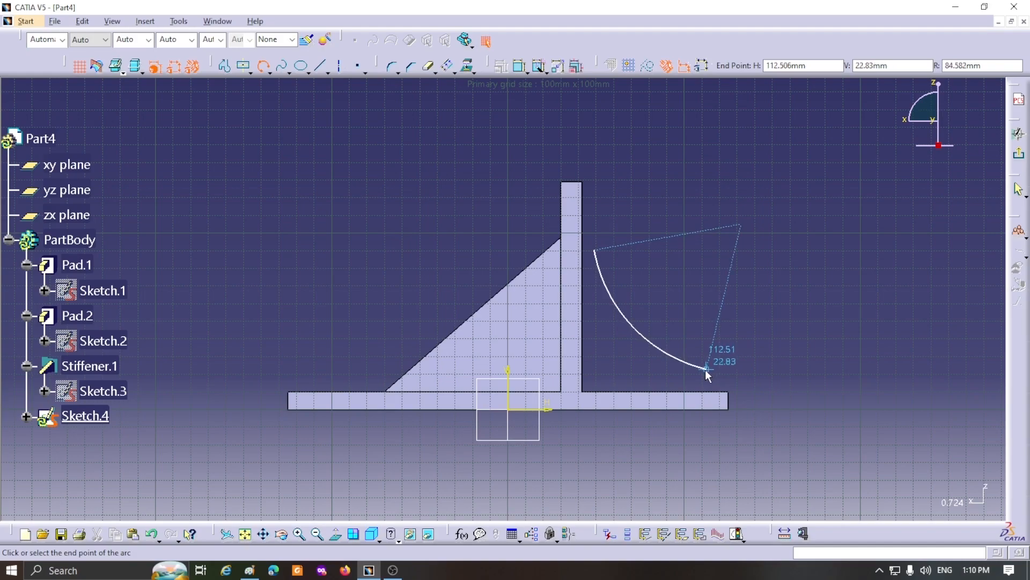
{"action": "left_click", "coordinate": [706, 369]}
{"action": "left_click", "coordinate": [796, 387]}
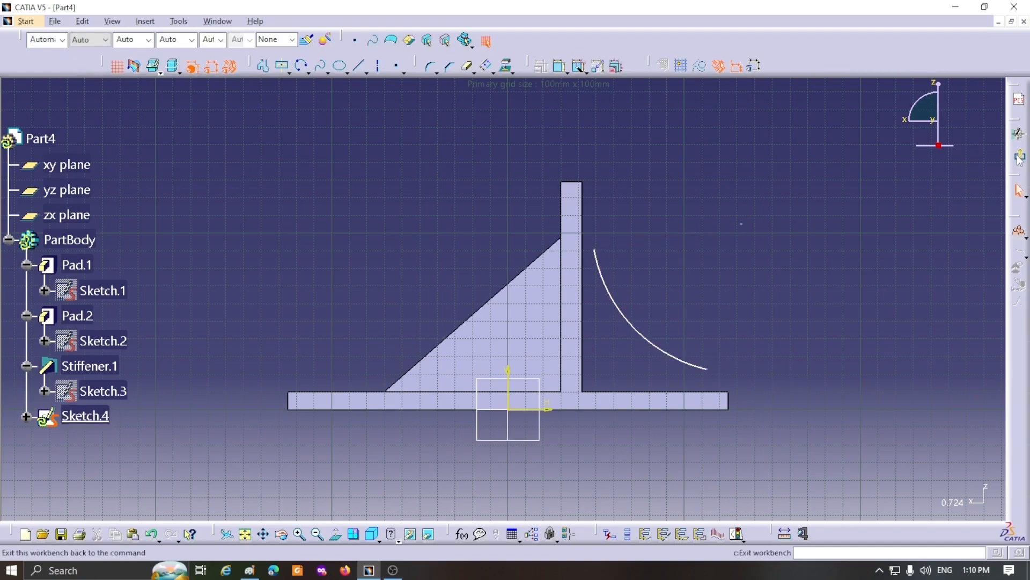
Step: Exit the sketch and try to create a 4 mm From Side stiffener with neutral fiber from the arc
{"action": "left_click", "coordinate": [1019, 158]}
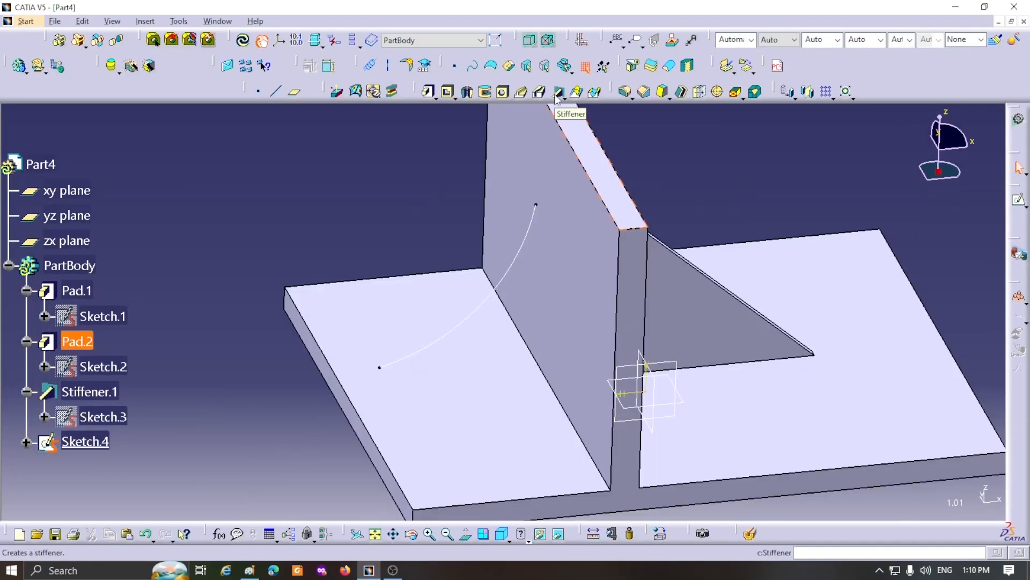
{"action": "left_click", "coordinate": [558, 92]}
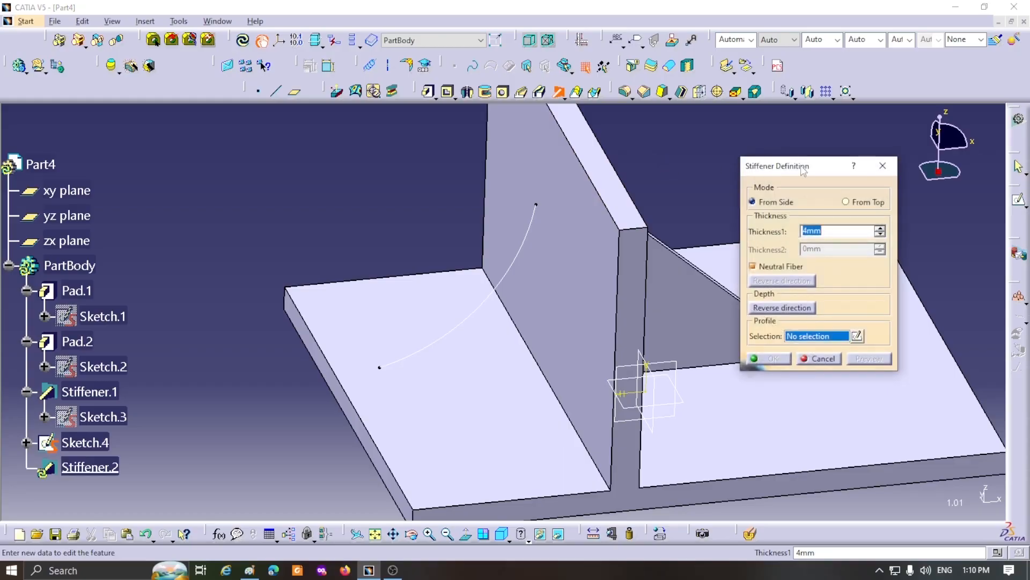
{"action": "left_click_drag", "start_coordinate": [800, 168], "coordinate": [772, 151]}
{"action": "left_click", "coordinate": [512, 309]}
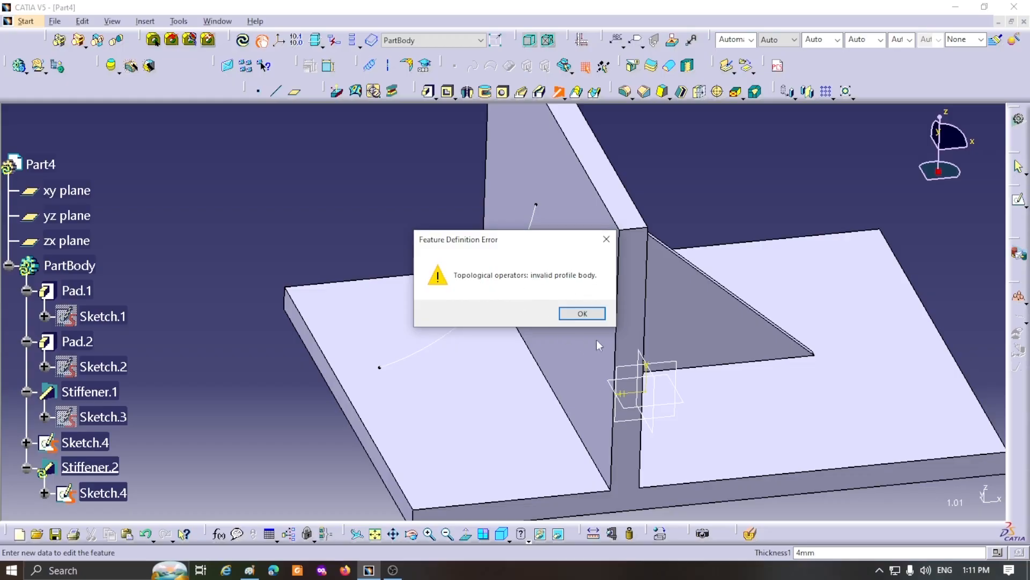
{"action": "left_click", "coordinate": [583, 314]}
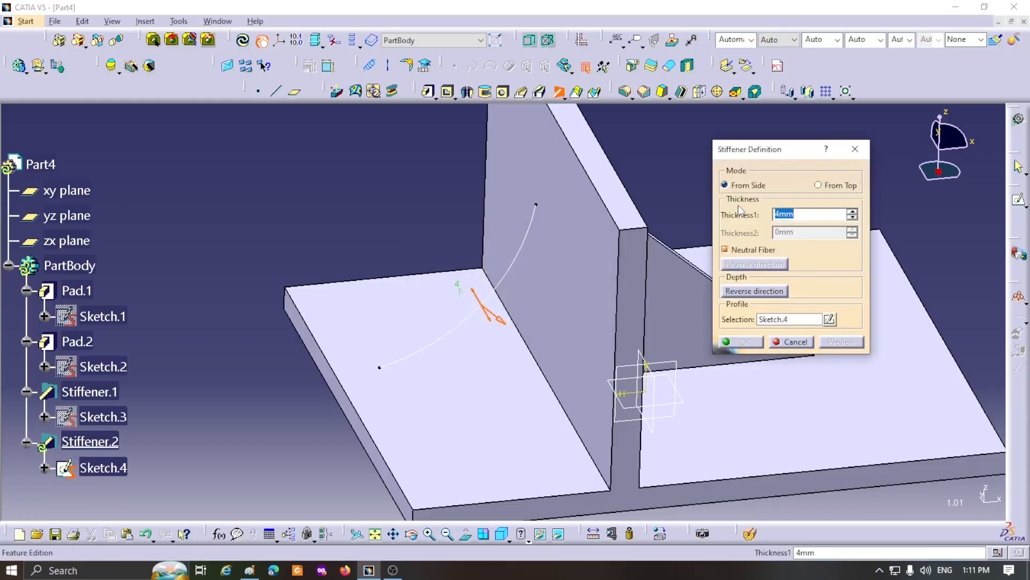
{"action": "left_click", "coordinate": [792, 343]}
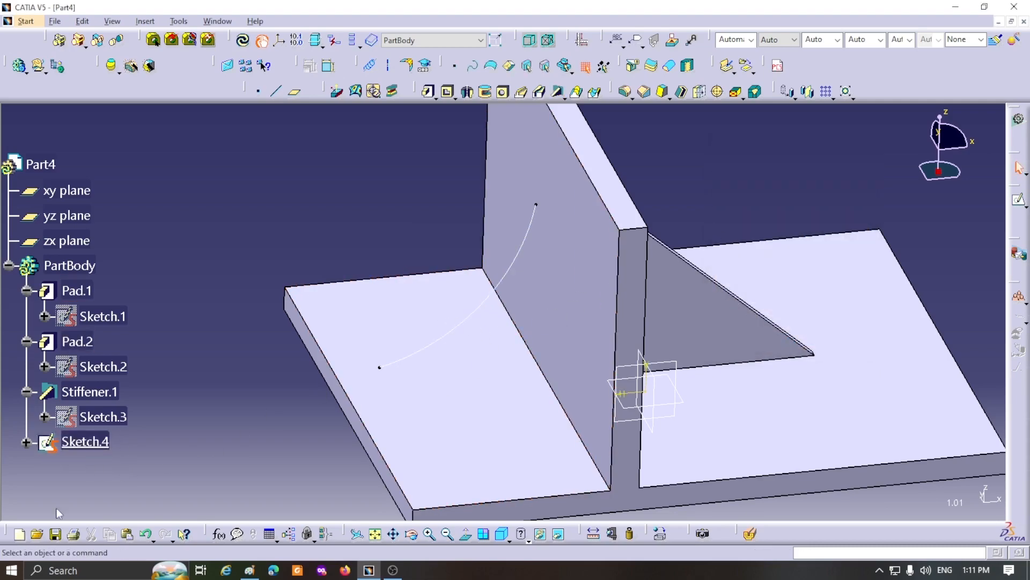
Step: Reopen the arc's sketch and make the arc's lower endpoint coincident with the base plate's upper outer corner
{"action": "left_click", "coordinate": [85, 441]}
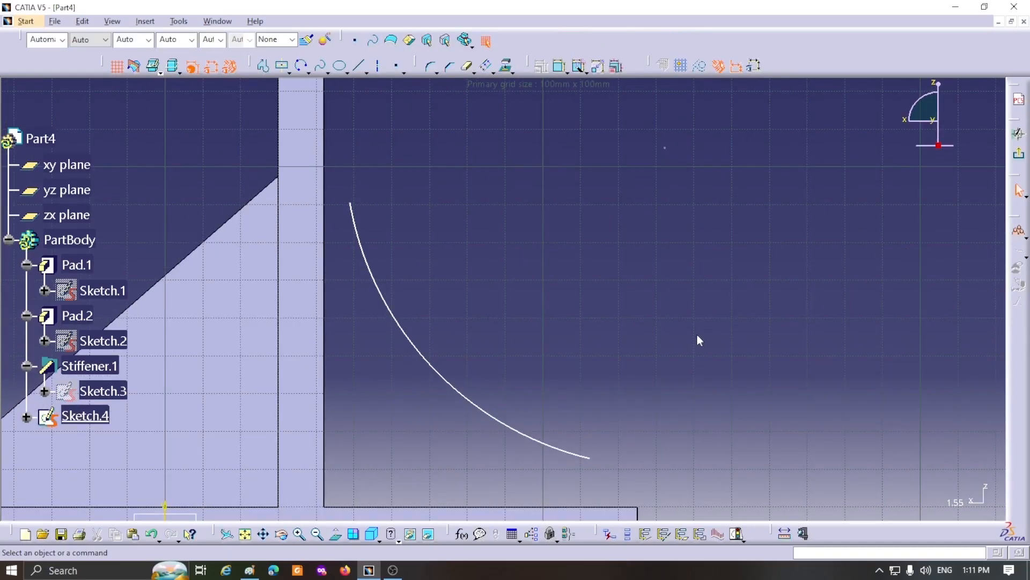
{"action": "mouse_move", "coordinate": [703, 312]}
{"action": "middle_mouse_down"}
{"action": "mouse_move", "coordinate": [712, 267]}
{"action": "mouse_move", "coordinate": [725, 273]}
{"action": "middle_mouse_up"}
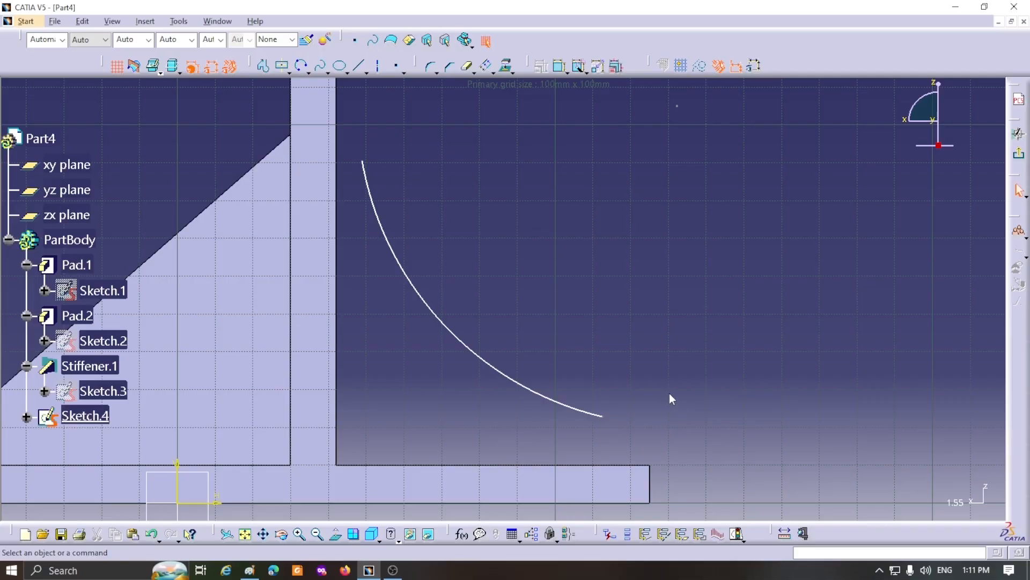
{"action": "left_click", "coordinate": [652, 466]}
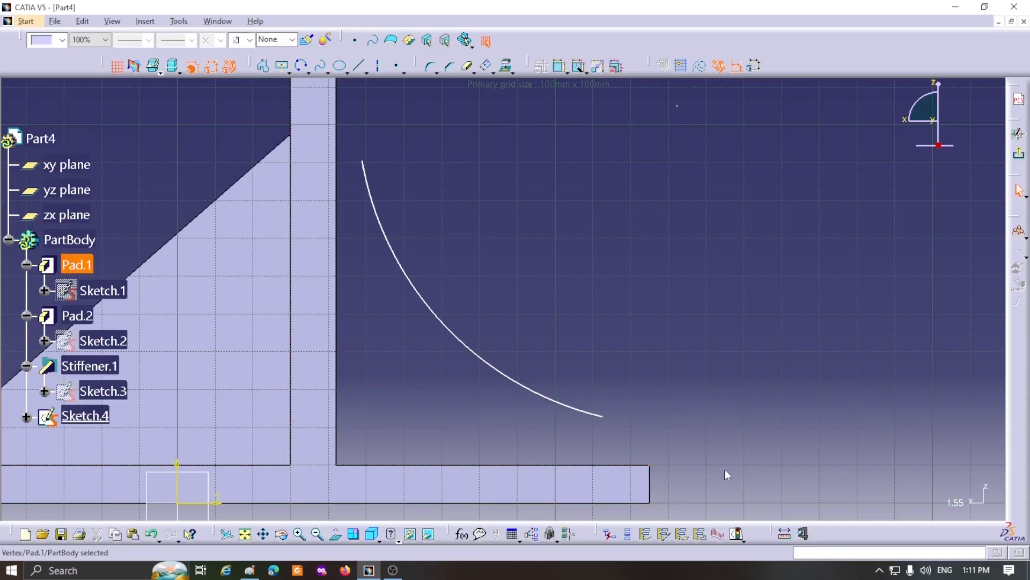
{"action": "left_click", "coordinate": [607, 418], "text": "ctrl"}
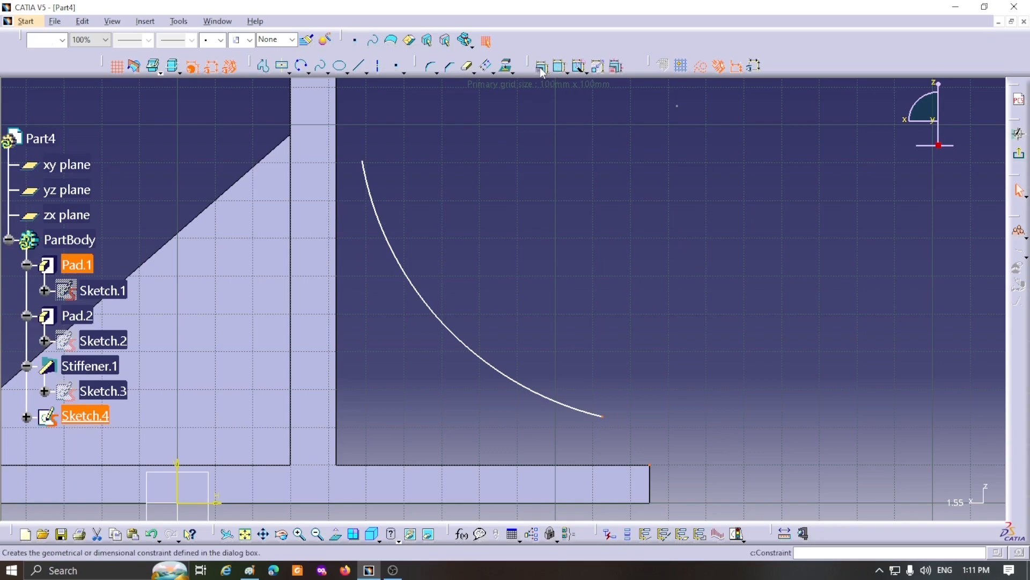
{"action": "left_click", "coordinate": [558, 66]}
{"action": "left_click", "coordinate": [879, 263]}
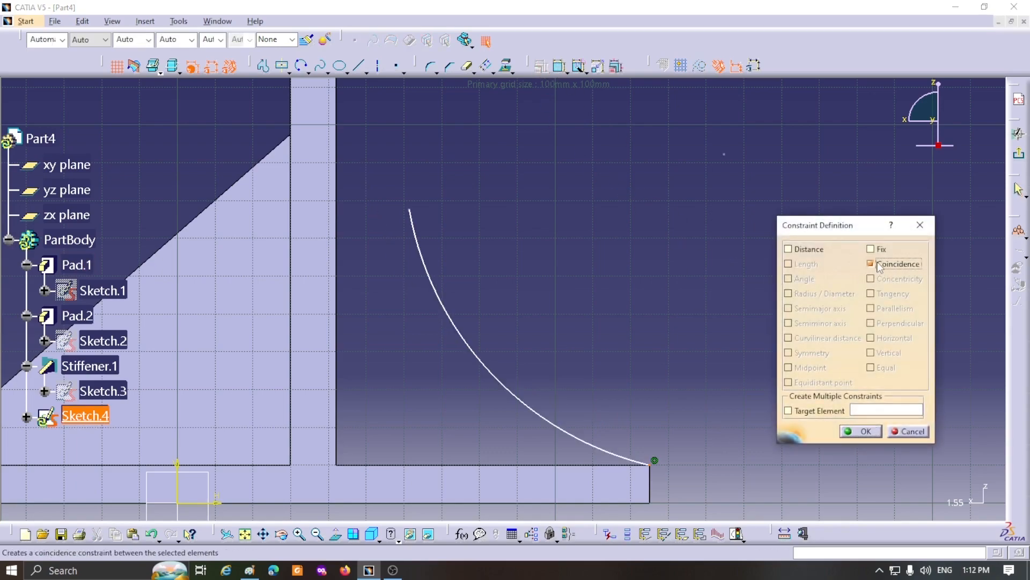
{"action": "left_click", "coordinate": [861, 431]}
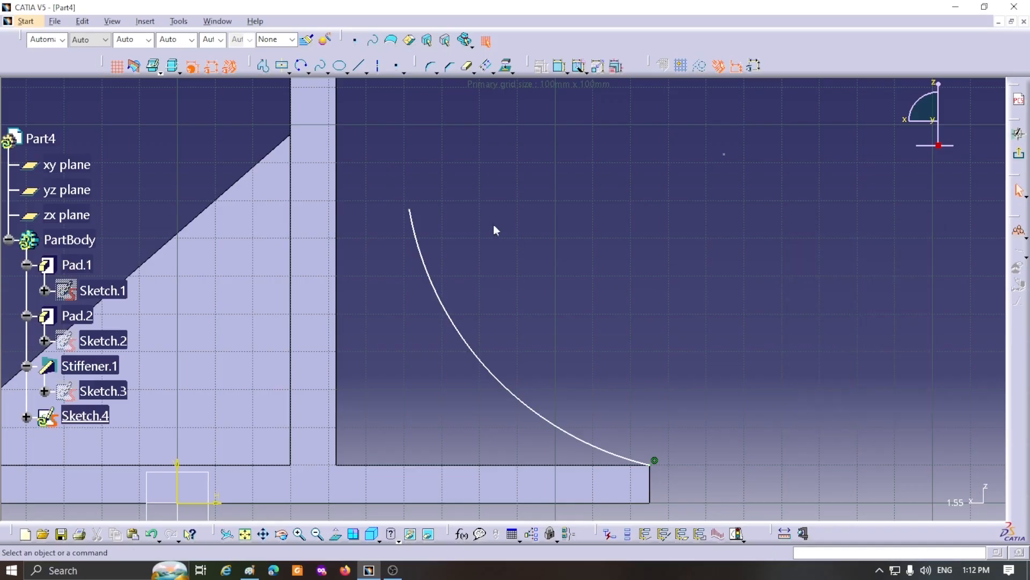
Step: Exit the sketch and create a From Side stiffener from the arc with 4 mm thickness and neutral fiber
{"action": "mouse_move", "coordinate": [506, 218]}
{"action": "middle_mouse_down"}
{"action": "mouse_move", "coordinate": [528, 274]}
{"action": "mouse_move", "coordinate": [581, 287]}
{"action": "middle_mouse_up"}
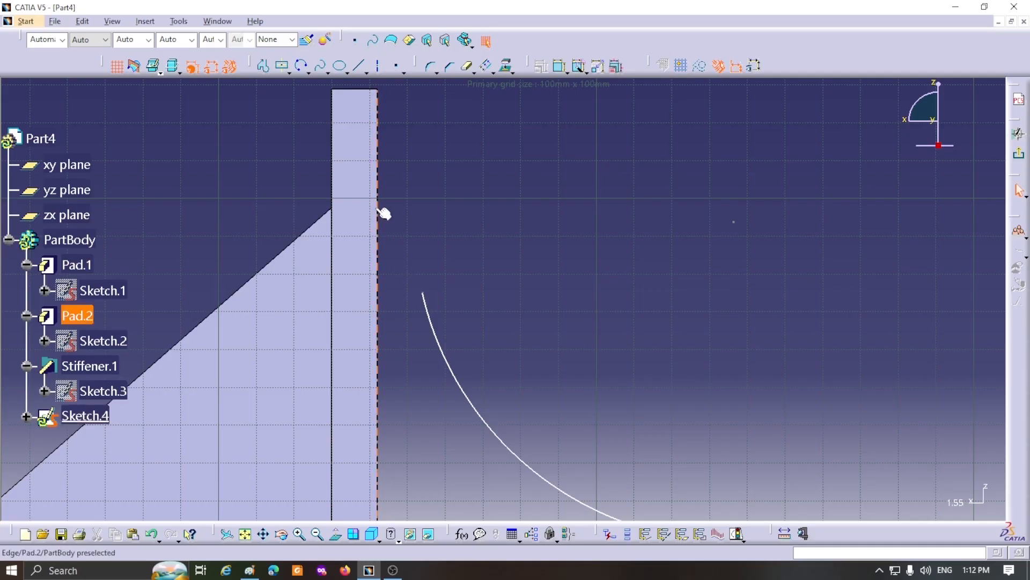
{"action": "left_click", "coordinate": [1018, 154]}
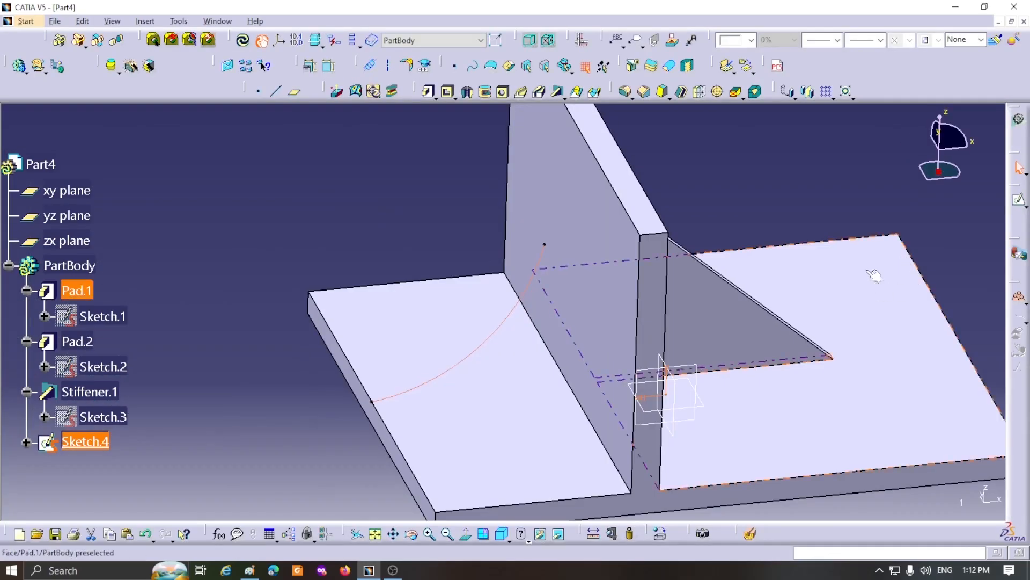
{"action": "left_click", "coordinate": [557, 94]}
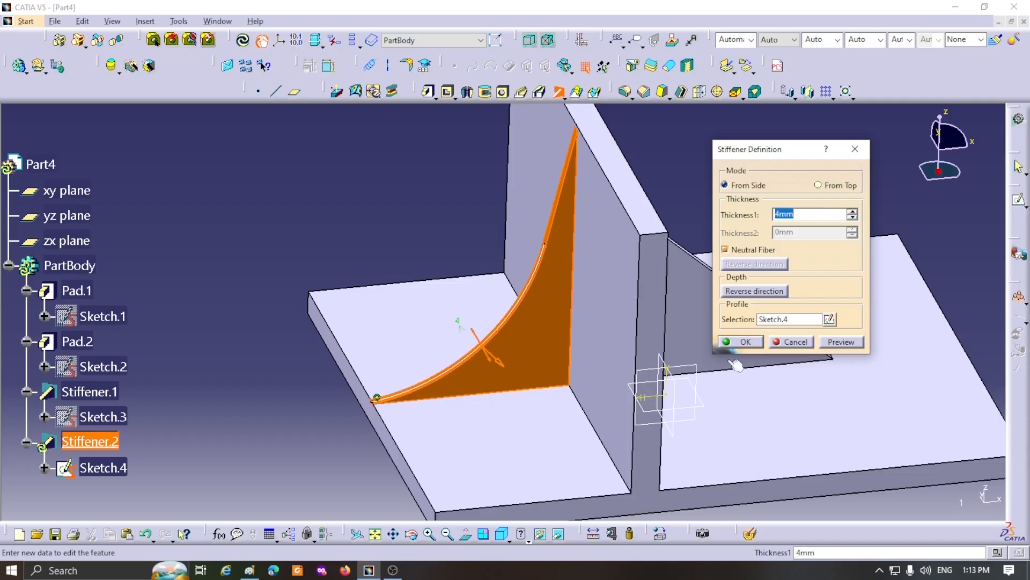
{"action": "left_click", "coordinate": [745, 342]}
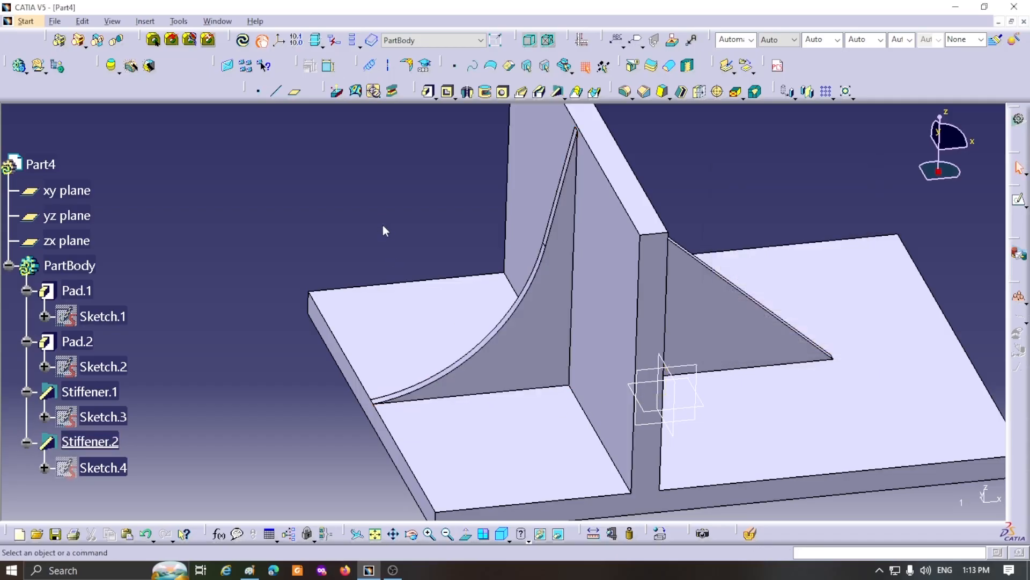
{"action": "middle_click_drag", "start_coordinate": [396, 214], "coordinate": [437, 332]}
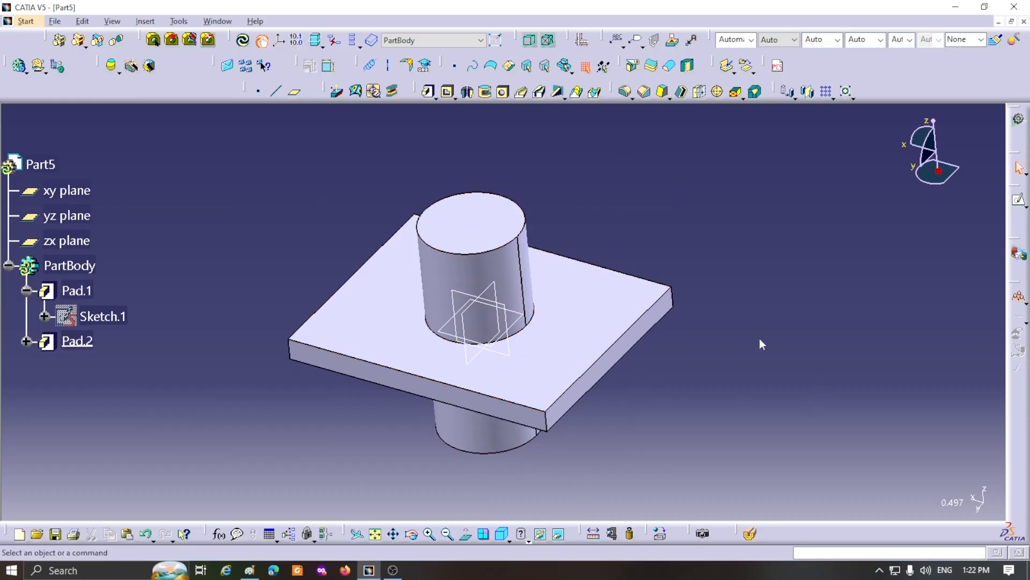
Step: Open a new sketch on Part5's zx plane and view it normal to the sketch plane
{"action": "left_click", "coordinate": [509, 354]}
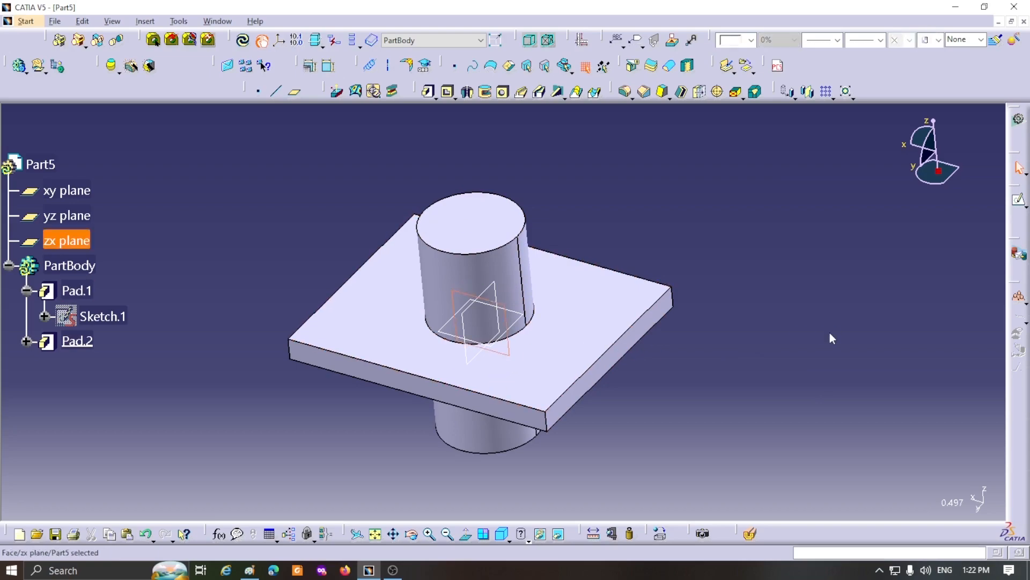
{"action": "left_click", "coordinate": [1019, 199]}
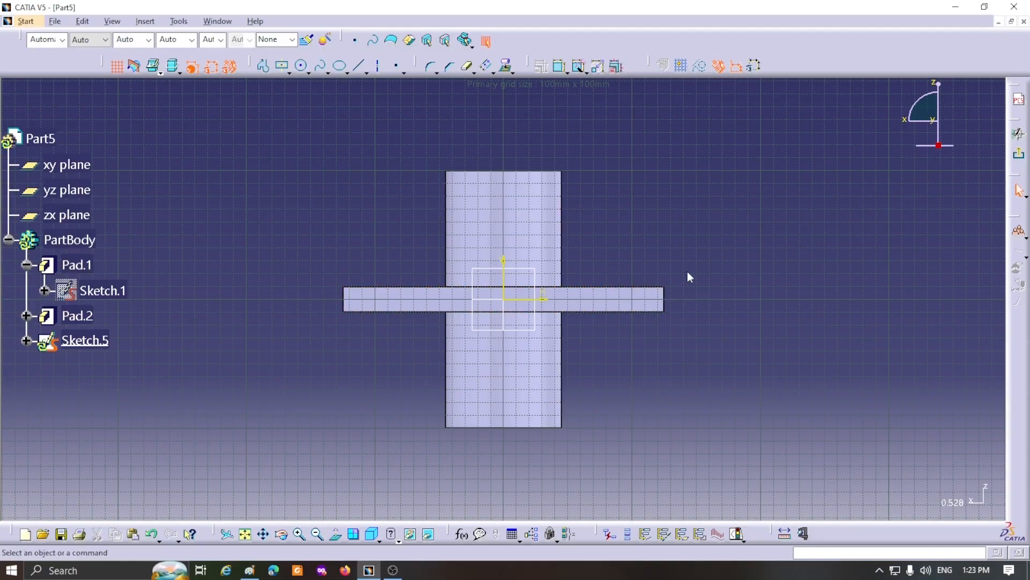
{"action": "middle_click_drag", "start_coordinate": [614, 214], "coordinate": [533, 272]}
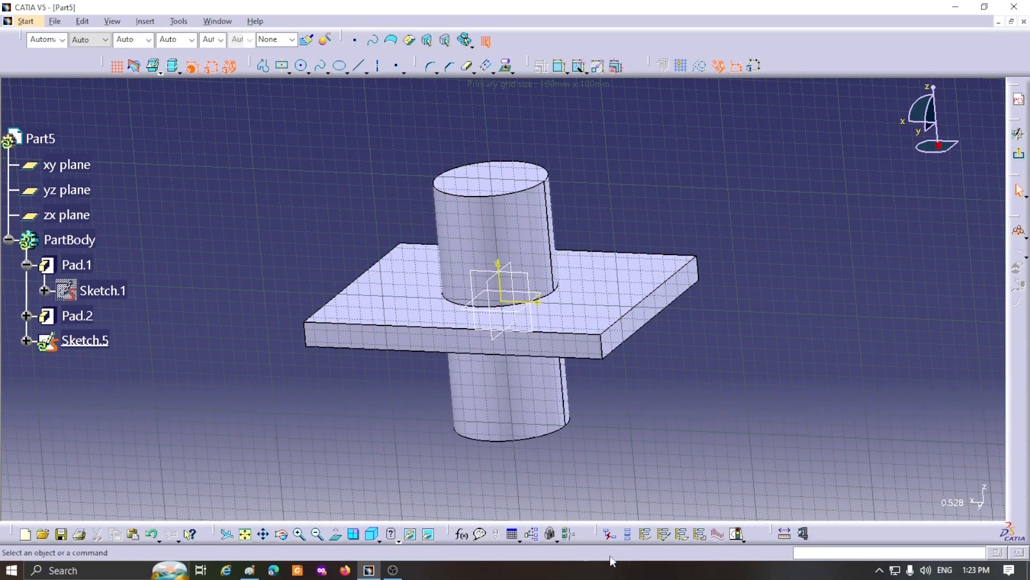
{"action": "left_click", "coordinate": [335, 535]}
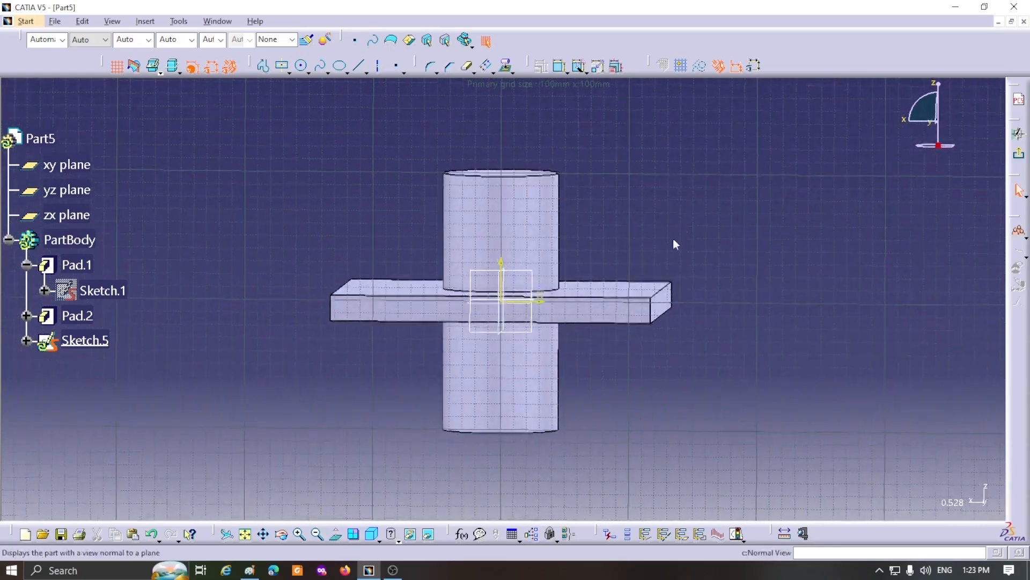
{"action": "mouse_move", "coordinate": [659, 224]}
{"action": "middle_mouse_down"}
{"action": "mouse_move", "coordinate": [651, 260]}
{"action": "mouse_move", "coordinate": [651, 223]}
{"action": "middle_mouse_up"}
Step: Sketch a free inclined line above the plate, sloping down from near the cylinder's top toward the plate's outer end
{"action": "left_click", "coordinate": [359, 65]}
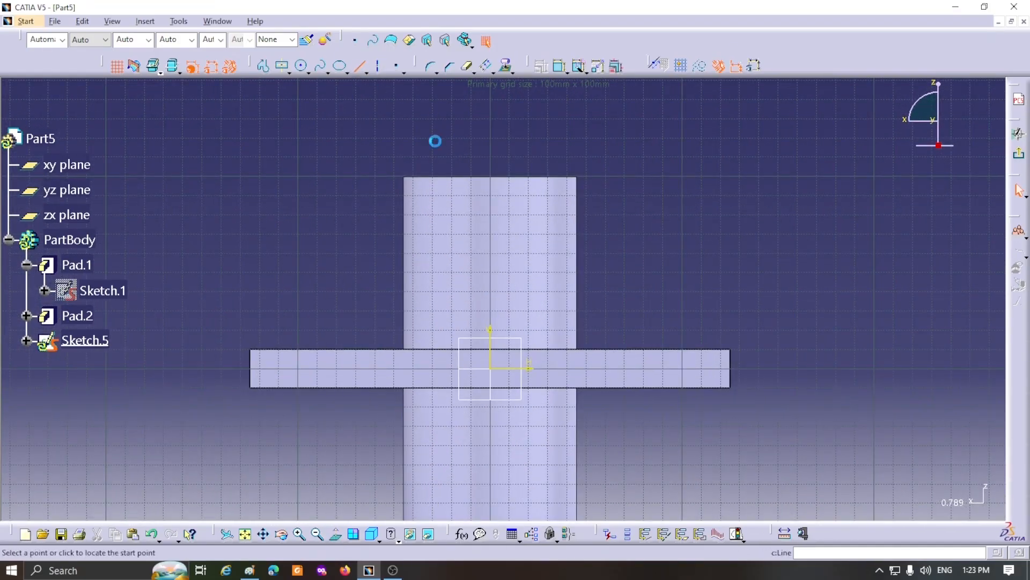
{"action": "left_click", "coordinate": [593, 198]}
{"action": "left_click", "coordinate": [699, 330]}
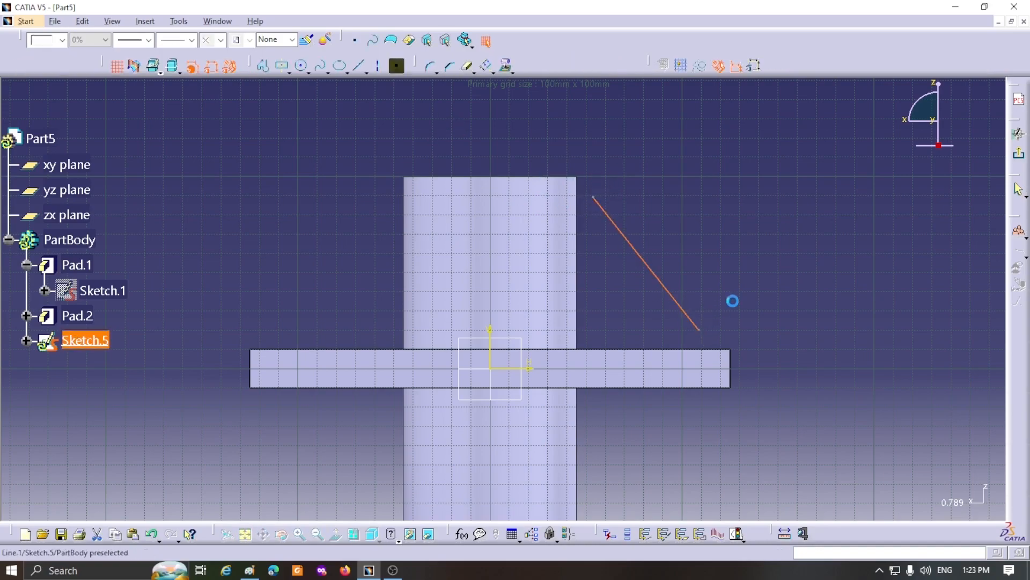
Step: Project the upper cylinder's 3D canonical silhouette edges onto the sketch plane
{"action": "left_click", "coordinate": [511, 71]}
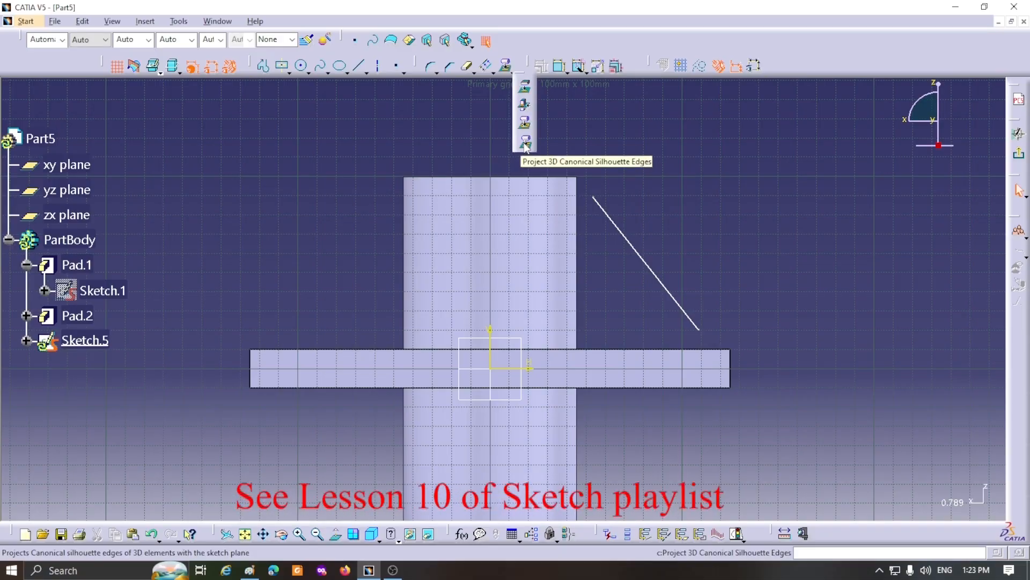
{"action": "left_click", "coordinate": [525, 146]}
{"action": "left_click", "coordinate": [534, 224]}
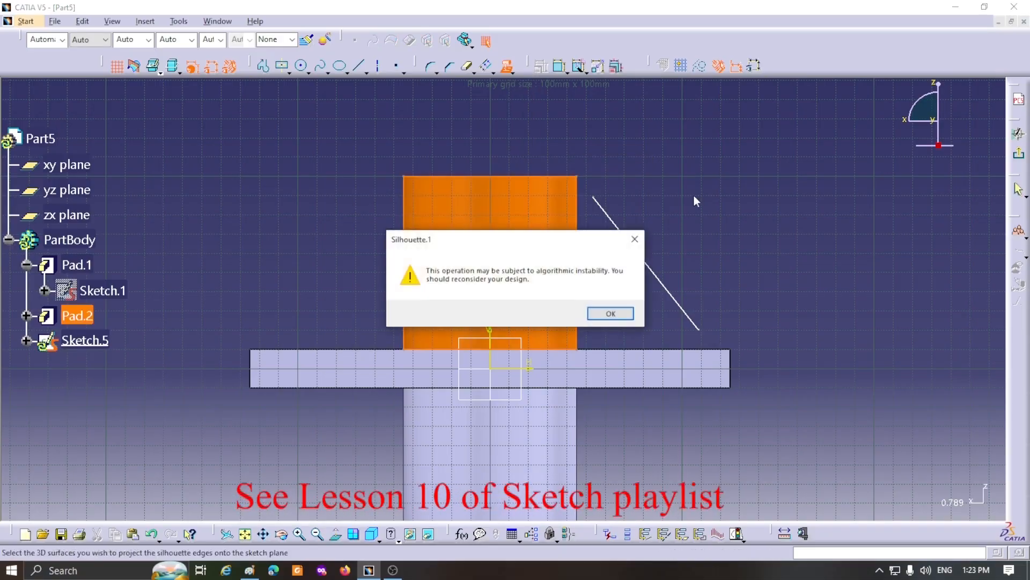
{"action": "left_click", "coordinate": [609, 314]}
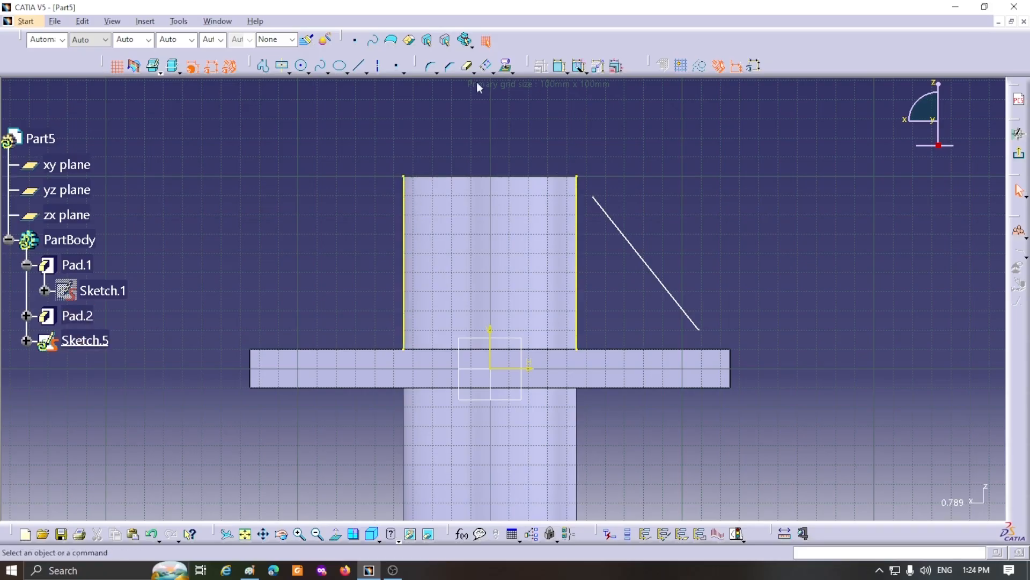
Step: Make the inclined line's upper endpoint coincident with the top end of the adjacent projected silhouette edge
{"action": "left_click", "coordinate": [595, 198]}
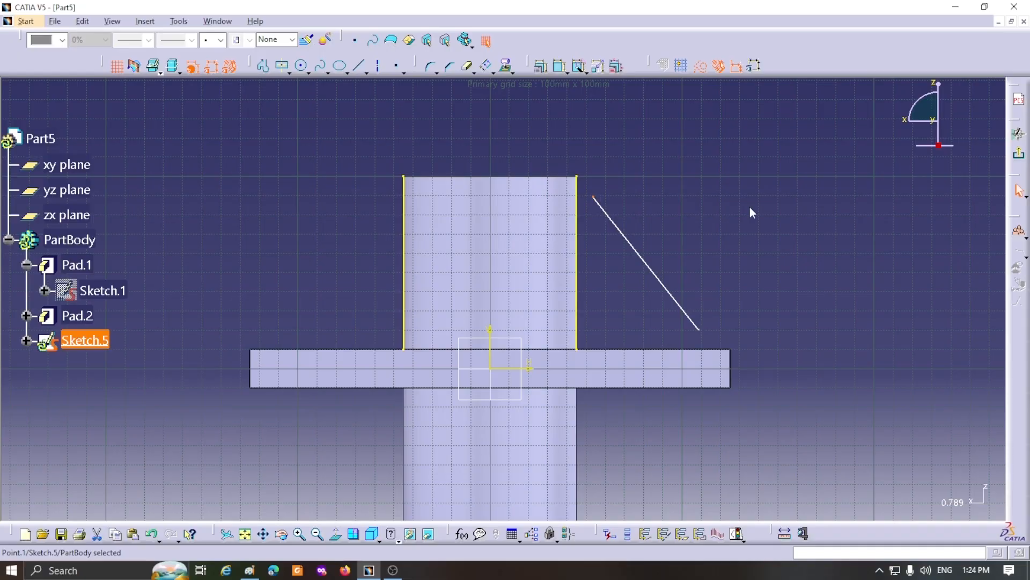
{"action": "left_click", "coordinate": [577, 176], "text": "ctrl"}
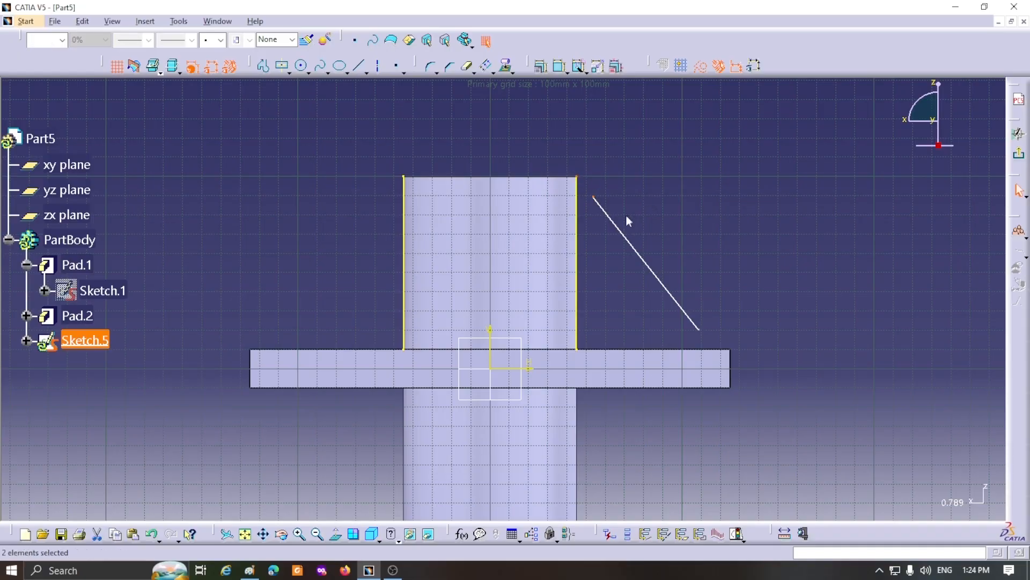
{"action": "left_click", "coordinate": [541, 66]}
{"action": "left_click", "coordinate": [885, 265]}
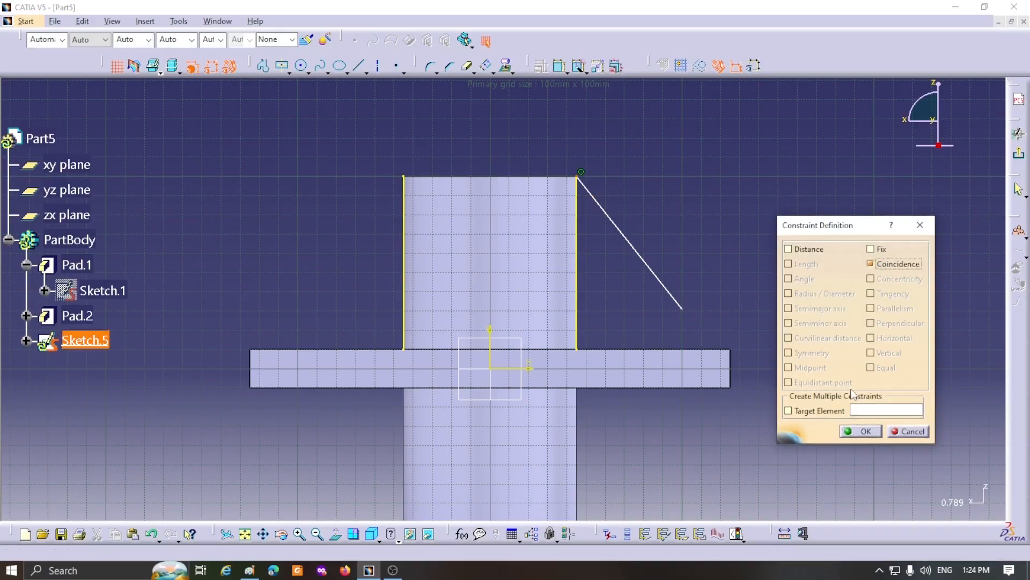
{"action": "left_click", "coordinate": [860, 431]}
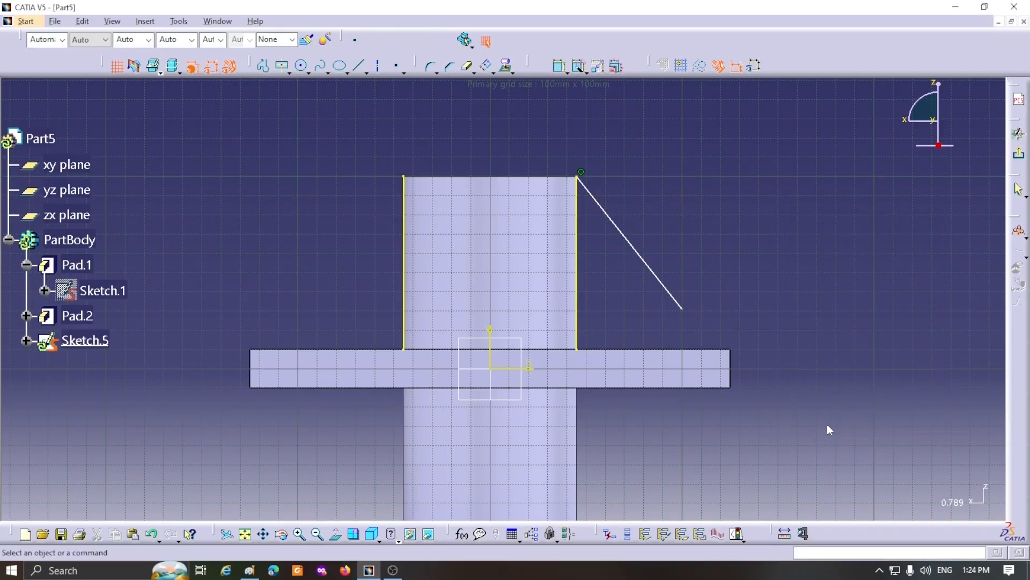
Step: Delete the silhouette edge away from the line, and make the line's lower endpoint coincident with the plate's upper outer corner
{"action": "left_click", "coordinate": [408, 265]}
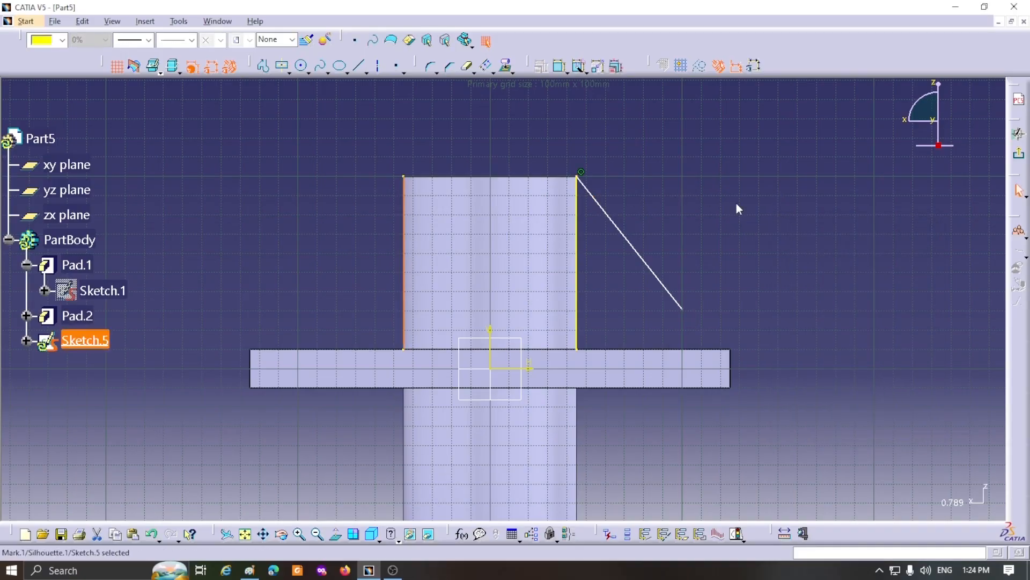
{"action": "left_click", "coordinate": [667, 320]}
{"action": "left_click", "coordinate": [682, 308]}
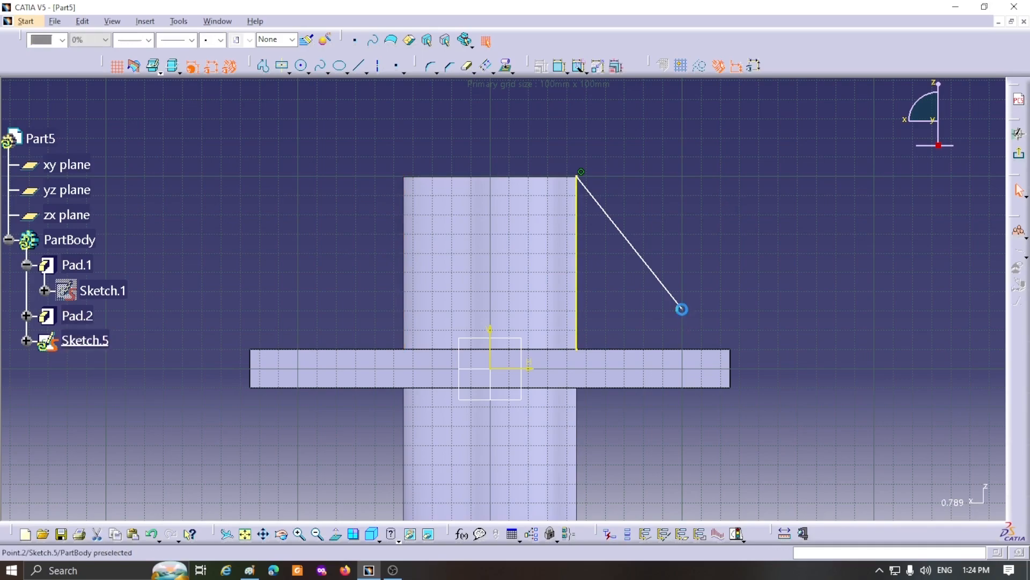
{"action": "left_click", "coordinate": [731, 350], "text": "ctrl"}
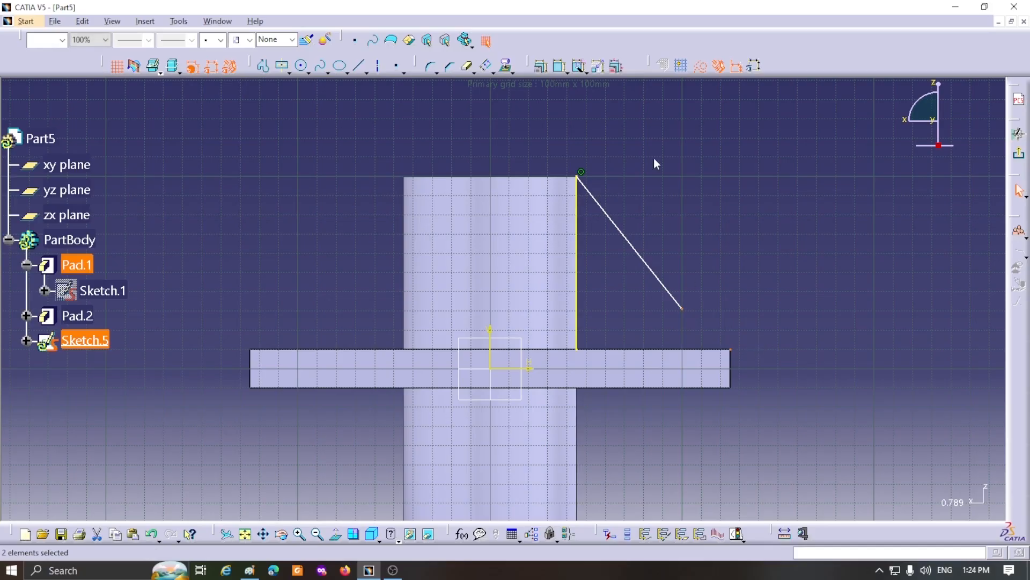
{"action": "left_click", "coordinate": [541, 66]}
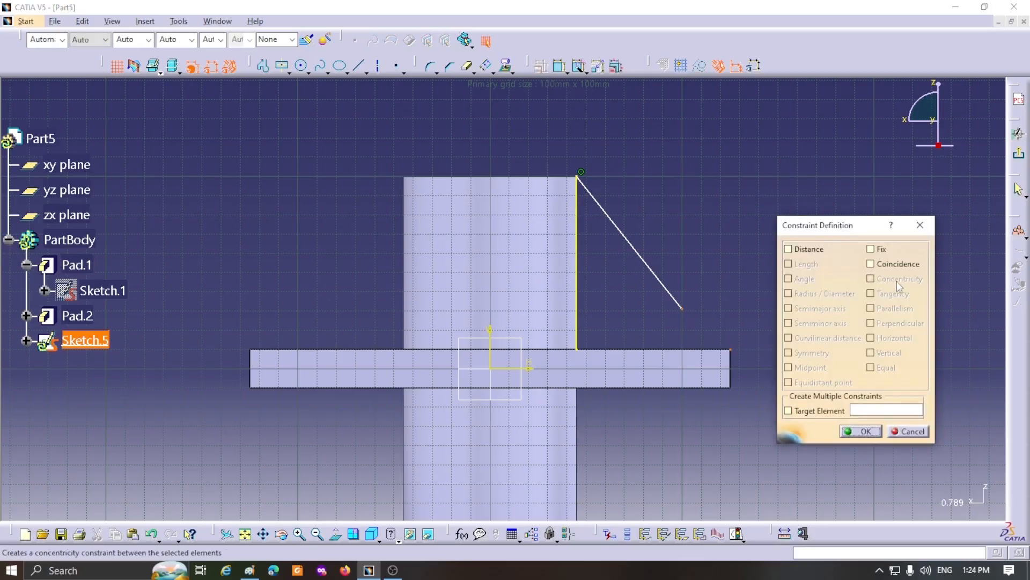
{"action": "left_click", "coordinate": [870, 263]}
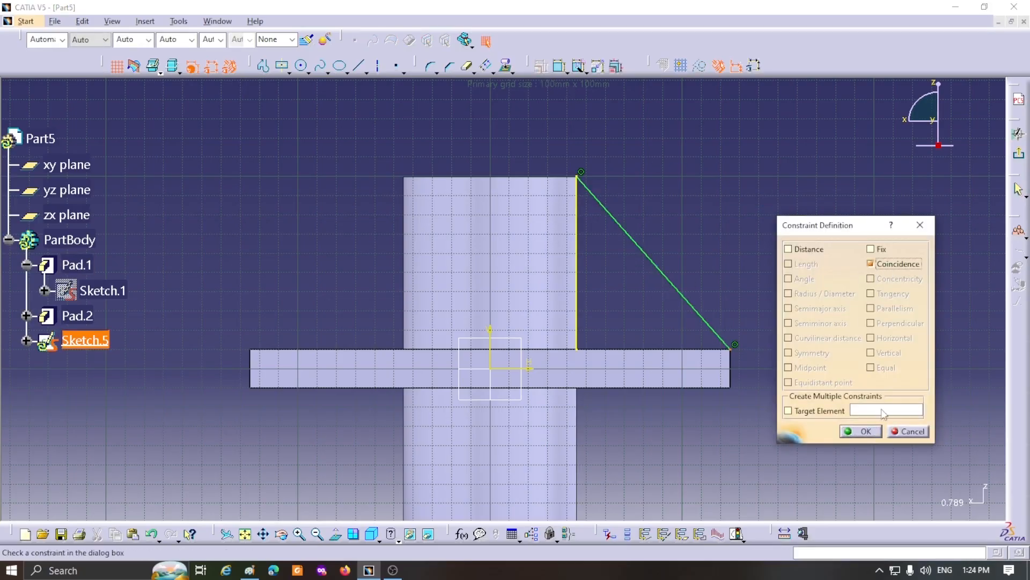
{"action": "left_click", "coordinate": [861, 431]}
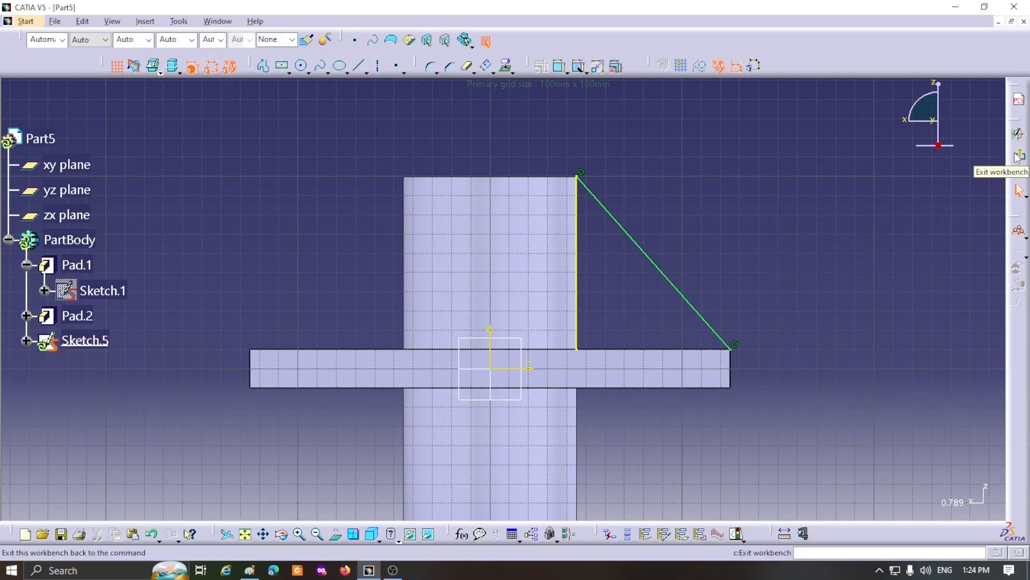
Step: Create an 8 mm thick From Side stiffener between the cylinder and plate from the inclined line sketch
{"action": "left_click", "coordinate": [1019, 156]}
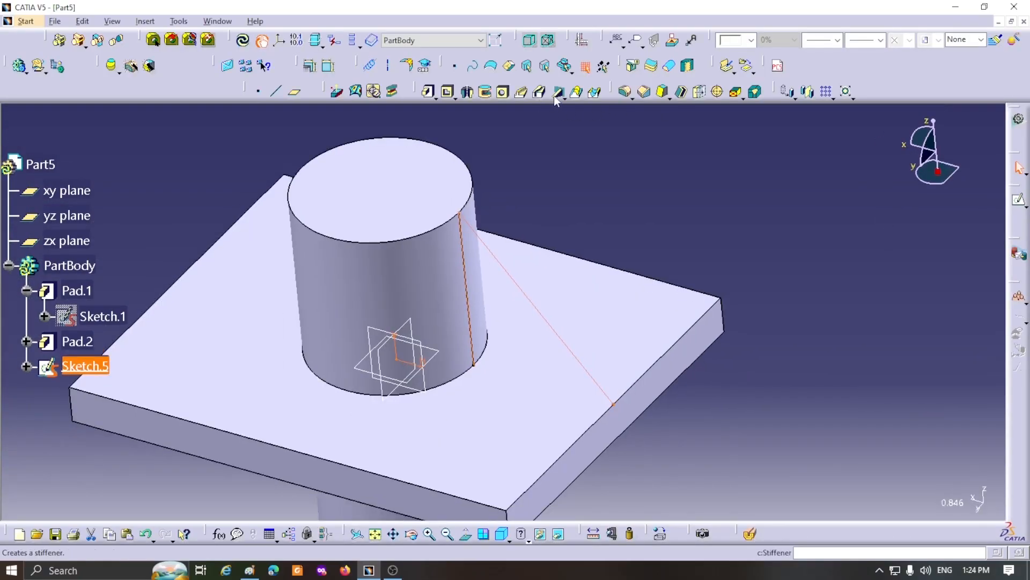
{"action": "left_click", "coordinate": [558, 91]}
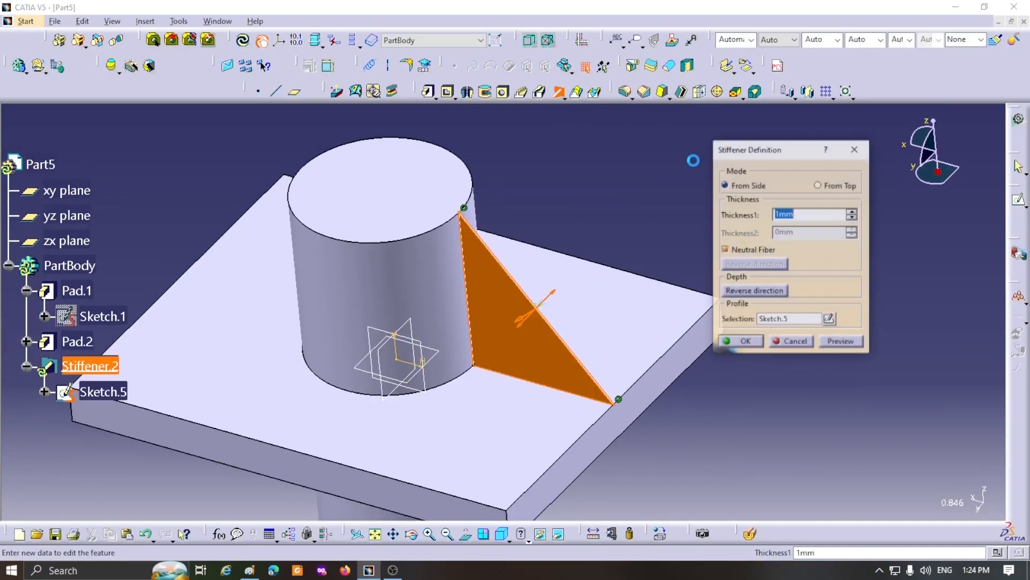
{"action": "left_click_drag", "start_coordinate": [782, 156], "coordinate": [848, 169]}
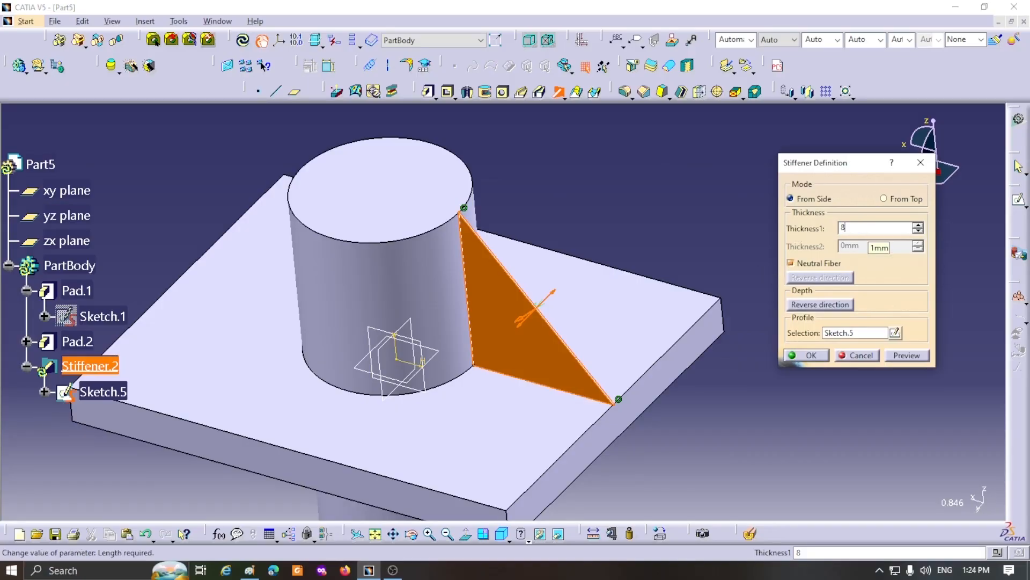
{"action": "left_click", "coordinate": [810, 356]}
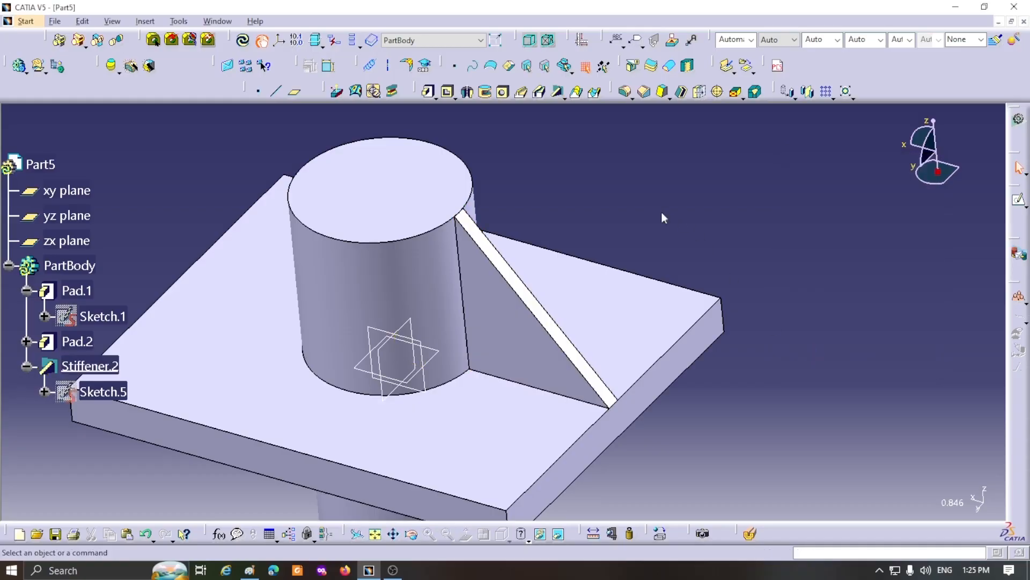
Step: Examine how the stiffener's upper corners meet the cylinder's round top edge, and undo the stiffener
{"action": "middle_click_drag", "start_coordinate": [604, 197], "coordinate": [644, 186]}
{"action": "middle_click_drag", "start_coordinate": [644, 186], "coordinate": [661, 386]}
{"action": "middle_click_drag", "start_coordinate": [714, 337], "coordinate": [774, 352], "text": "ctrl"}
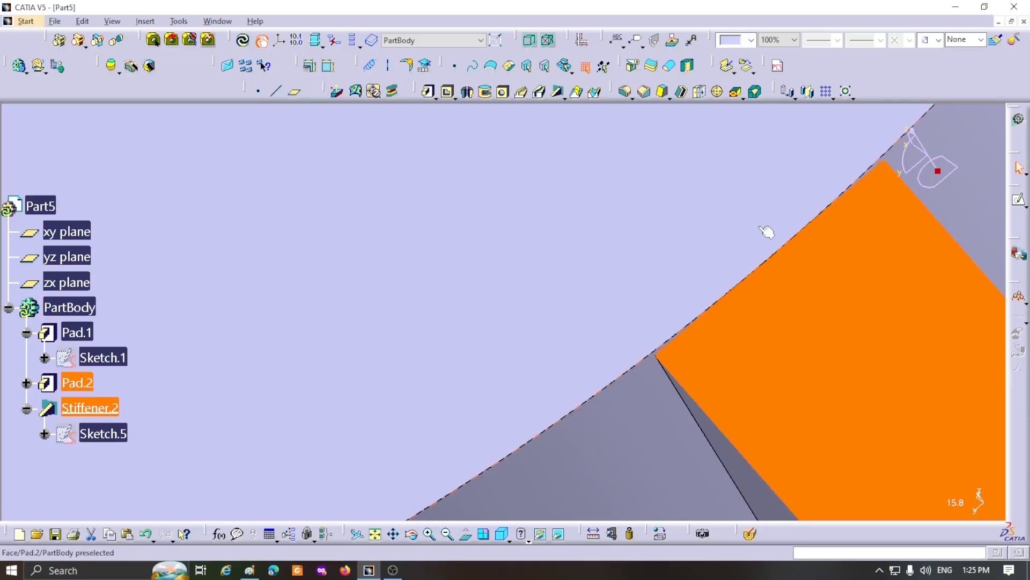
{"action": "middle_click_drag", "start_coordinate": [748, 223], "coordinate": [773, 453]}
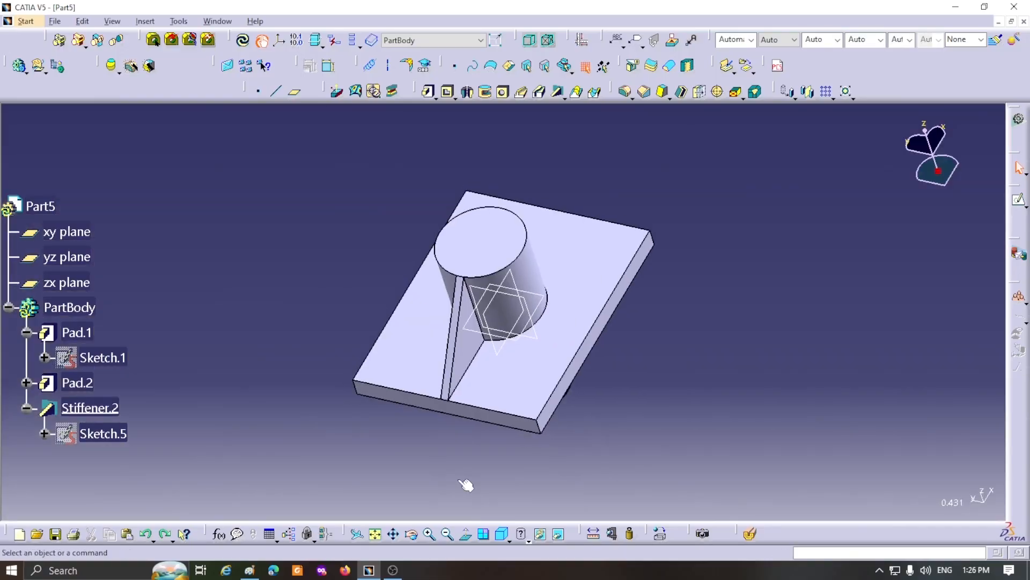
{"action": "key", "text": "ctrl+z"}
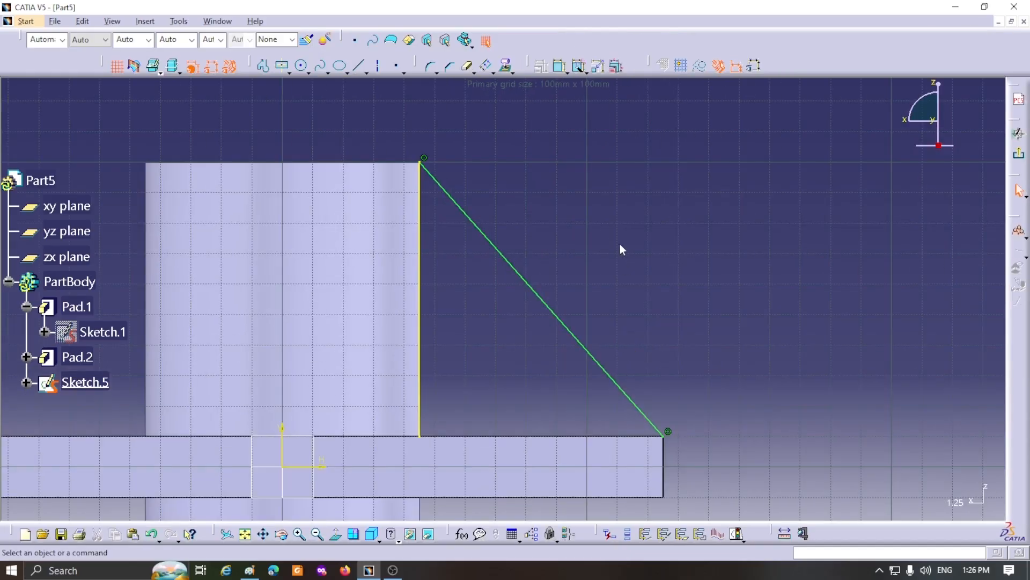
Step: Add a short horizontal line to the stiffener sketch, running along the cylinder's top to the inclined line's upper endpoint
{"action": "middle_click_drag", "start_coordinate": [622, 250], "coordinate": [813, 364]}
{"action": "mouse_move", "coordinate": [629, 215]}
{"action": "middle_mouse_down"}
{"action": "mouse_move", "coordinate": [633, 257]}
{"action": "mouse_move", "coordinate": [590, 177]}
{"action": "middle_mouse_up"}
{"action": "left_click", "coordinate": [359, 70]}
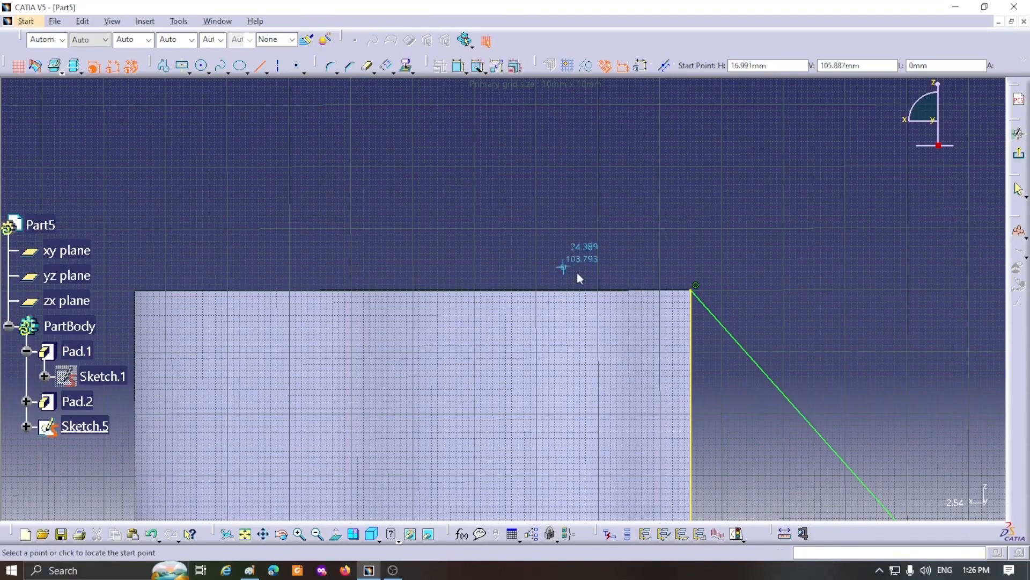
{"action": "left_click", "coordinate": [657, 290]}
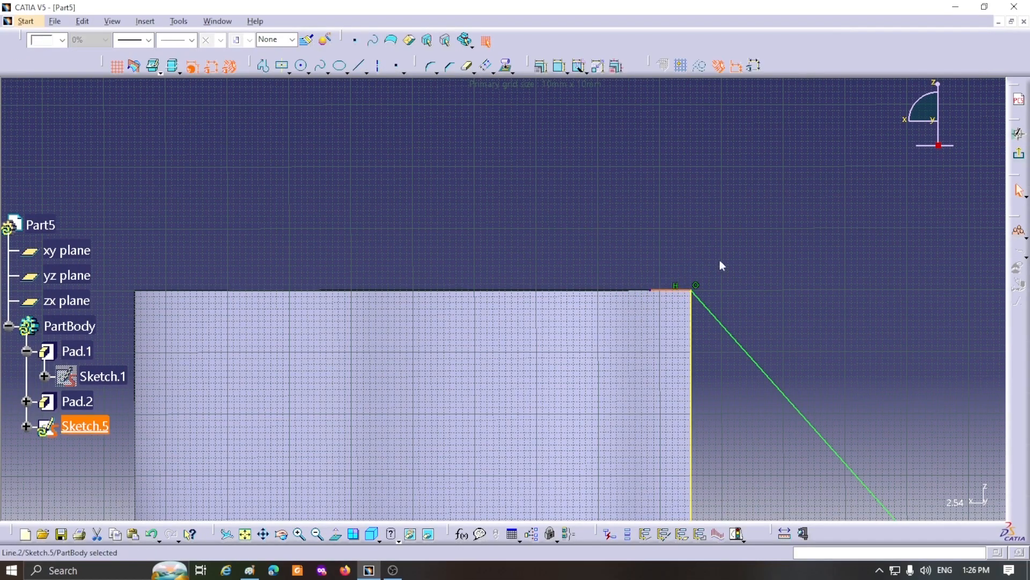
{"action": "mouse_move", "coordinate": [755, 231]}
{"action": "middle_mouse_down"}
{"action": "mouse_move", "coordinate": [614, 281]}
{"action": "mouse_move", "coordinate": [622, 283]}
{"action": "middle_mouse_up"}
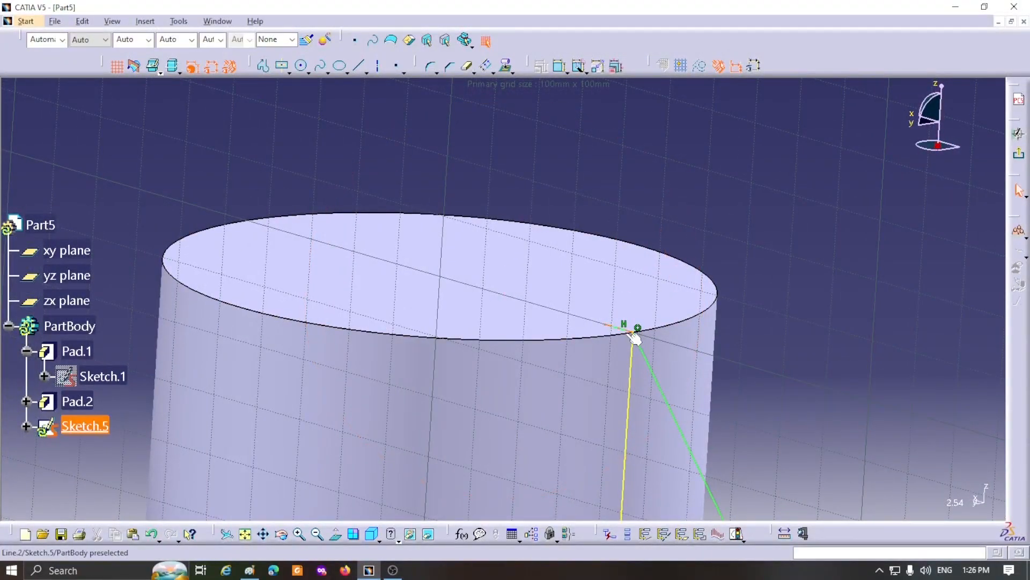
Step: Create an 8 mm thick From Side stiffener from the two-line profile and inspect its junction with the cylinder
{"action": "left_click", "coordinate": [1018, 154]}
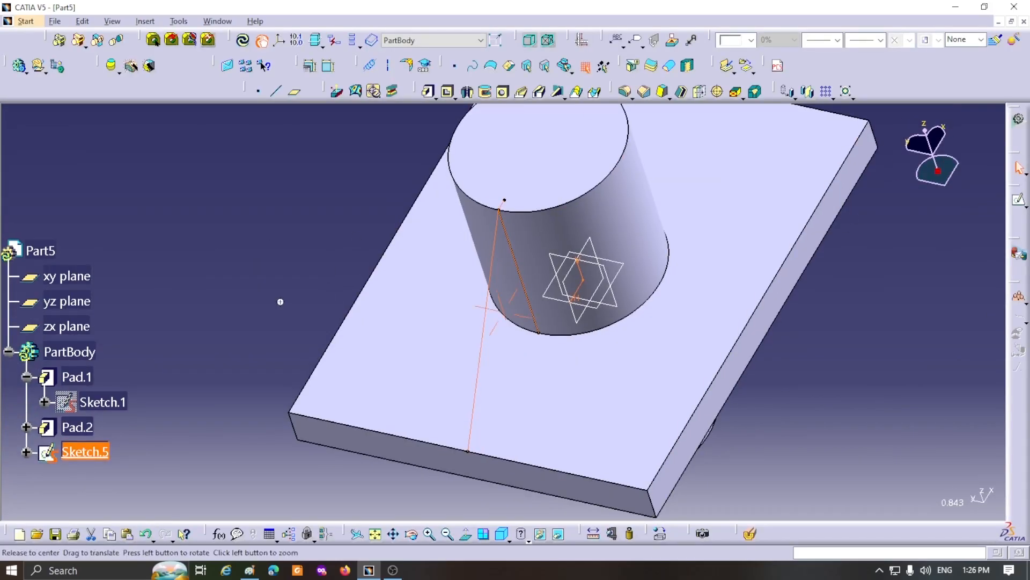
{"action": "middle_click_drag", "start_coordinate": [280, 301], "coordinate": [849, 281]}
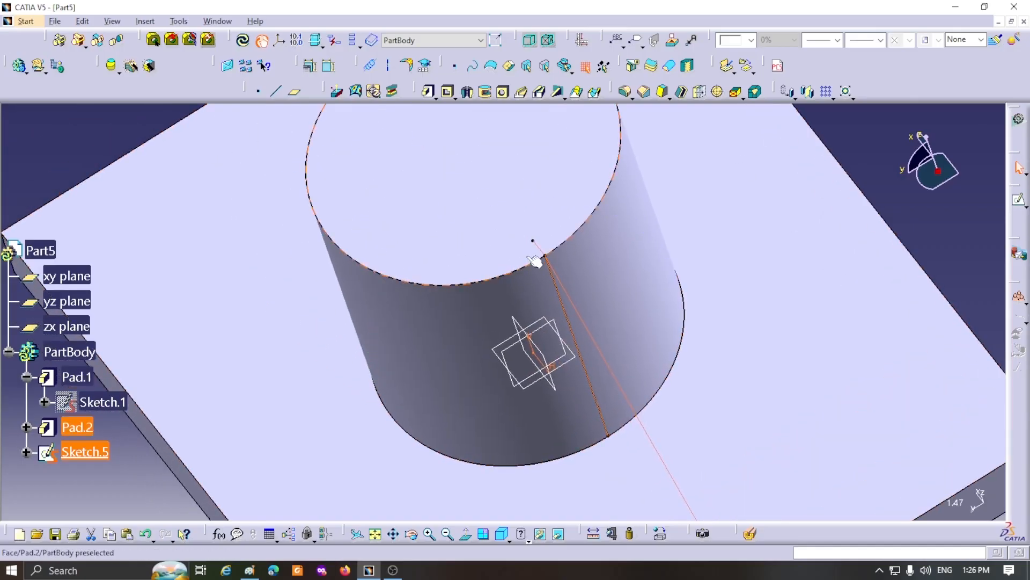
{"action": "left_click", "coordinate": [550, 257]}
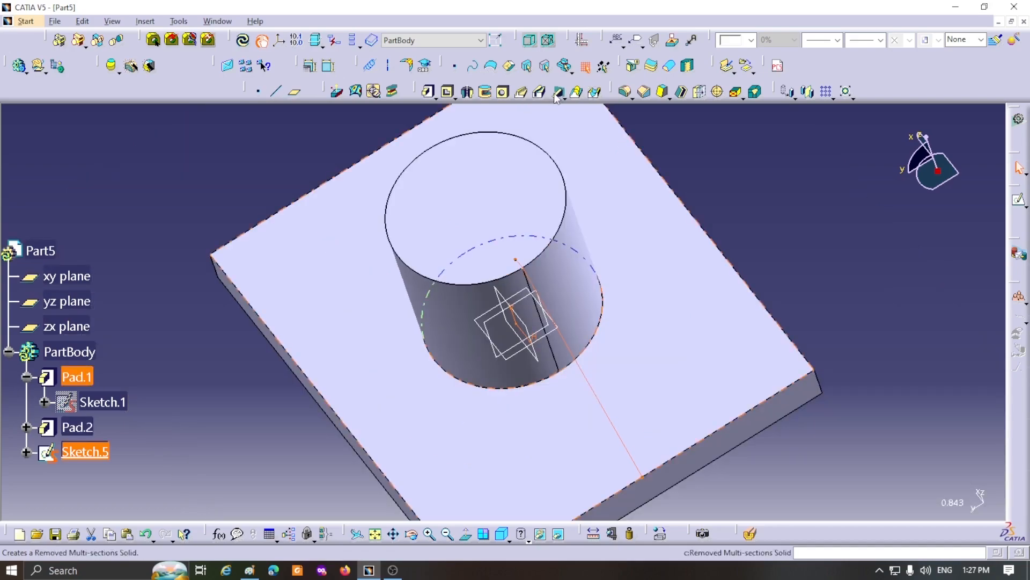
{"action": "left_click", "coordinate": [559, 93]}
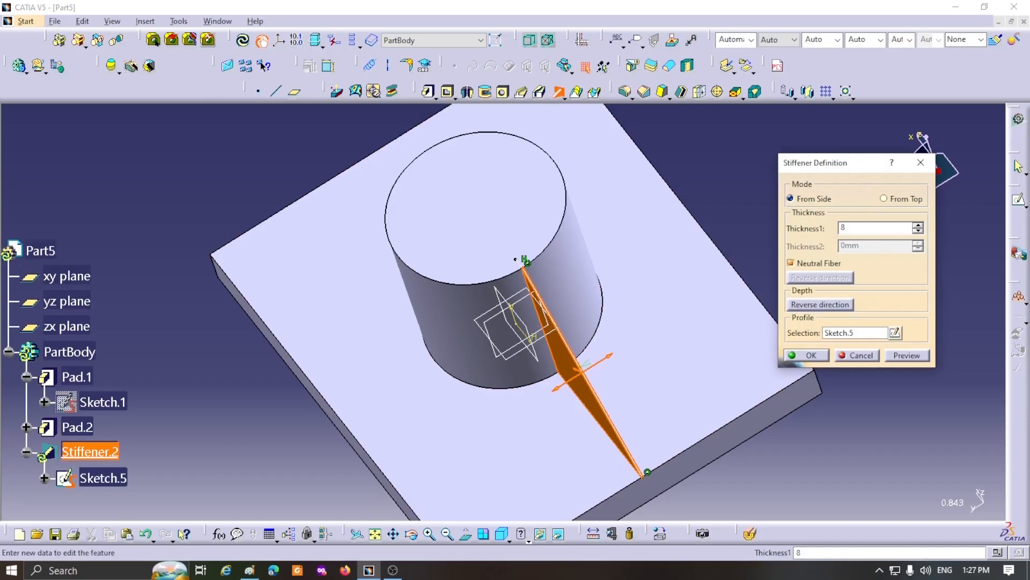
{"action": "left_click", "coordinate": [812, 356]}
{"action": "middle_click_drag", "start_coordinate": [493, 335], "coordinate": [499, 203]}
{"action": "middle_click_drag", "start_coordinate": [573, 246], "coordinate": [879, 405]}
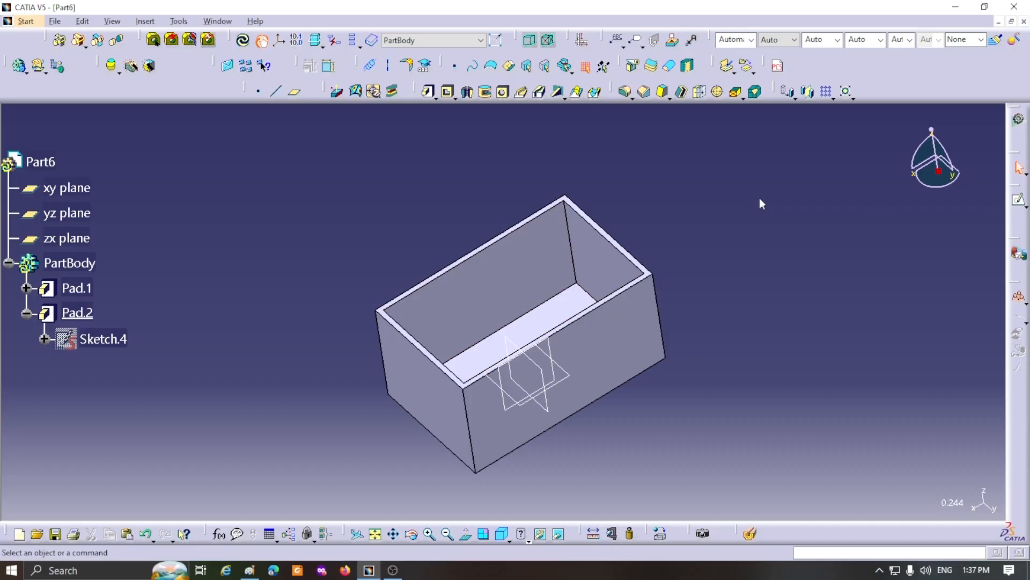
Step: Start a sketch on the top rim face of Part6's box and draw two separate vertical lines in its right half
{"action": "middle_click_drag", "start_coordinate": [654, 217], "coordinate": [592, 134]}
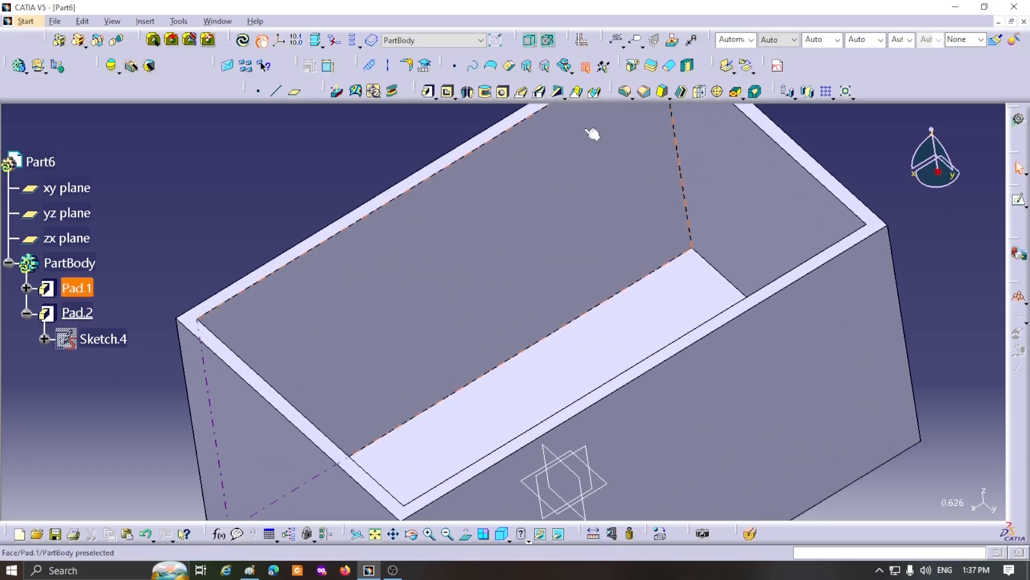
{"action": "left_click", "coordinate": [698, 344]}
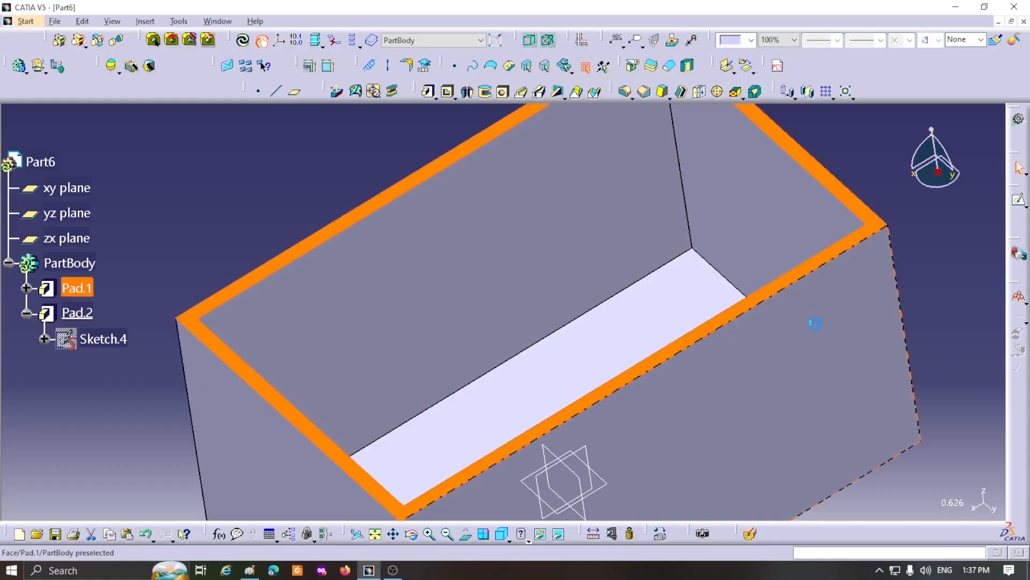
{"action": "left_click", "coordinate": [1020, 202]}
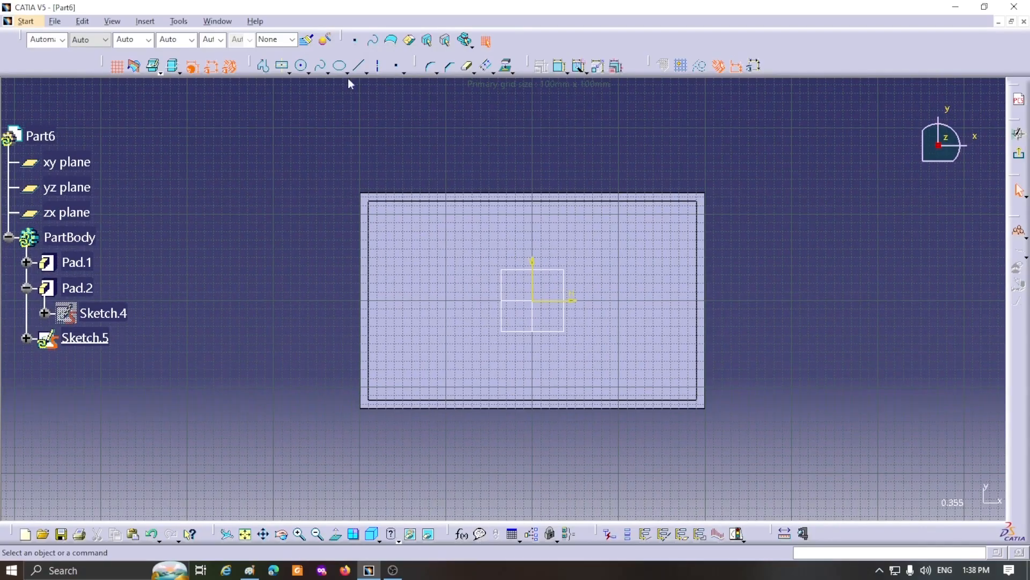
{"action": "left_click", "coordinate": [358, 66]}
{"action": "left_click", "coordinate": [648, 229]}
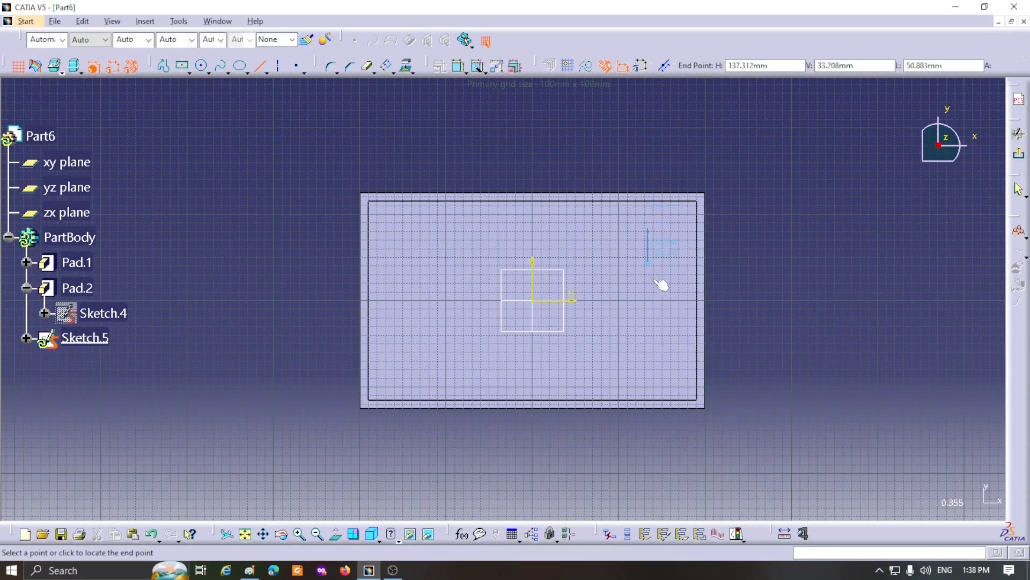
{"action": "left_click", "coordinate": [649, 339]}
{"action": "left_click", "coordinate": [358, 66]}
{"action": "left_click", "coordinate": [592, 242]}
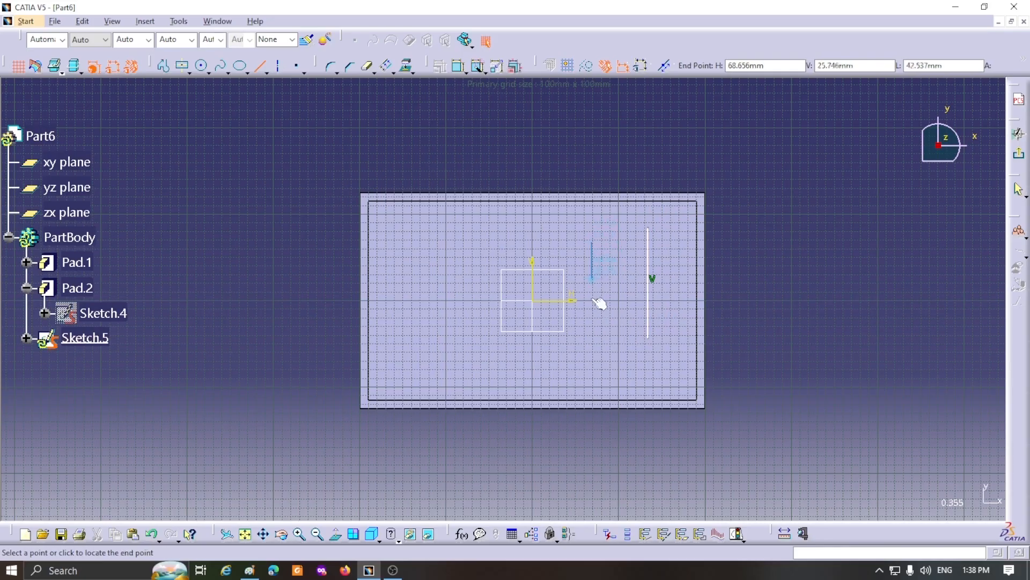
{"action": "left_click", "coordinate": [592, 373]}
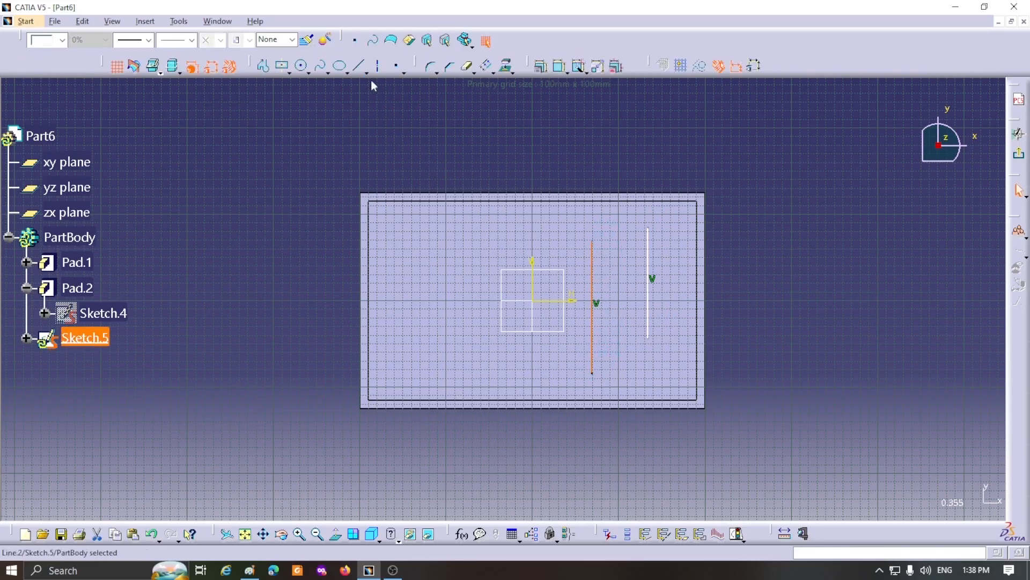
Step: Draw three more separate vertical lines, one about 162 mm long near the box's centre and two shorter ones in the left half
{"action": "left_click", "coordinate": [359, 67]}
{"action": "left_click", "coordinate": [529, 230]}
{"action": "left_click", "coordinate": [527, 368]}
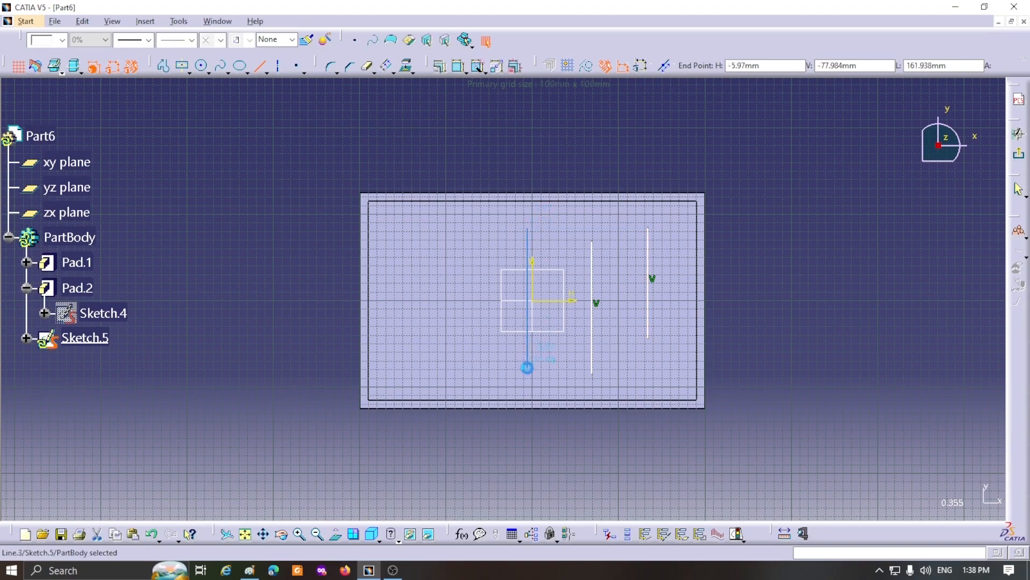
{"action": "left_click", "coordinate": [466, 266]}
{"action": "left_click", "coordinate": [467, 339]}
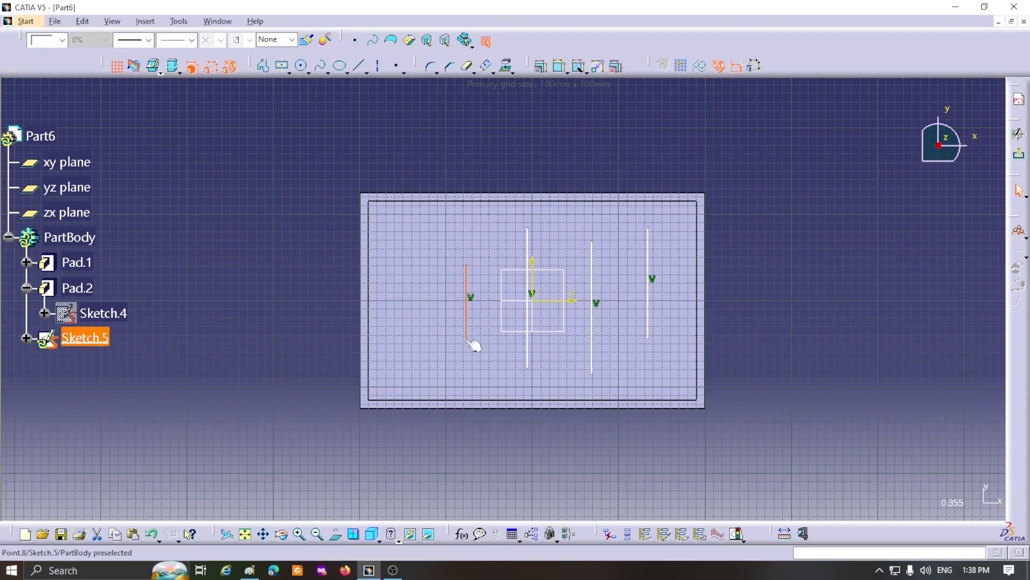
{"action": "left_click", "coordinate": [361, 67]}
{"action": "left_click", "coordinate": [399, 220]}
{"action": "left_click", "coordinate": [407, 316]}
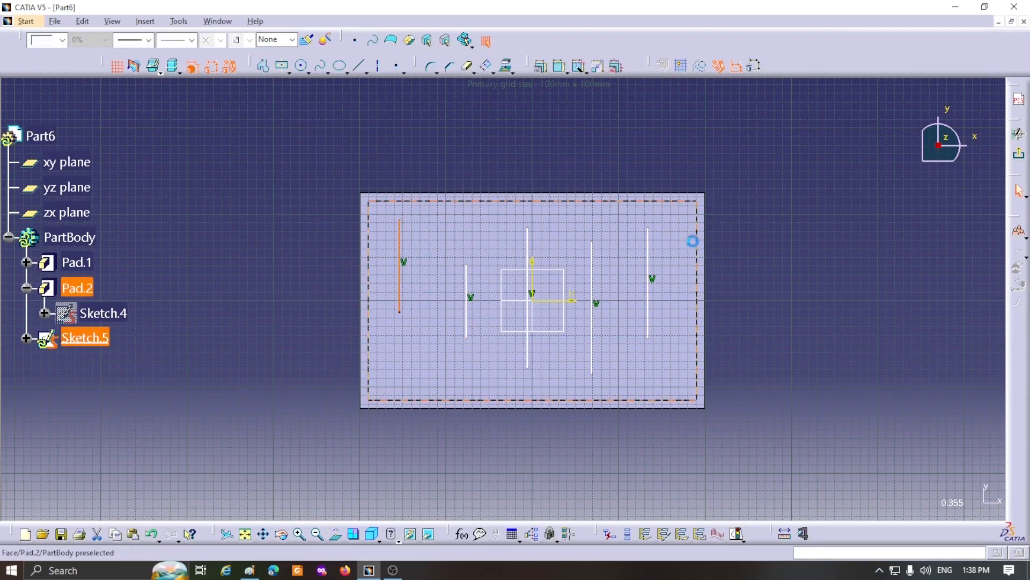
Step: Draw three horizontal lines across the vertical ones: a long upper line, a middle line and a shorter one at the lower right
{"action": "left_click", "coordinate": [360, 66]}
{"action": "left_click", "coordinate": [415, 236]}
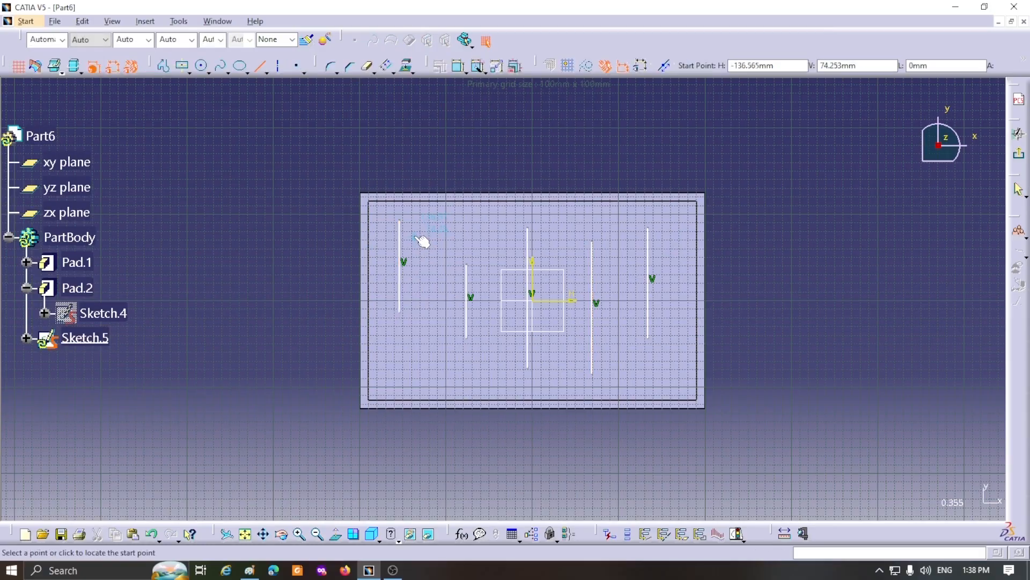
{"action": "left_click", "coordinate": [674, 236]}
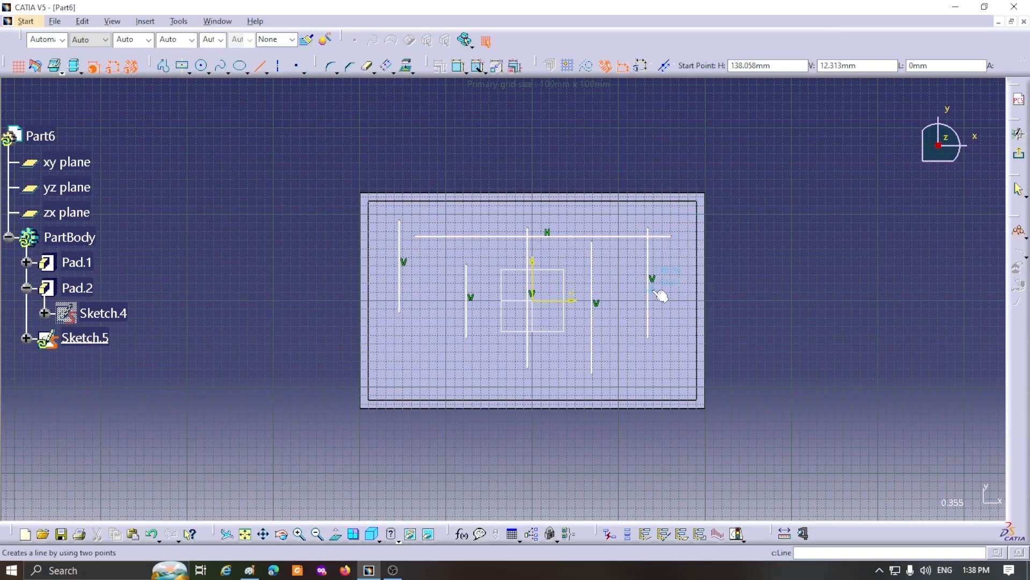
{"action": "left_click", "coordinate": [616, 283]}
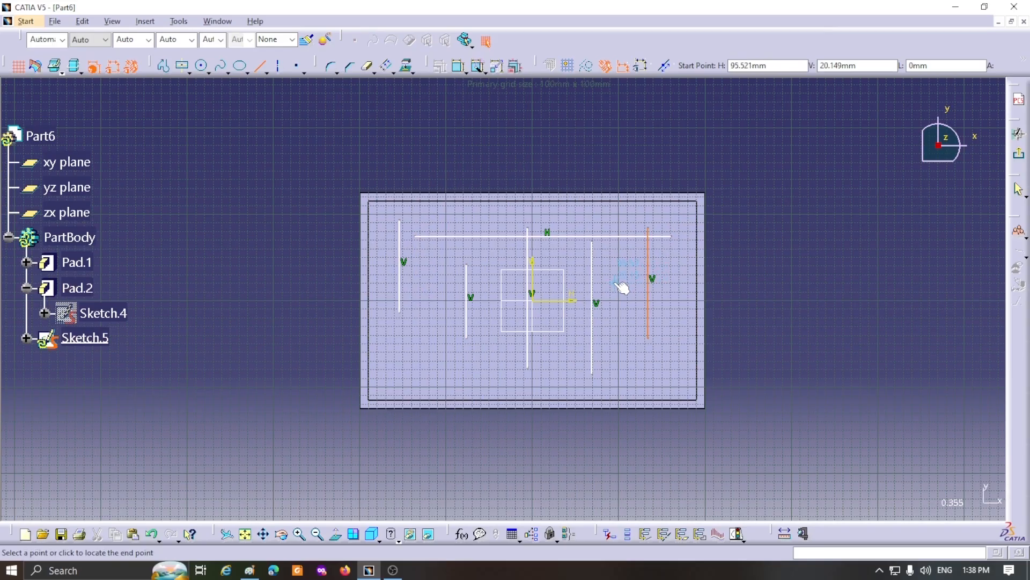
{"action": "left_click", "coordinate": [441, 284]}
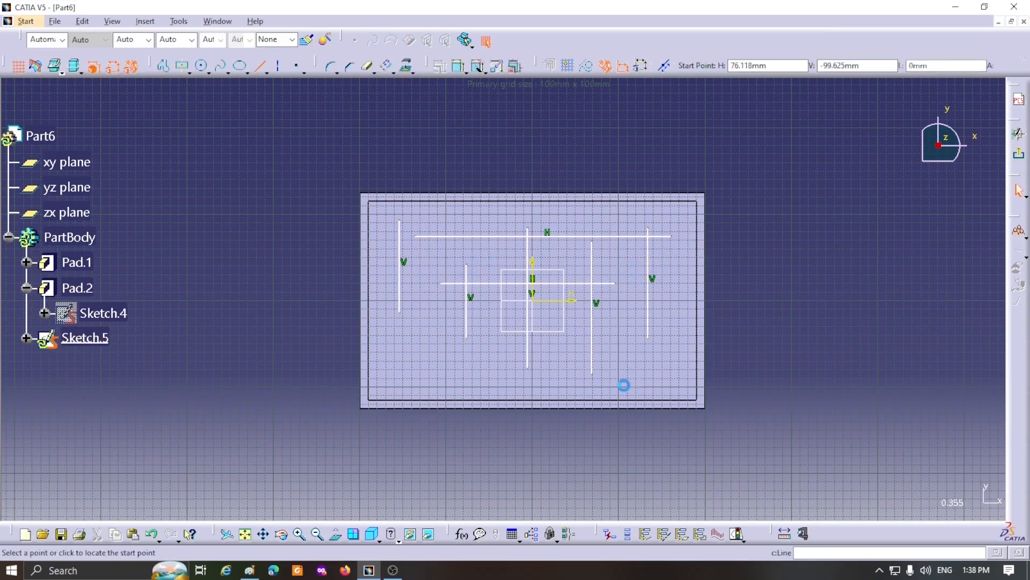
{"action": "left_click", "coordinate": [673, 357]}
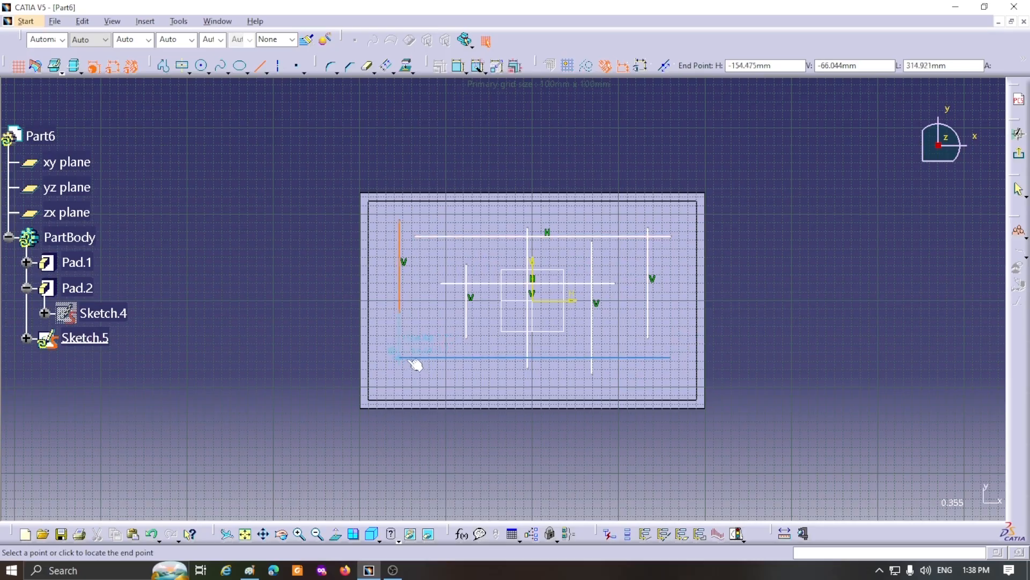
{"action": "left_click", "coordinate": [544, 356]}
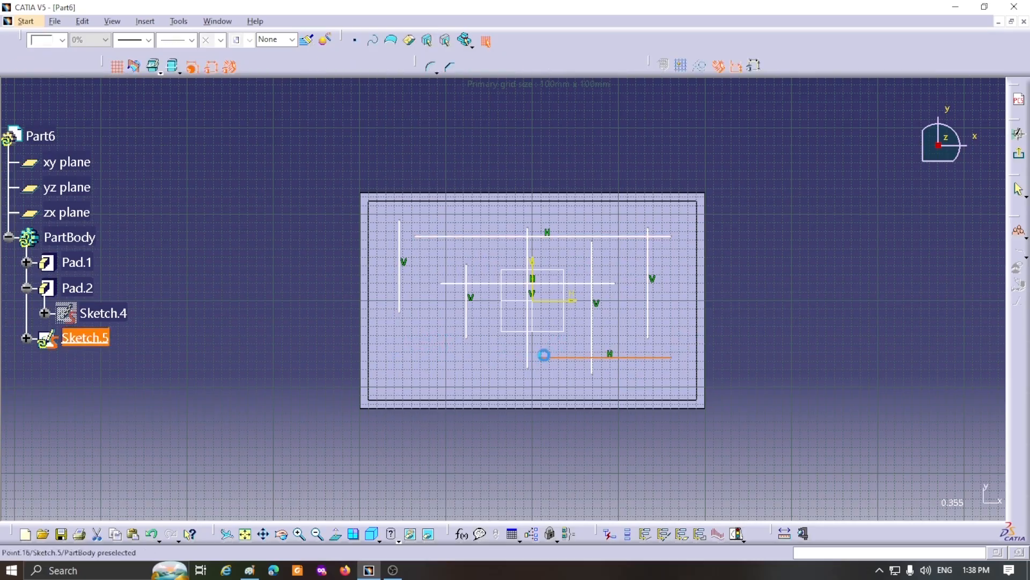
Step: Try a From Top stiffener with 1 mm thickness on the crossing-lines sketch and examine its preview inside the box
{"action": "left_click", "coordinate": [1012, 160]}
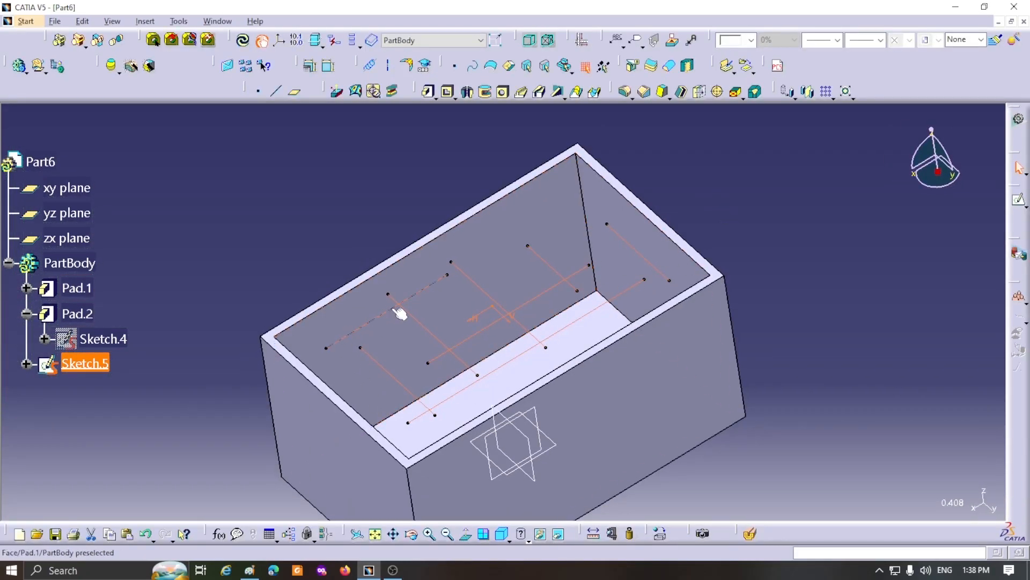
{"action": "left_click", "coordinate": [553, 93]}
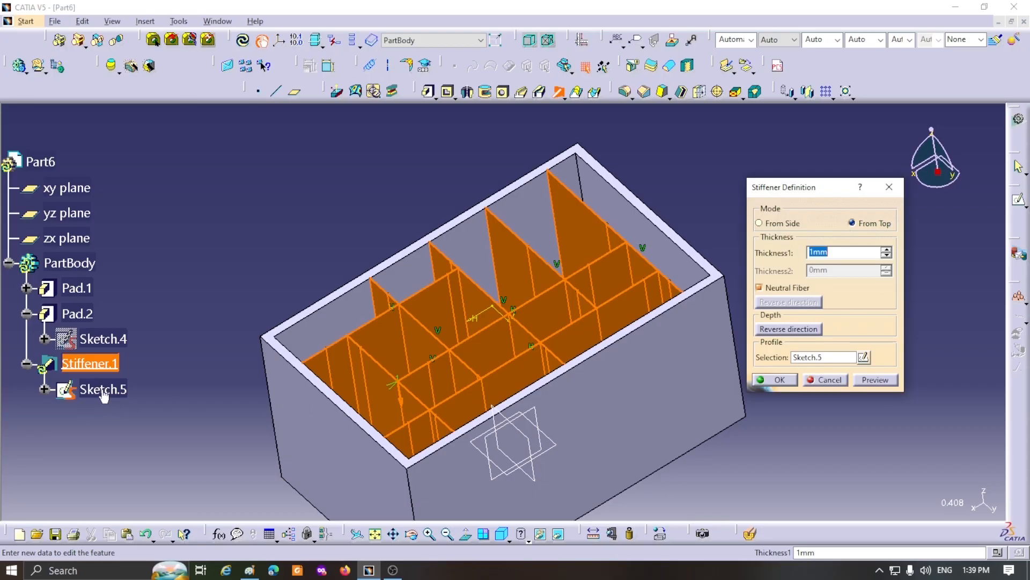
{"action": "middle_click_drag", "start_coordinate": [429, 185], "coordinate": [371, 284]}
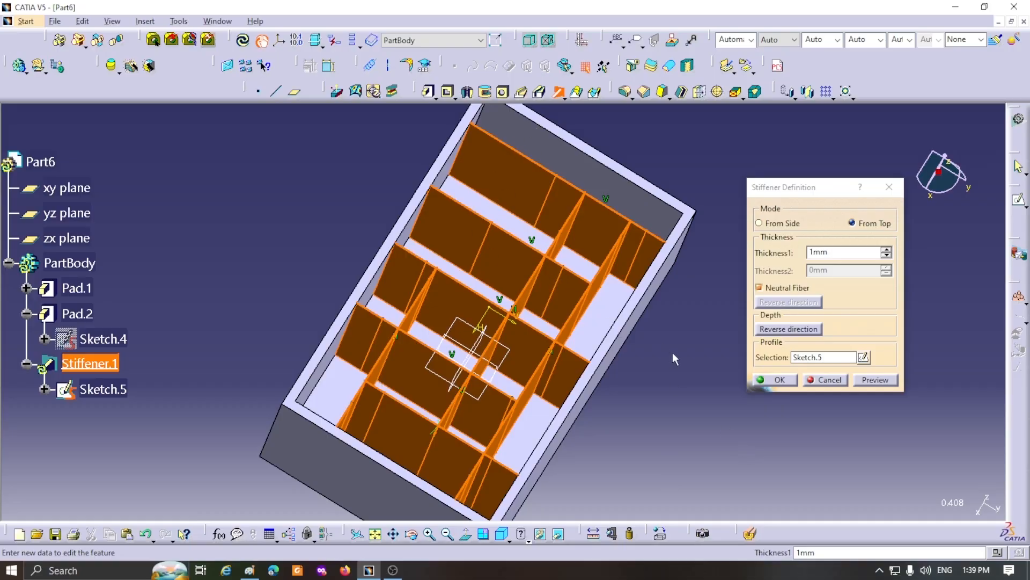
{"action": "left_click", "coordinate": [830, 381]}
Step: Reopen the crossing-lines sketch on the box rim and extend the middle horizontal line at both ends towards the side walls
{"action": "left_click", "coordinate": [510, 421]}
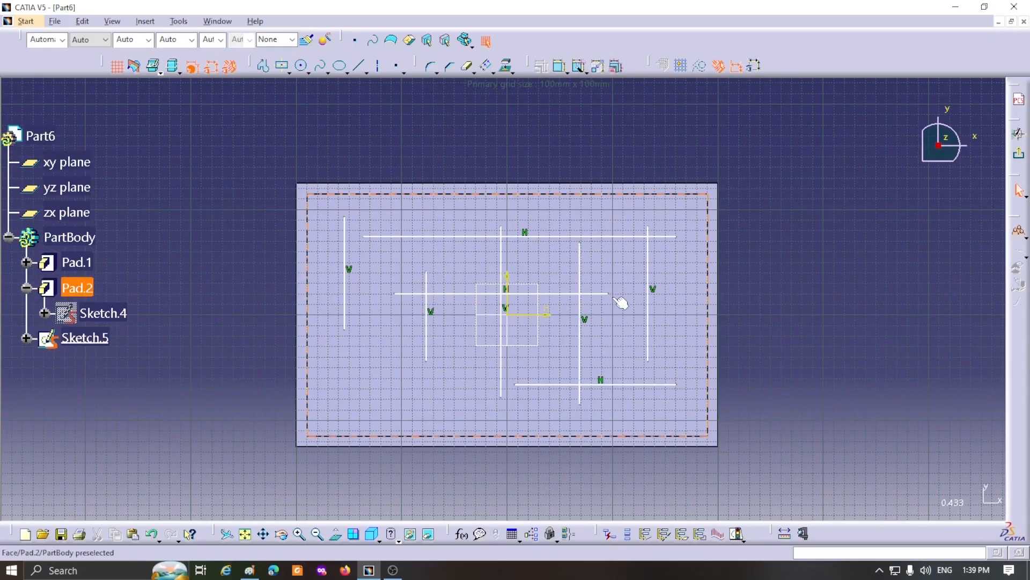
{"action": "left_click_drag", "start_coordinate": [610, 294], "coordinate": [676, 301]}
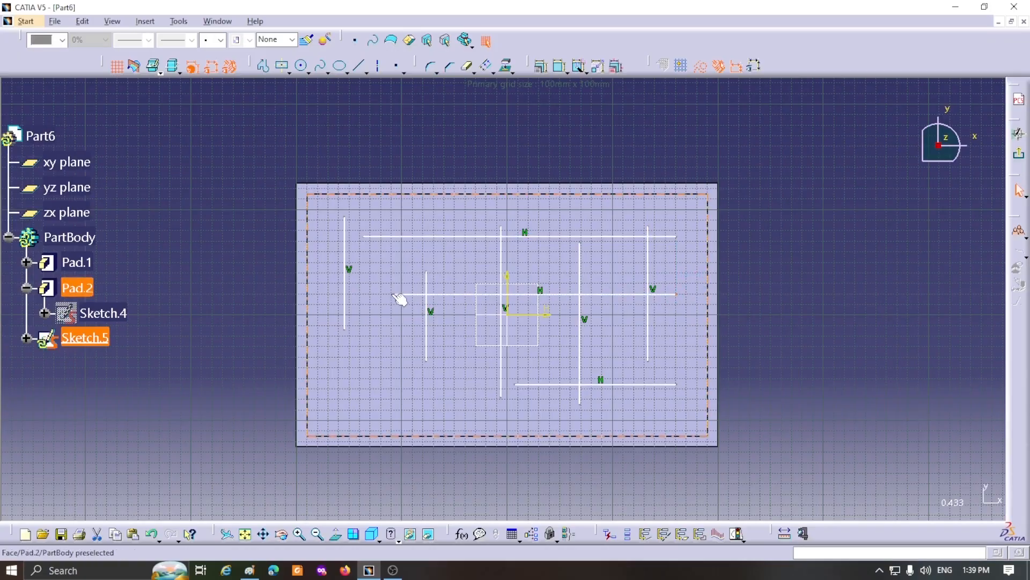
{"action": "left_click", "coordinate": [400, 299]}
{"action": "left_click", "coordinate": [246, 318]}
{"action": "left_click_drag", "start_coordinate": [406, 300], "coordinate": [328, 294]}
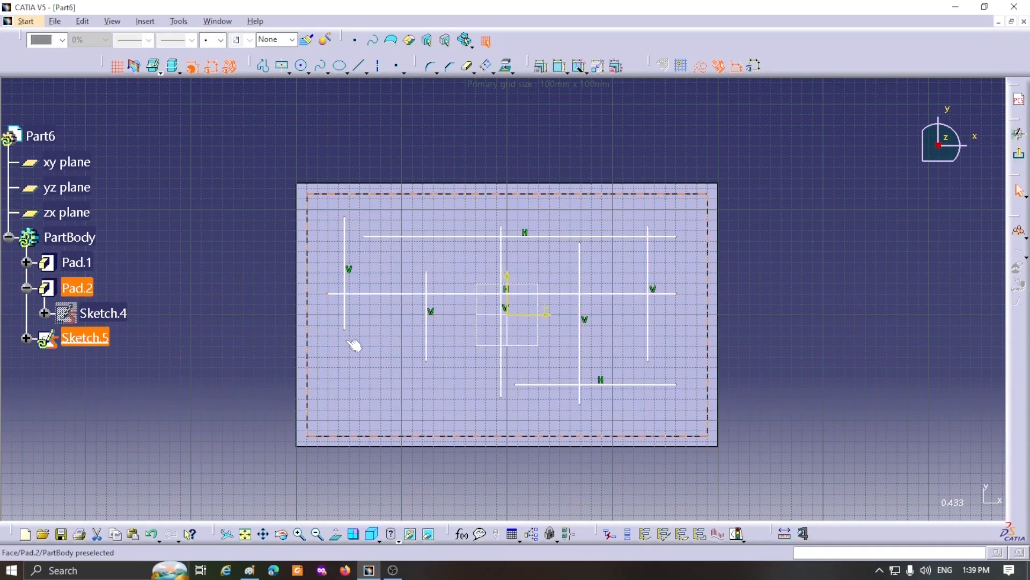
Step: Lengthen the two leftmost vertical lines so they span most of the box's inner height in the sketch
{"action": "left_click_drag", "start_coordinate": [345, 329], "coordinate": [341, 411]}
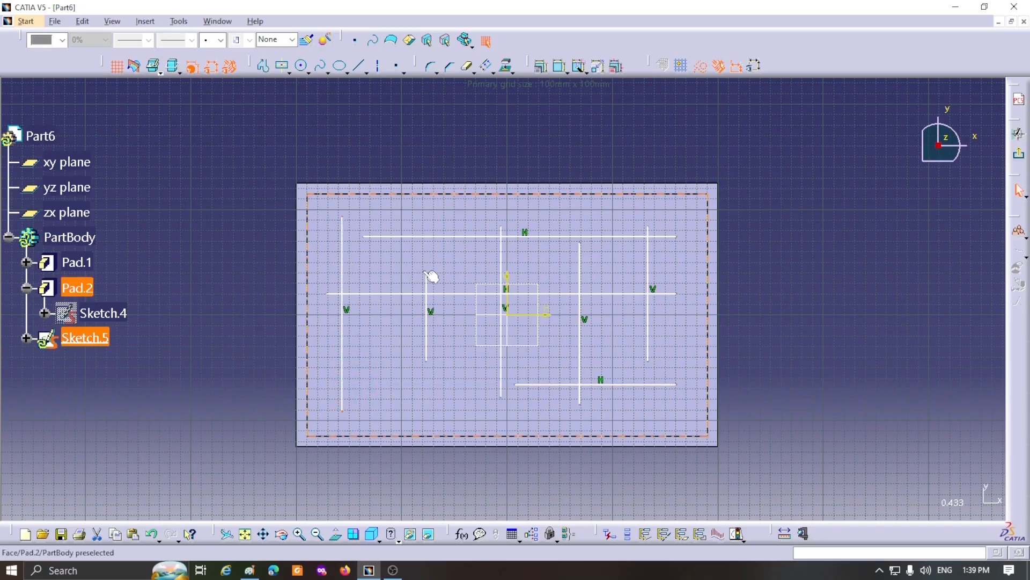
{"action": "left_click_drag", "start_coordinate": [428, 273], "coordinate": [425, 220]}
{"action": "left_click_drag", "start_coordinate": [429, 361], "coordinate": [421, 406]}
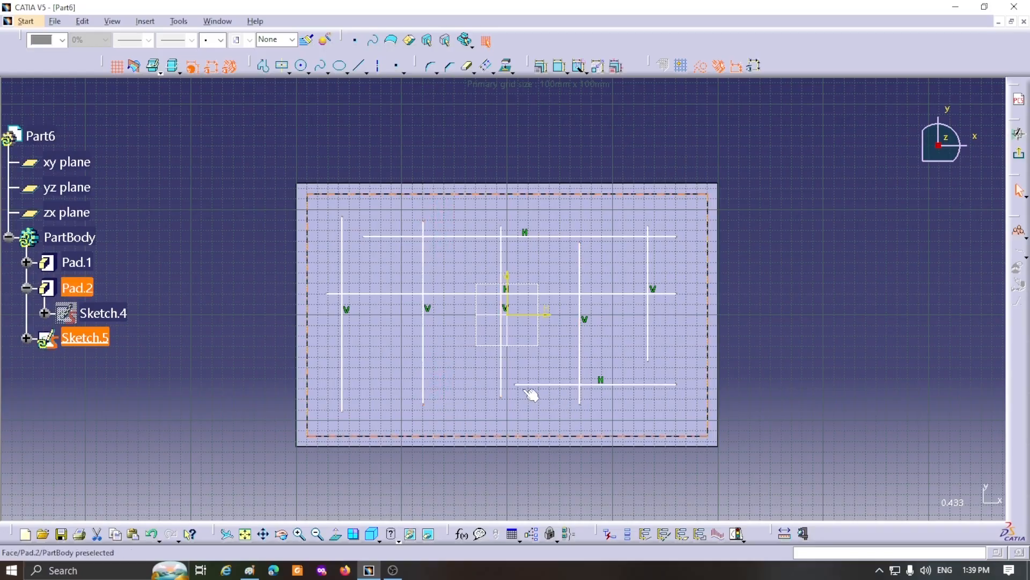
Step: Extend the lower and upper horizontal lines leftward, lengthen the three remaining vertical lines, and exit the sketch
{"action": "left_click_drag", "start_coordinate": [516, 385], "coordinate": [324, 386]}
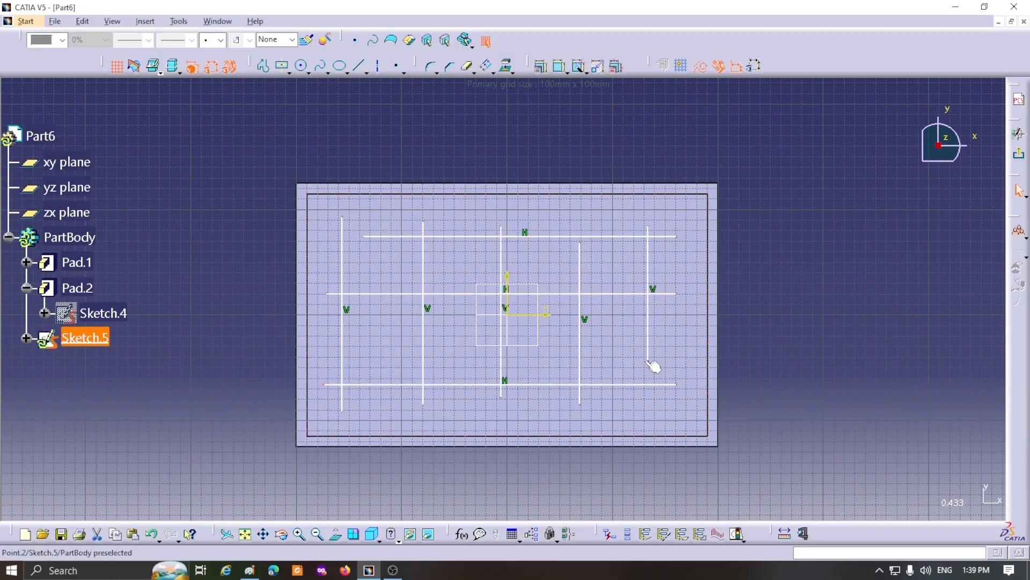
{"action": "left_click_drag", "start_coordinate": [648, 361], "coordinate": [647, 411]}
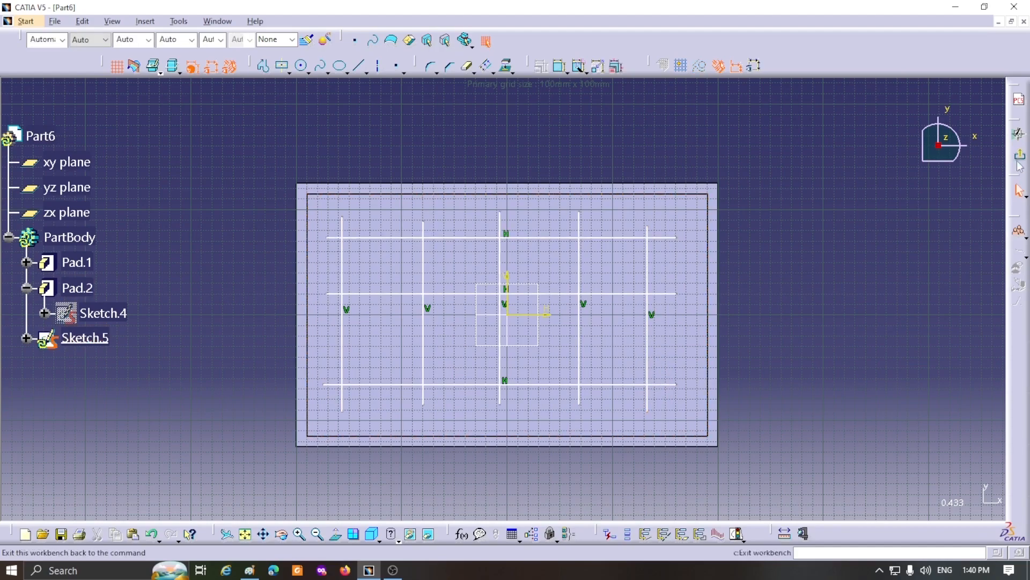
{"action": "left_click", "coordinate": [1019, 154]}
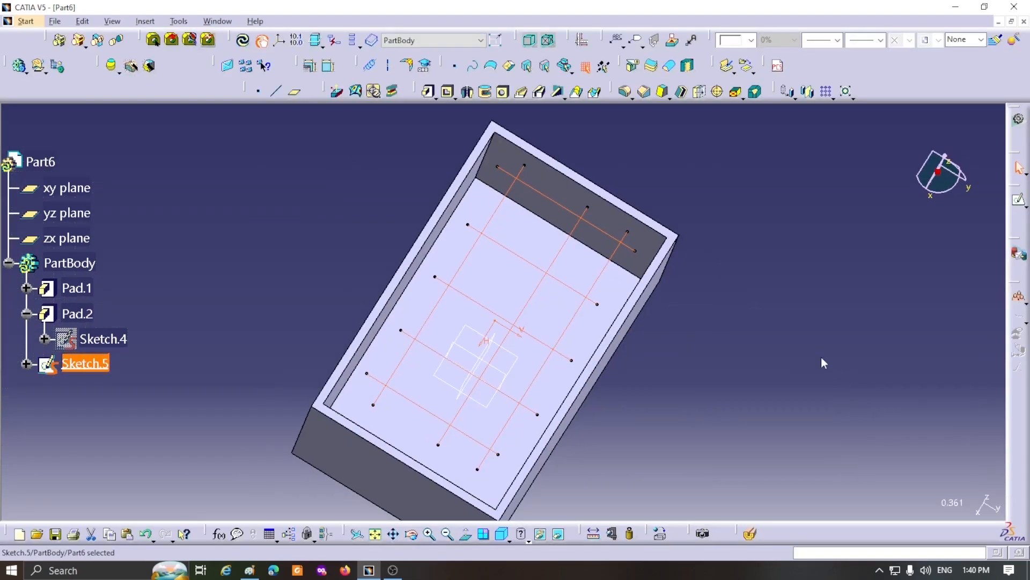
{"action": "left_click", "coordinate": [820, 357]}
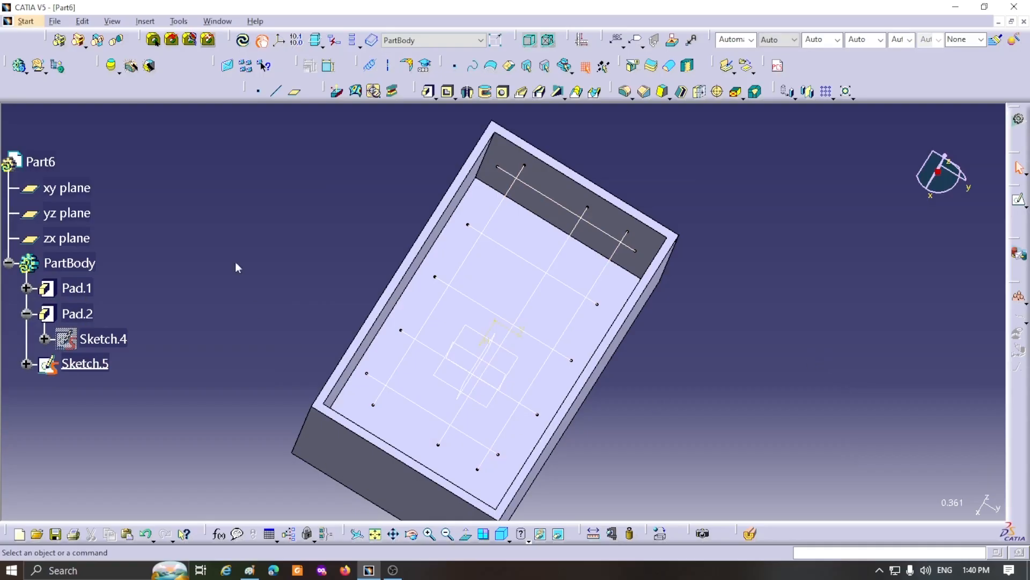
Step: Create a From Top stiffener with 1 mm thickness and neutral fiber from the crossing-lines sketch inside the box
{"action": "left_click", "coordinate": [558, 94]}
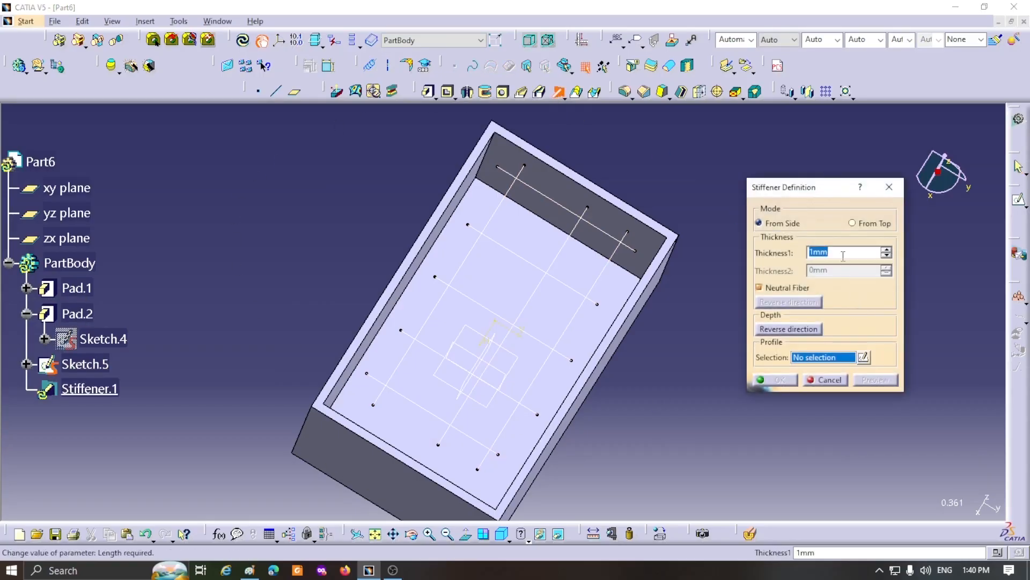
{"action": "left_click", "coordinate": [82, 365]}
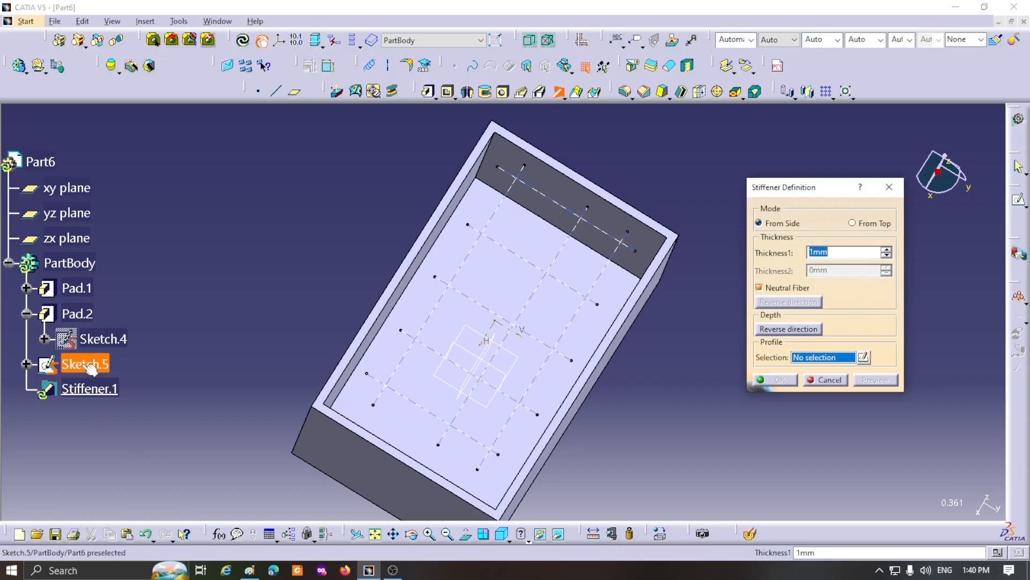
{"action": "left_click", "coordinate": [556, 323]}
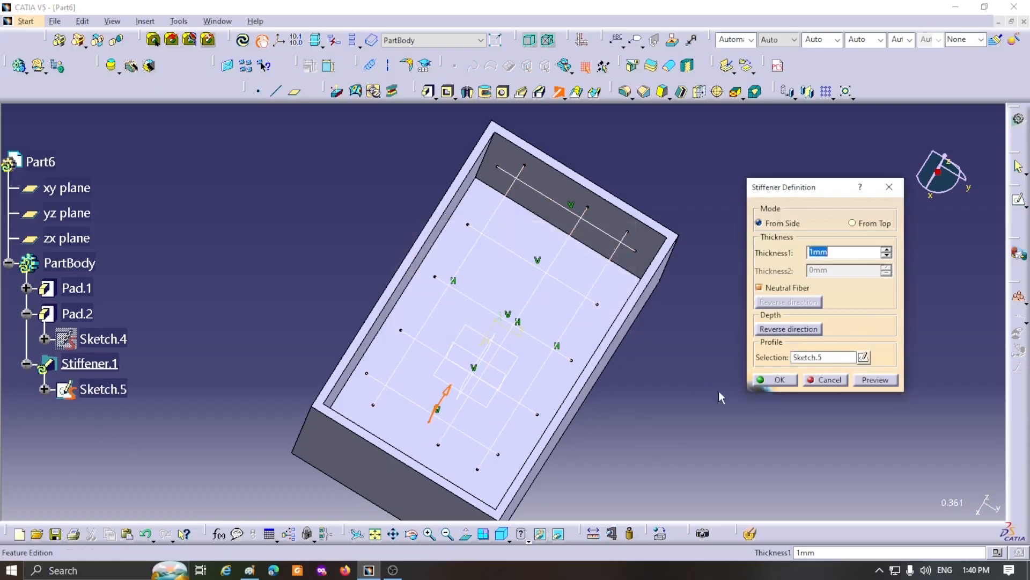
{"action": "left_click", "coordinate": [853, 223]}
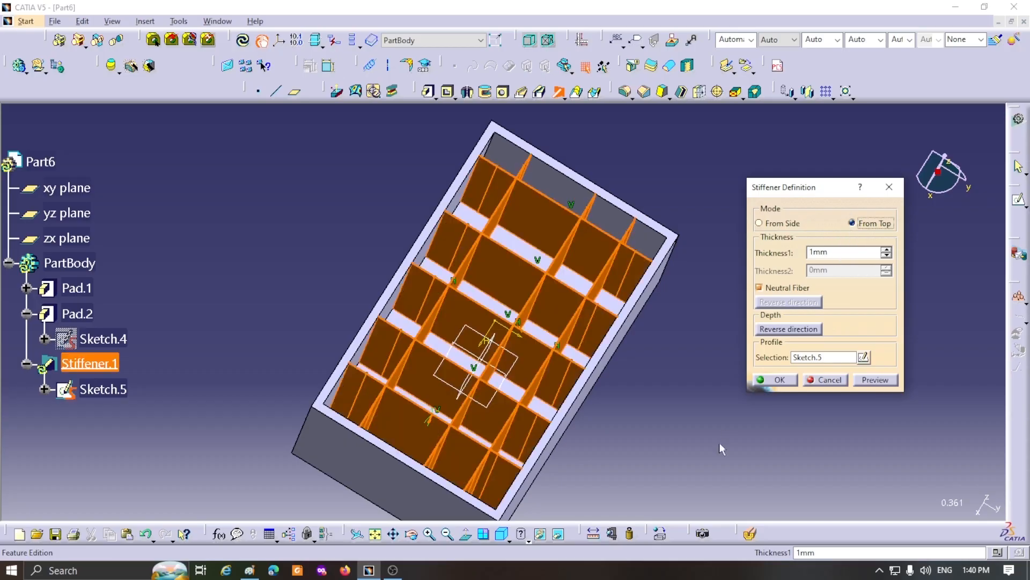
{"action": "left_click", "coordinate": [778, 379]}
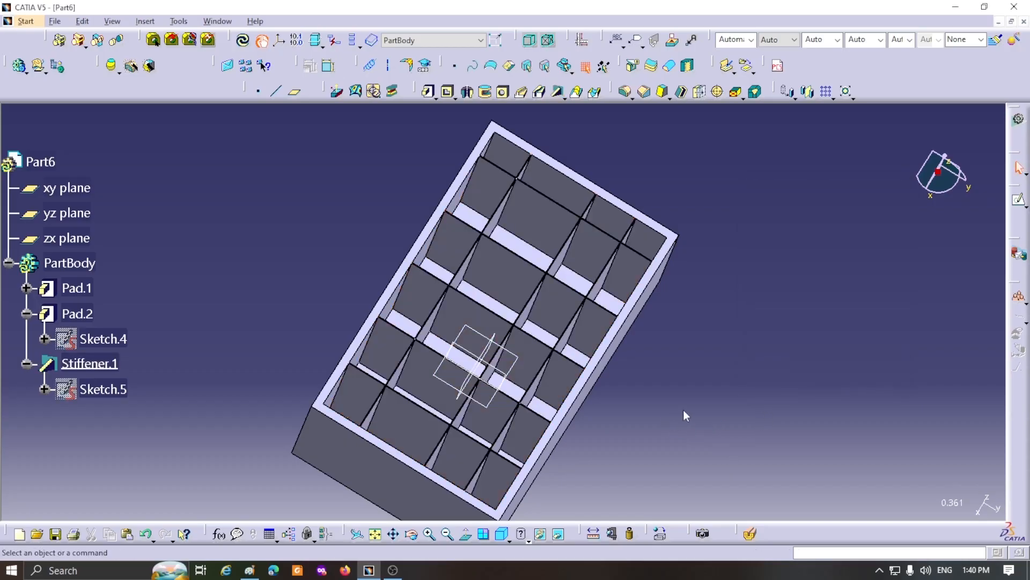
{"action": "middle_click_drag", "start_coordinate": [292, 264], "coordinate": [706, 443]}
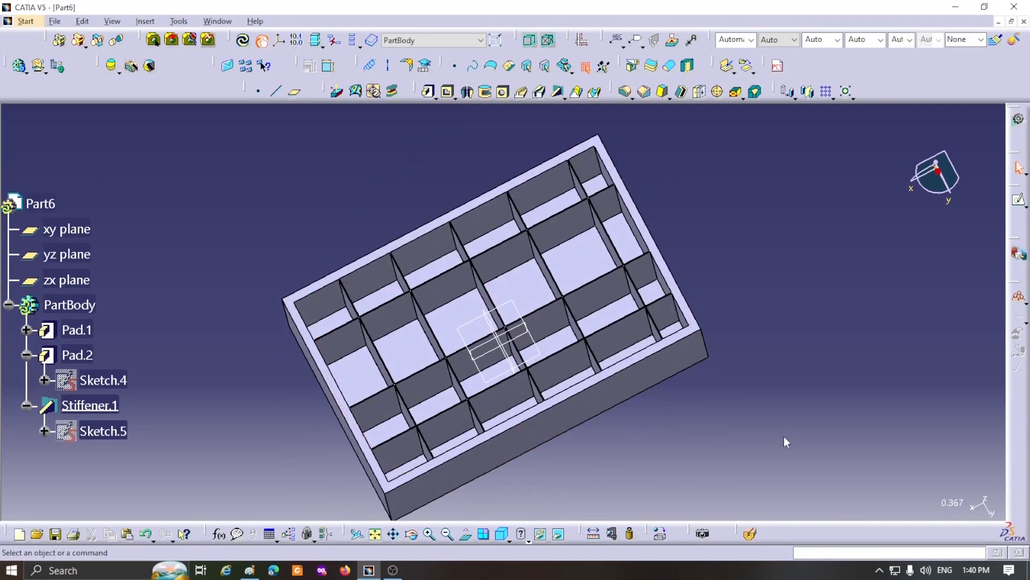